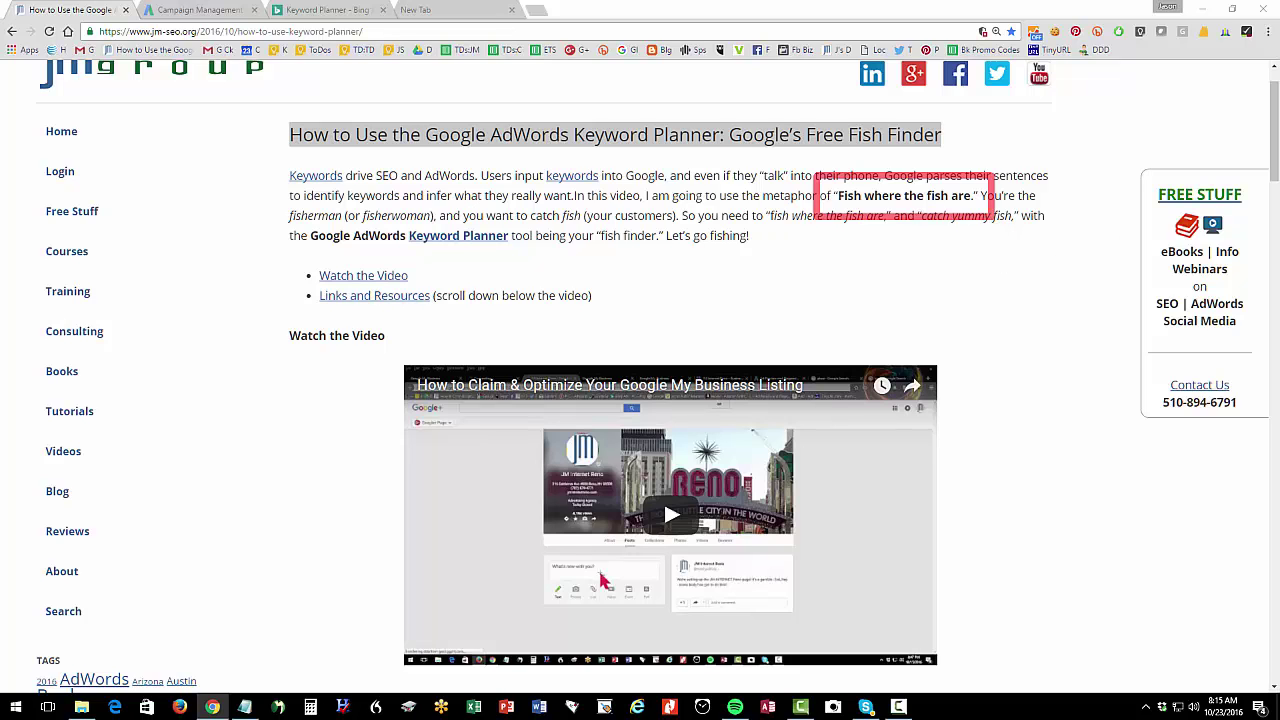
Read the article down to the Task #1 heading, and open the Keyword Planner in Google AdWords
scroll(777, 266, "down", 6)
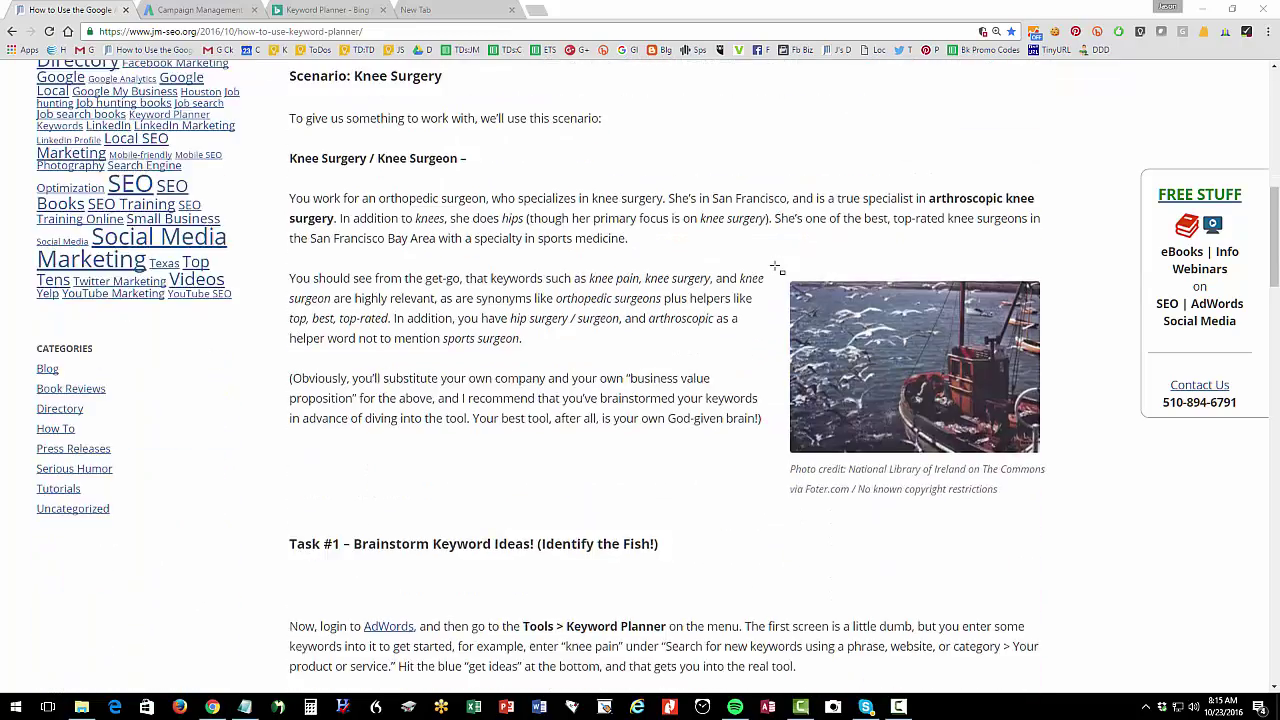
scroll(777, 266, "down", 4)
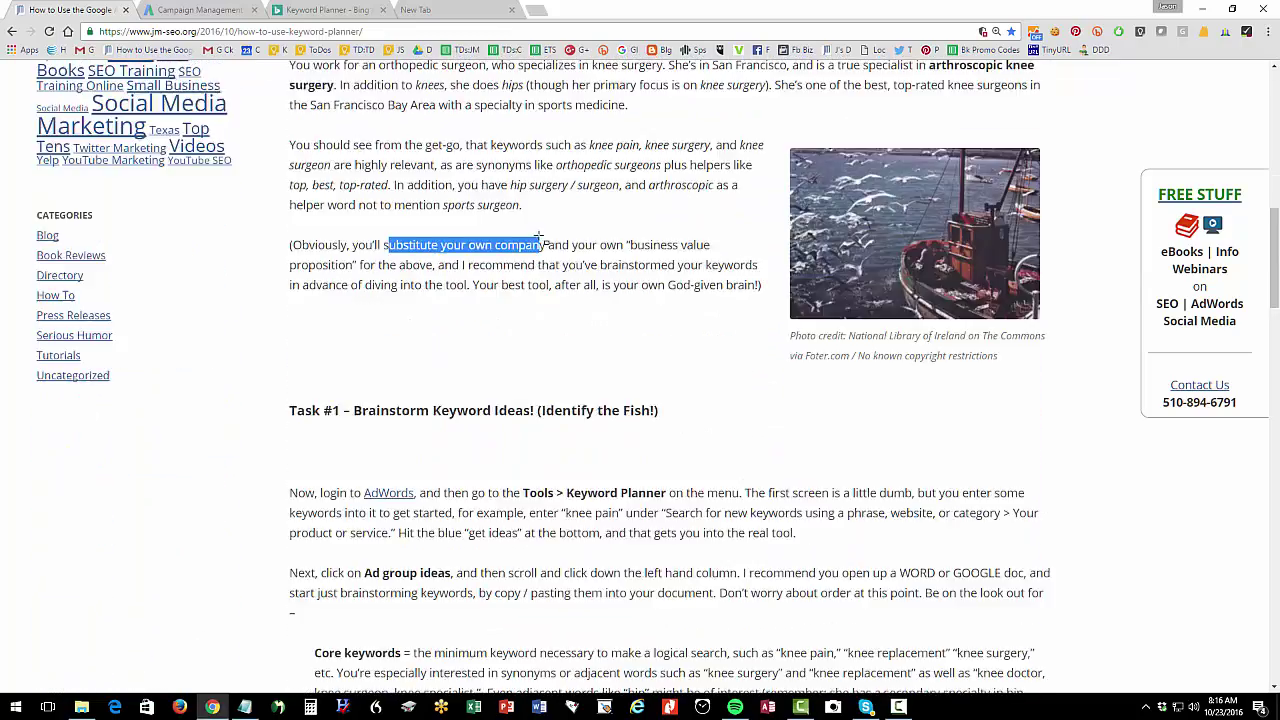
left_click_drag(297, 206, 695, 210)
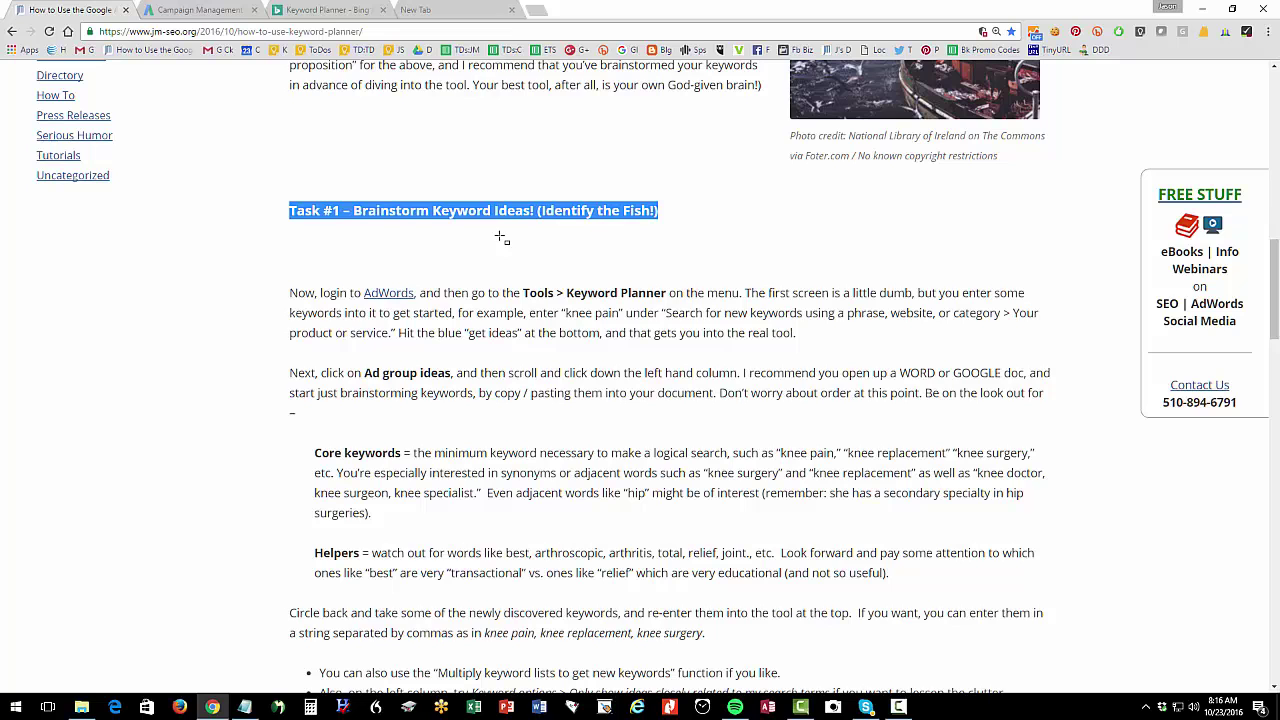
left_click(205, 9)
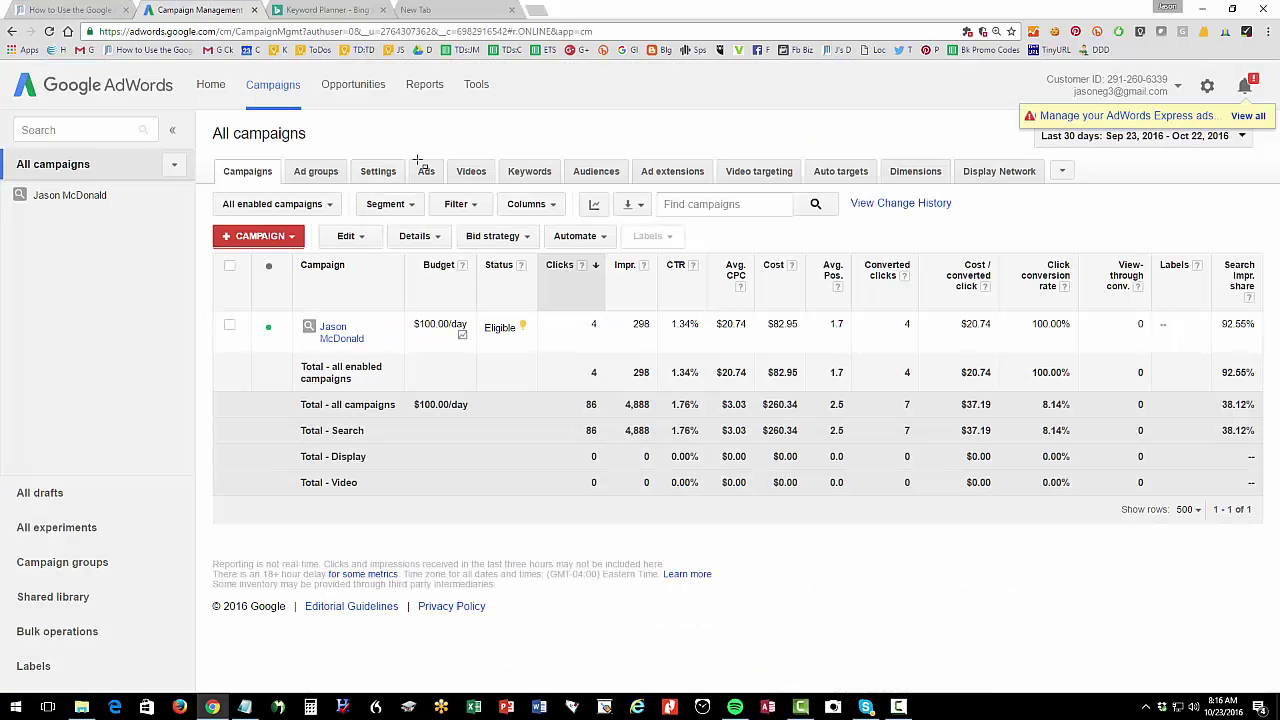
left_click(483, 88)
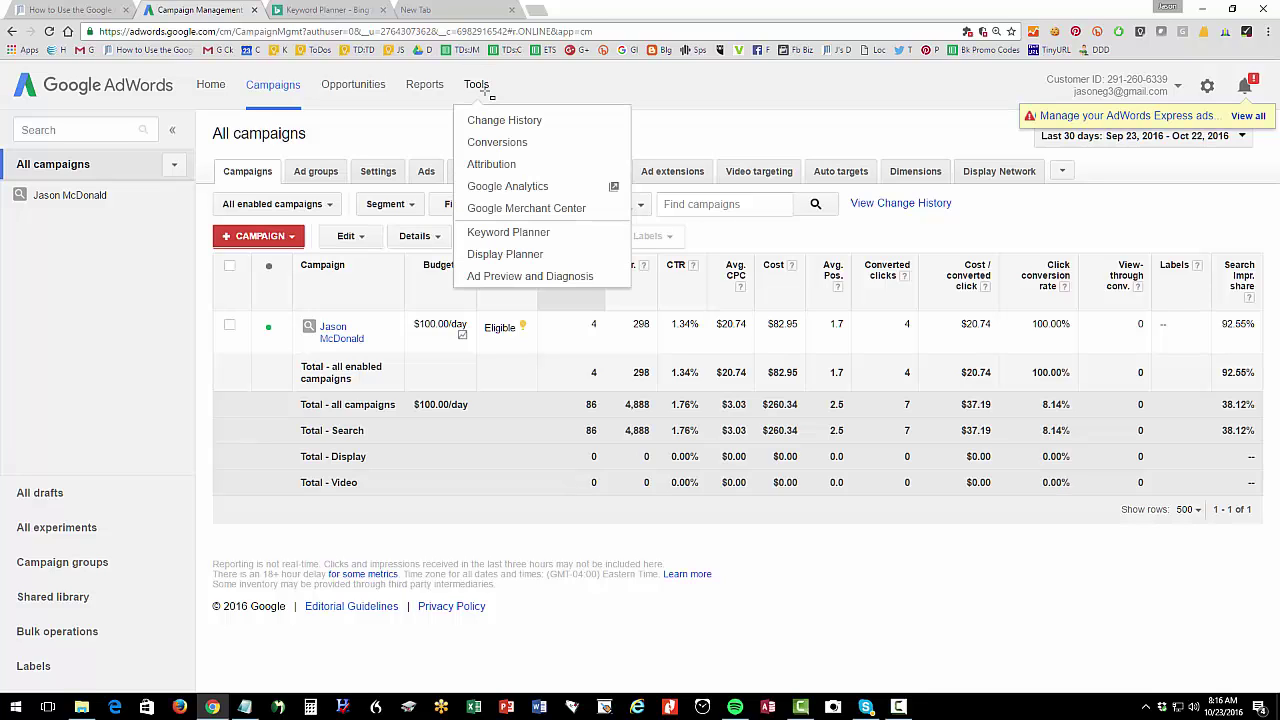
left_click(506, 236)
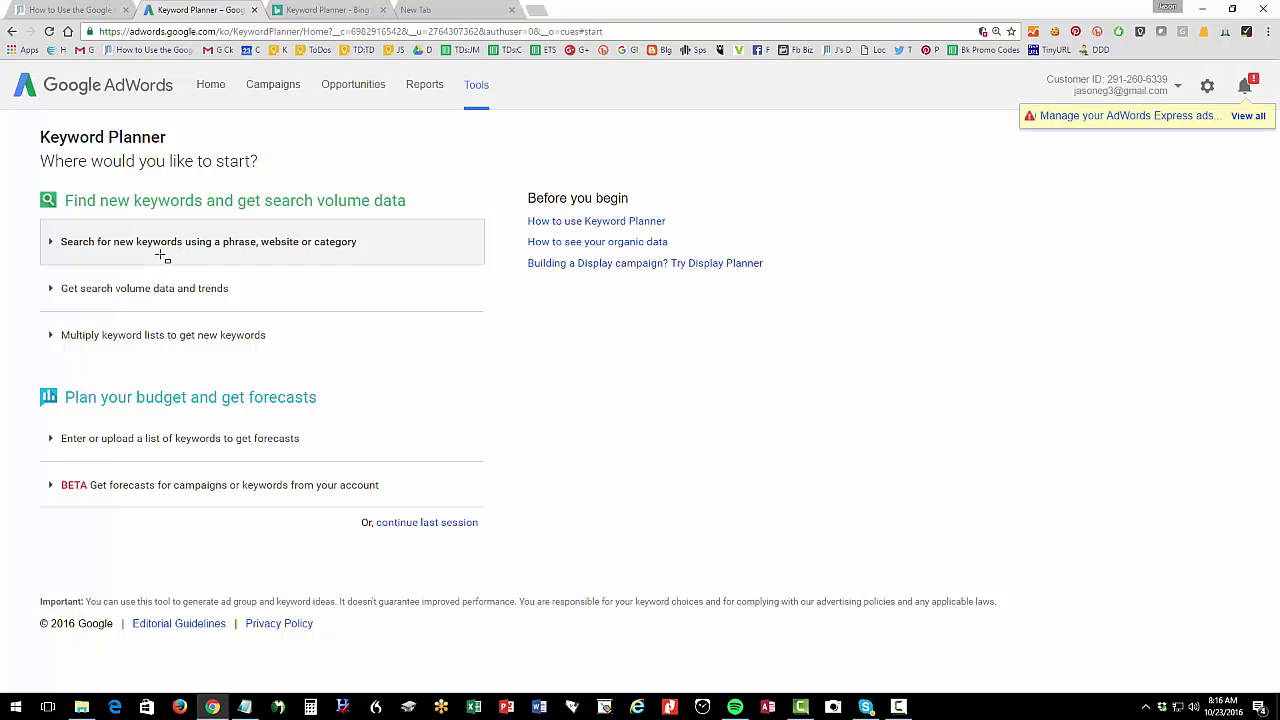
Search for new keyword ideas using "knee pain" as the product or service
left_click(161, 256)
left_click(137, 330)
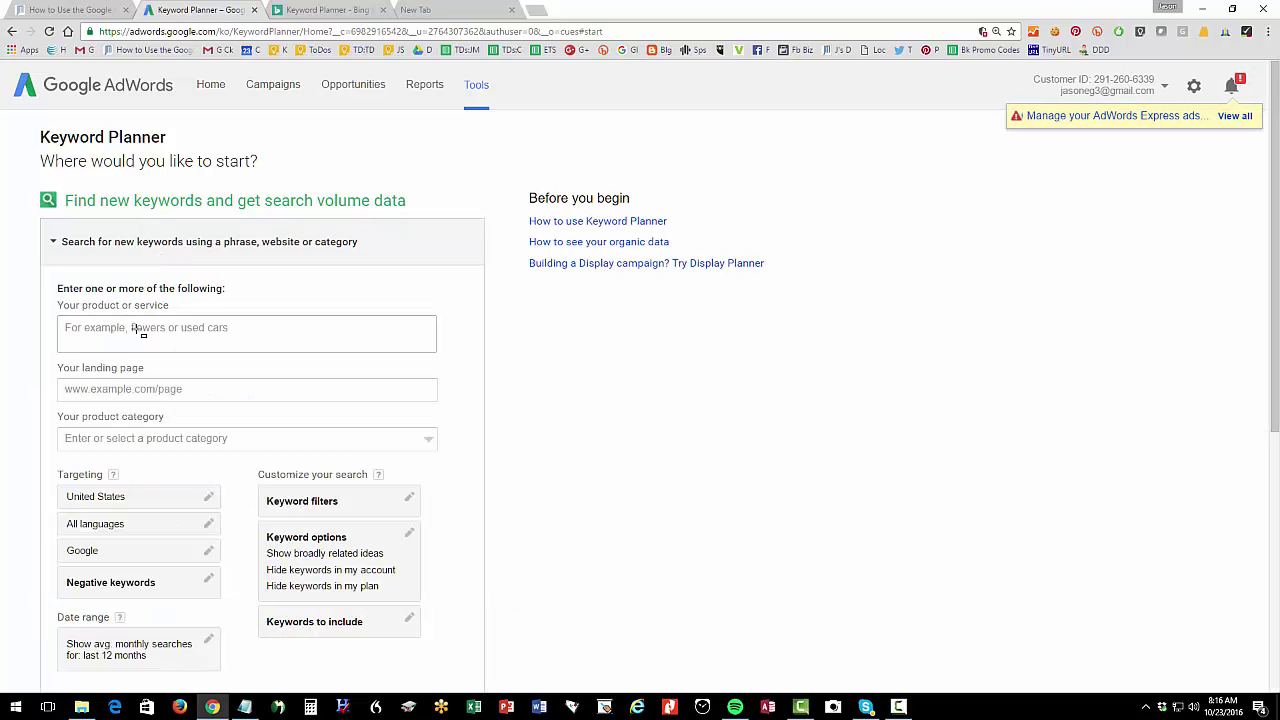
type("knee pain")
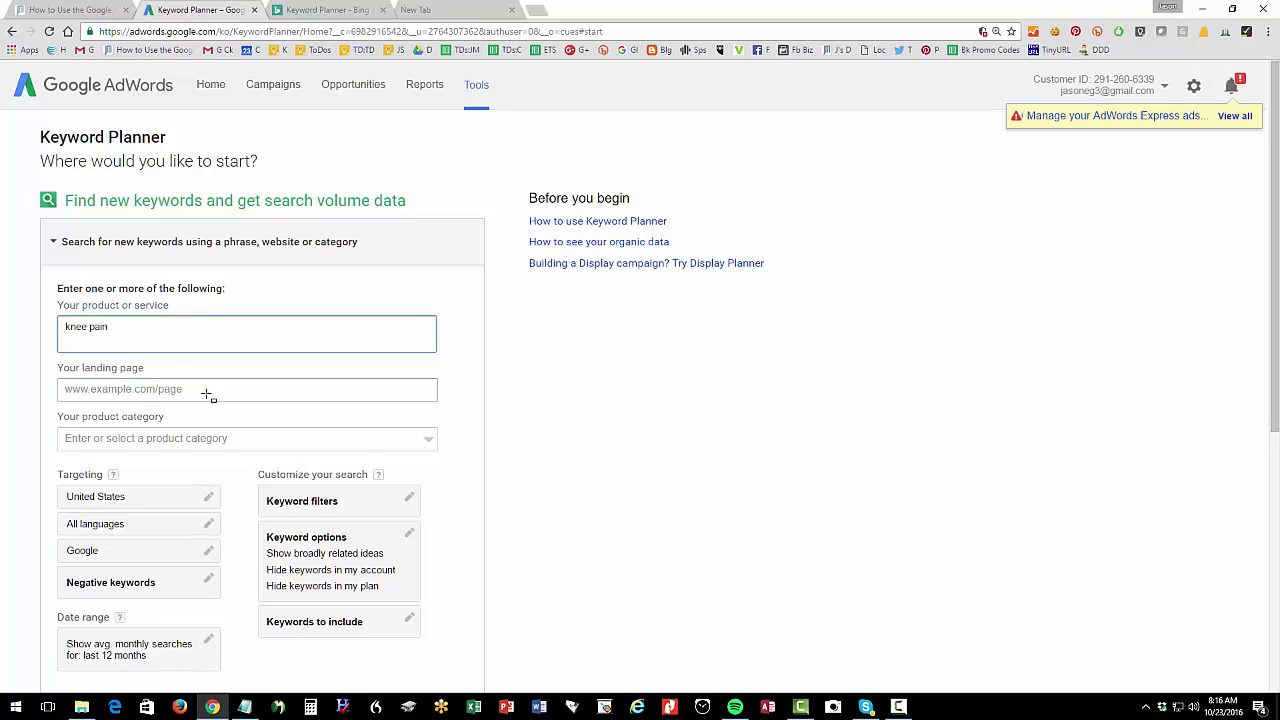
scroll(166, 371, "down", 2)
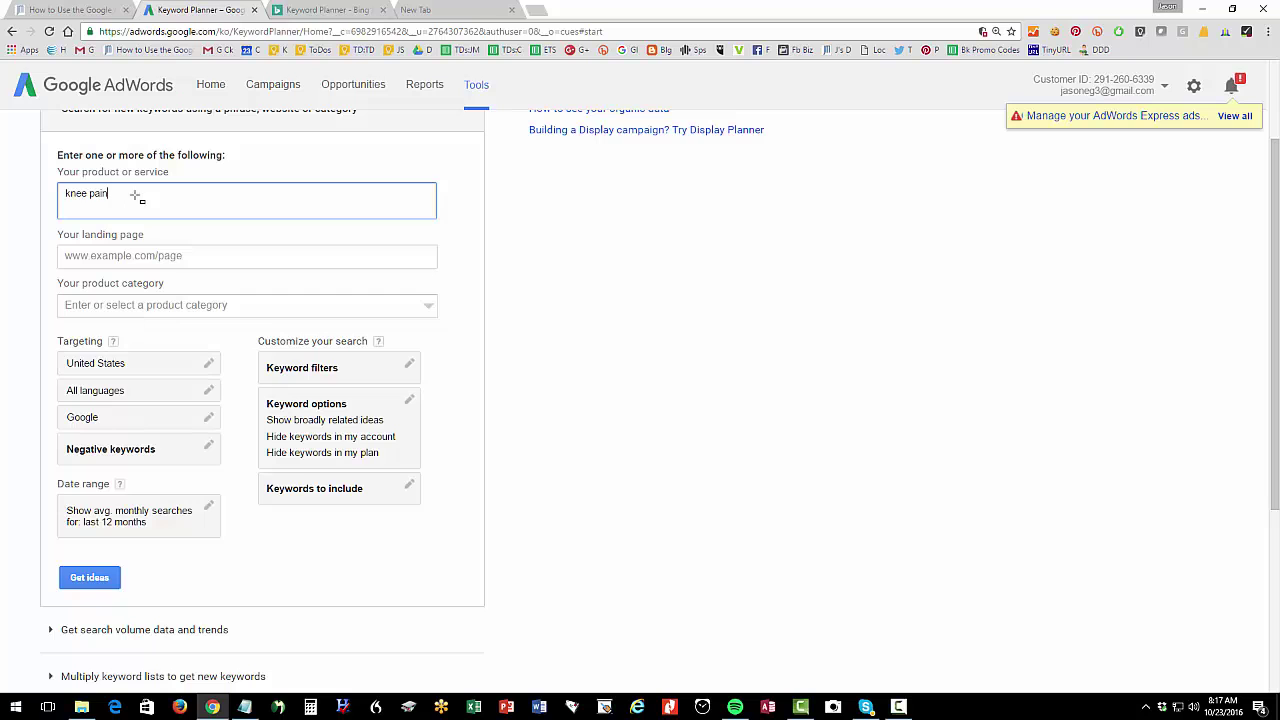
left_click_drag(109, 194, 63, 185)
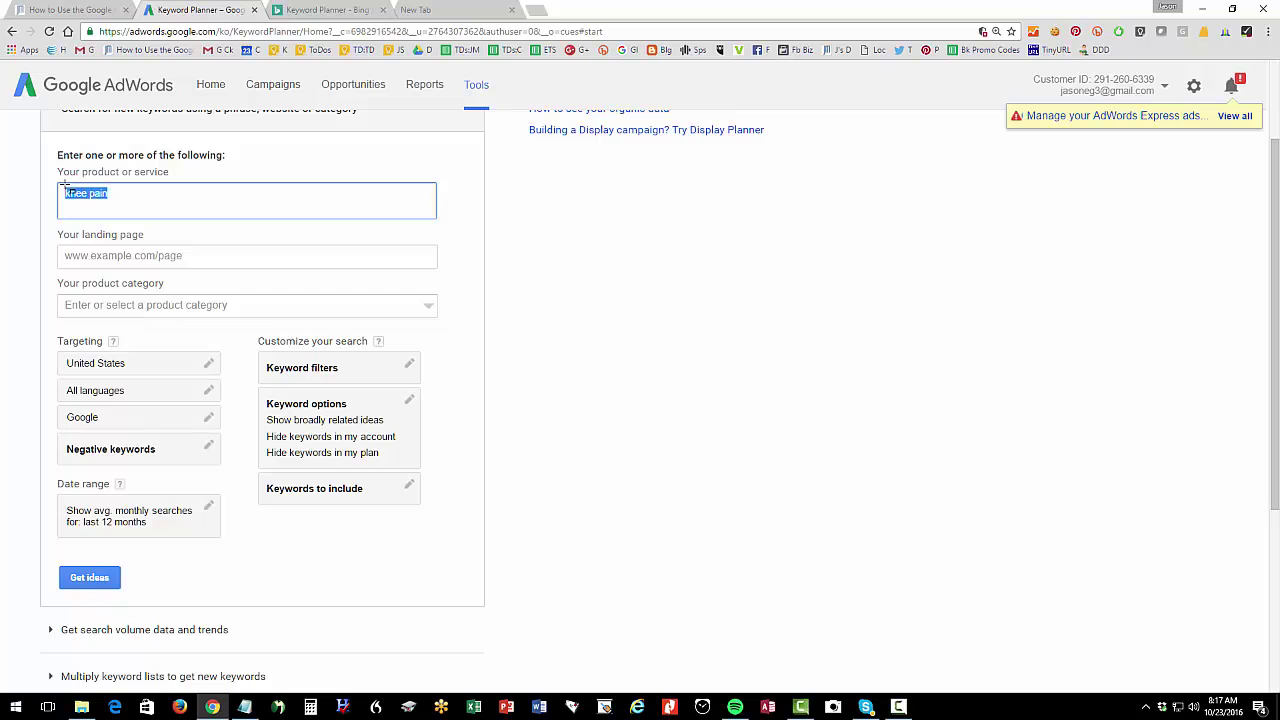
left_click(90, 577)
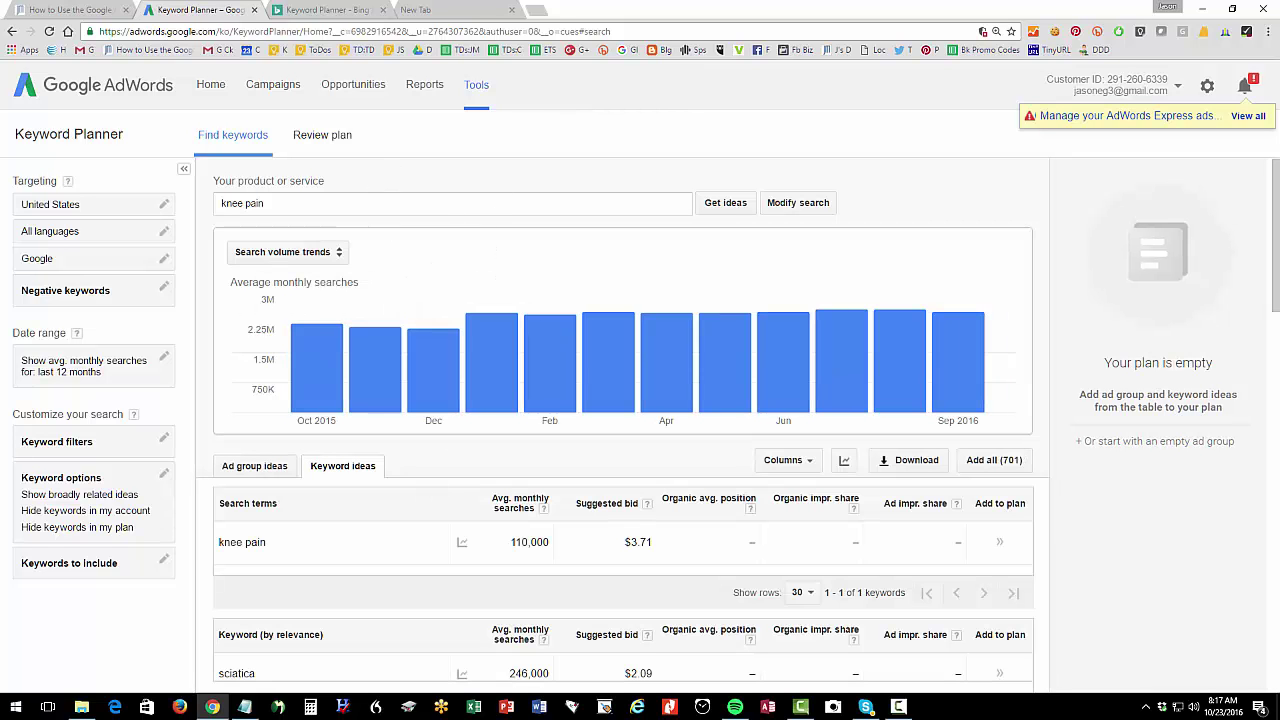
Increase the browser's page zoom to 150%
left_click(1268, 31)
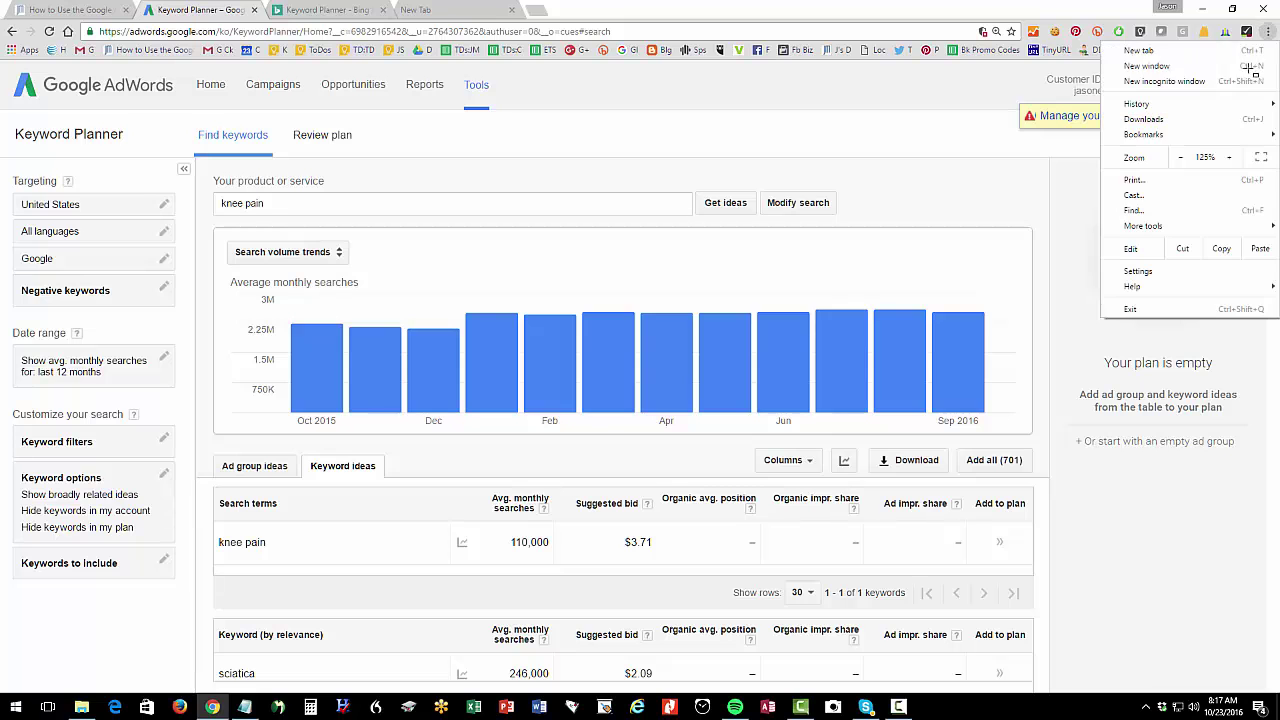
left_click(1229, 157)
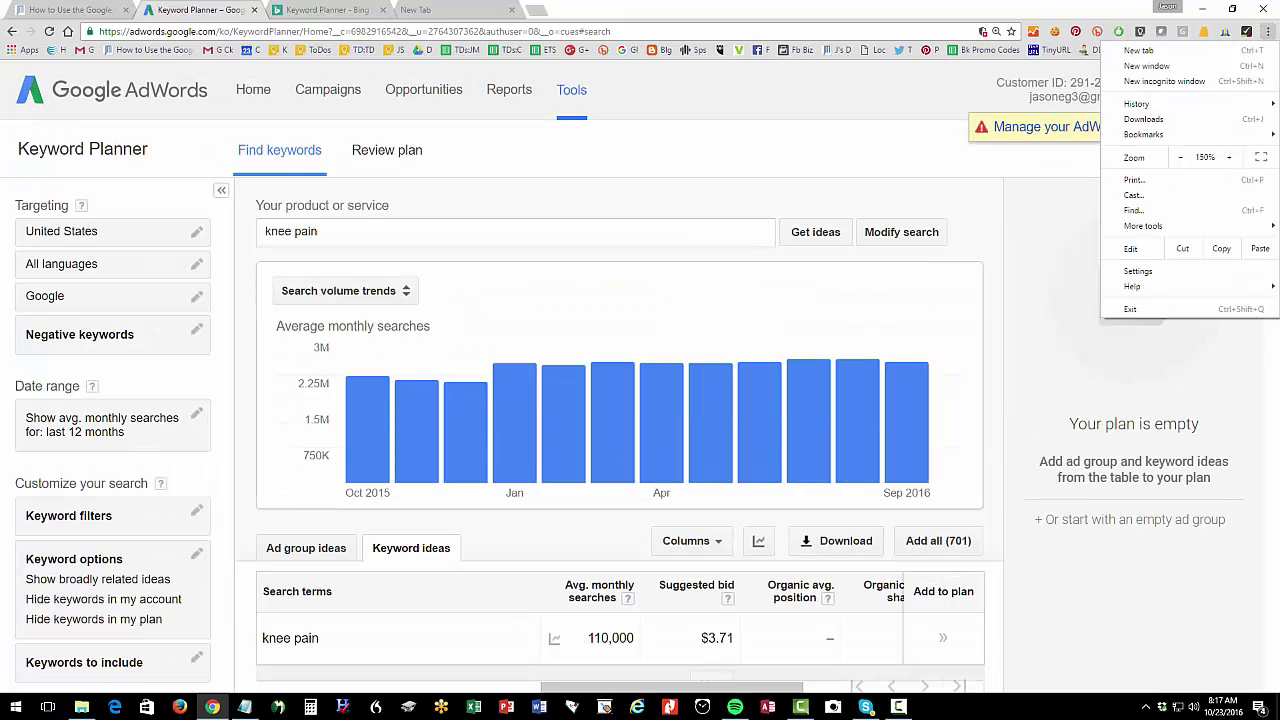
key("Escape")
Examine the targeting and the keyword ideas for knee pain, noting sciatica, total knee replacement and knee replacement surgery
left_click_drag(238, 200, 377, 272)
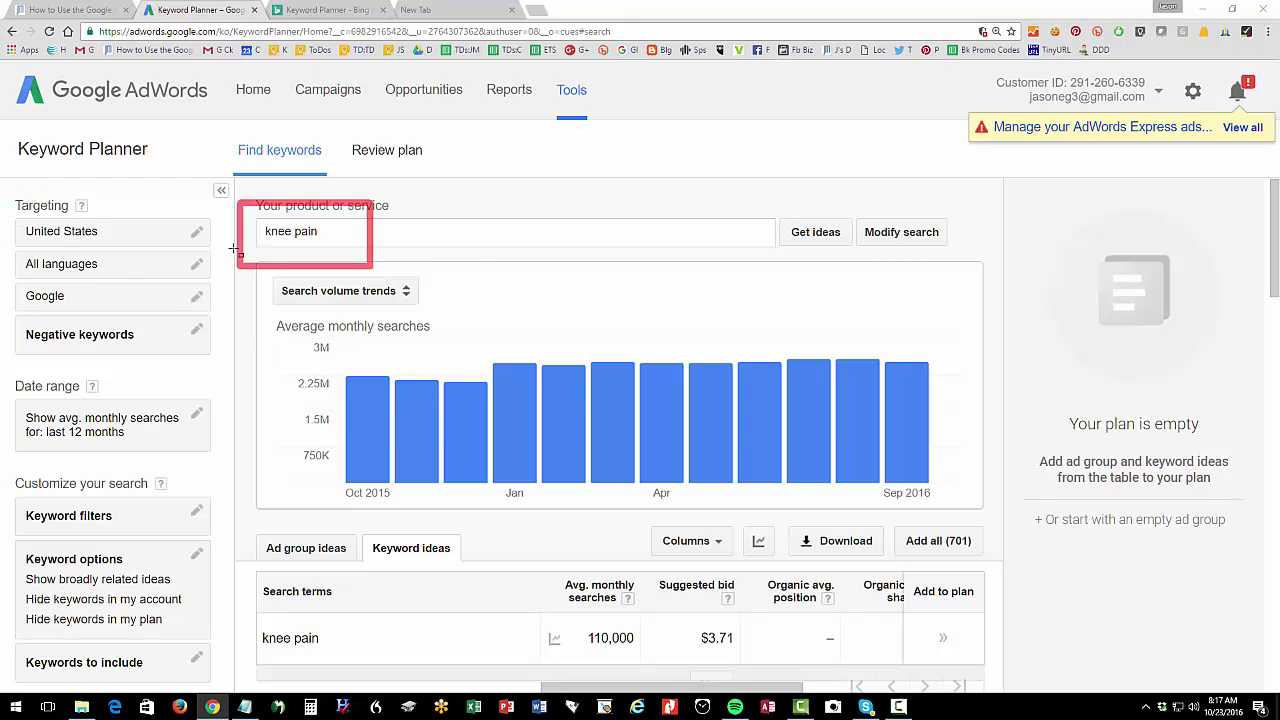
left_click_drag(7, 203, 224, 251)
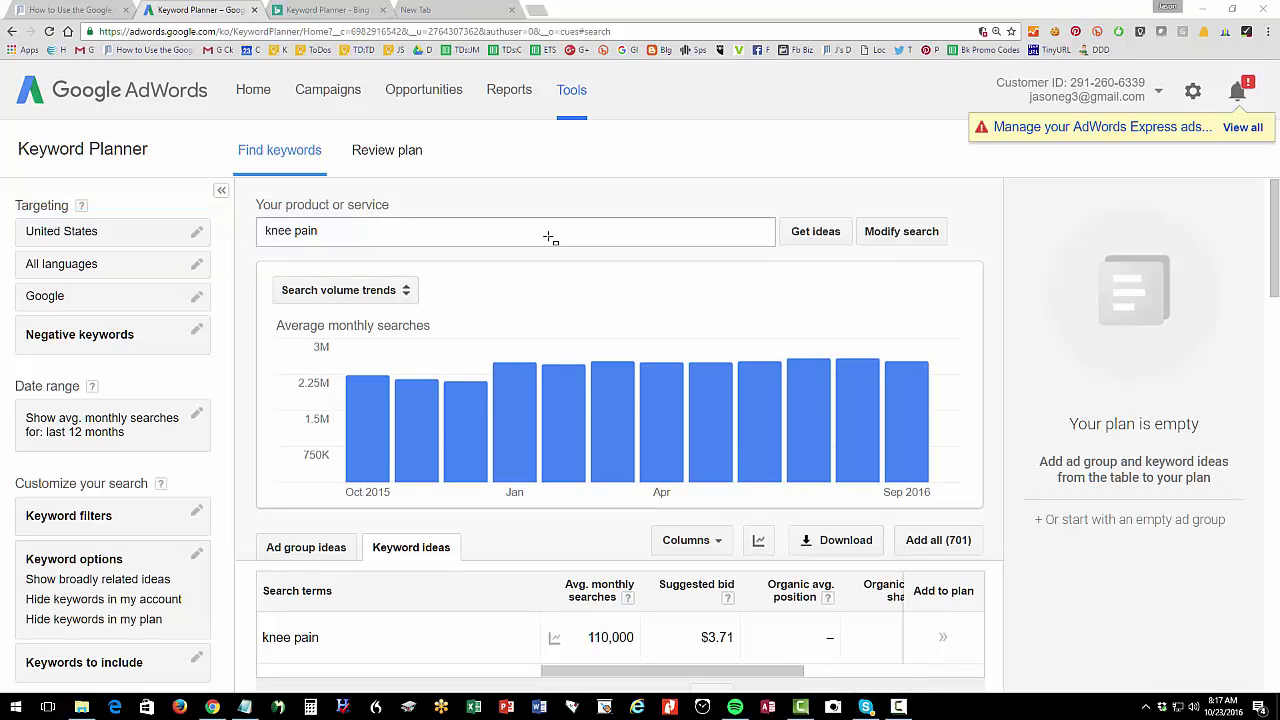
scroll(550, 238, "down", 1)
scroll(550, 238, "up", 1)
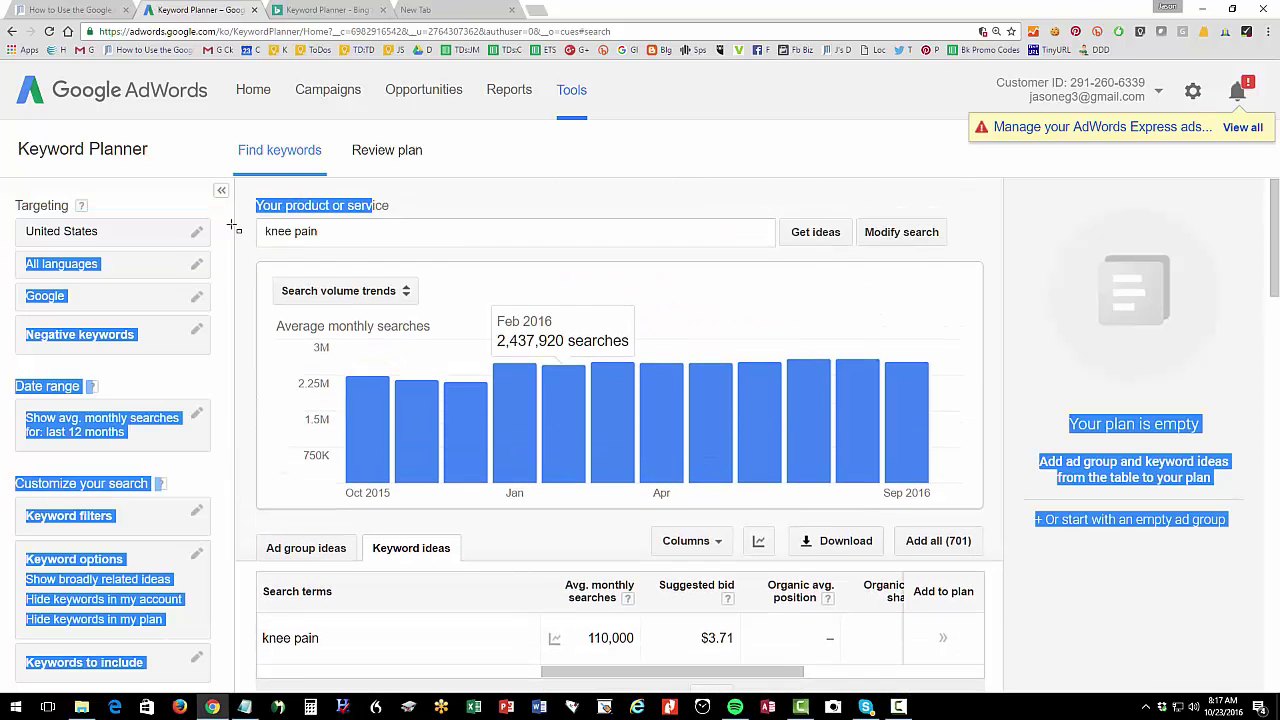
scroll(352, 258, "down", 4)
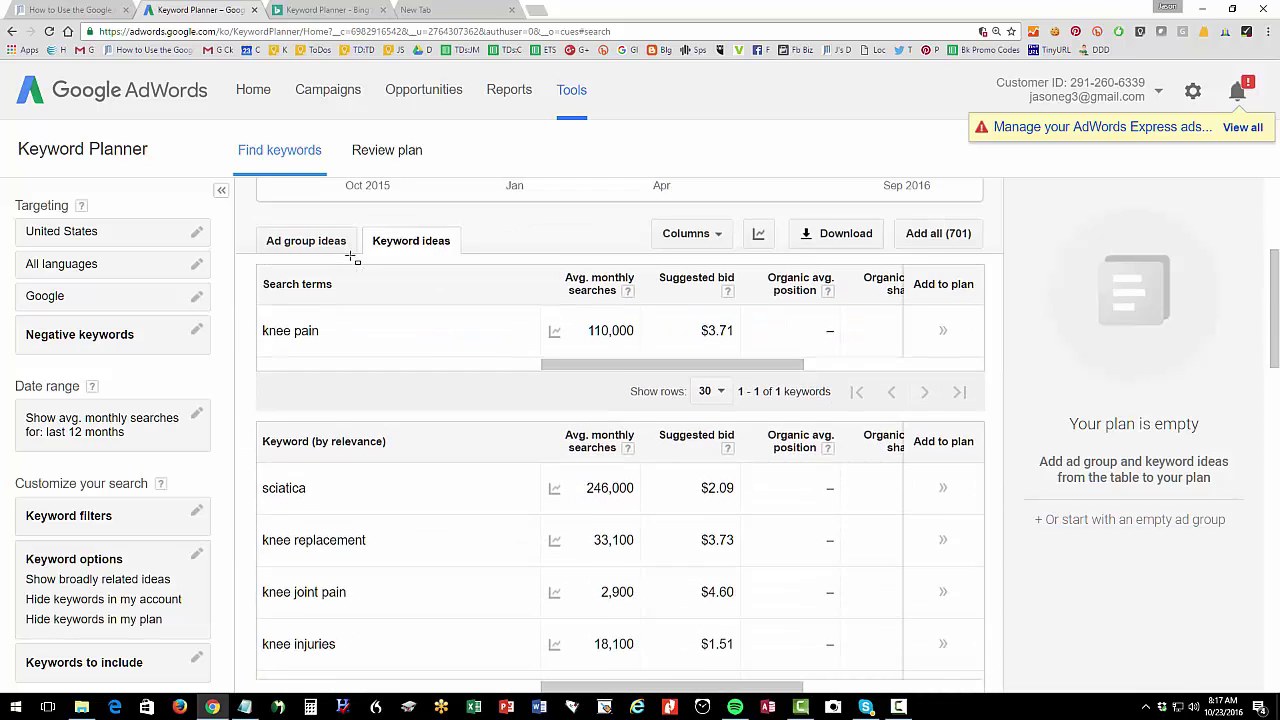
scroll(361, 268, "down", 1)
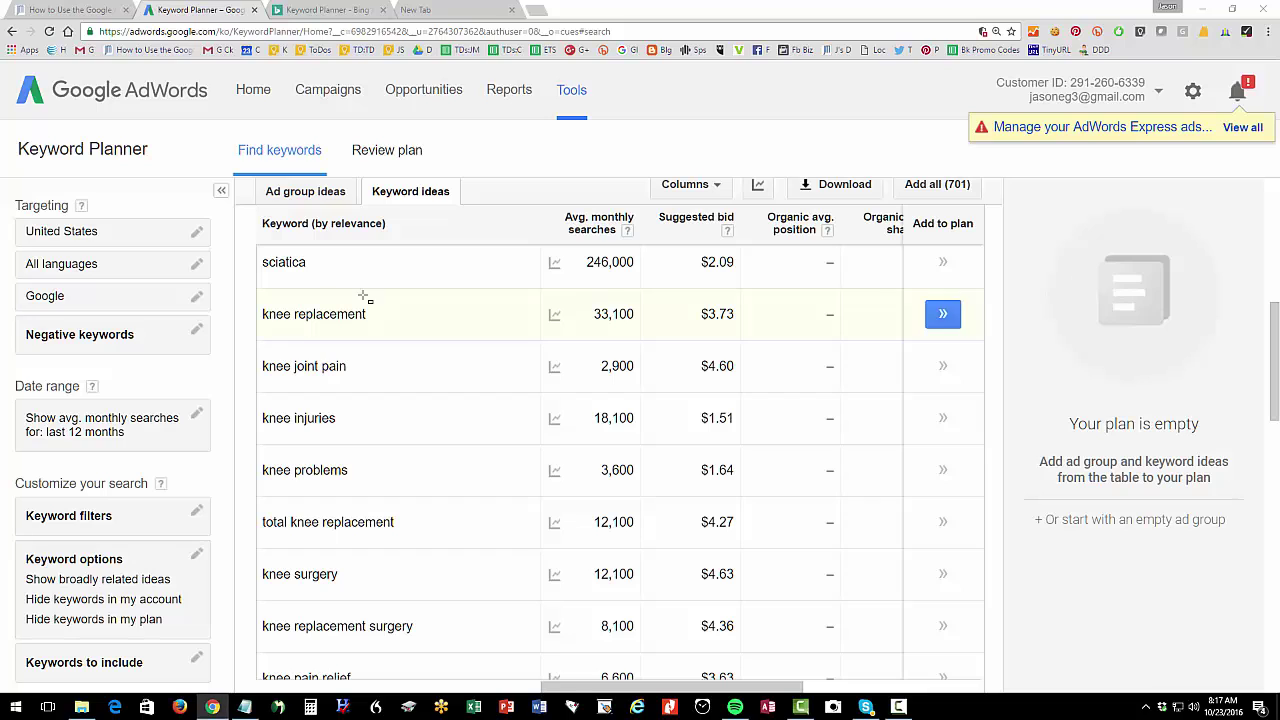
left_click_drag(464, 660, 470, 667)
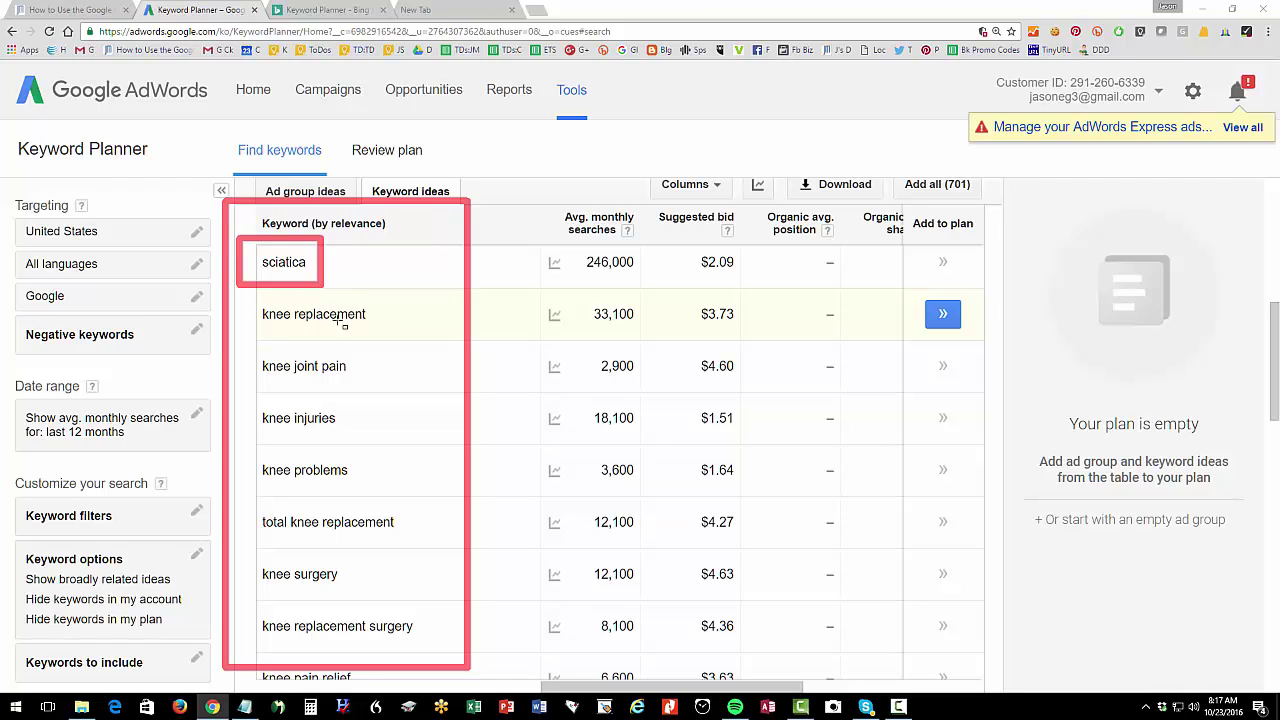
left_click_drag(254, 504, 423, 549)
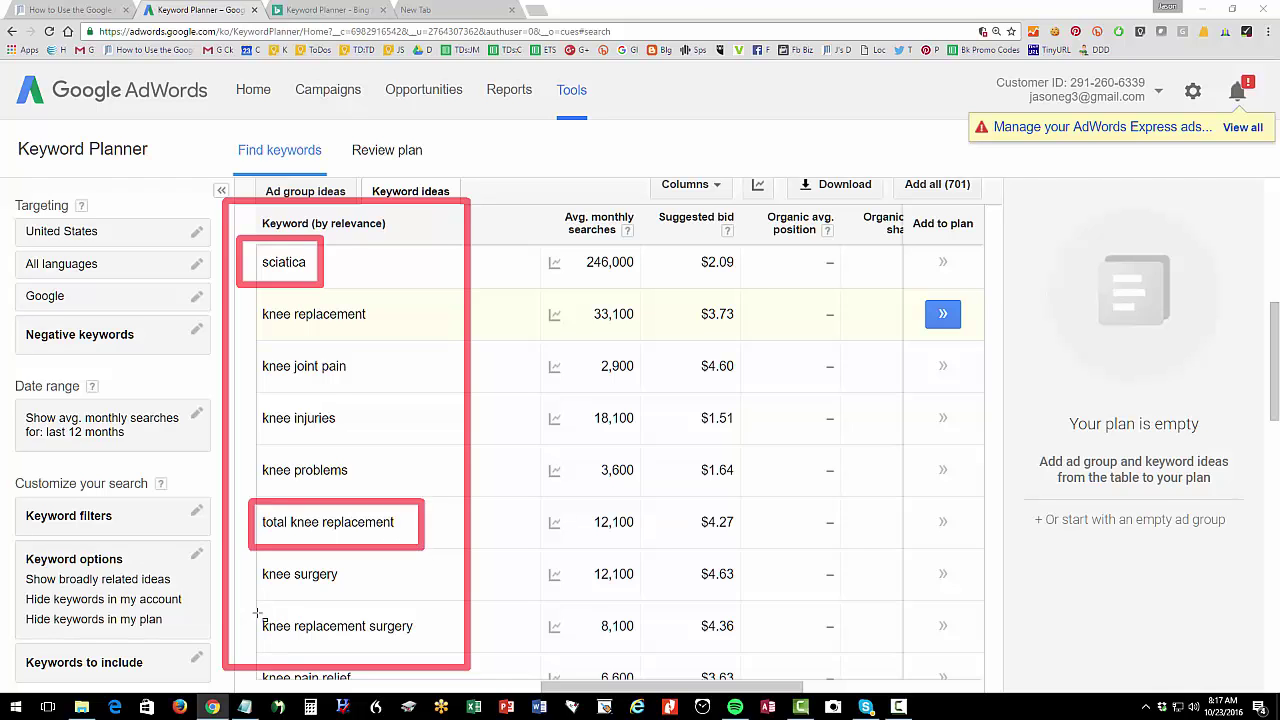
left_click_drag(252, 605, 447, 655)
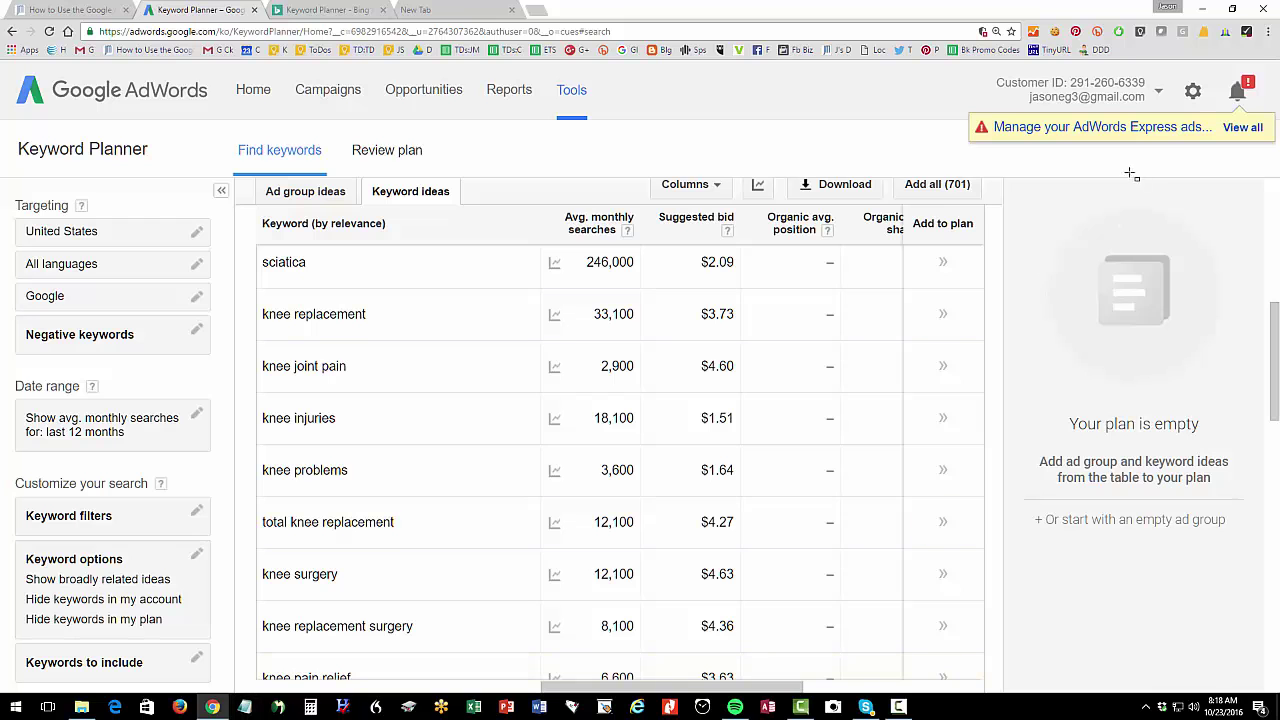
Switch to the blank Notepad document and place its reduced window beside the keyword names
key("alt+Tab")
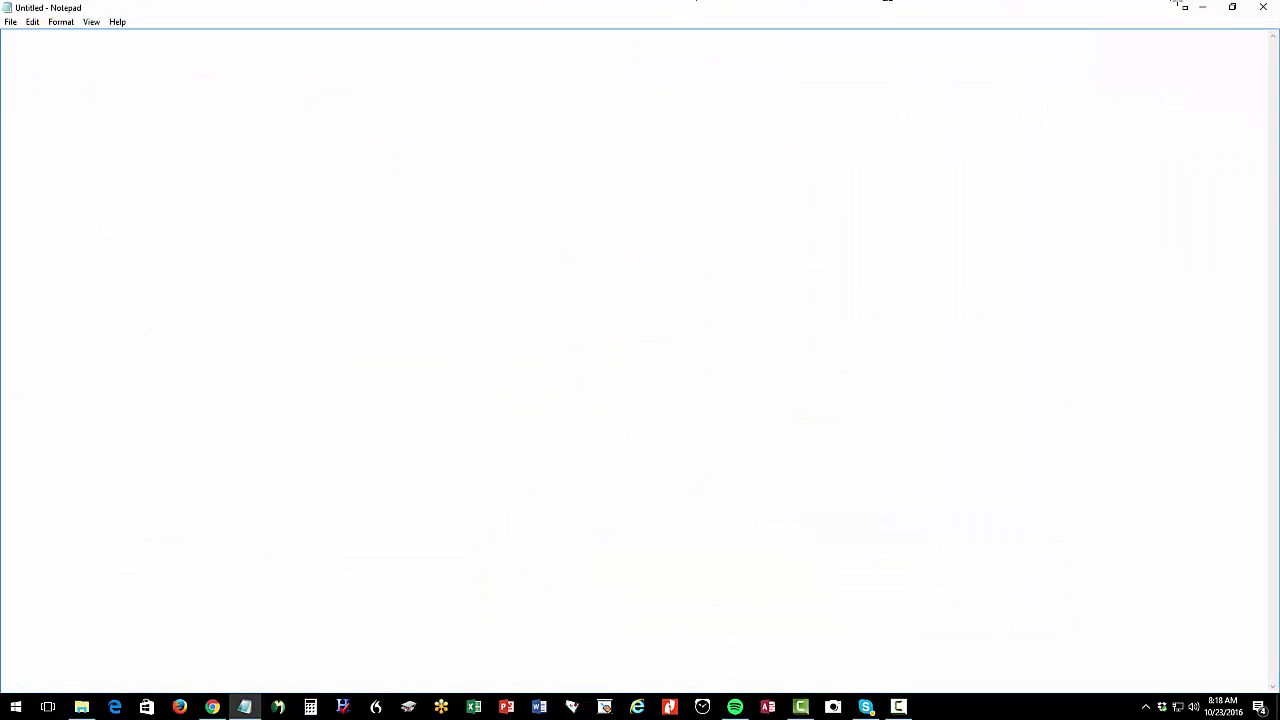
left_click(1232, 7)
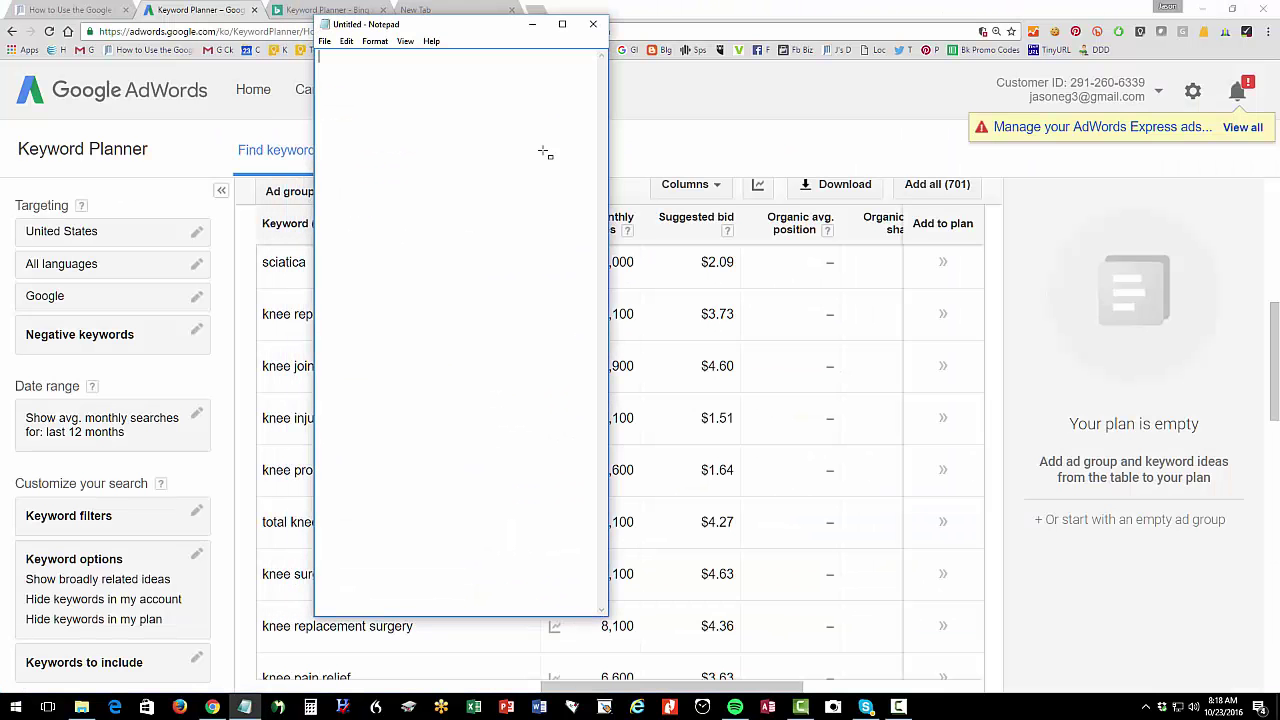
left_click_drag(481, 27, 740, 27)
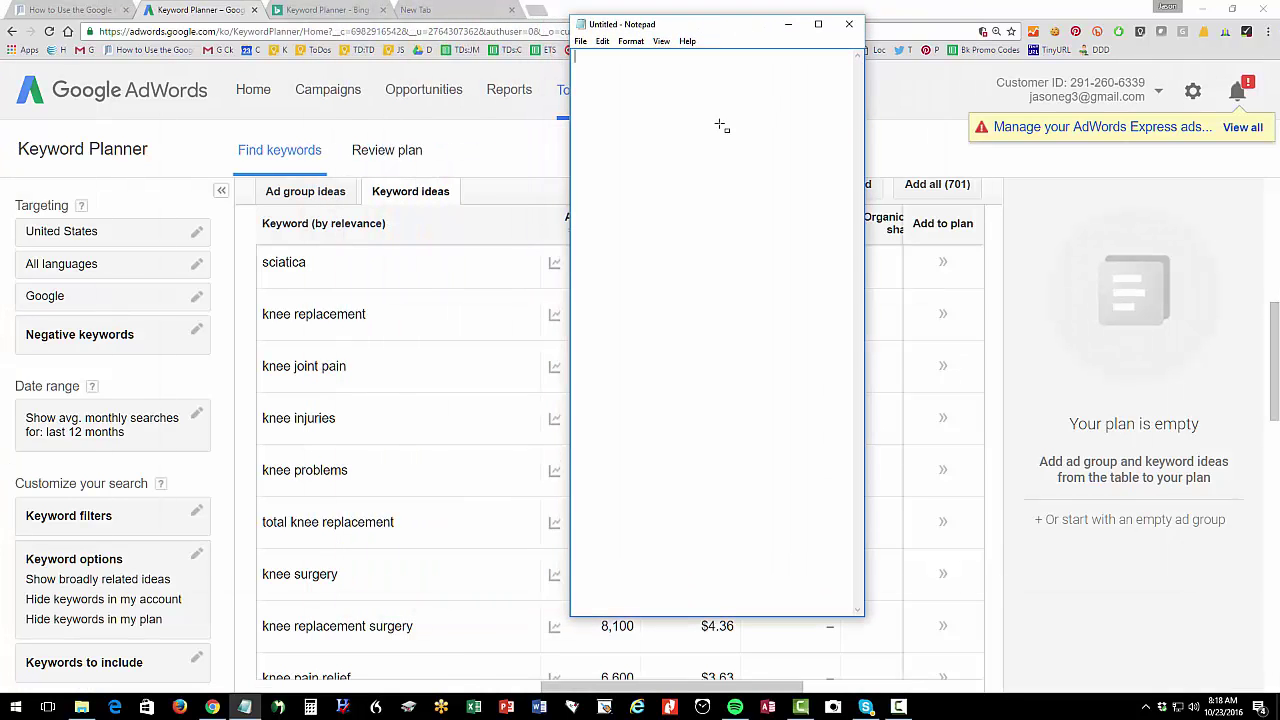
Start the keyword list with "knee pain" and "sciatica", separated by a blank line
type("knee pain")
key("Return")
key("Return")
type("sciatica")
key("Return")
key("Return")
Add "knee replacement" to the keyword list below sciatica
type("knee rep")
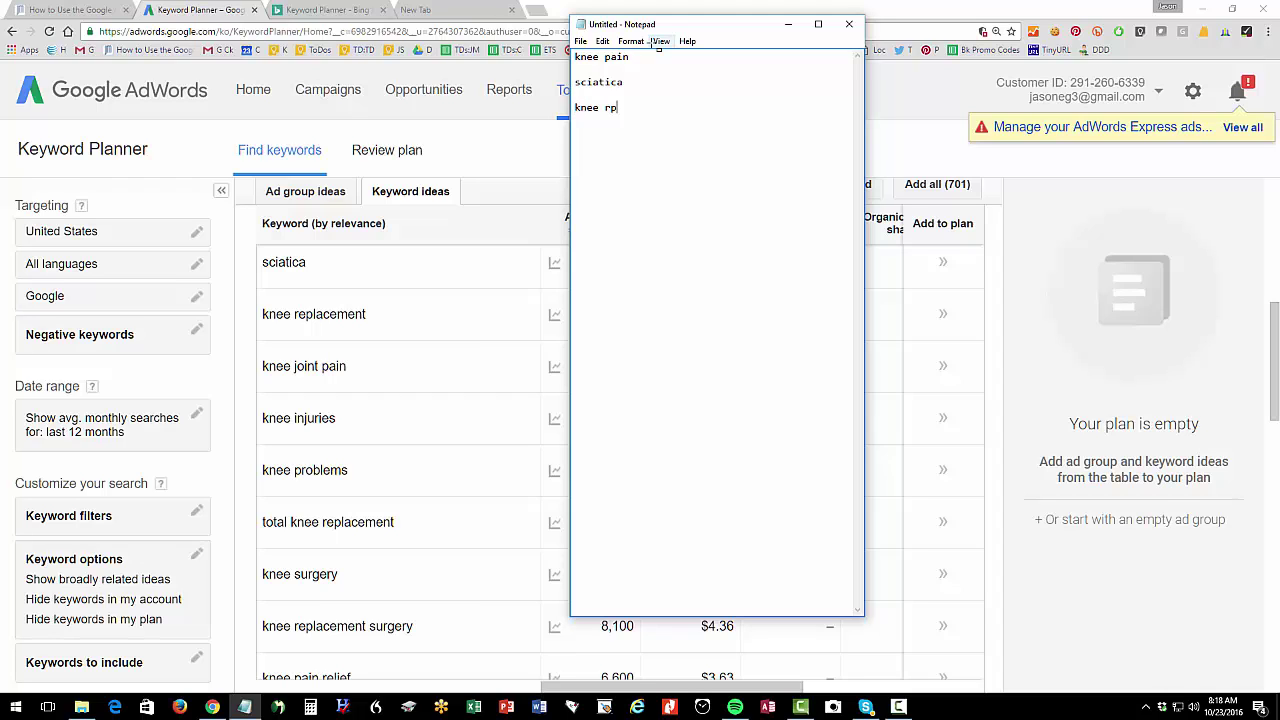
type("laceemen")
key("BackSpace")
key("BackSpace")
key("BackSpace")
key("BackSpace")
type("ment")
Add "knee replacement surgery" as the next keyword in the list and minimize Notepad
key("Return")
type("kne")
key("BackSpace")
key("BackSpace")
type("nee s")
key("BackSpace")
type("replac")
key("BackSpace")
key("BackSpace")
key("BackSpace")
key("BackSpace")
type("placement")
key("BackSpace")
key("BackSpace")
key("BackSpace")
key("BackSpace")
type("ment surgery")
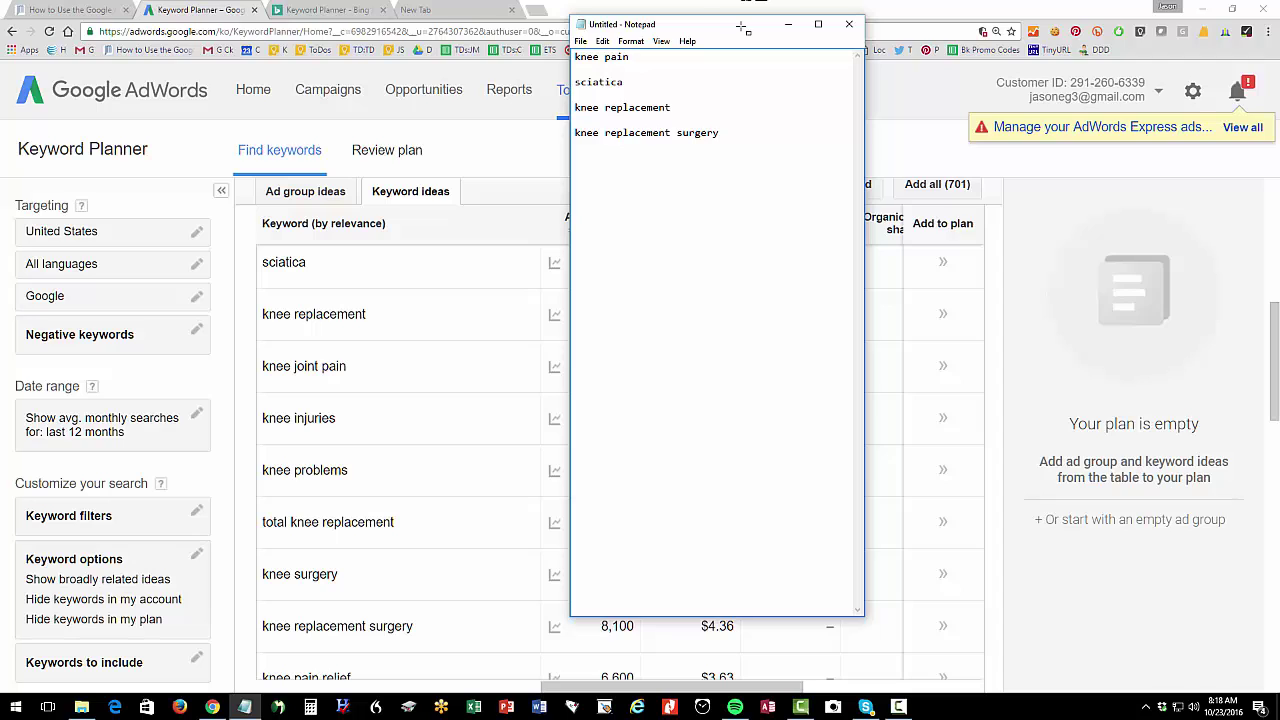
left_click(788, 23)
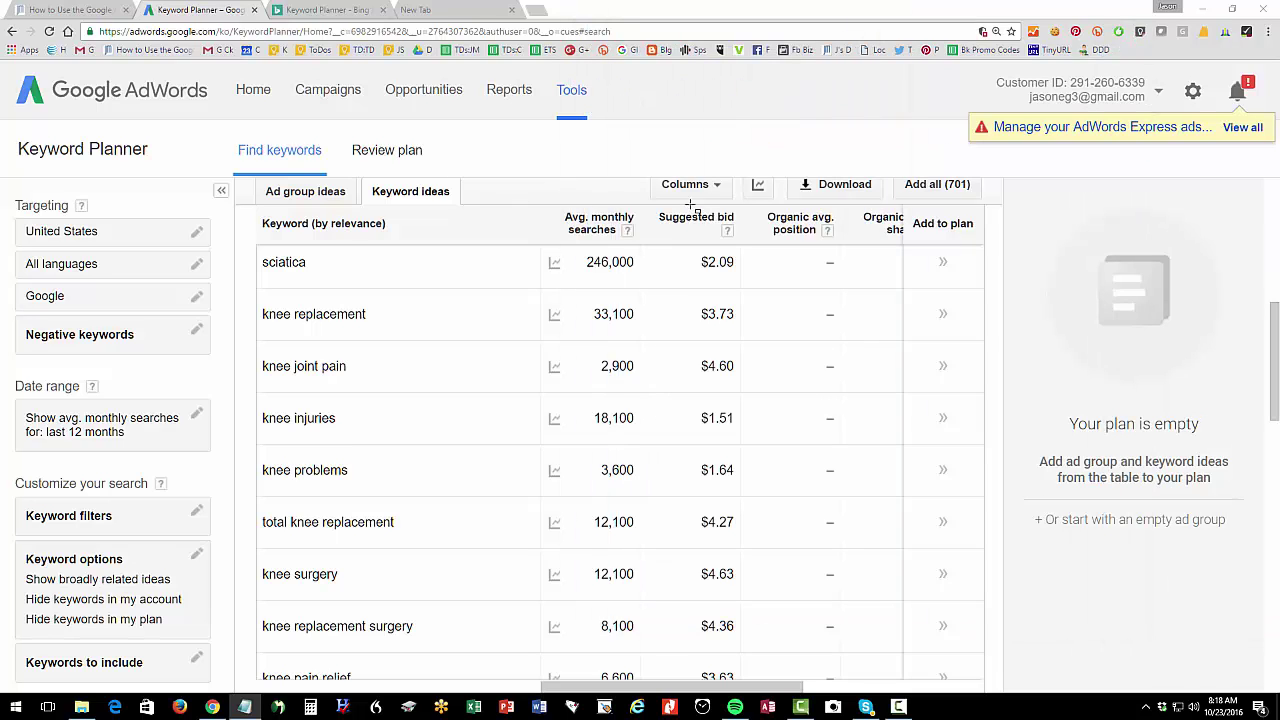
Show the ad group ideas for knee pain and look through the suggested groups
left_click(286, 194)
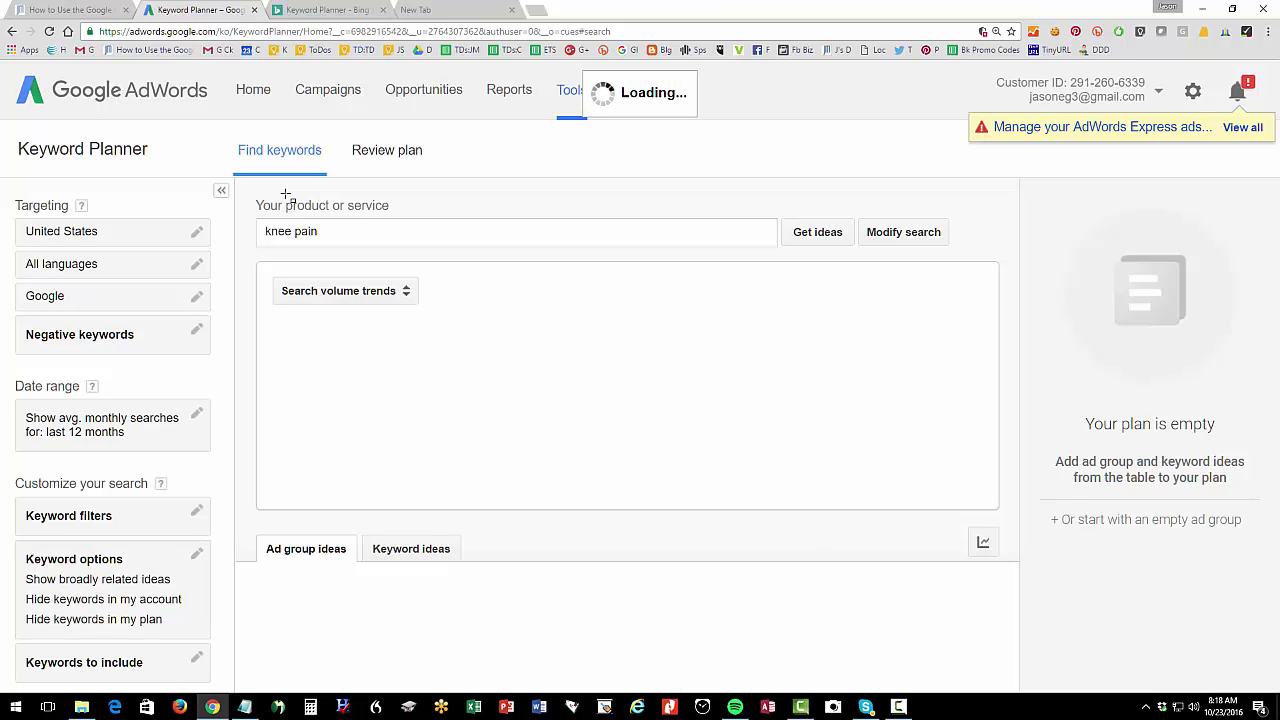
scroll(400, 507, "down", 3)
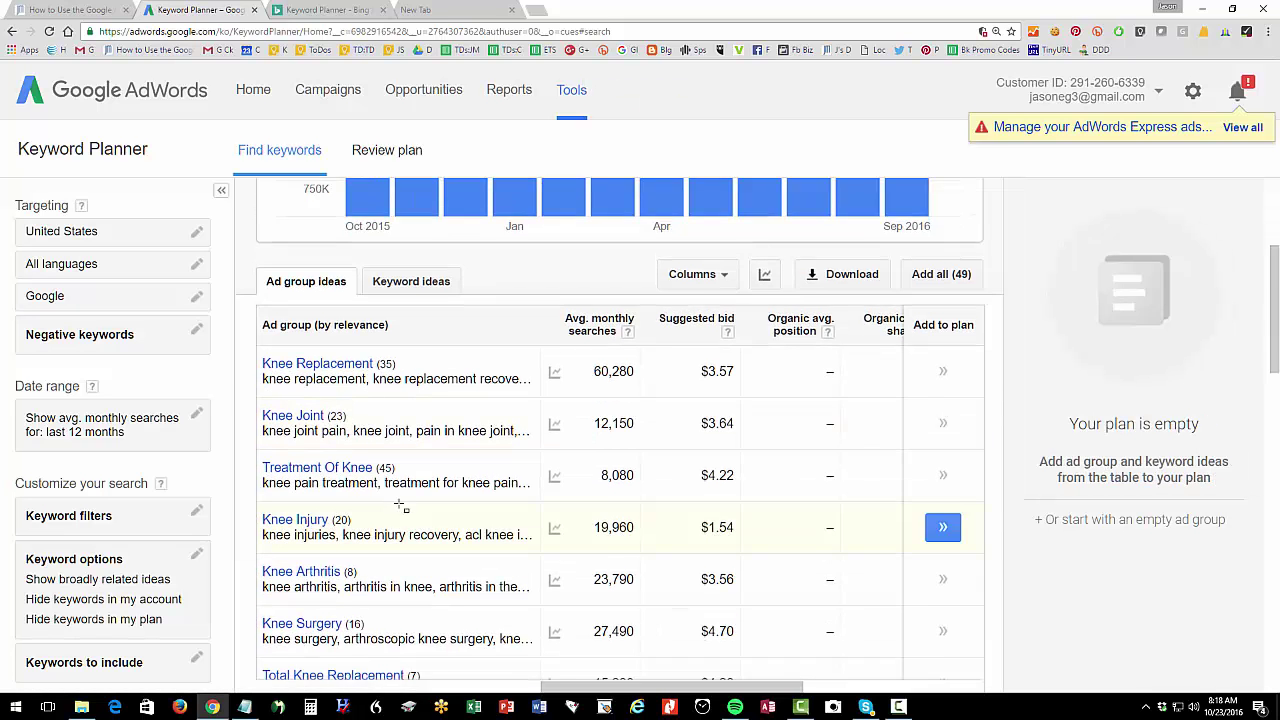
scroll(400, 507, "down", 2)
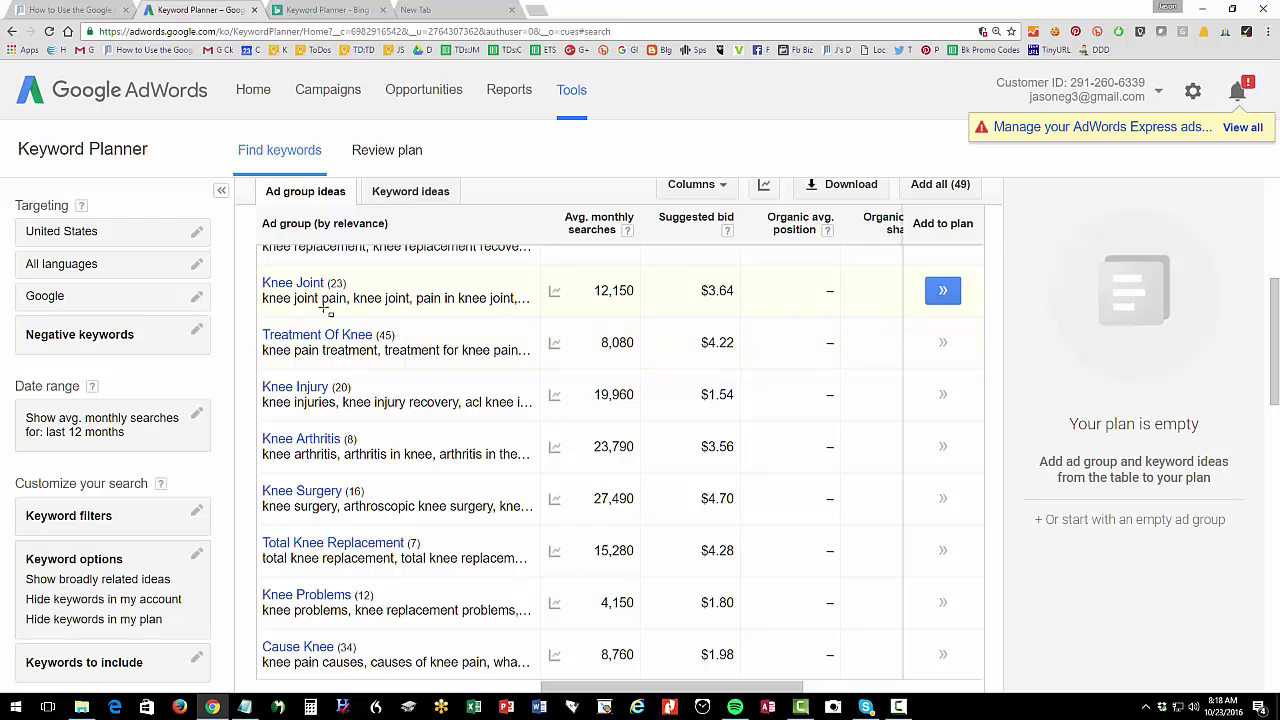
scroll(327, 312, "up", 3)
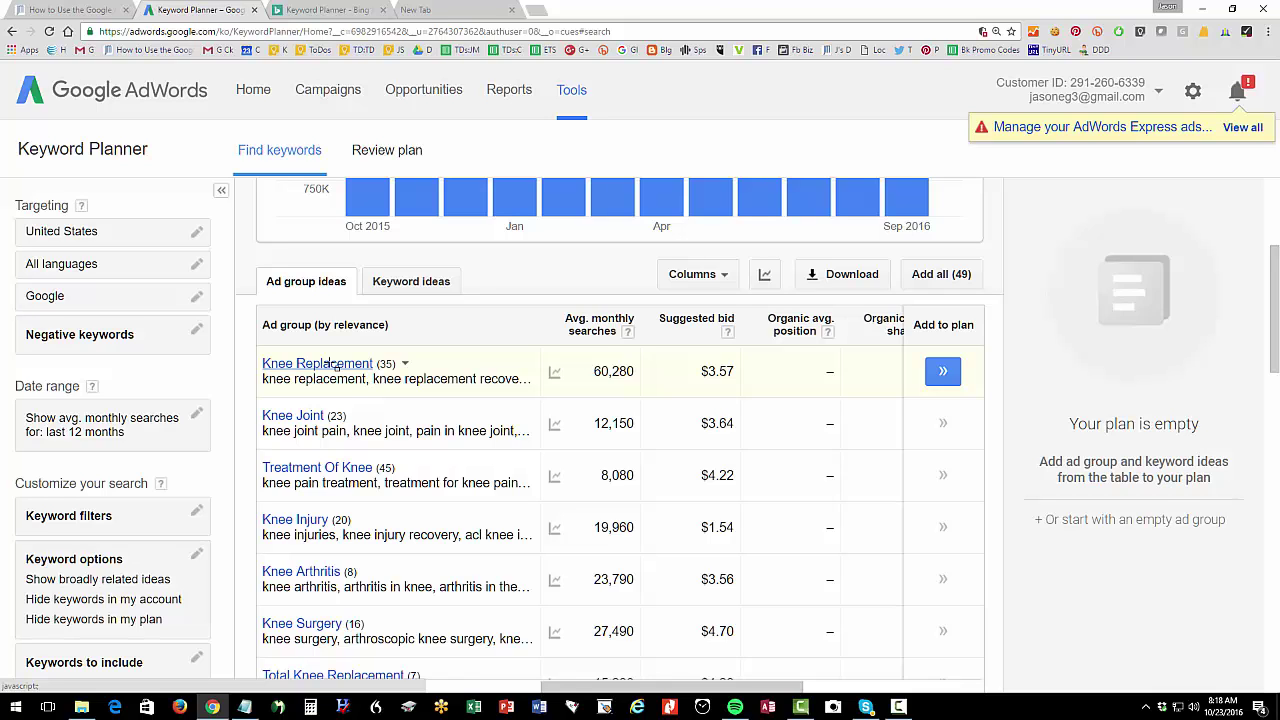
Open the Knee Replacement ad group and review its keywords down to knee replacement procedure
left_click(322, 366)
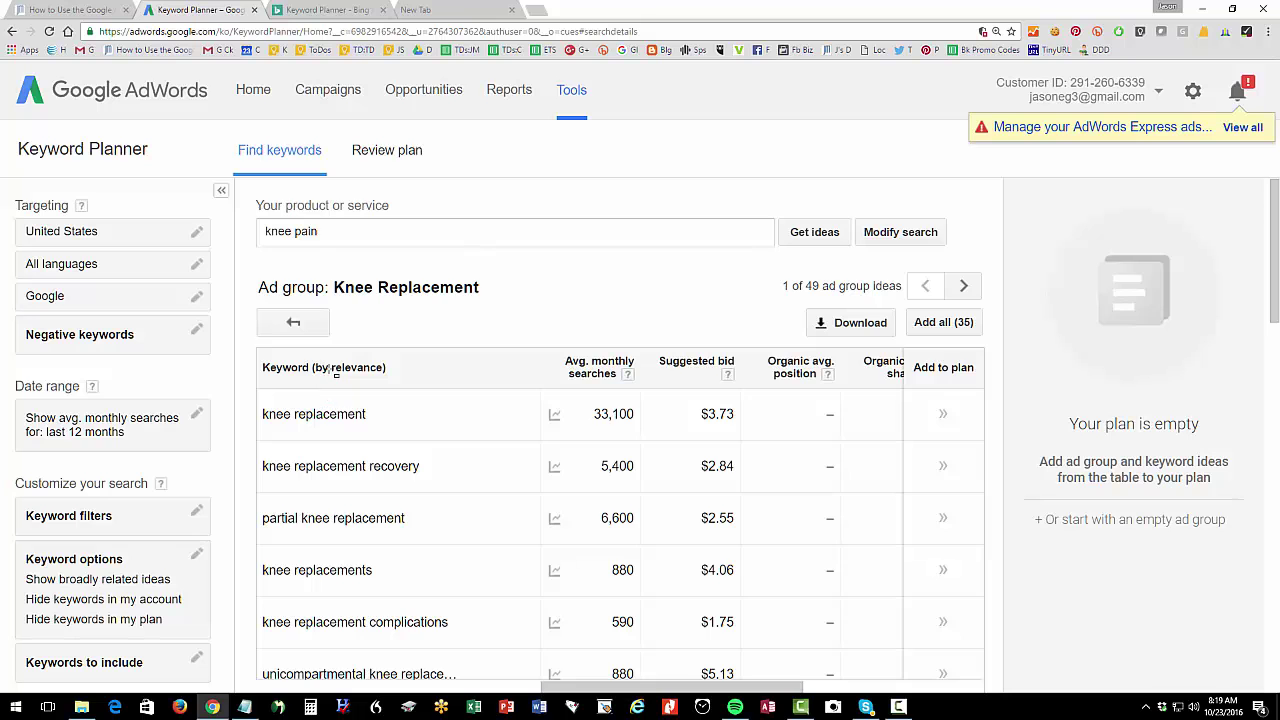
scroll(330, 372, "down", 3)
scroll(340, 400, "down", 1)
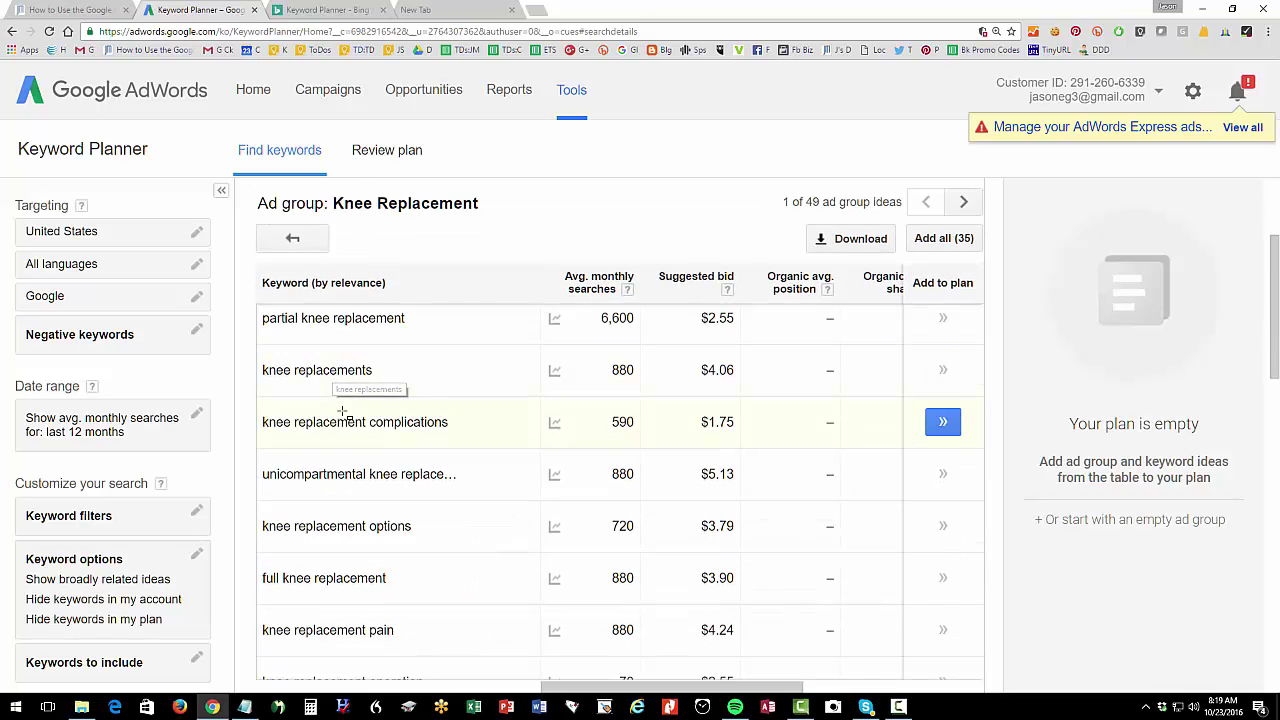
scroll(330, 440, "down", 1)
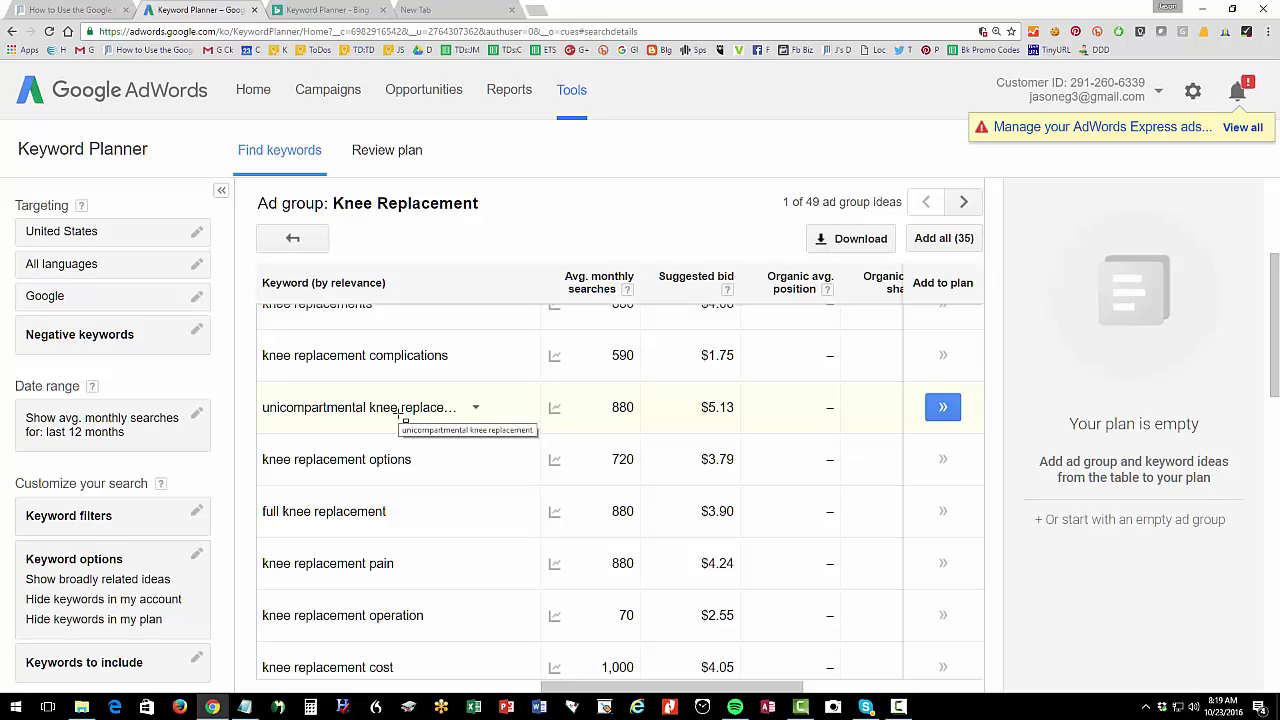
scroll(380, 500, "down", 1)
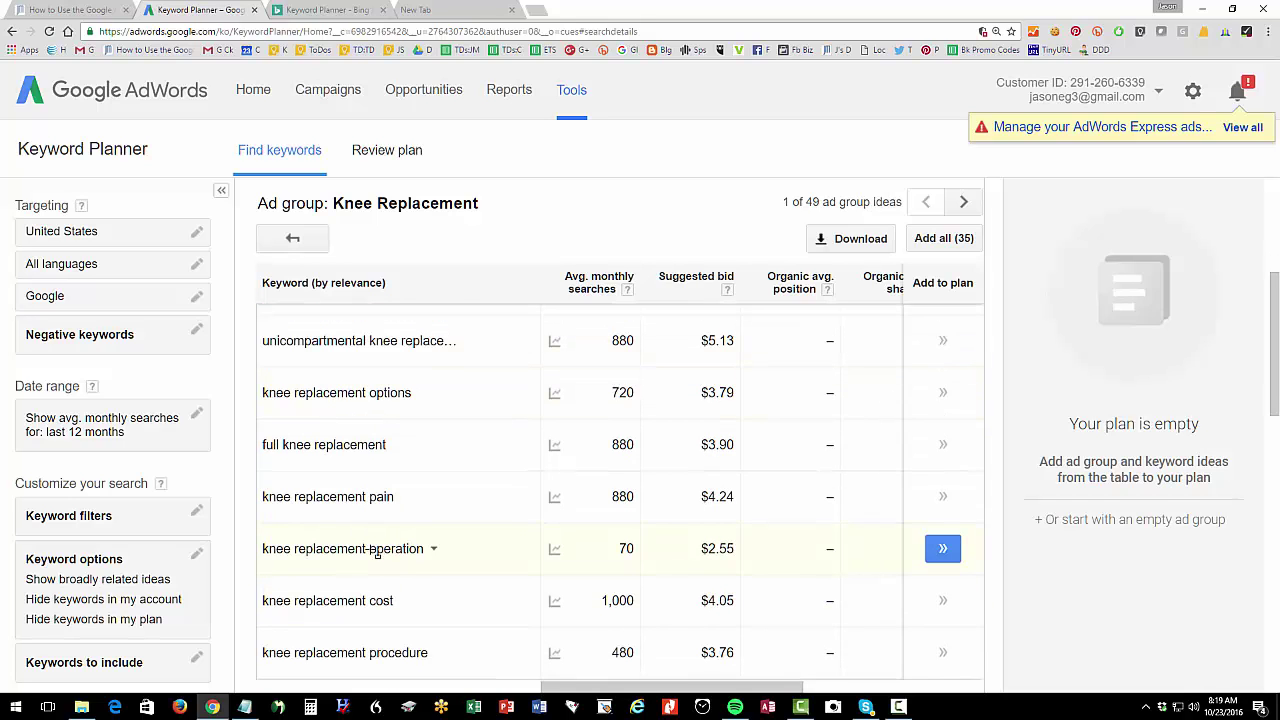
Highlight "operation" in knee replacement operation, check the neighbouring keywords, and return to the ad group ideas
double_click(378, 549)
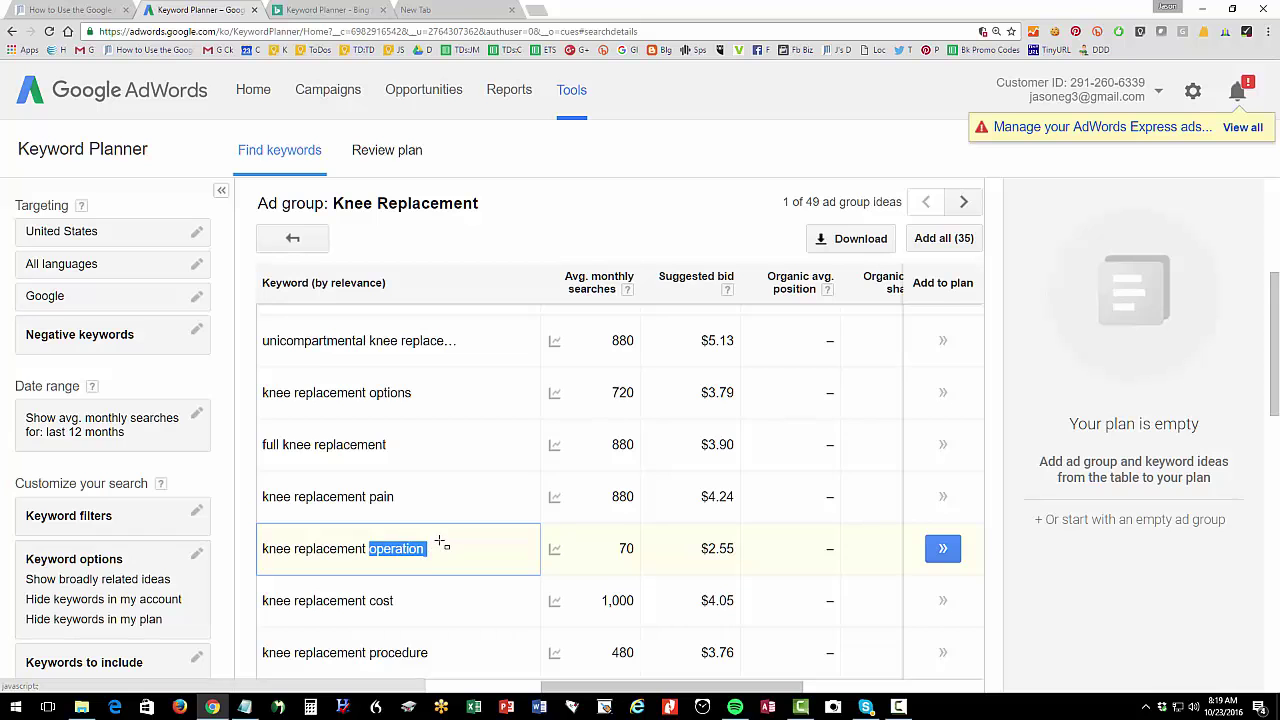
scroll(437, 540, "down", 2)
scroll(372, 530, "down", 2)
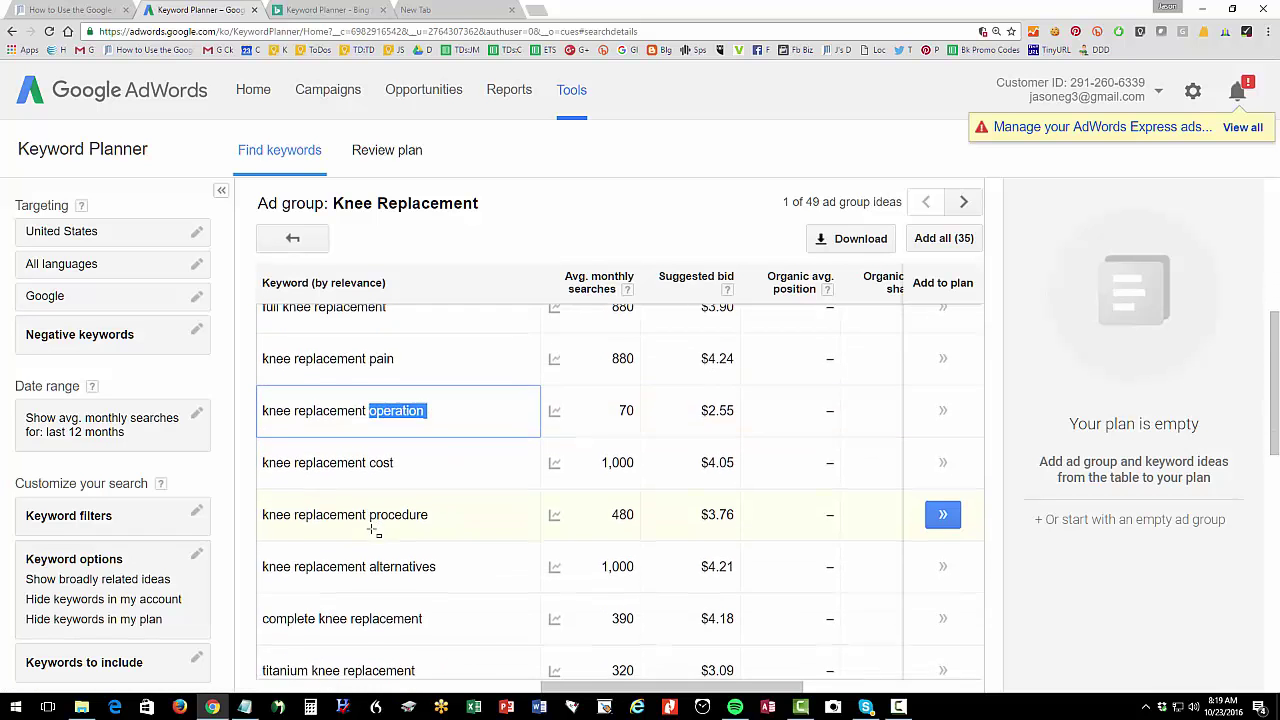
scroll(371, 531, "up", 3)
scroll(350, 365, "up", 1)
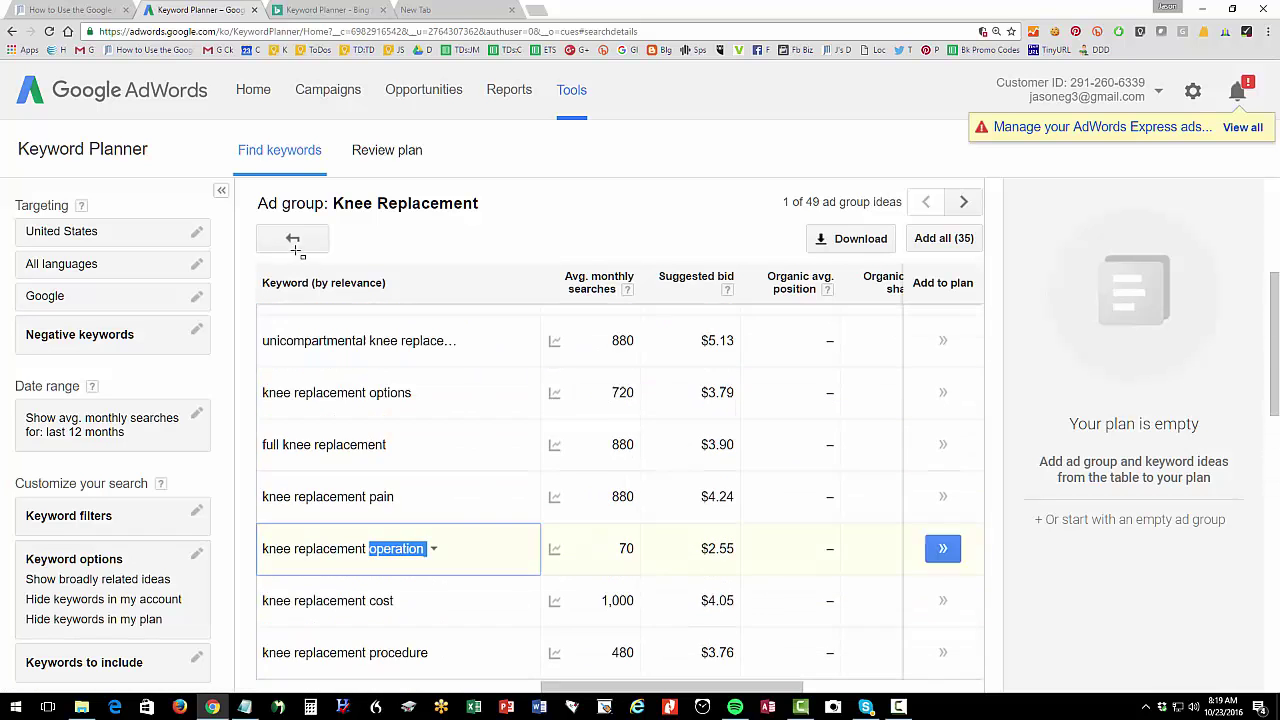
left_click(293, 241)
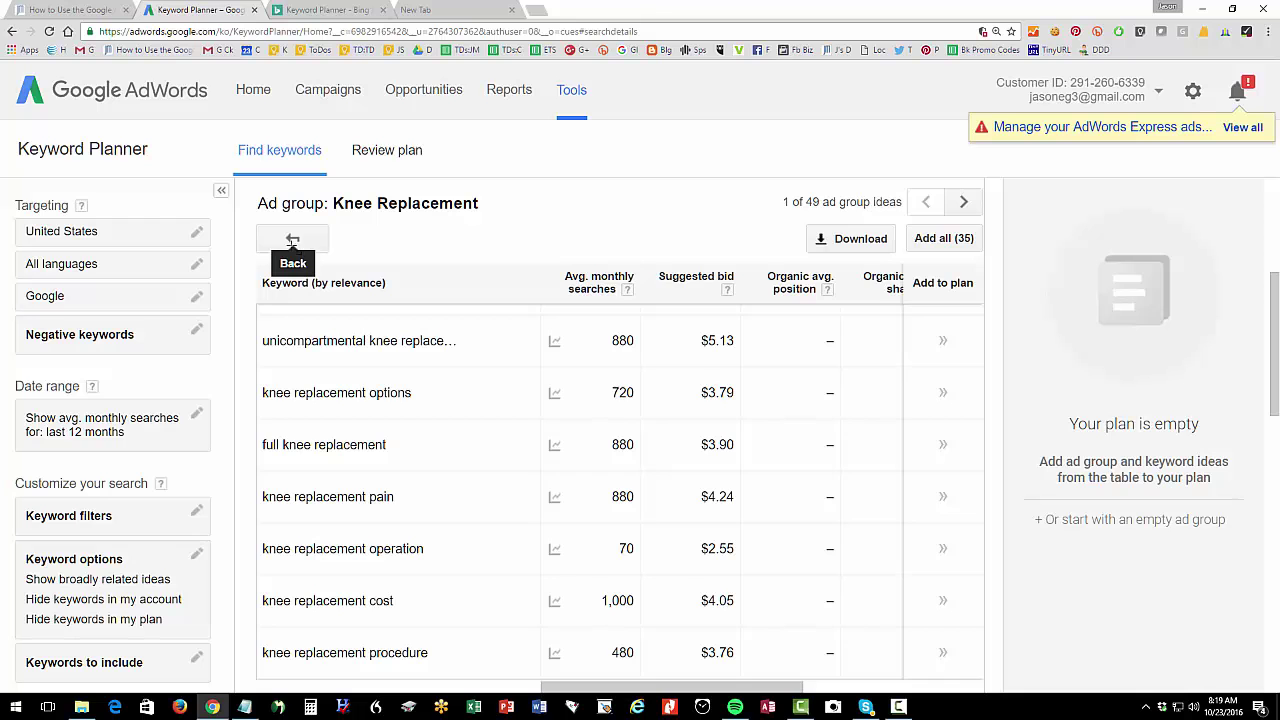
left_click(293, 241)
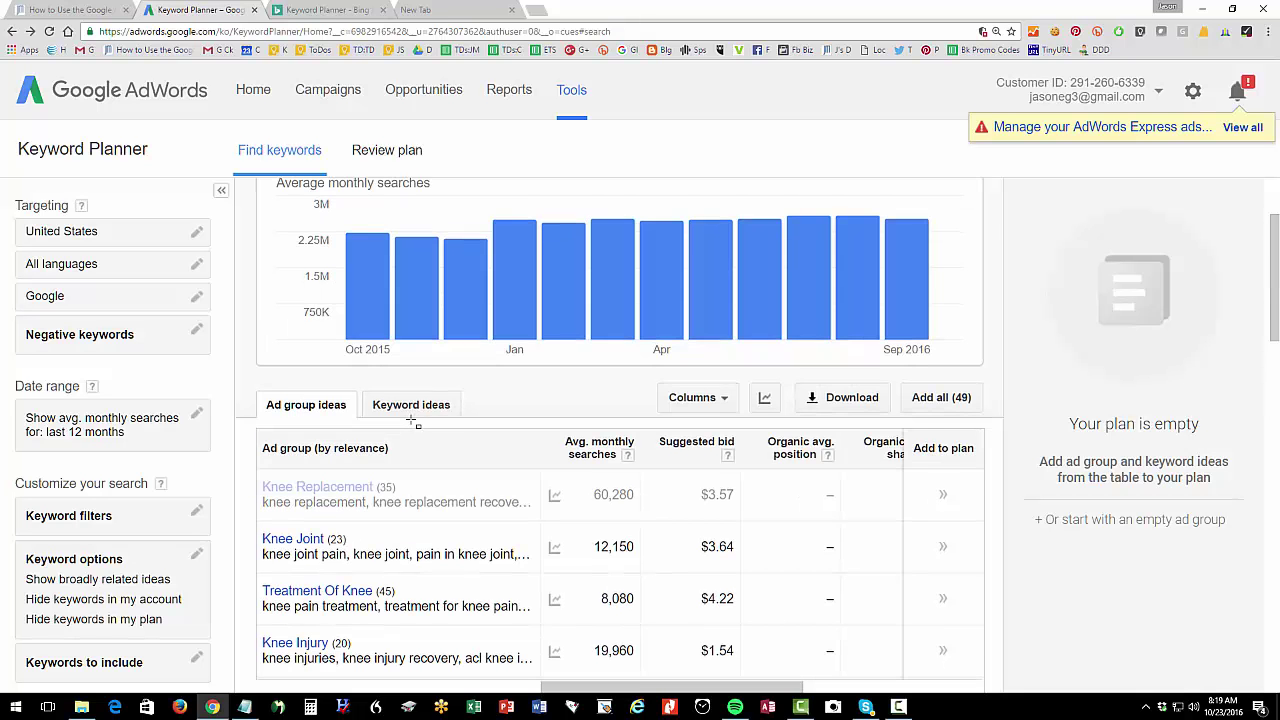
Open the Knee Surgery ad group and review its keywords down to orthopedic knee surgery
scroll(414, 420, "down", 3)
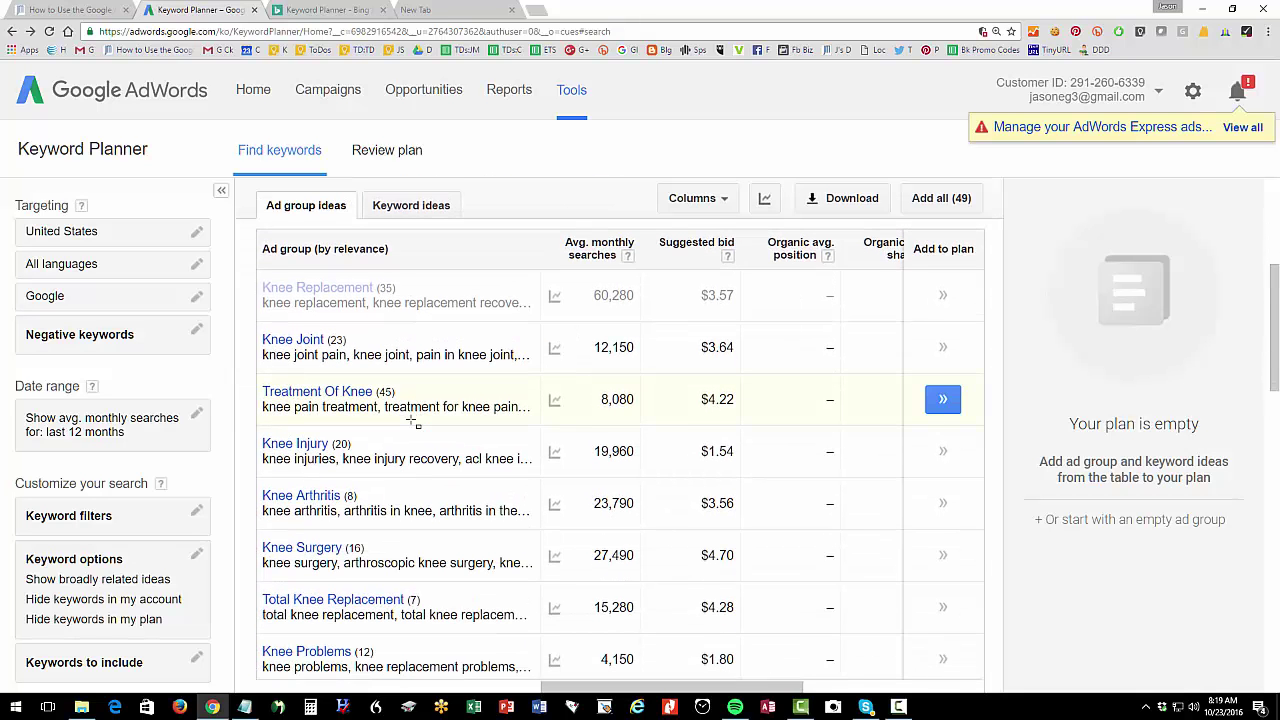
left_click(314, 549)
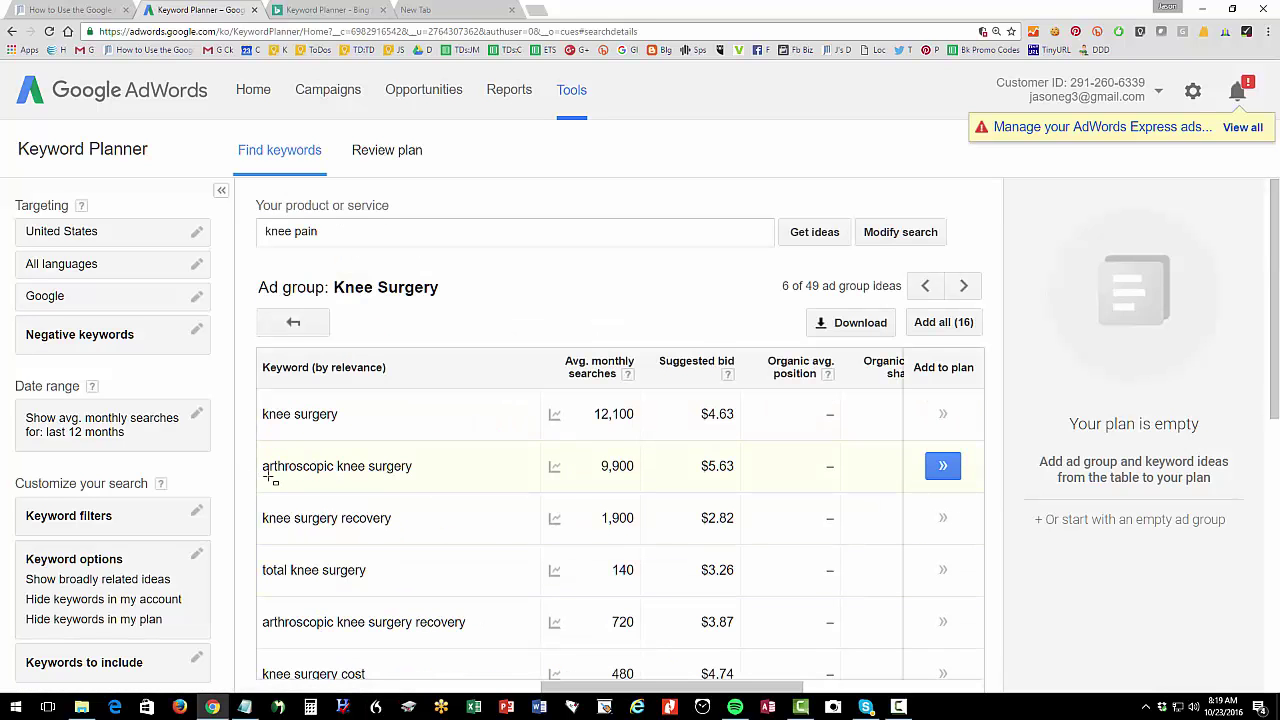
scroll(280, 495, "down", 1)
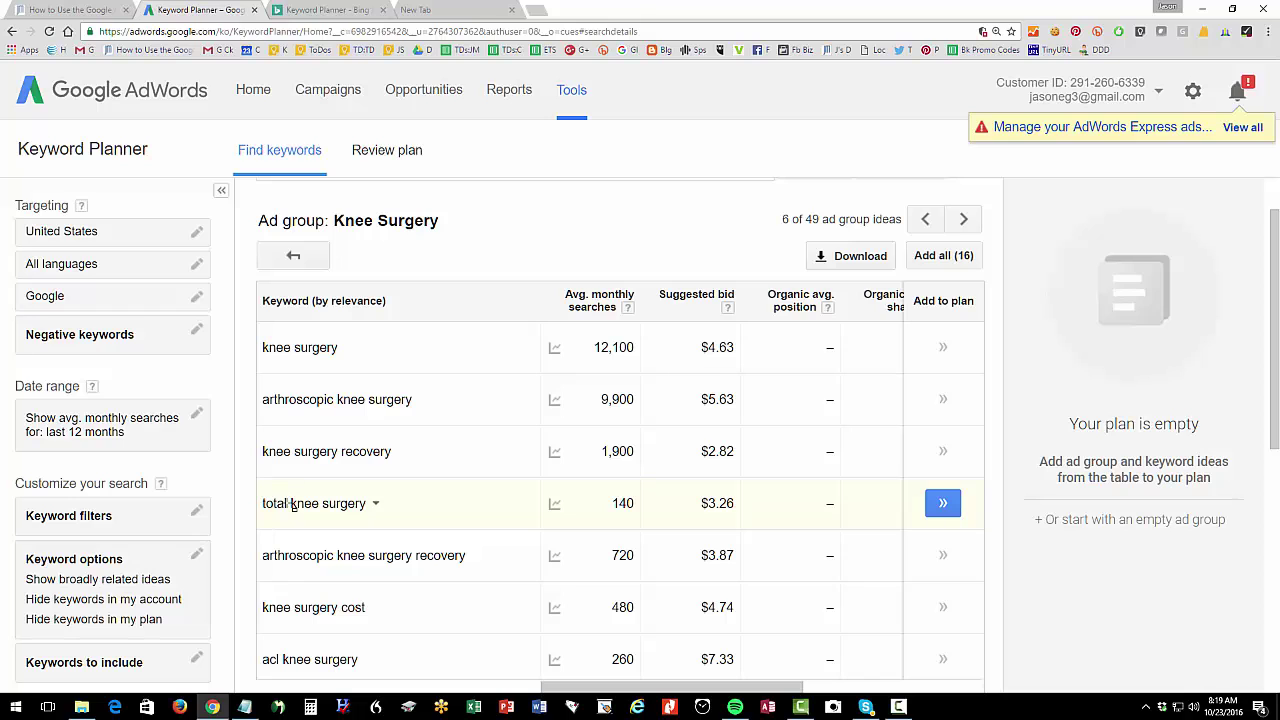
scroll(289, 504, "down", 1)
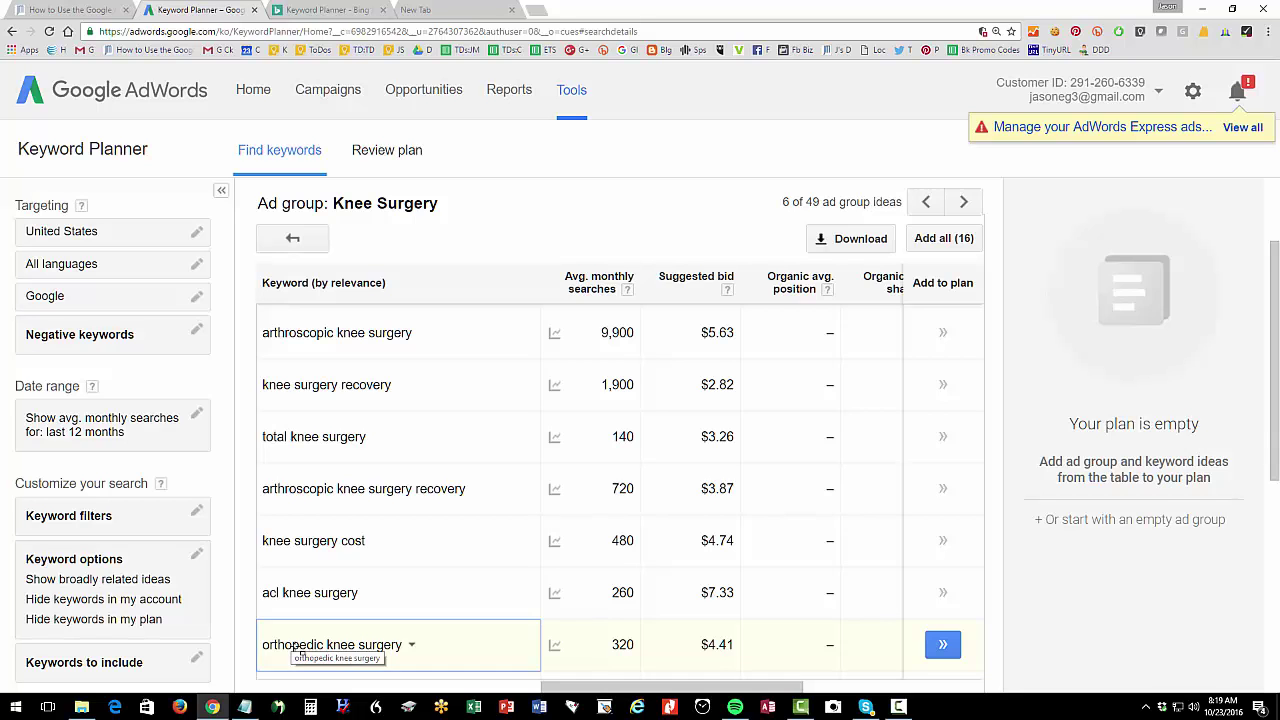
Replace the product or service term with "orthopedic surgeon", get its ideas, and look over the suggested ad groups
scroll(312, 397, "up", 2)
left_click_drag(322, 238, 242, 229)
type("ortho")
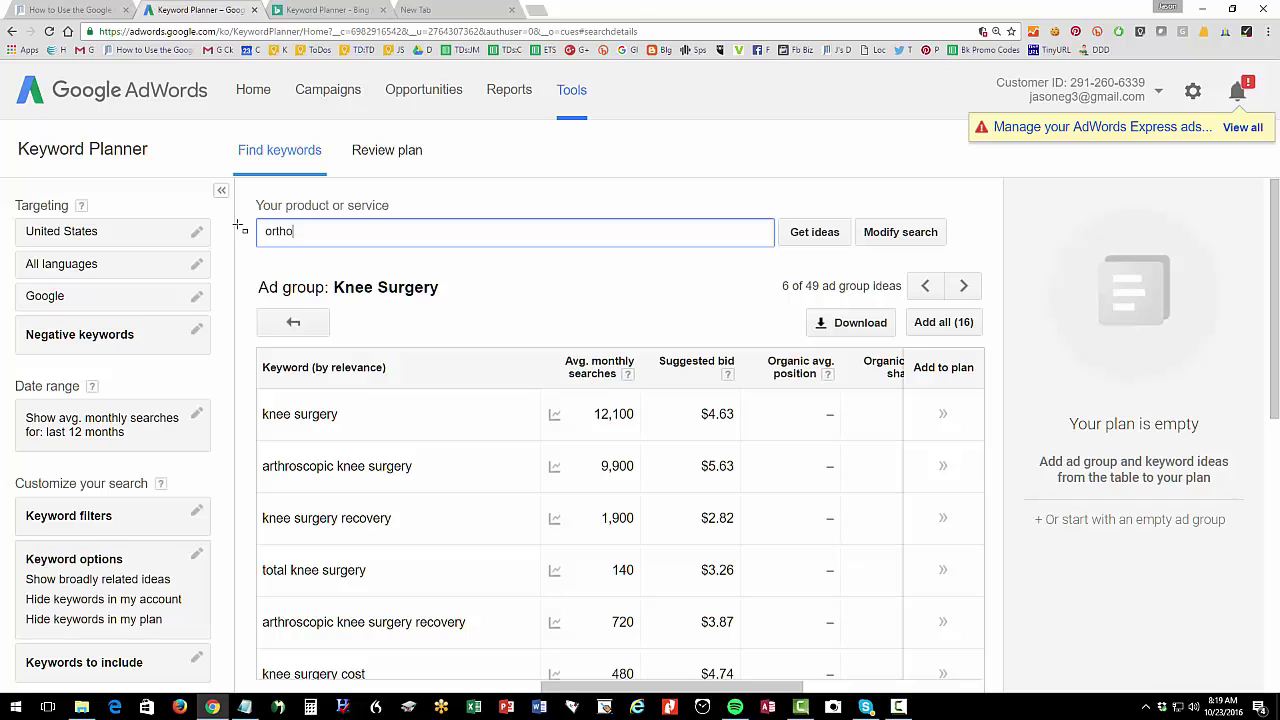
type("pedical")
key("BackSpace")
key("BackSpace")
type("surgeon")
key("Return")
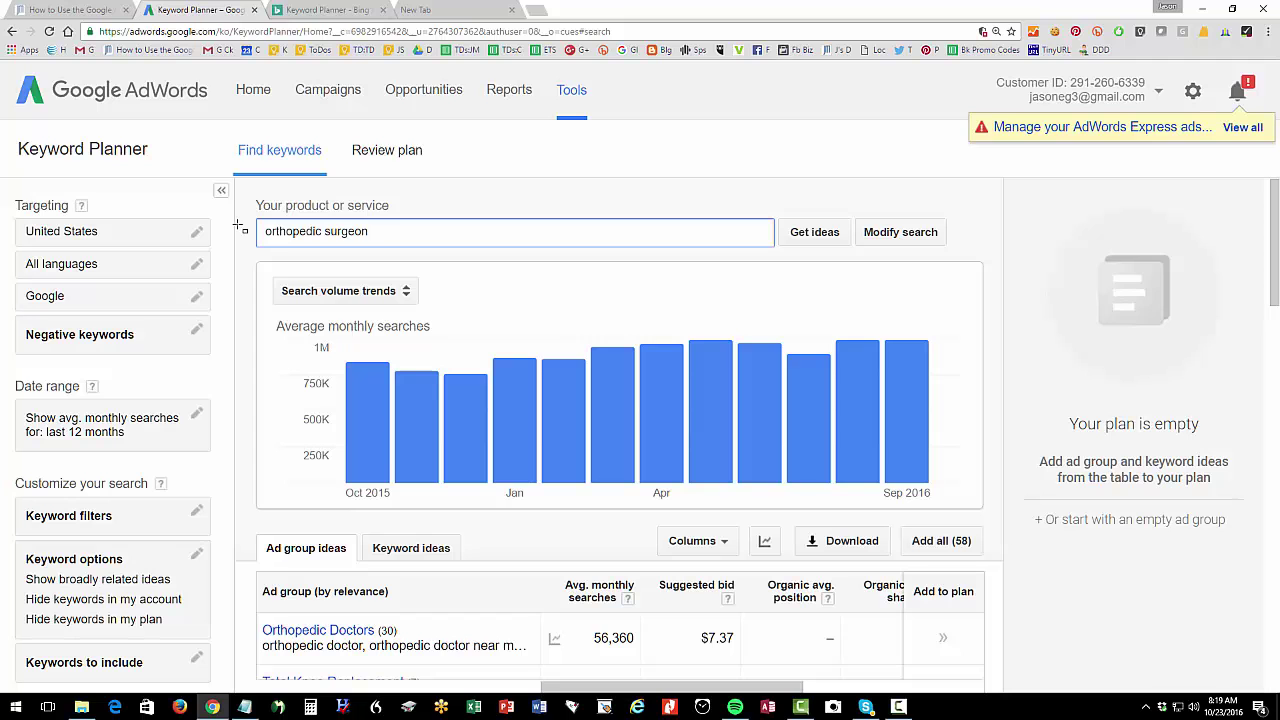
scroll(350, 402, "down", 2)
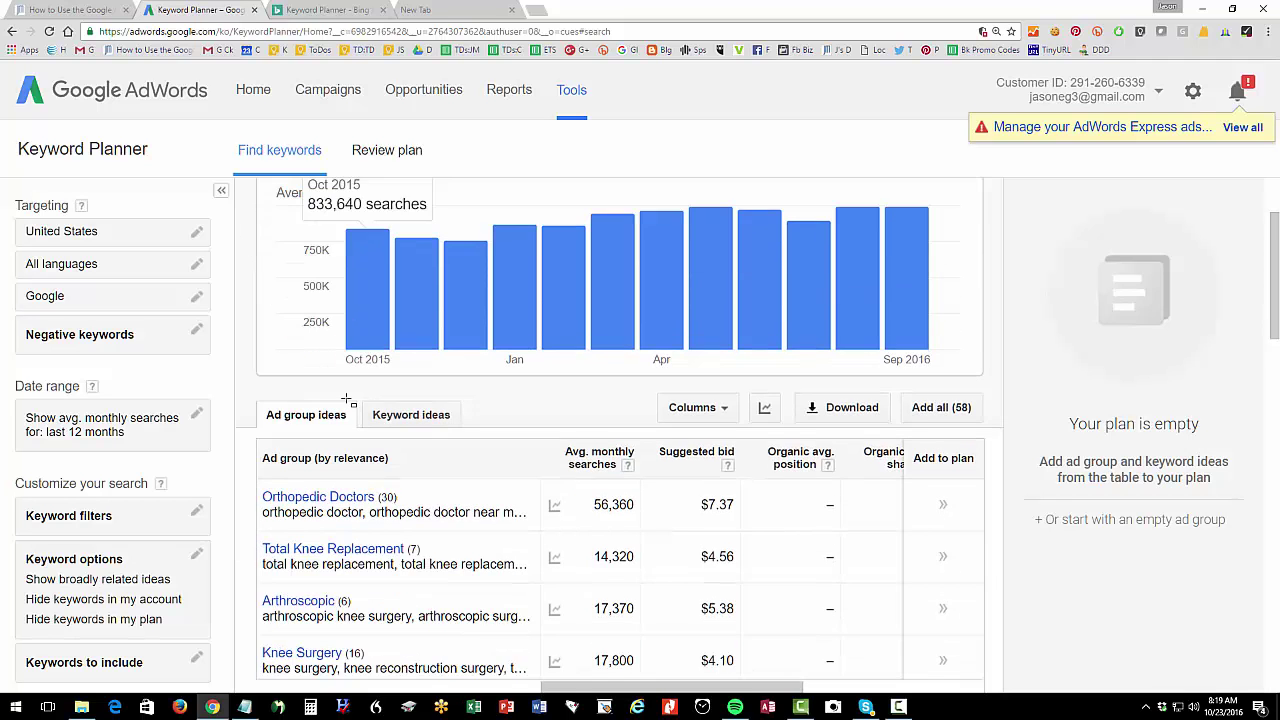
scroll(350, 402, "up", 2)
scroll(350, 402, "up", 1)
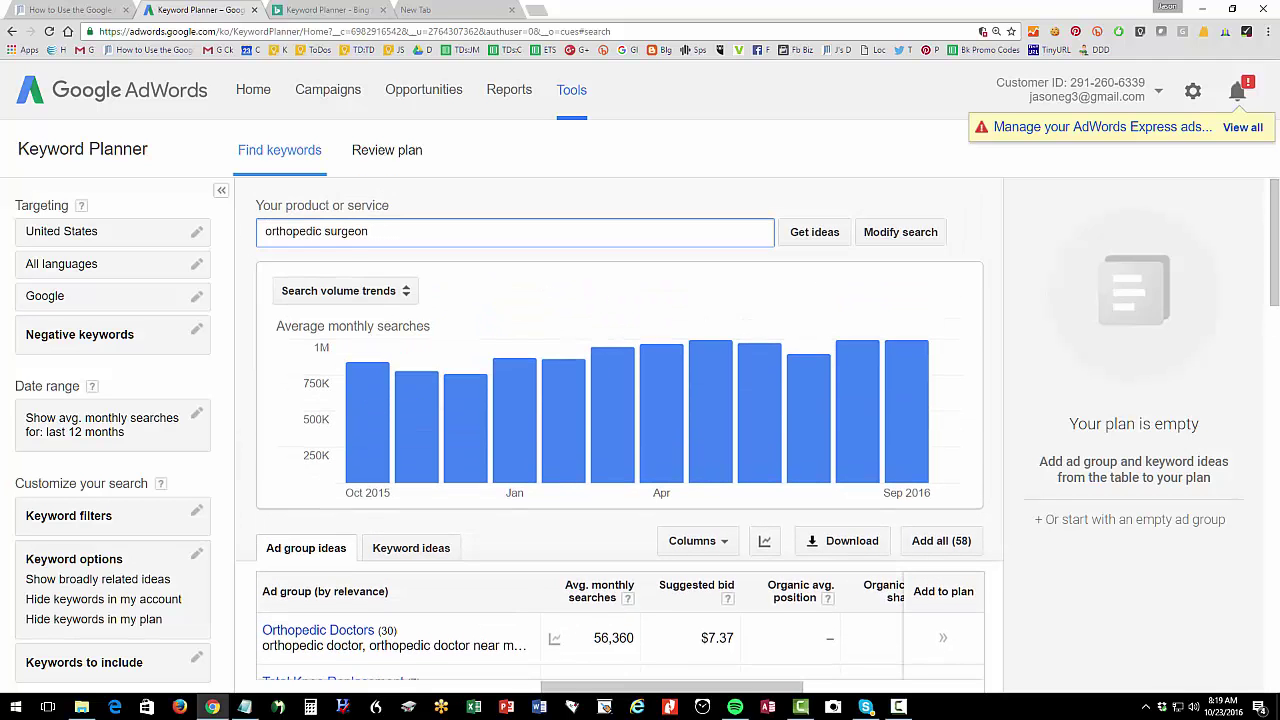
Switch to the Notepad keyword list, shrink its window, and add "orthopedic surgeon" and "orthopedic doctor" as new entries
key("alt+Tab")
double_click(1185, 42)
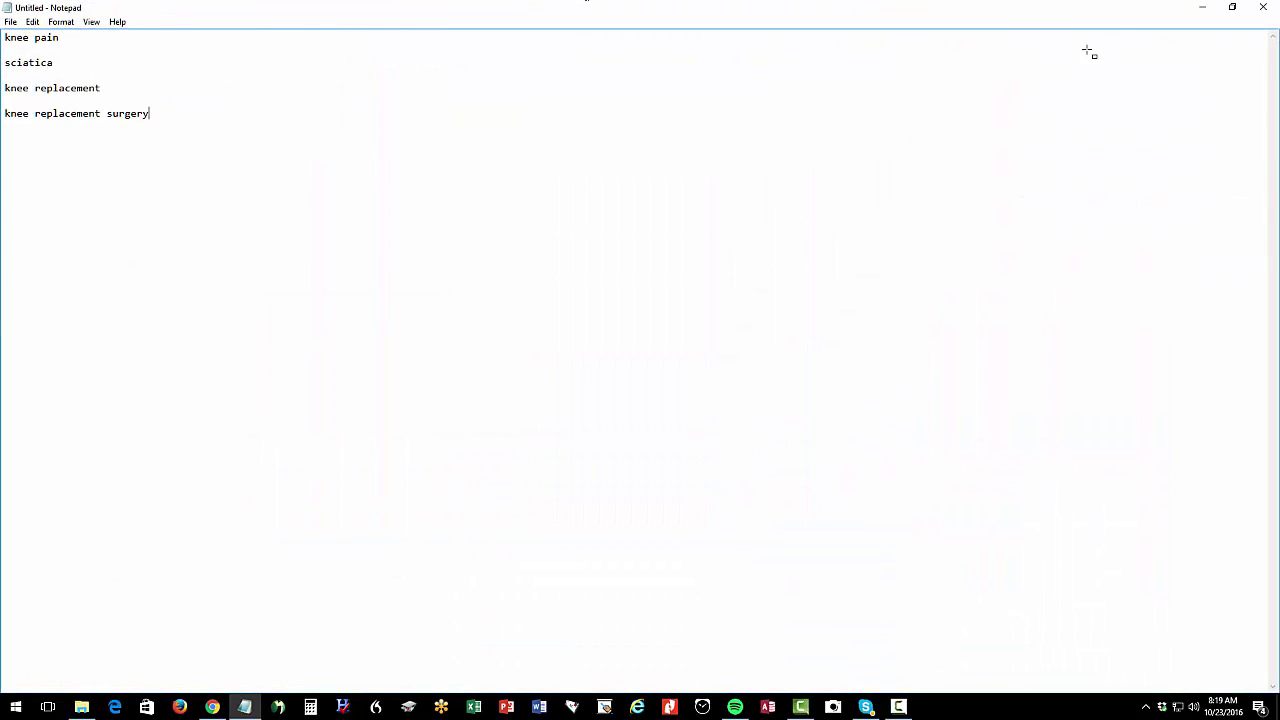
left_click(1236, 8)
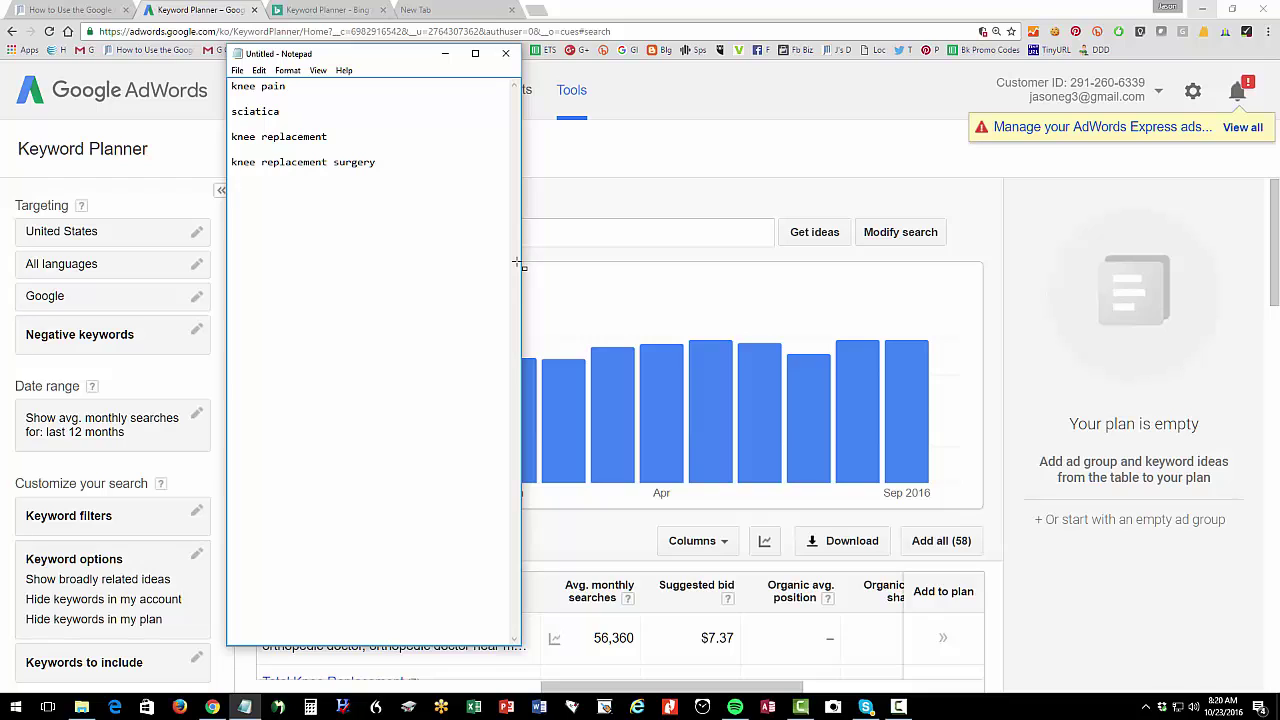
type("orthopedic surgeon")
key("Return")
key("Return")
type("orthopedic docot")
key("BackSpace")
key("BackSpace")
type("tor")
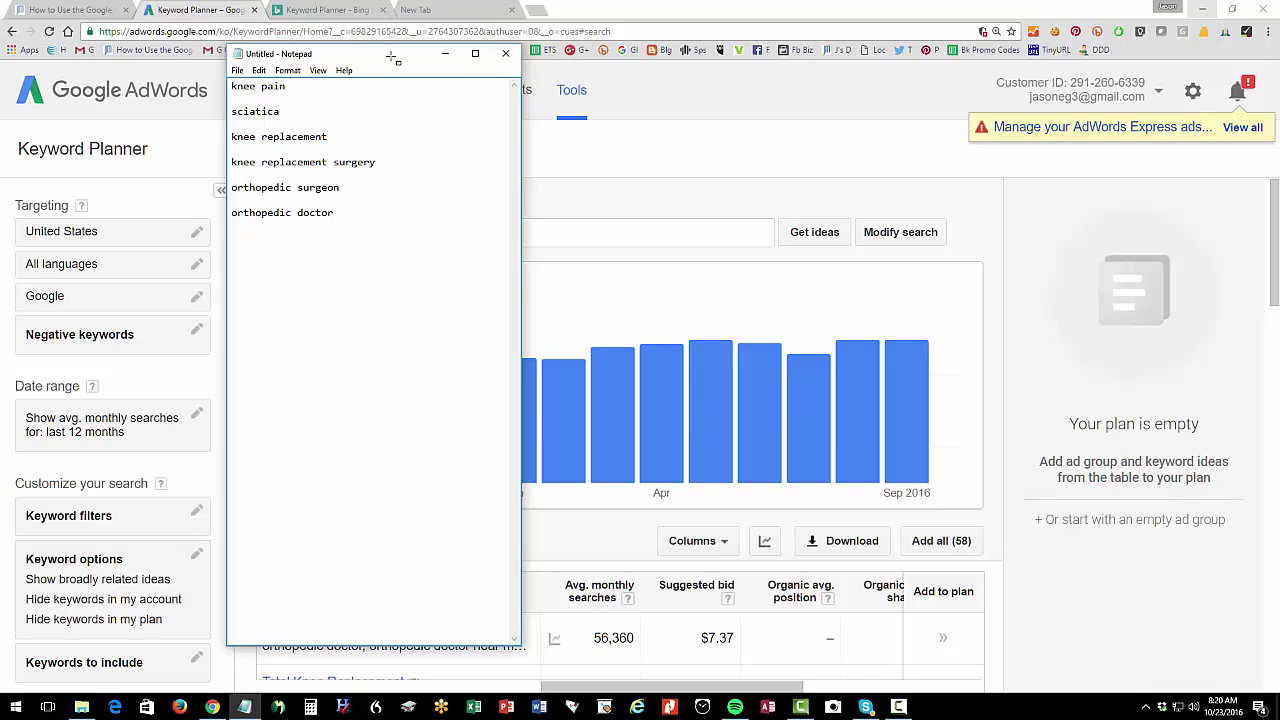
Move the Notepad window out of the way and review the keywords in the Orthopedic Doctors ad group
left_click_drag(389, 57, 1279, 45)
scroll(330, 503, "down", 2)
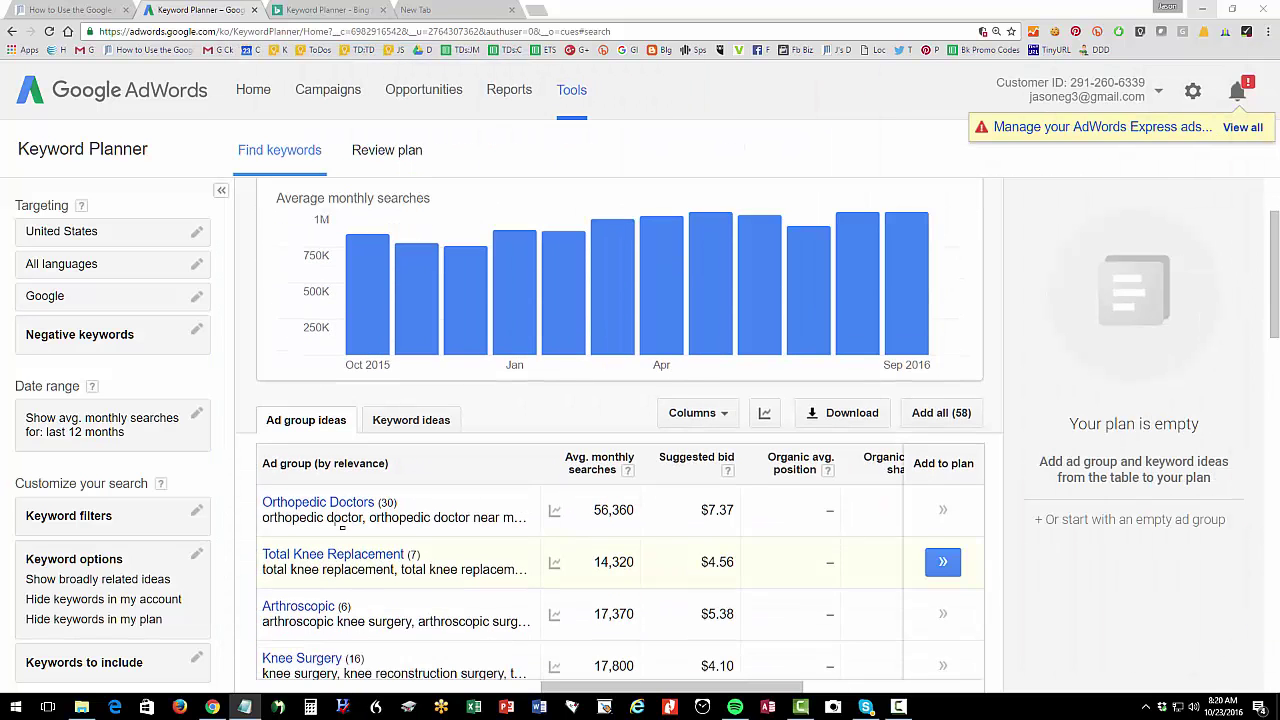
left_click(325, 431)
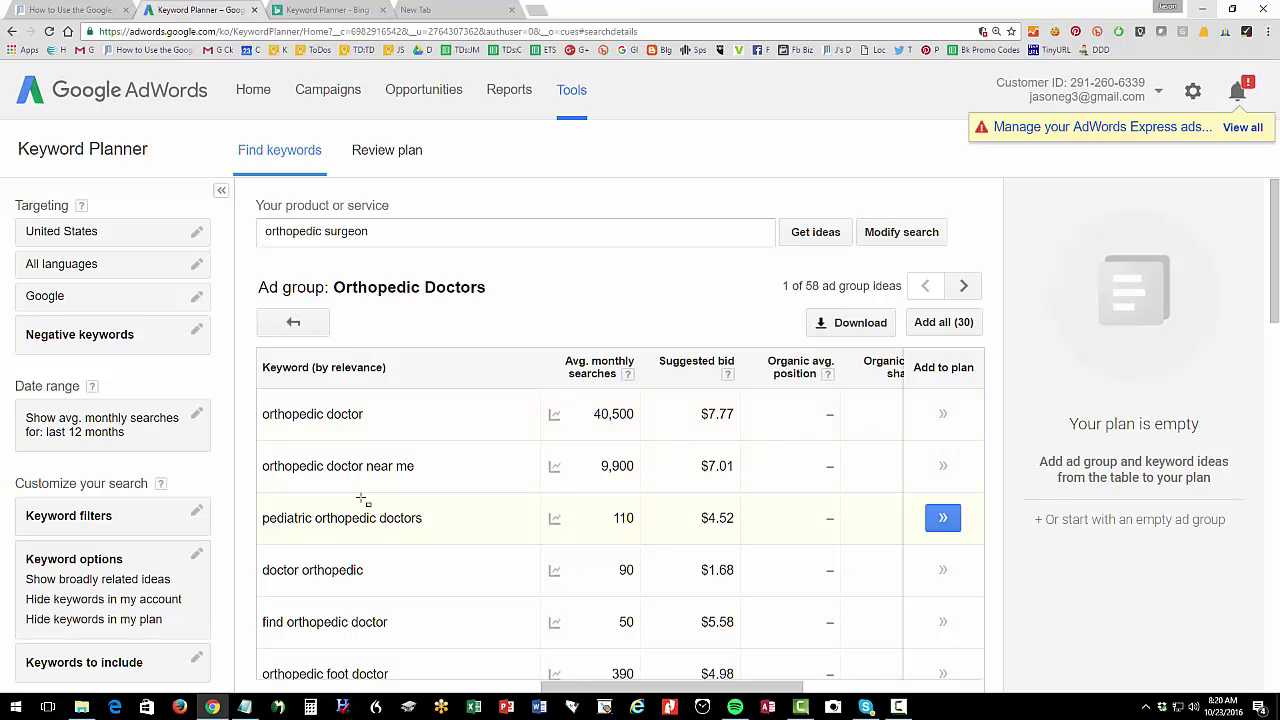
scroll(345, 517, "down", 1)
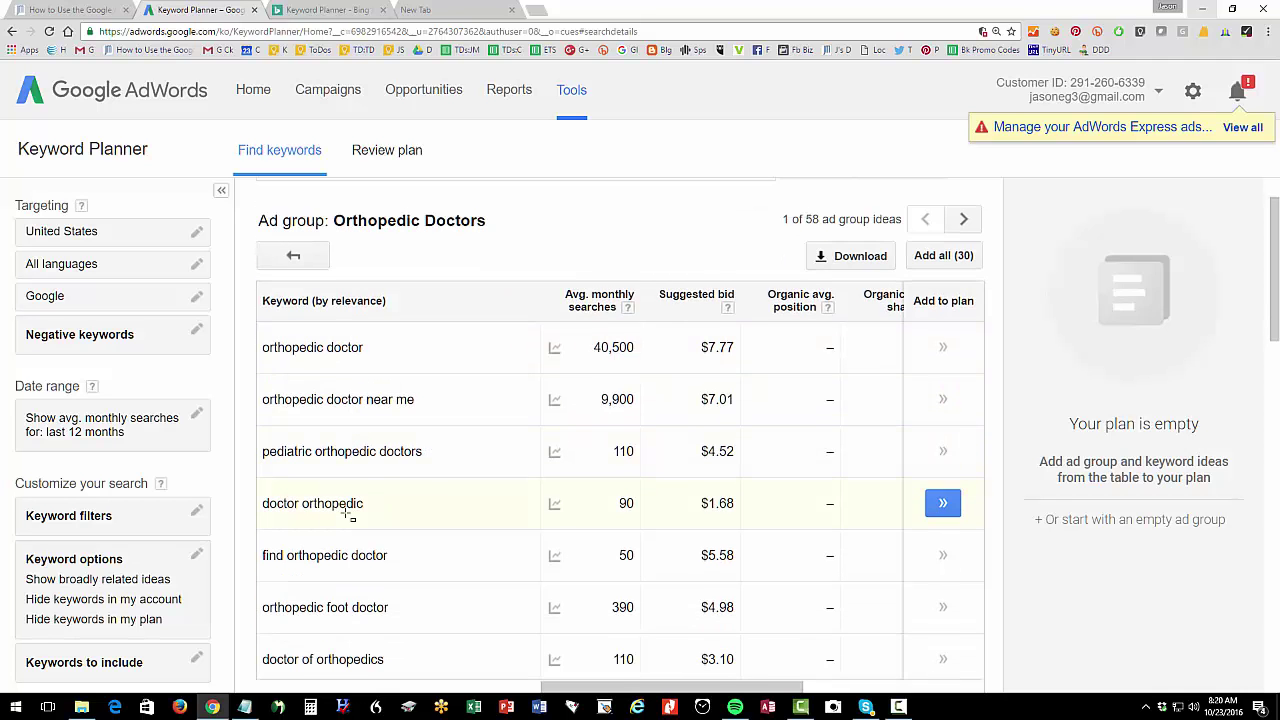
scroll(345, 513, "down", 1)
scroll(345, 515, "down", 1)
scroll(345, 517, "up", 3)
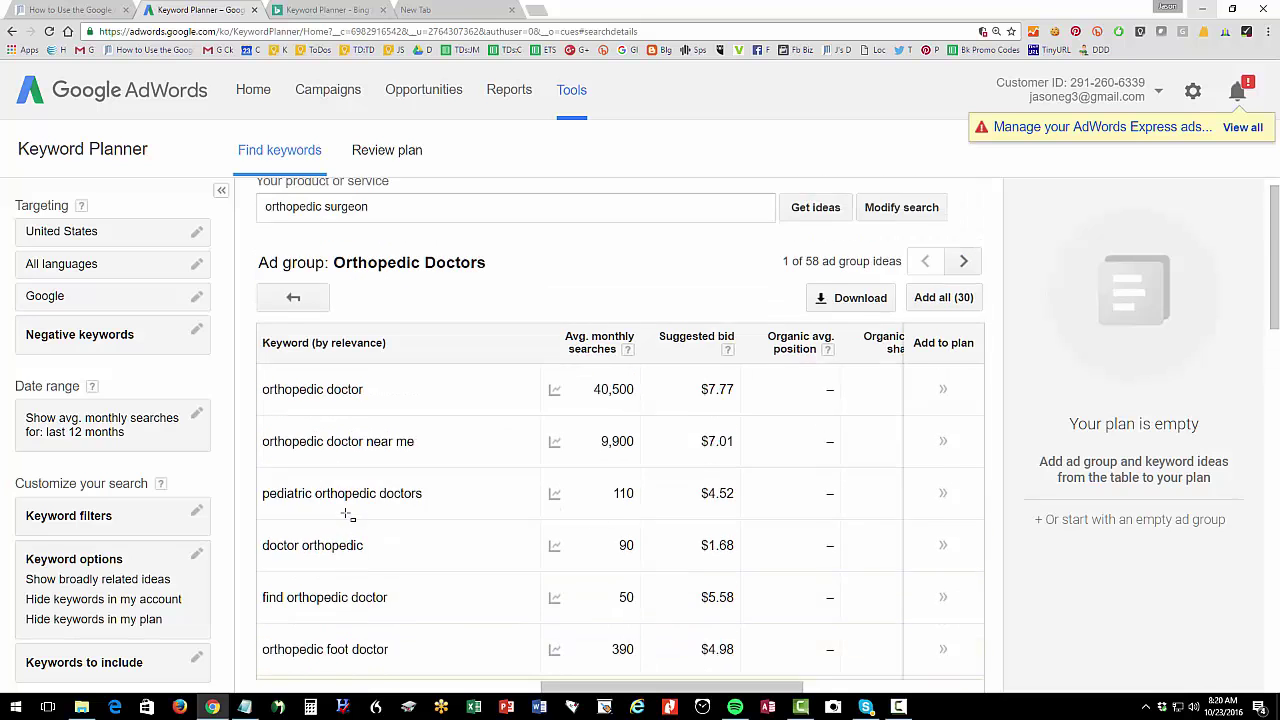
Switch to the Keyword Planner how-to article and review Task #1's guidance on core keywords, helper words and comma-separated keyword entry
left_click(70, 12)
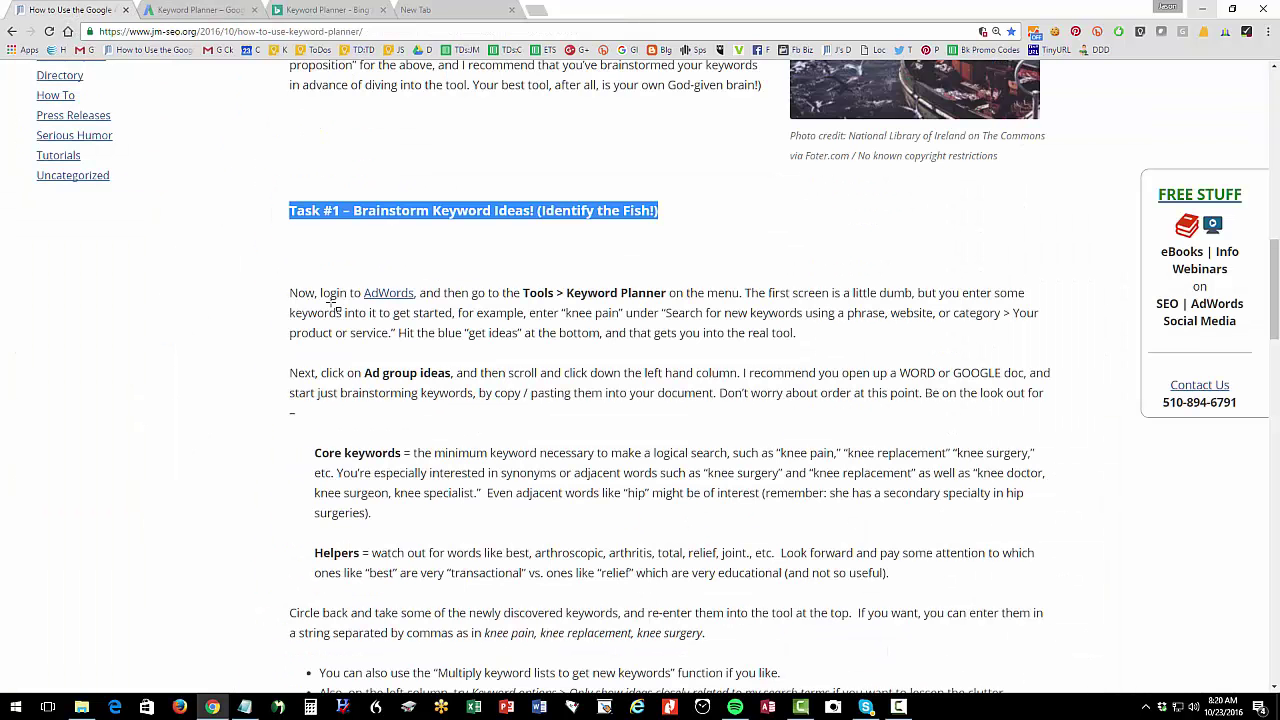
left_click(296, 245)
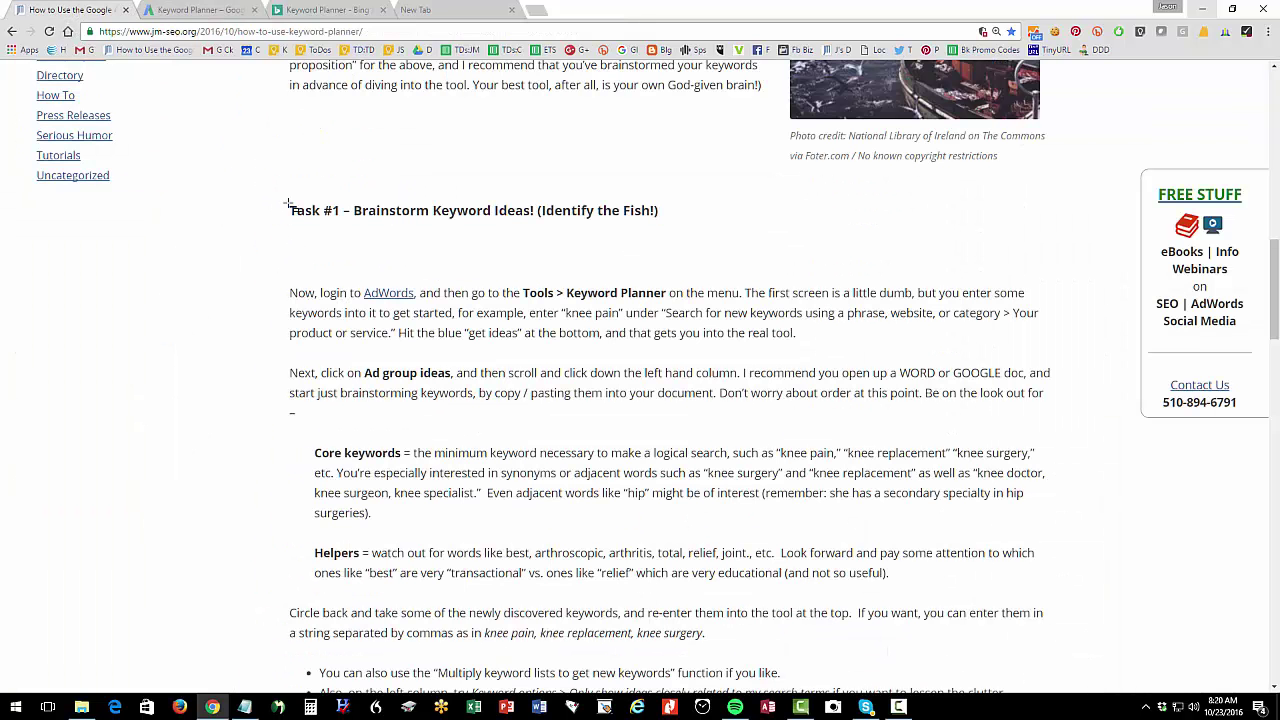
left_click_drag(289, 212, 678, 224)
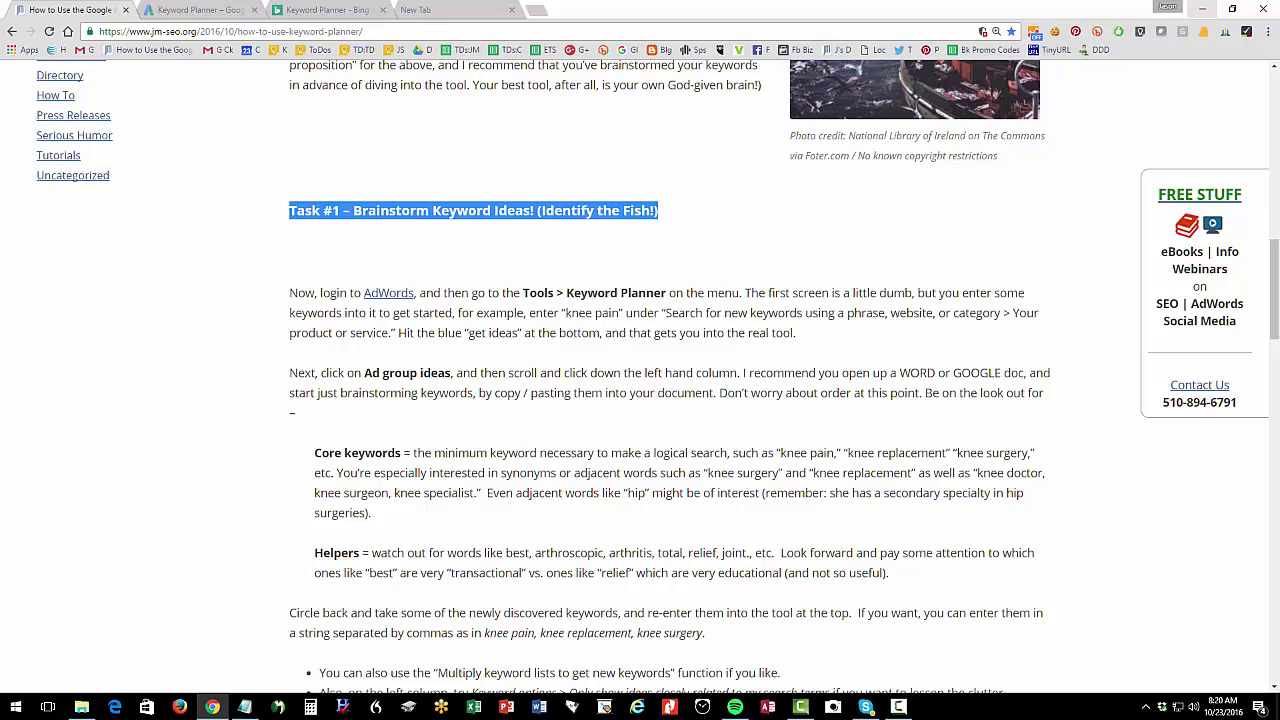
key("alt+Tab")
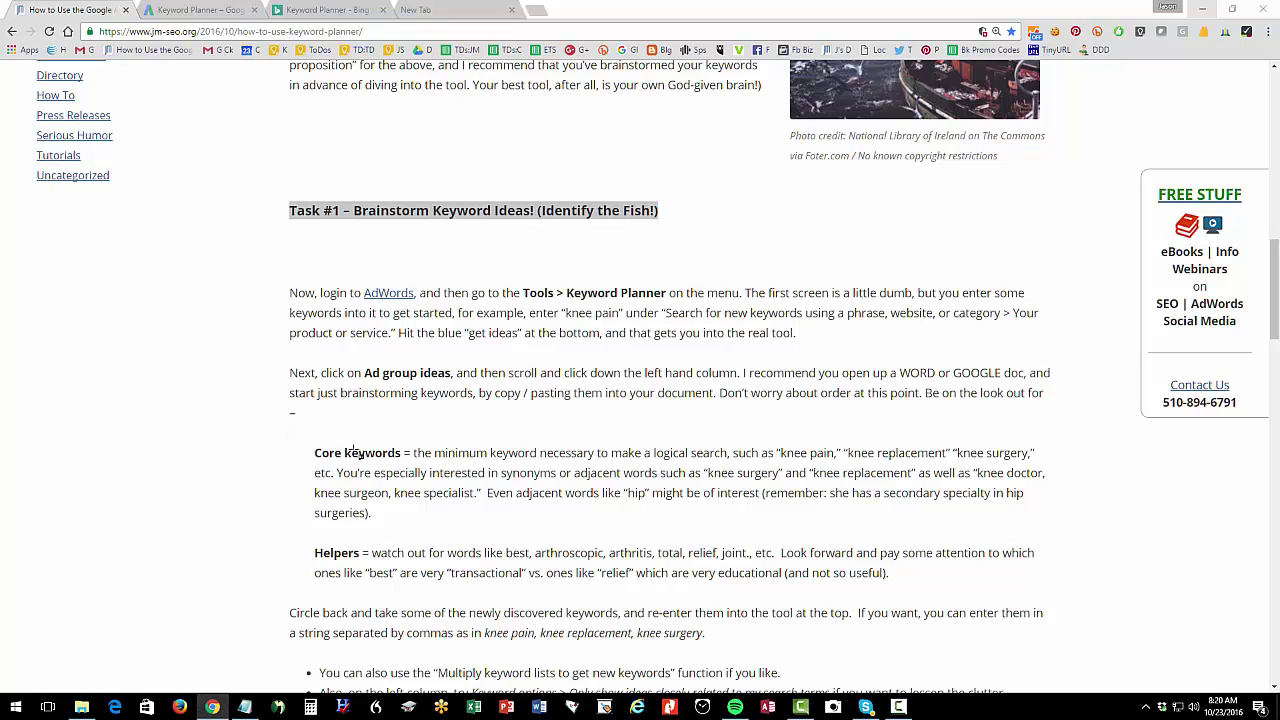
left_click_drag(303, 536, 383, 575)
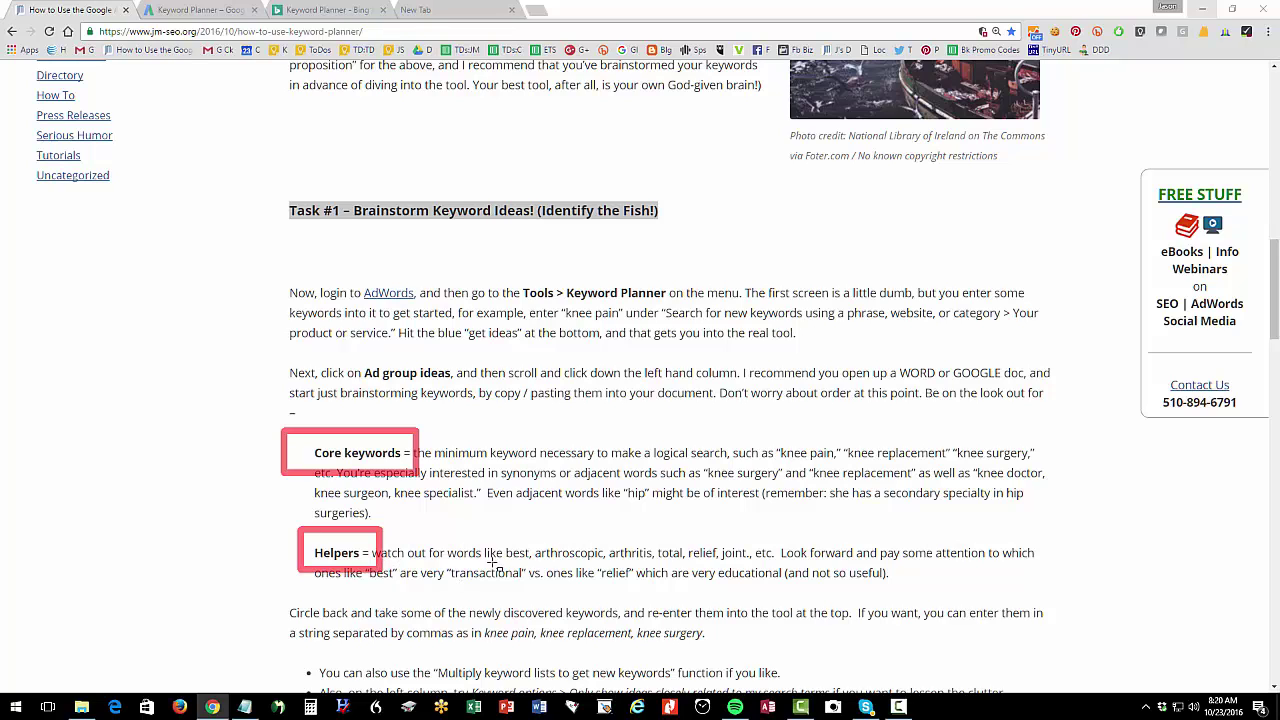
left_click_drag(497, 542, 758, 577)
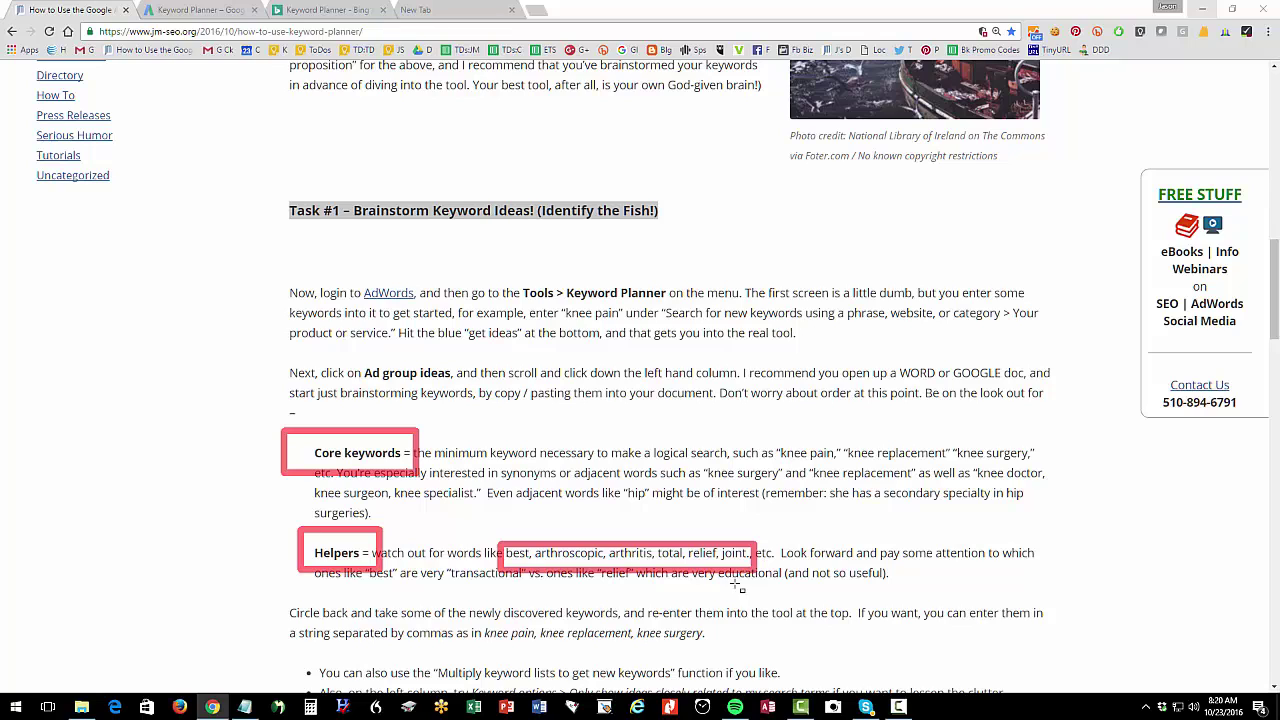
left_click_drag(466, 616, 742, 648)
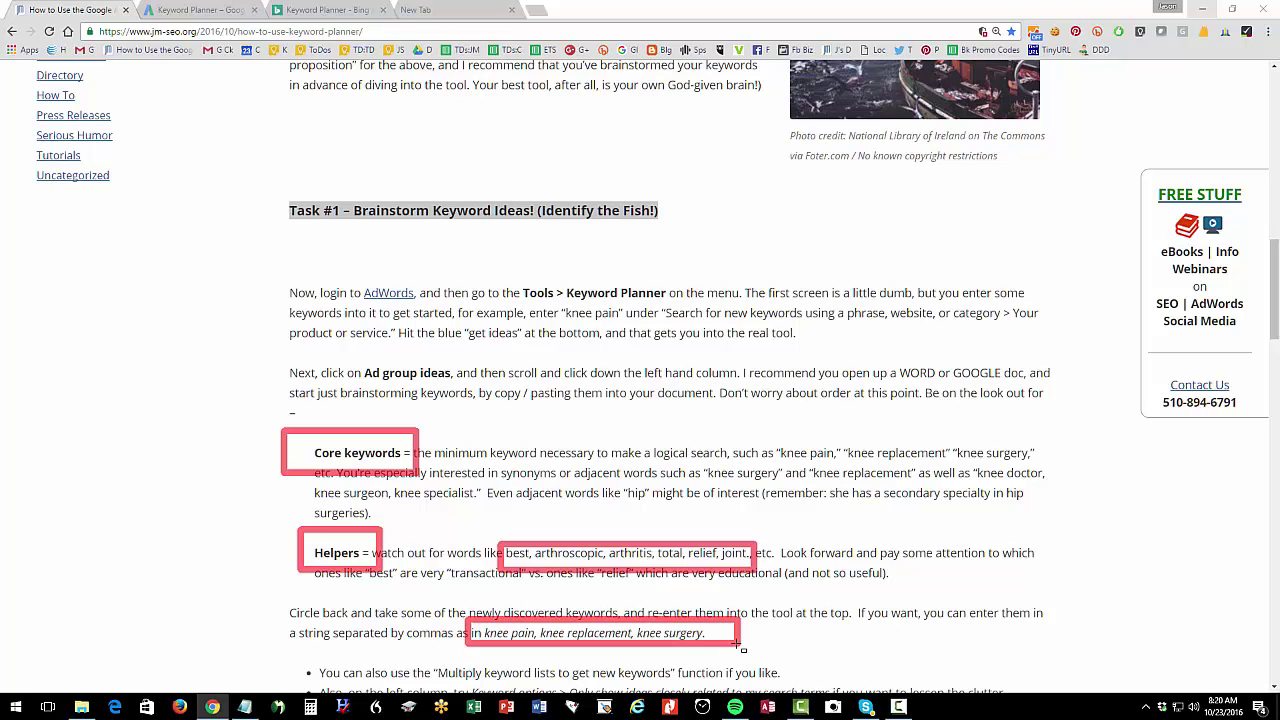
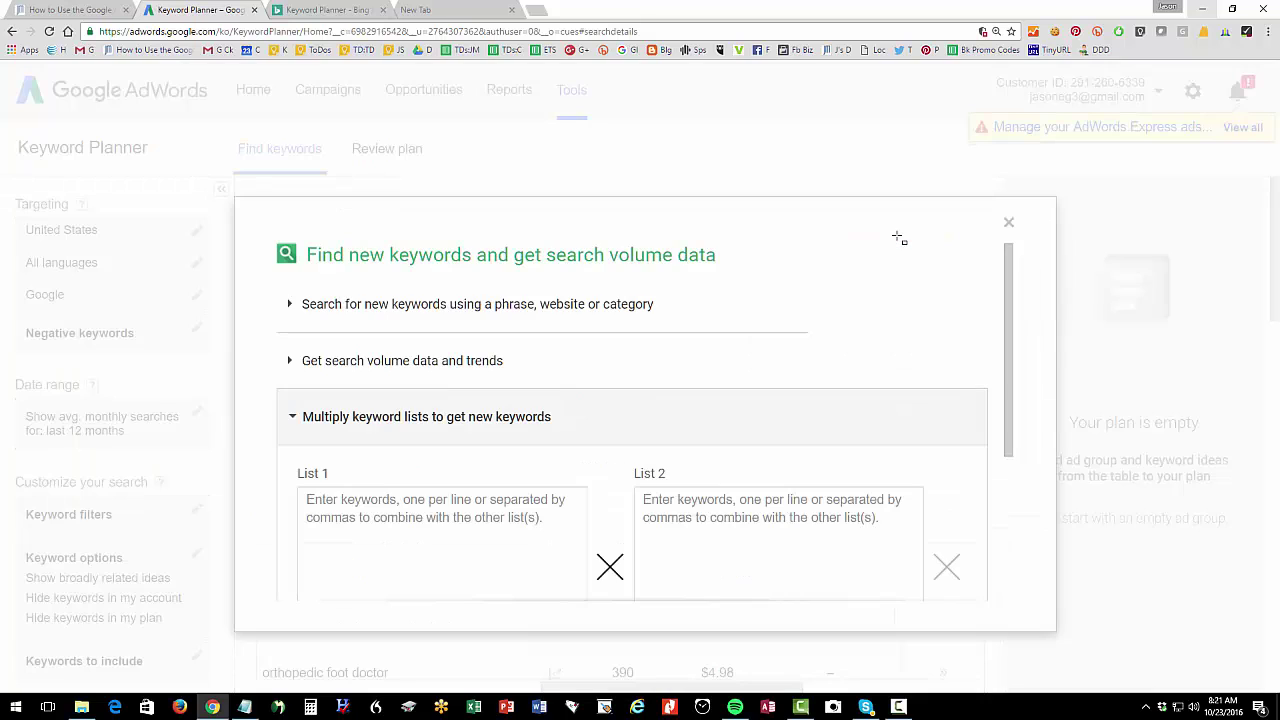
Fill List 1 of the keyword multiplier with knee, hip and orthopedic on separate lines
scroll(471, 463, "down", 3)
scroll(473, 460, "down", 1)
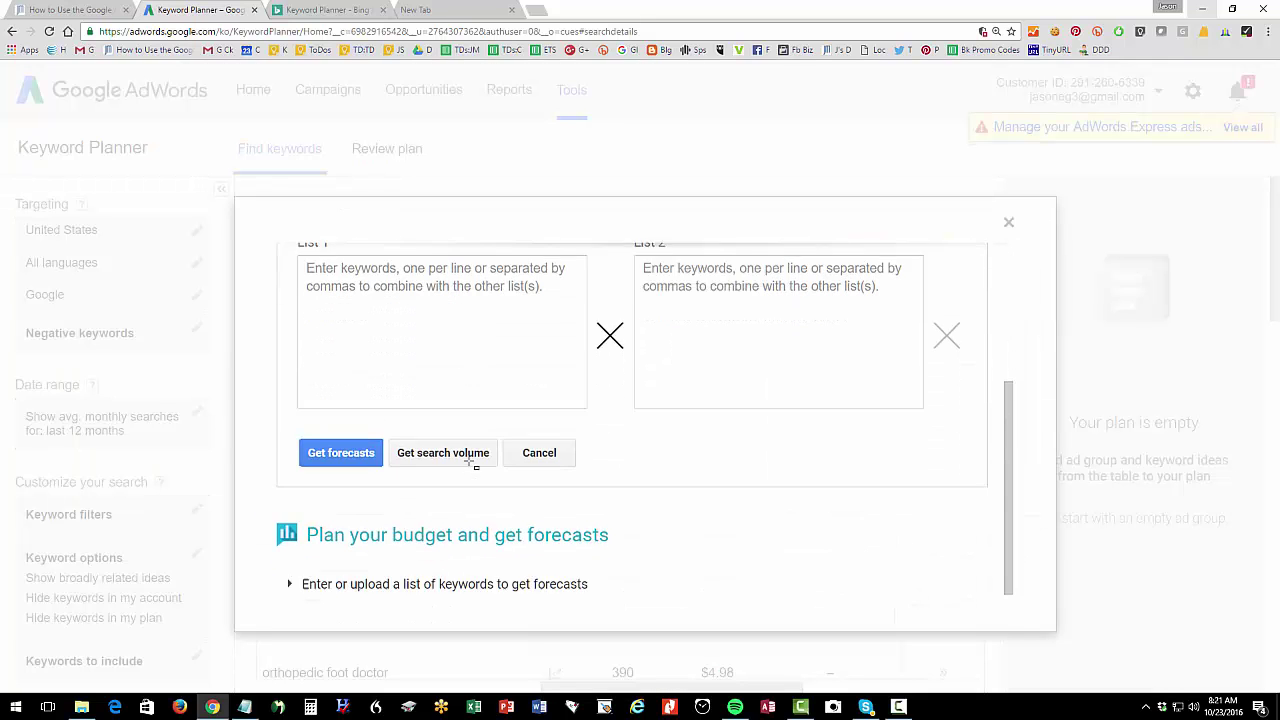
scroll(440, 466, "up", 2)
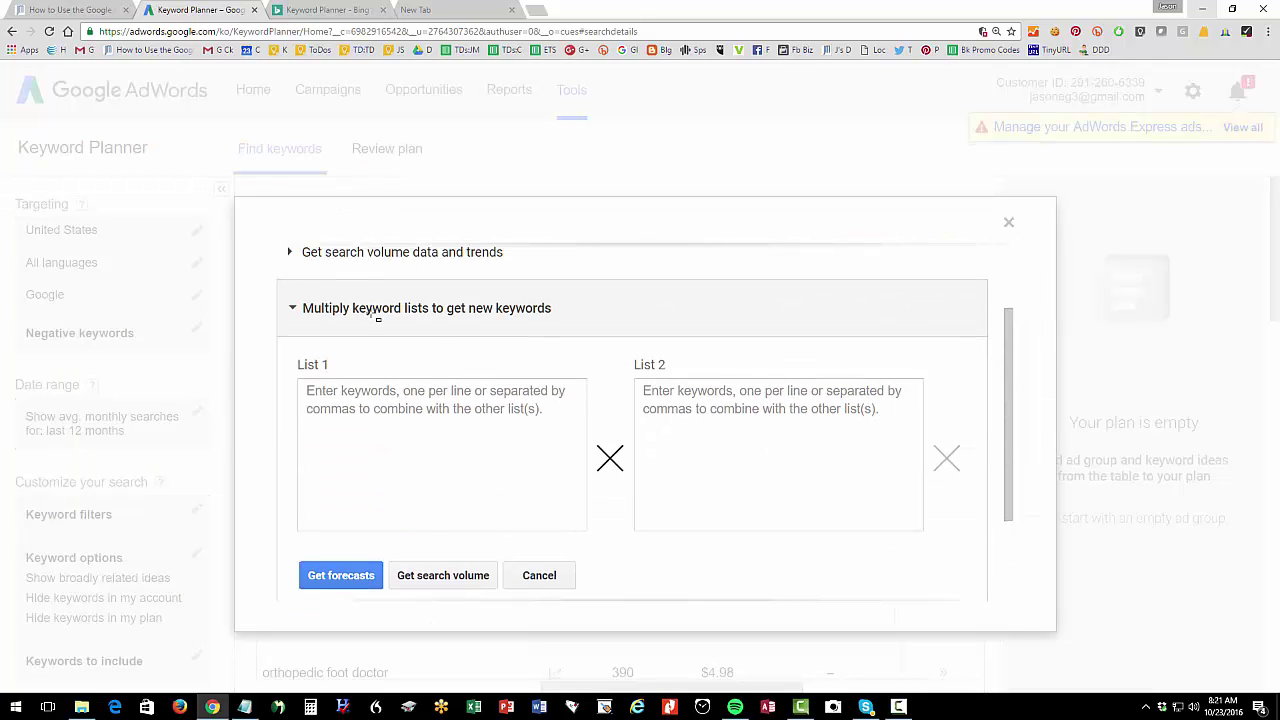
left_click(355, 395)
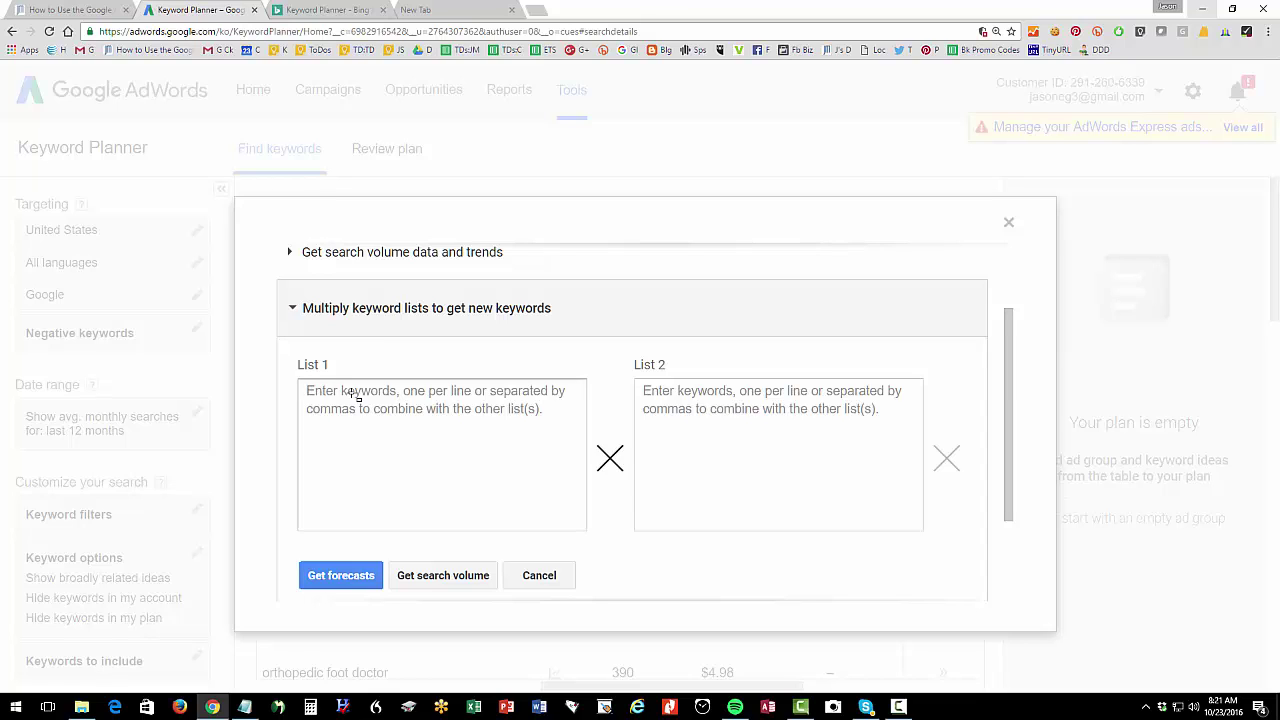
type("knee")
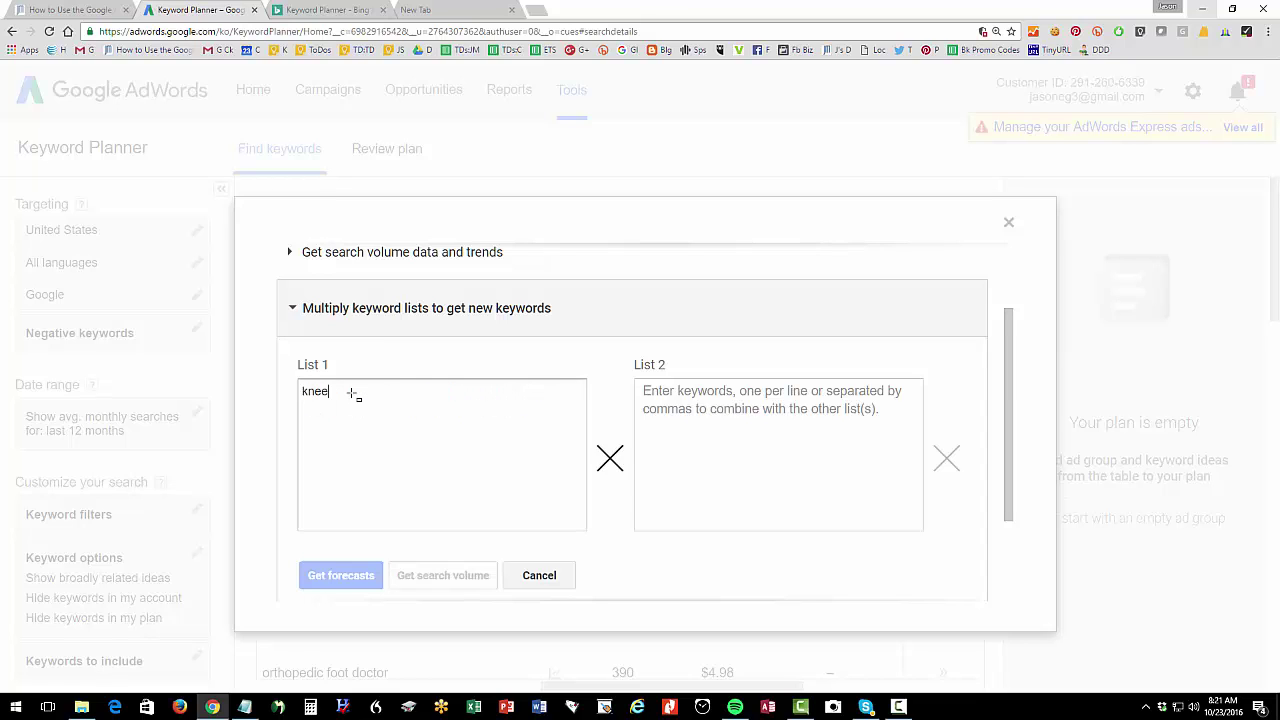
key("Return")
type("hip")
key("Return")
type("orthopedic")
Fill List 2 of the keyword multiplier with surgeon, doctor and specialist on separate lines
left_click(781, 416)
type("surgeon")
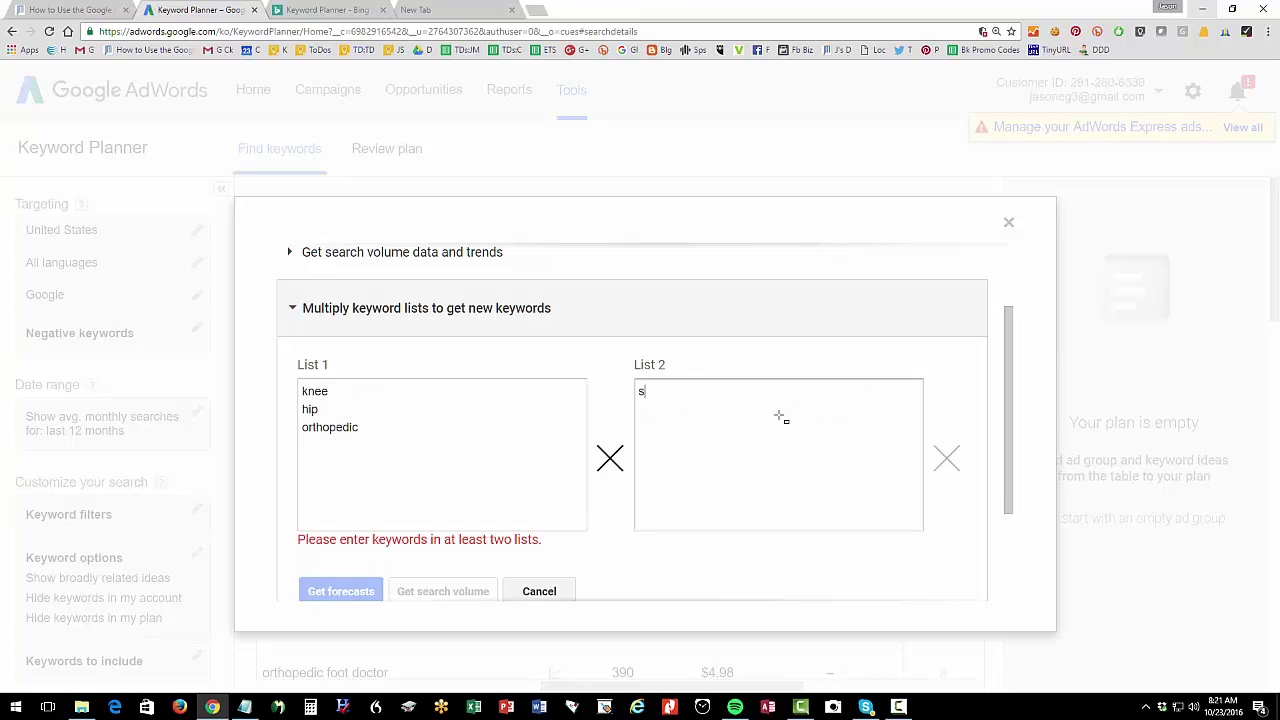
key("Return")
type("doctor")
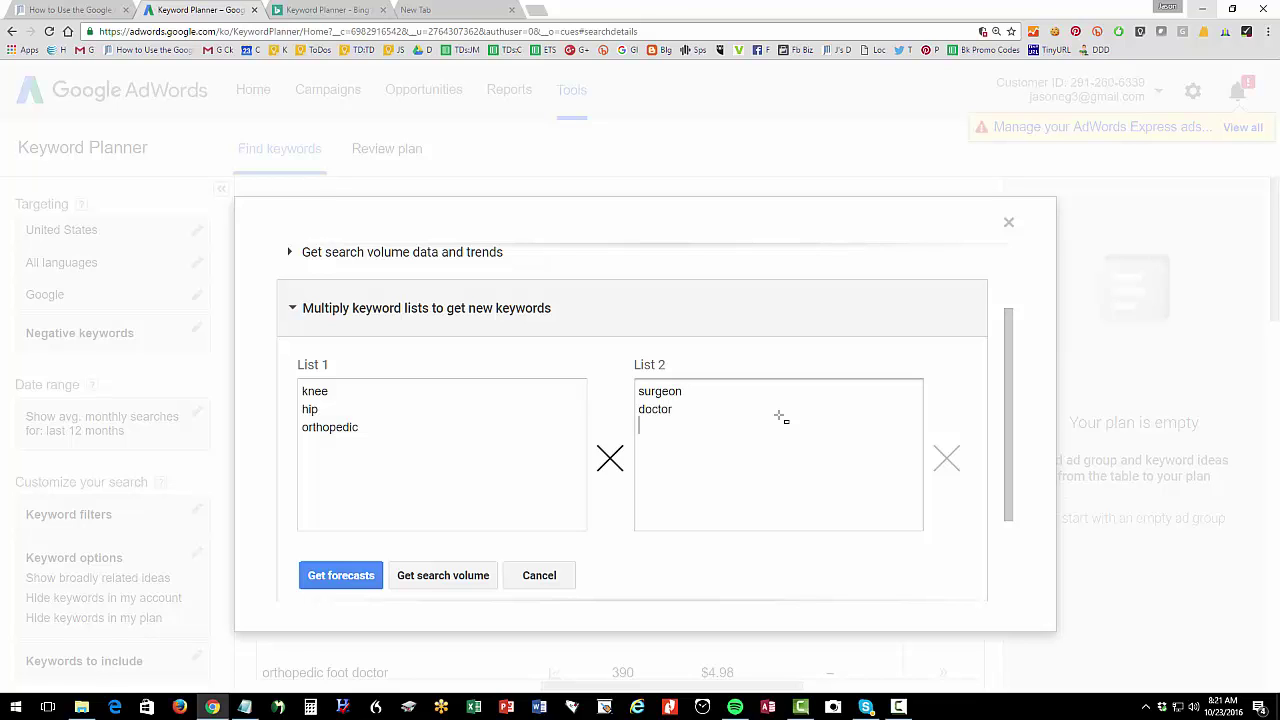
key("Return")
type("specialist")
left_click(458, 374)
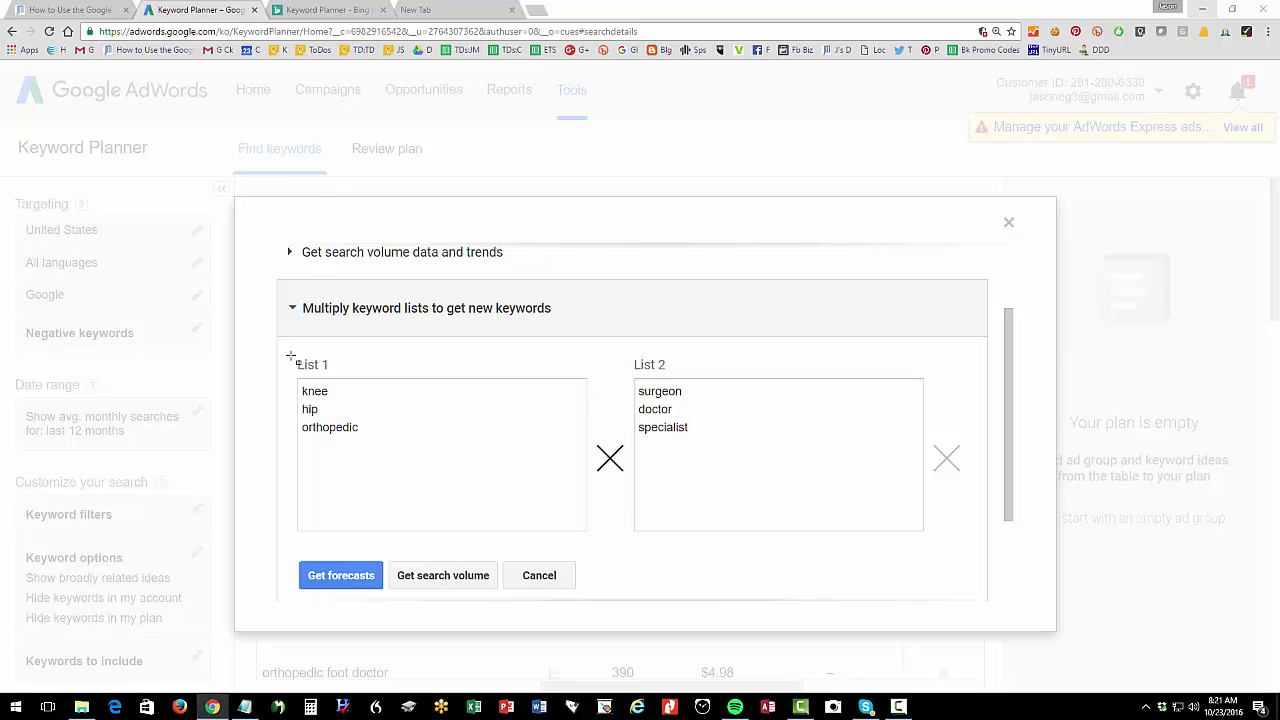
Get the search volume for the keyword combinations multiplied from List 1 and List 2
left_click_drag(280, 362, 375, 465)
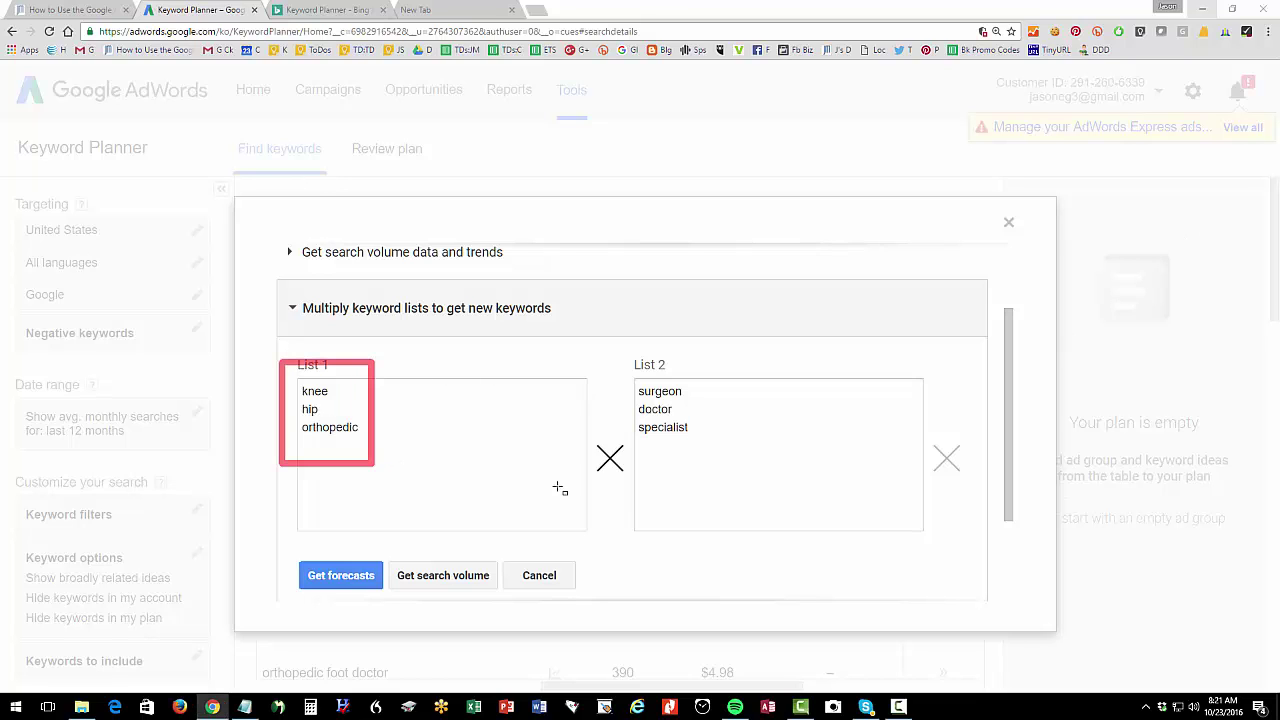
left_click_drag(616, 347, 731, 484)
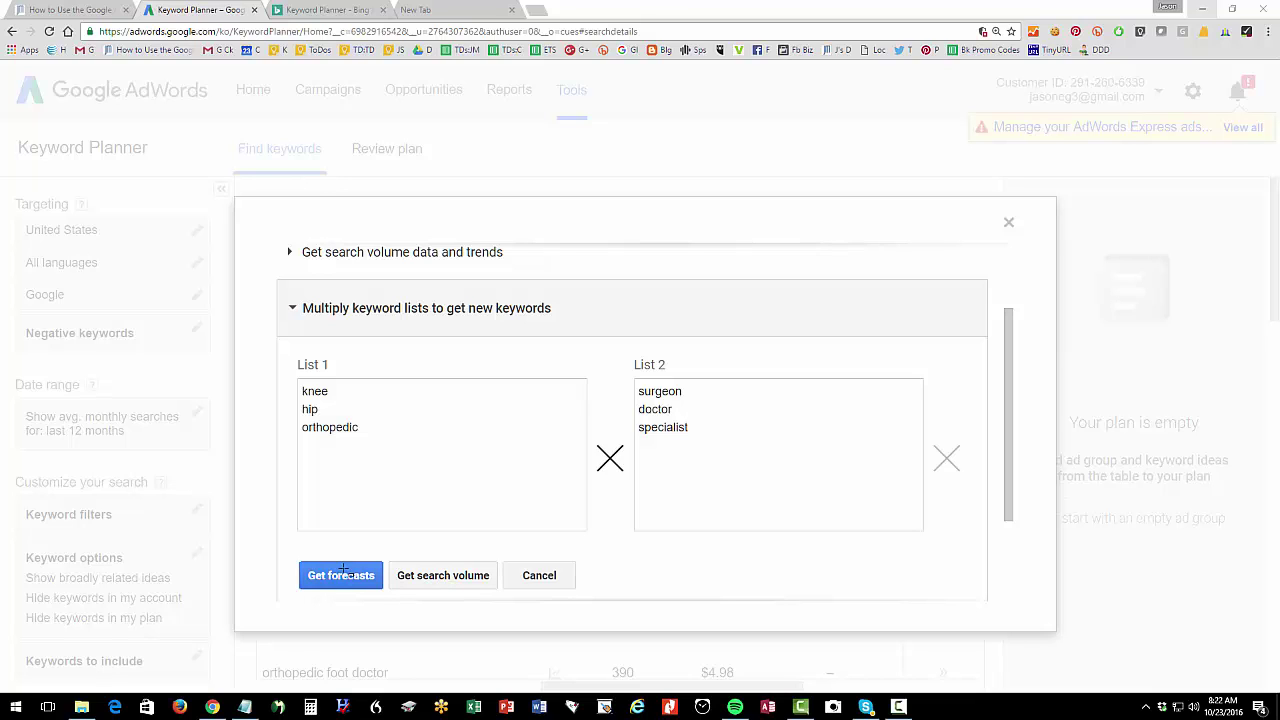
left_click(450, 585)
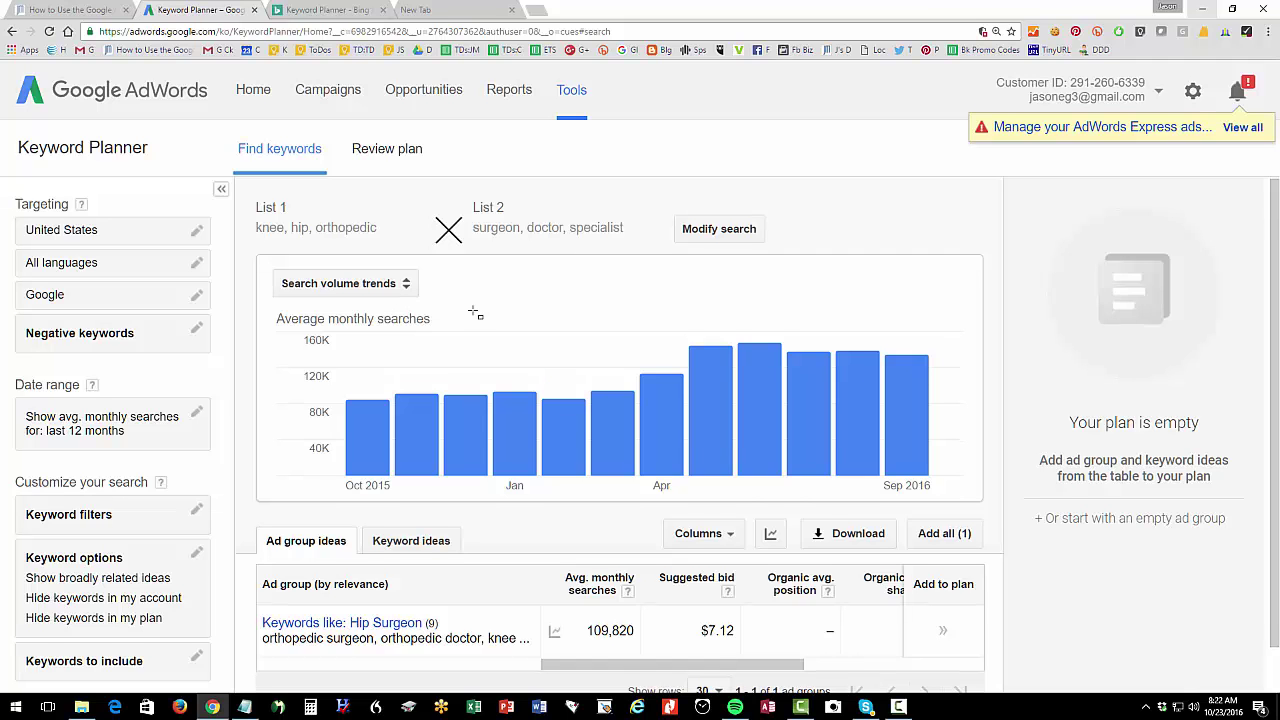
scroll(472, 316, "down", 1)
scroll(475, 314, "up", 1)
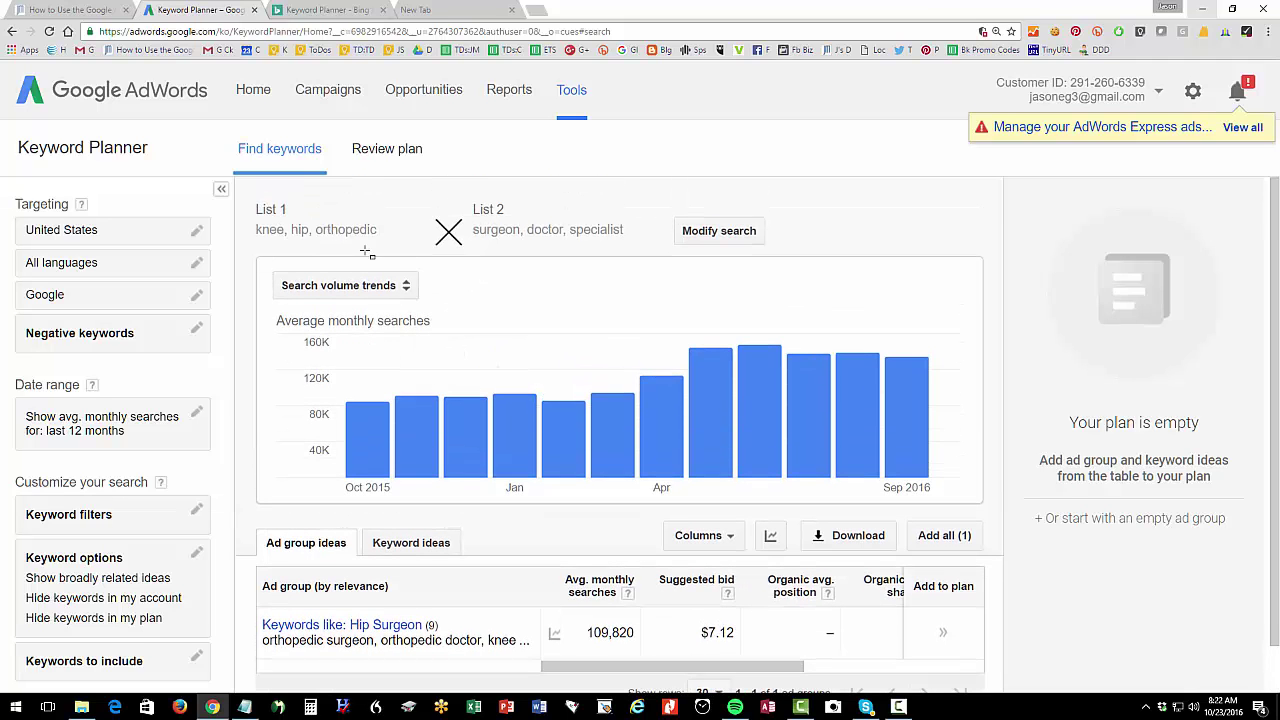
scroll(480, 457, "down", 1)
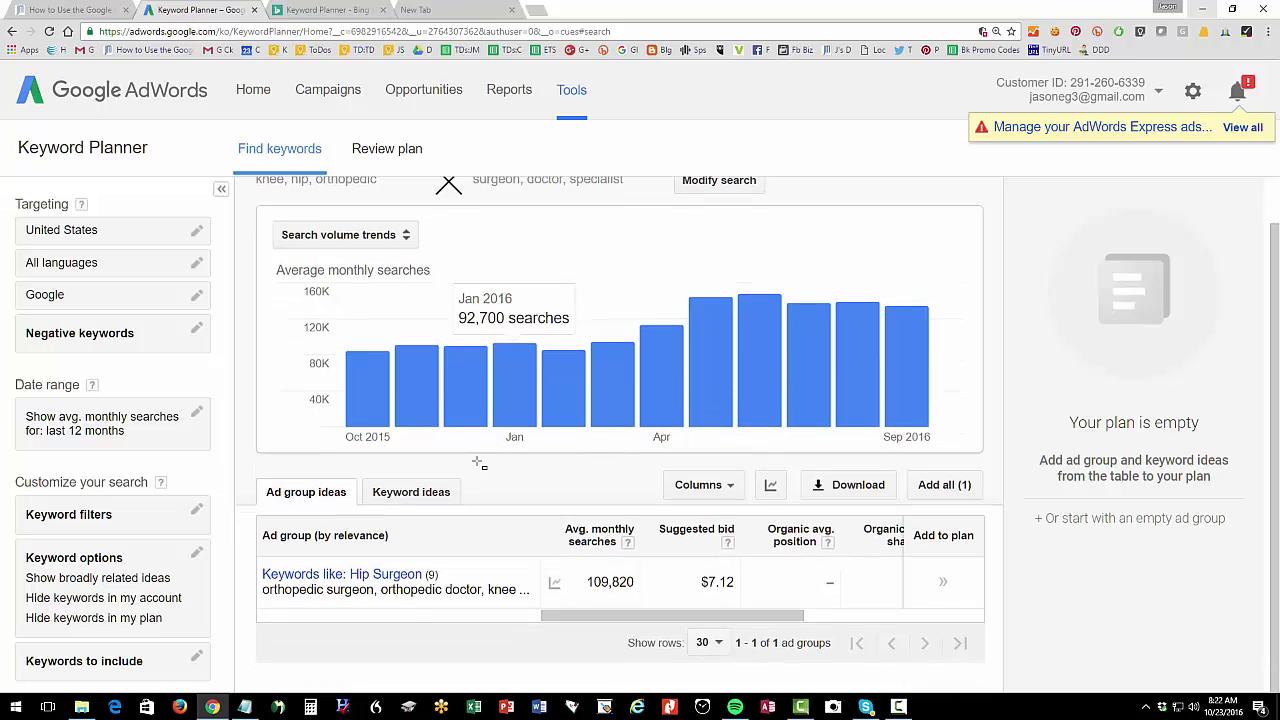
scroll(440, 450, "up", 1)
Show the individual keyword ideas for the multiplied lists and compare their average monthly searches and suggested bids
left_click(410, 542)
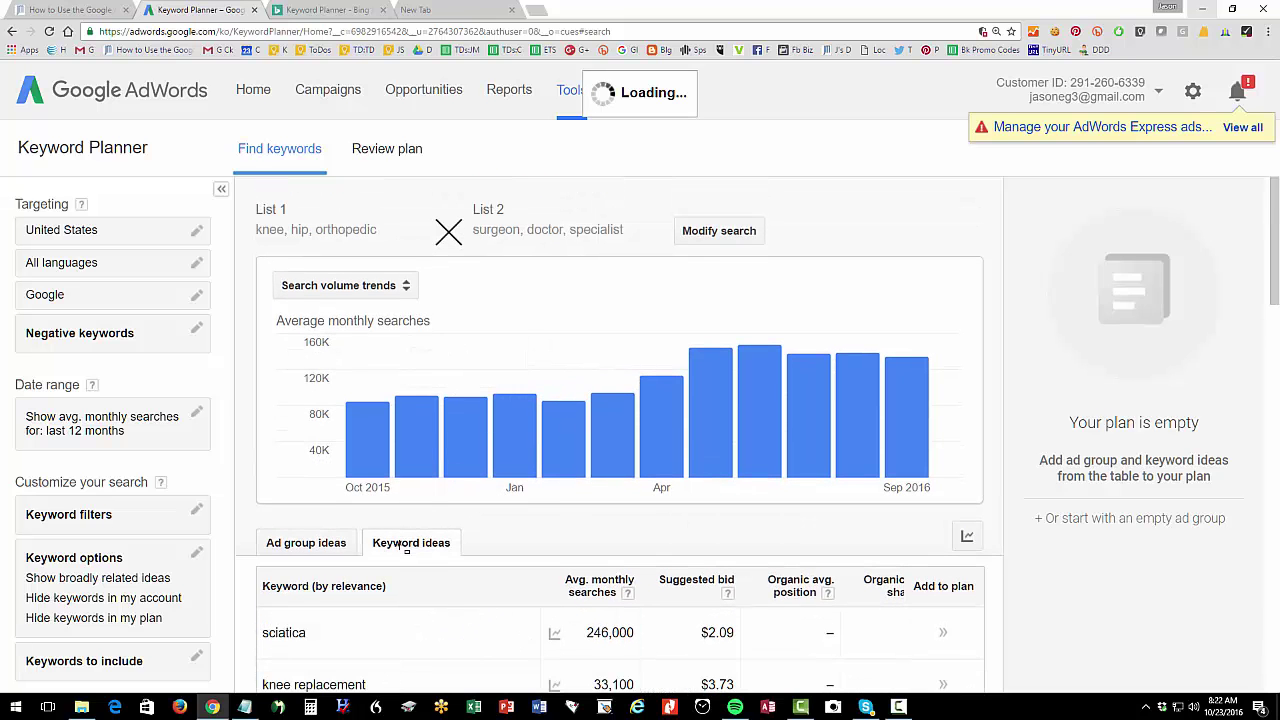
scroll(424, 500, "down", 3)
scroll(424, 500, "down", 1)
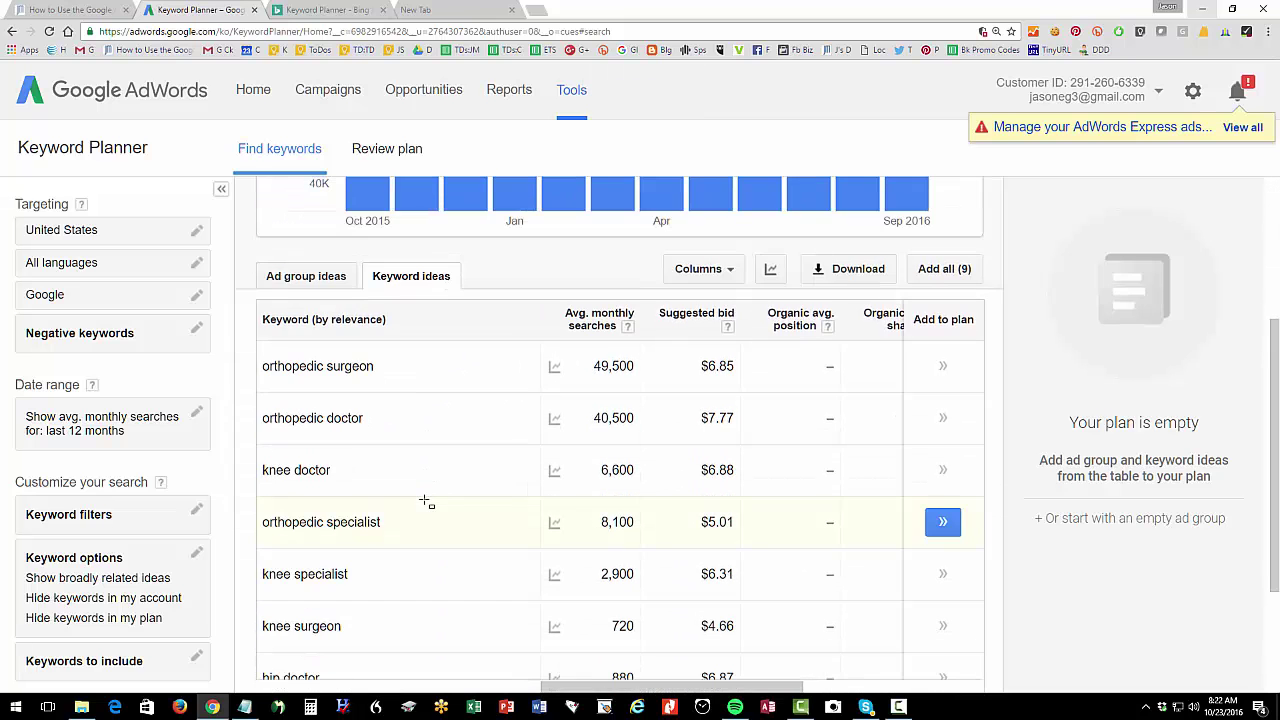
scroll(370, 445, "up", 1)
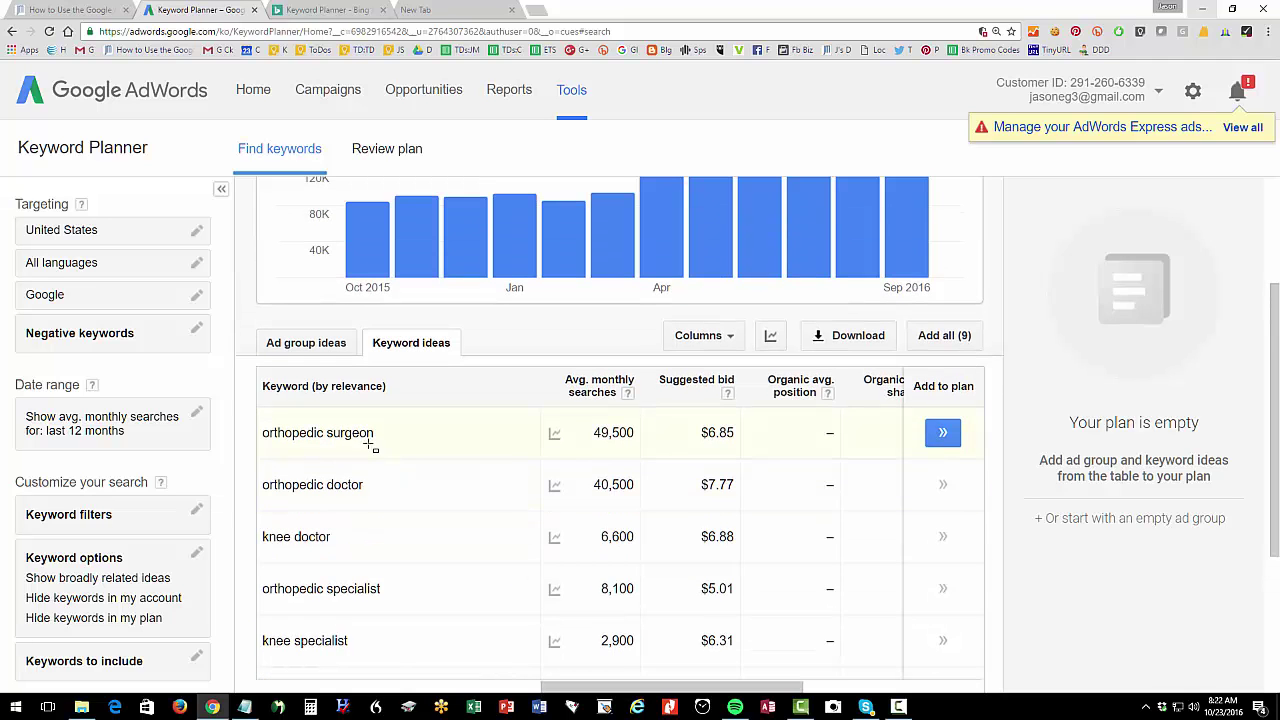
scroll(335, 460, "down", 1)
scroll(322, 474, "down", 1)
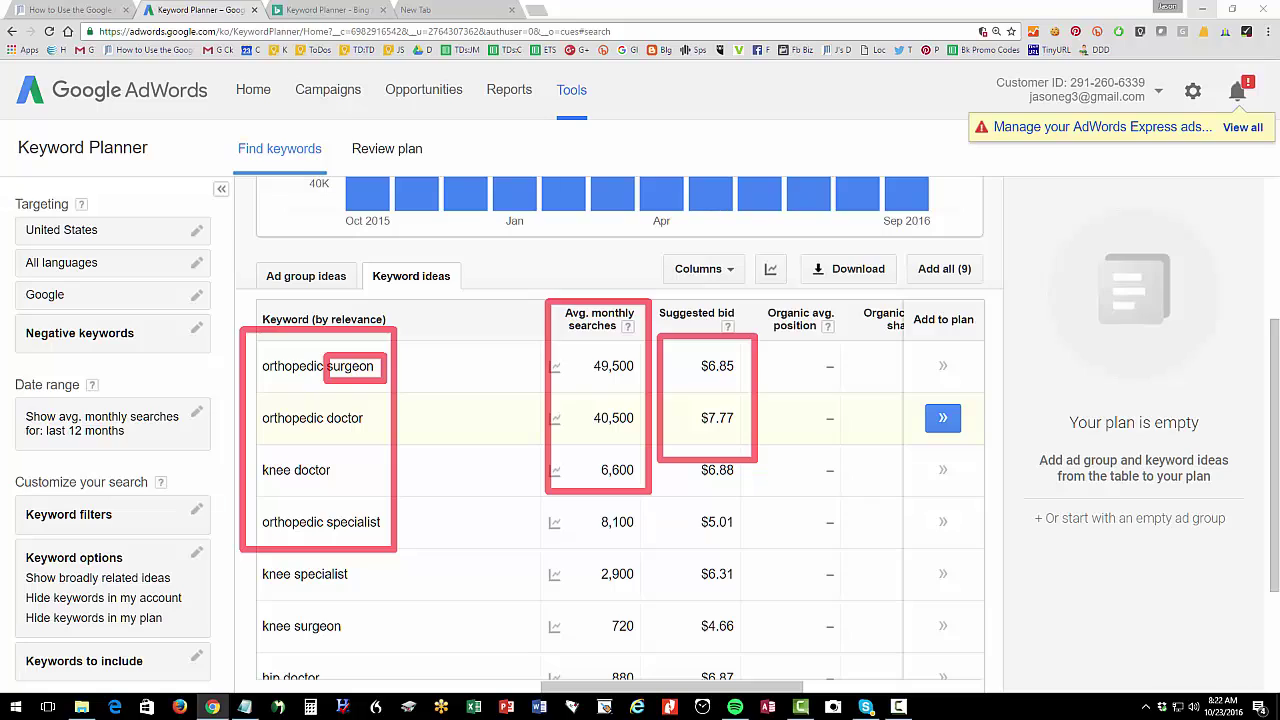
Switch to the Keyword Planner how-to article and highlight the Task #1 heading on brainstorming keyword ideas
left_click(80, 10)
scroll(330, 372, "up", 7)
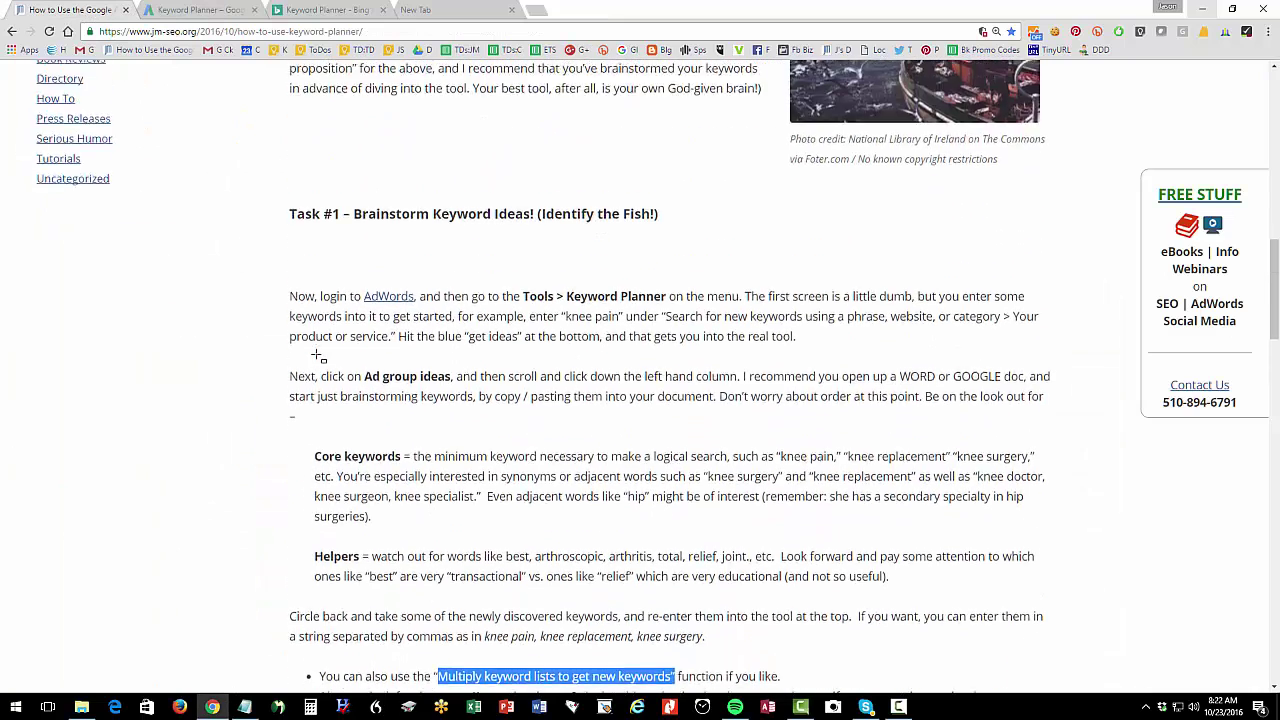
left_click_drag(284, 343, 683, 337)
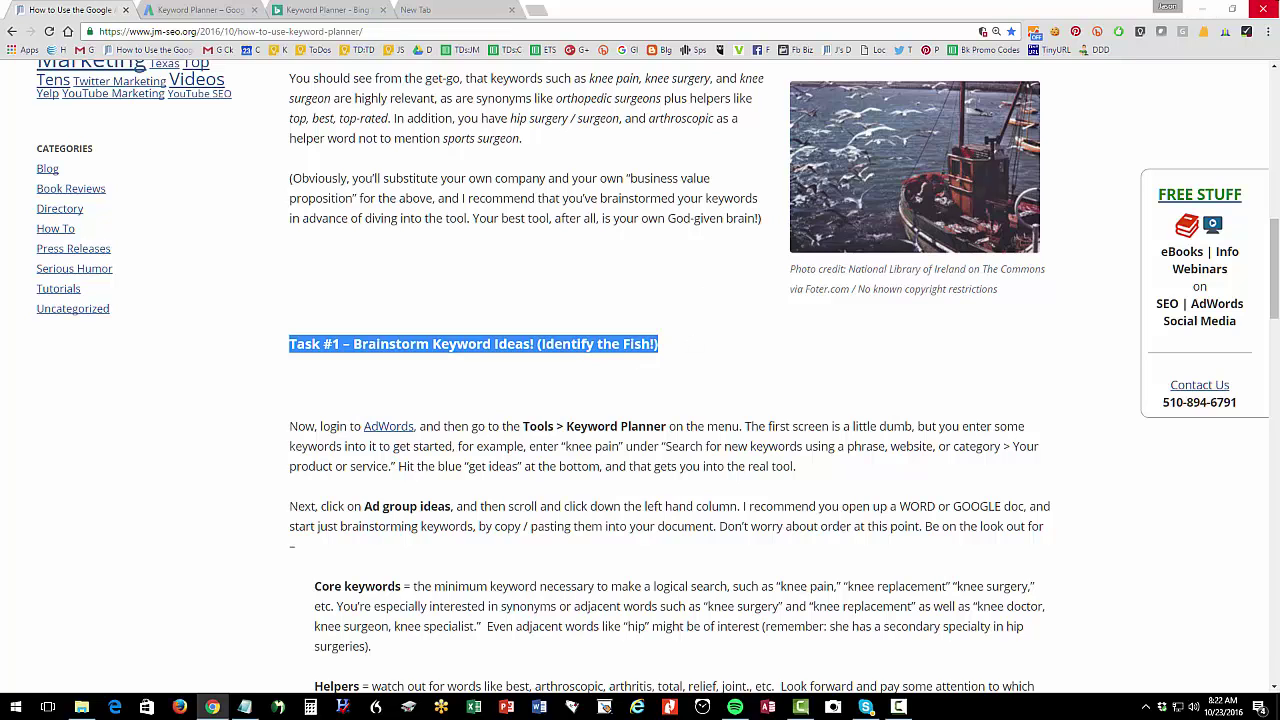
Bring up the Notepad keyword brainstorm list for review and move its window out of the way
key("alt+Tab")
left_click_drag(1037, 100, 595, 54)
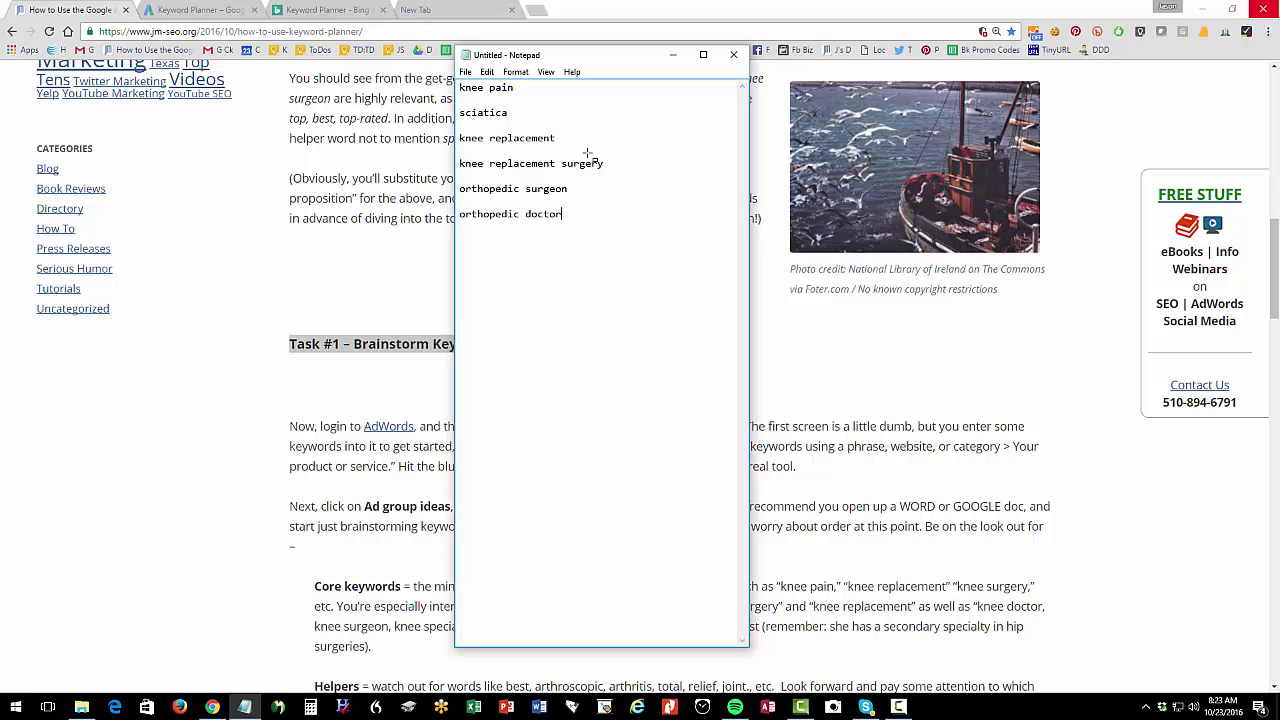
left_click_drag(595, 112, 1279, 112)
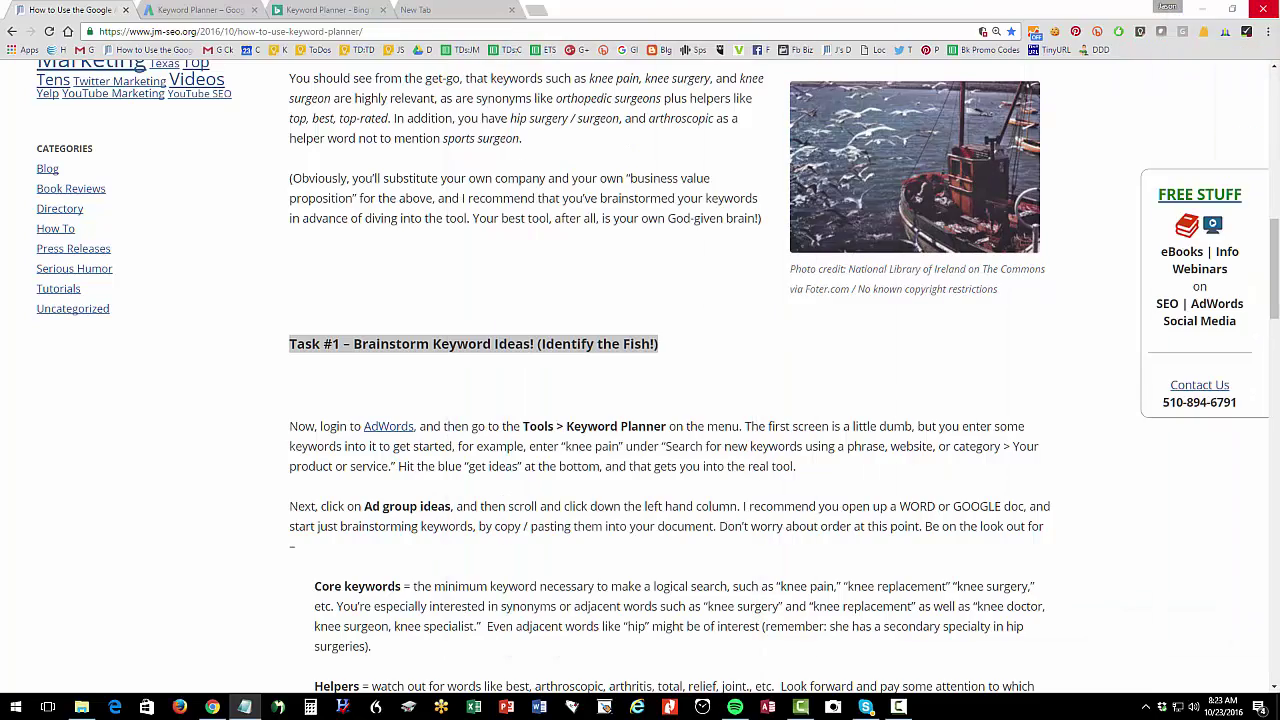
Review the article's Task #2 on keyword volume, including the example string from knee pain to best knee surgeons
scroll(914, 410, "down", 7)
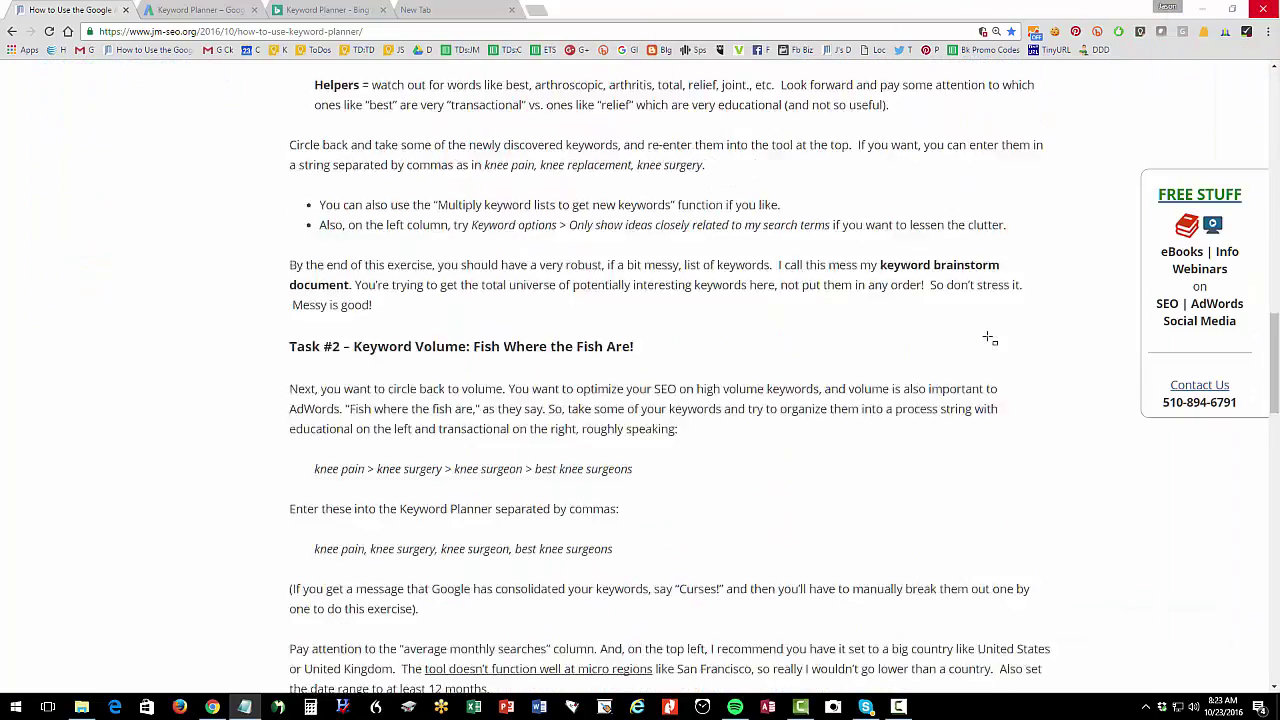
left_click_drag(290, 148, 655, 147)
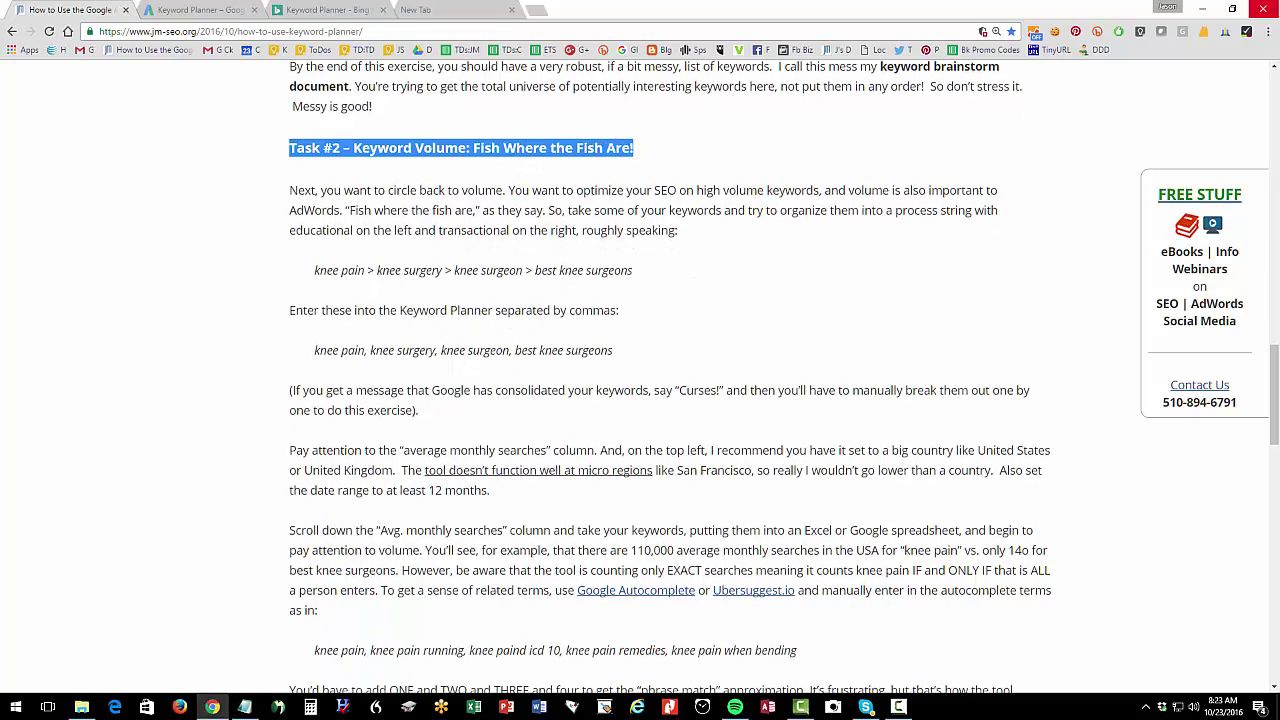
key("alt+Tab")
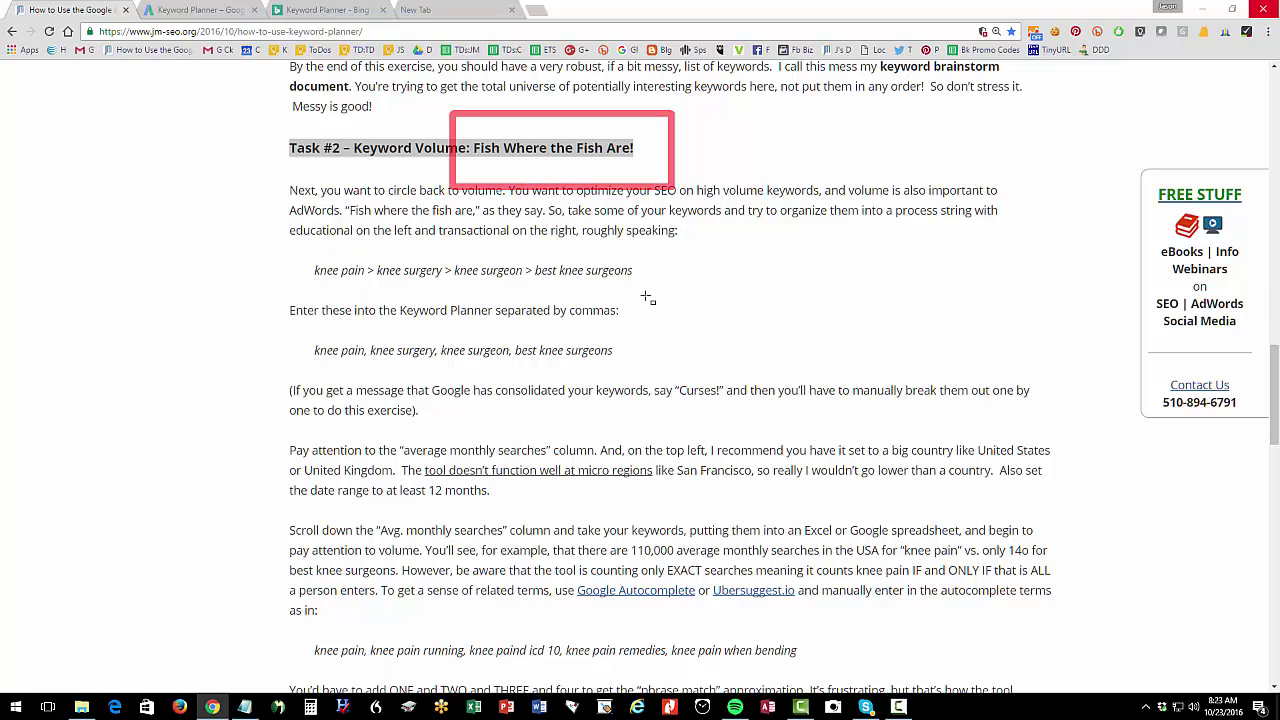
left_click_drag(650, 296, 294, 250)
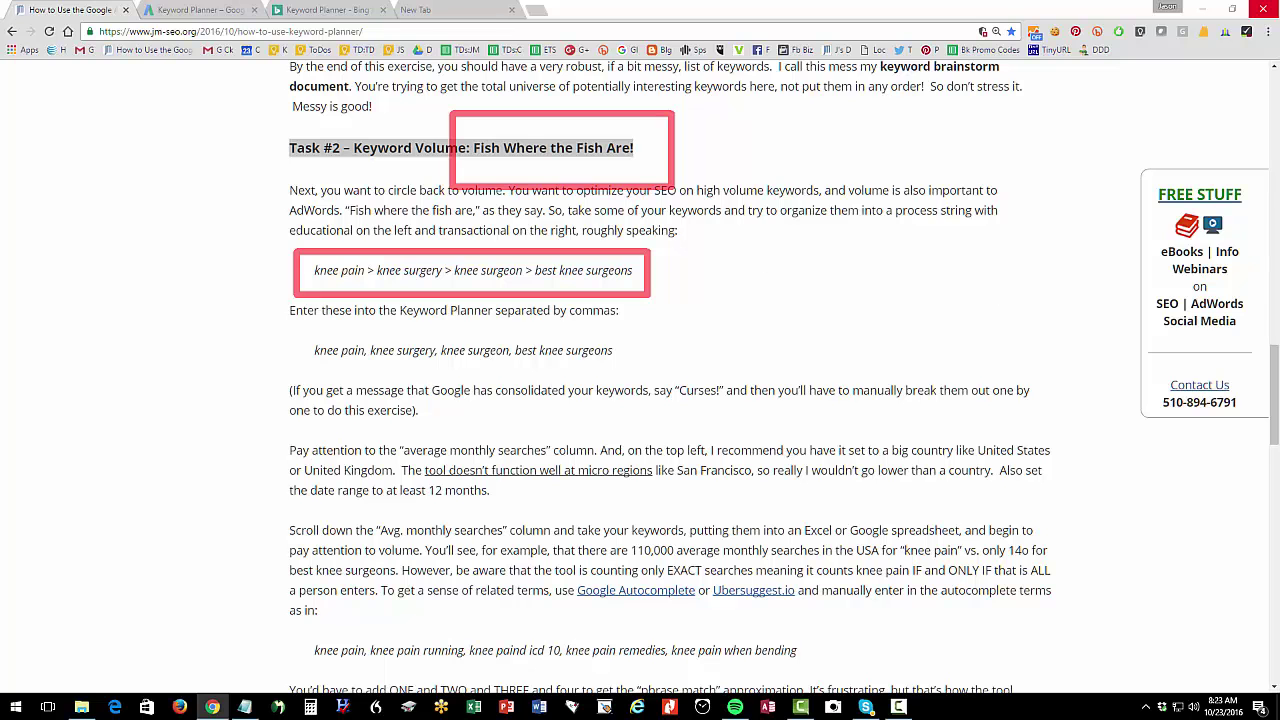
key("Escape")
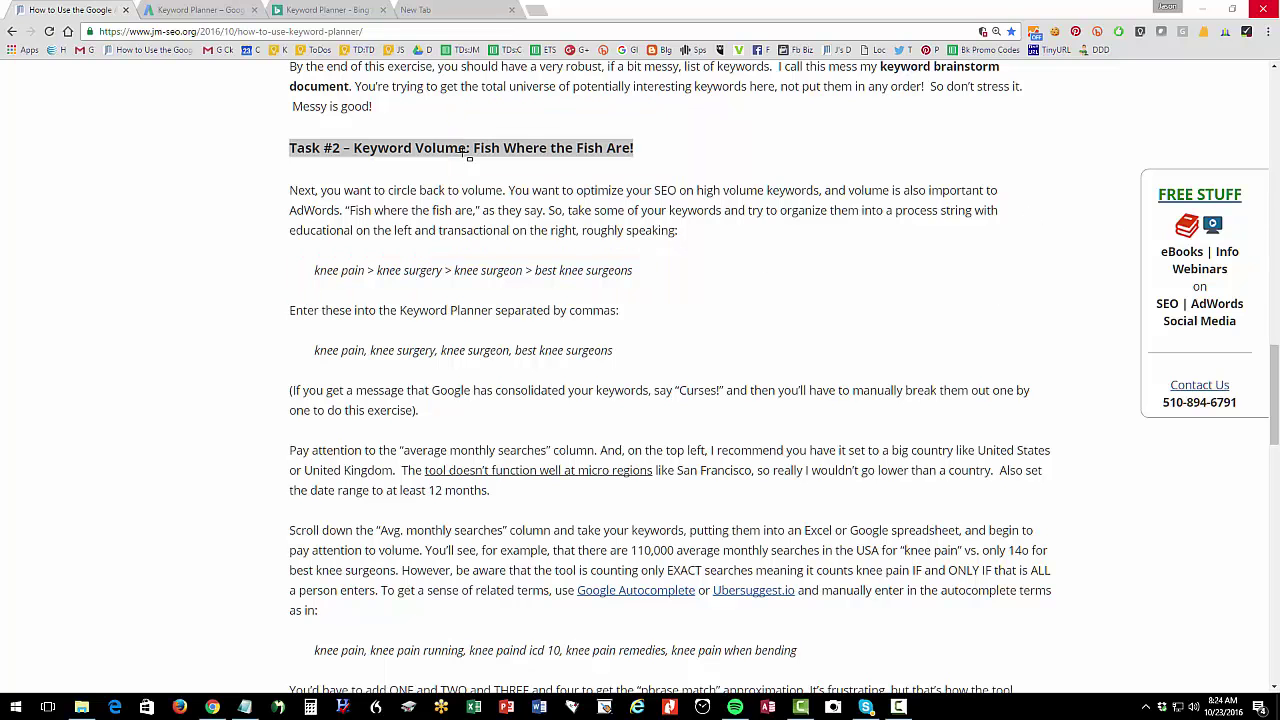
Switch back to the Keyword Planner and return to the top of the multiplied list results
left_click(203, 10)
scroll(585, 295, "up", 3)
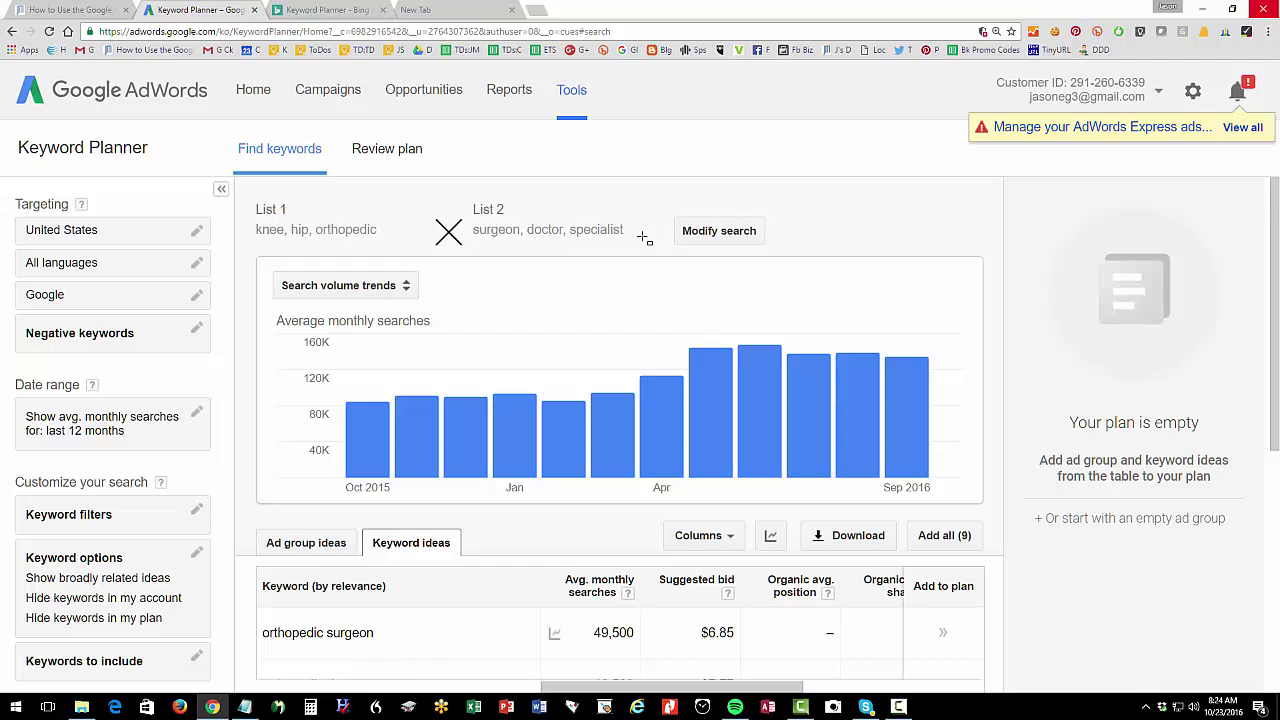
scroll(645, 237, "down", 1)
scroll(711, 220, "up", 1)
left_click(718, 232)
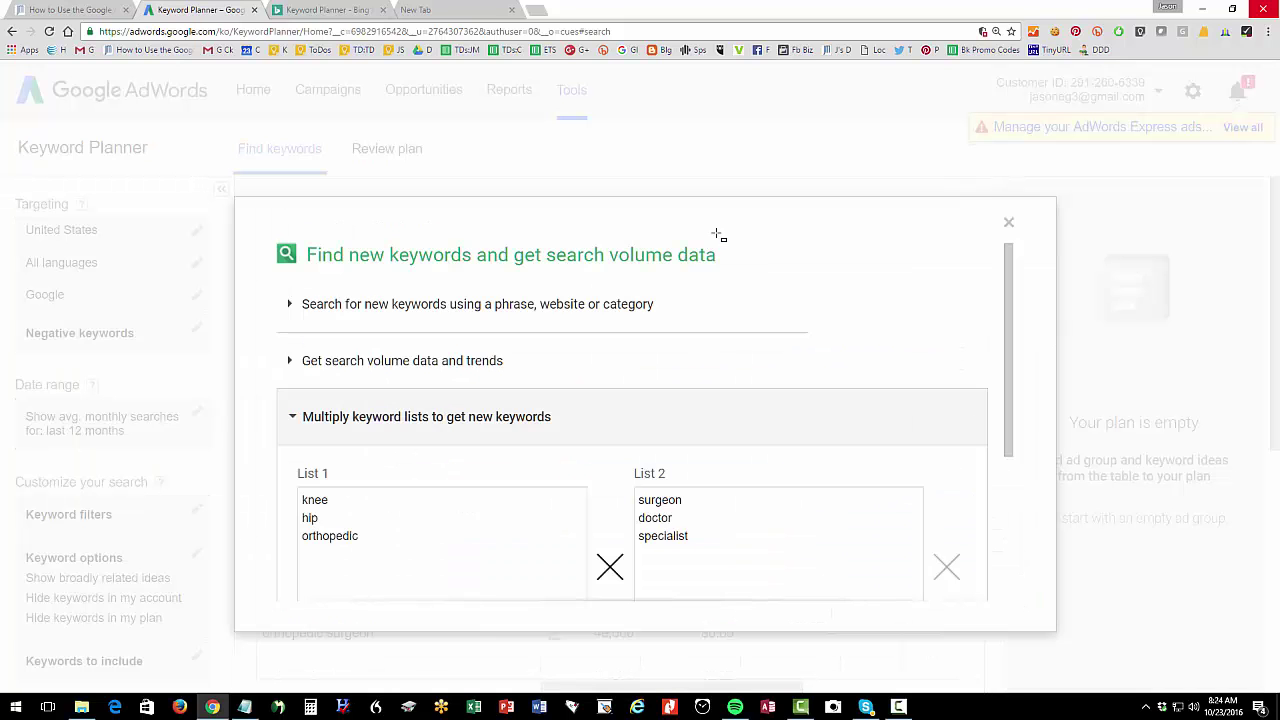
left_click(300, 417)
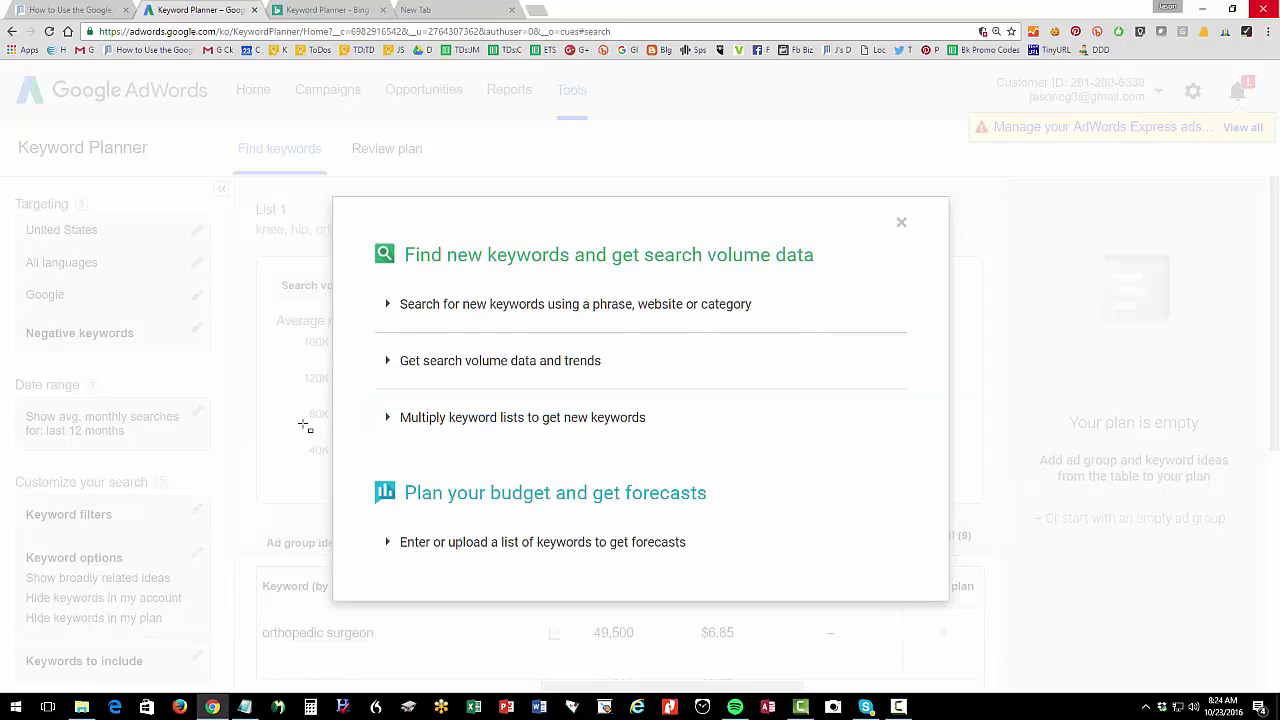
left_click(905, 223)
Restart the Keyword Planner from its start page and search for new keywords with "knee pain" as the product or service
left_click(572, 92)
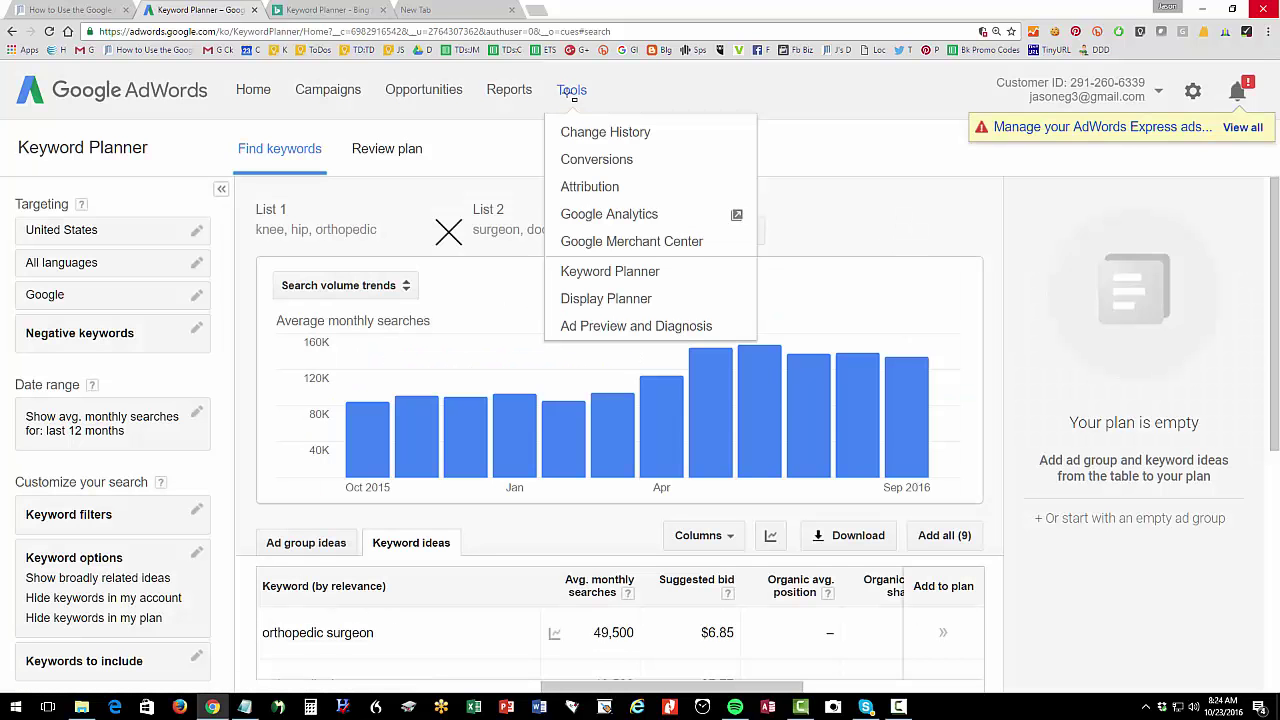
left_click(592, 271)
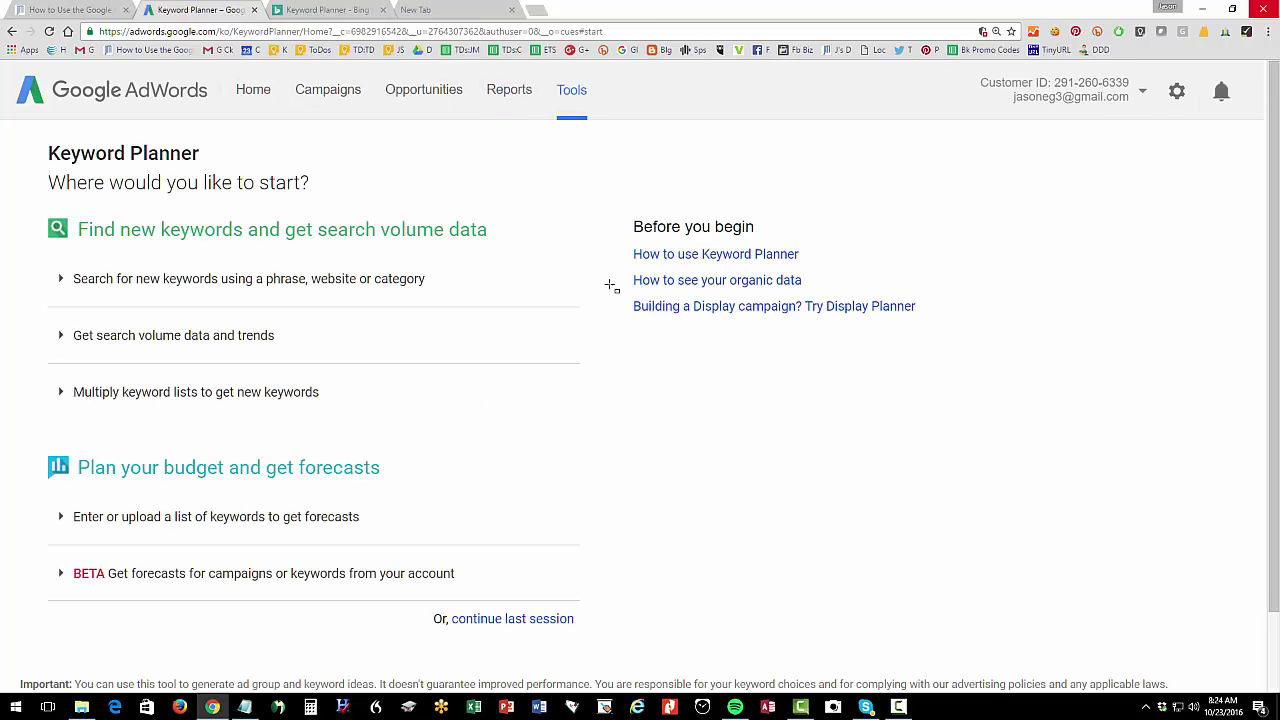
left_click(206, 278)
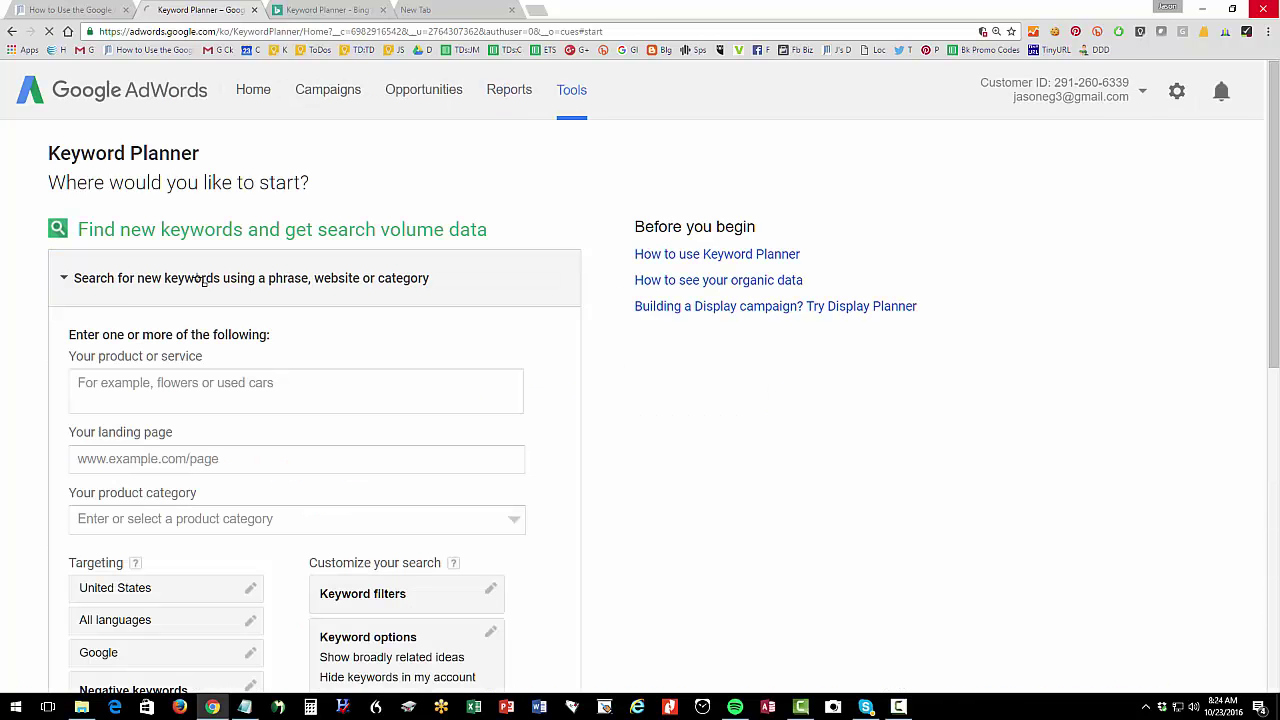
left_click(207, 389)
type("knee pain")
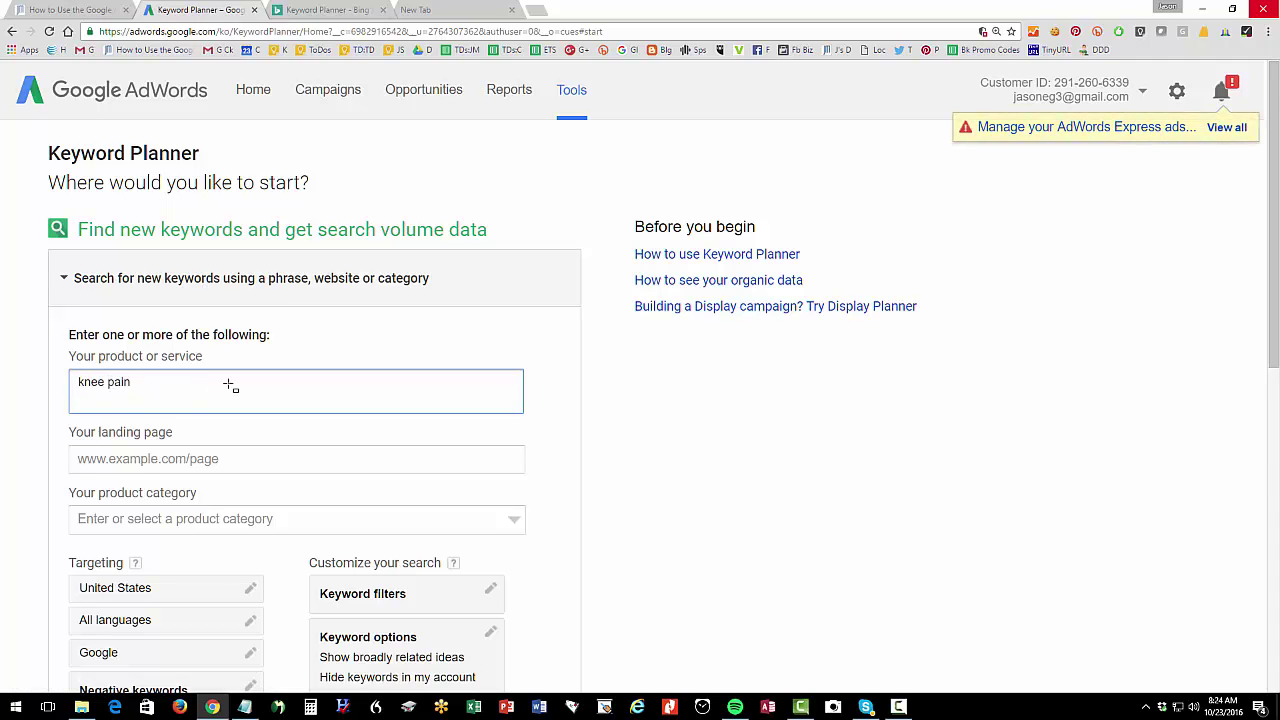
scroll(190, 420, "down", 2)
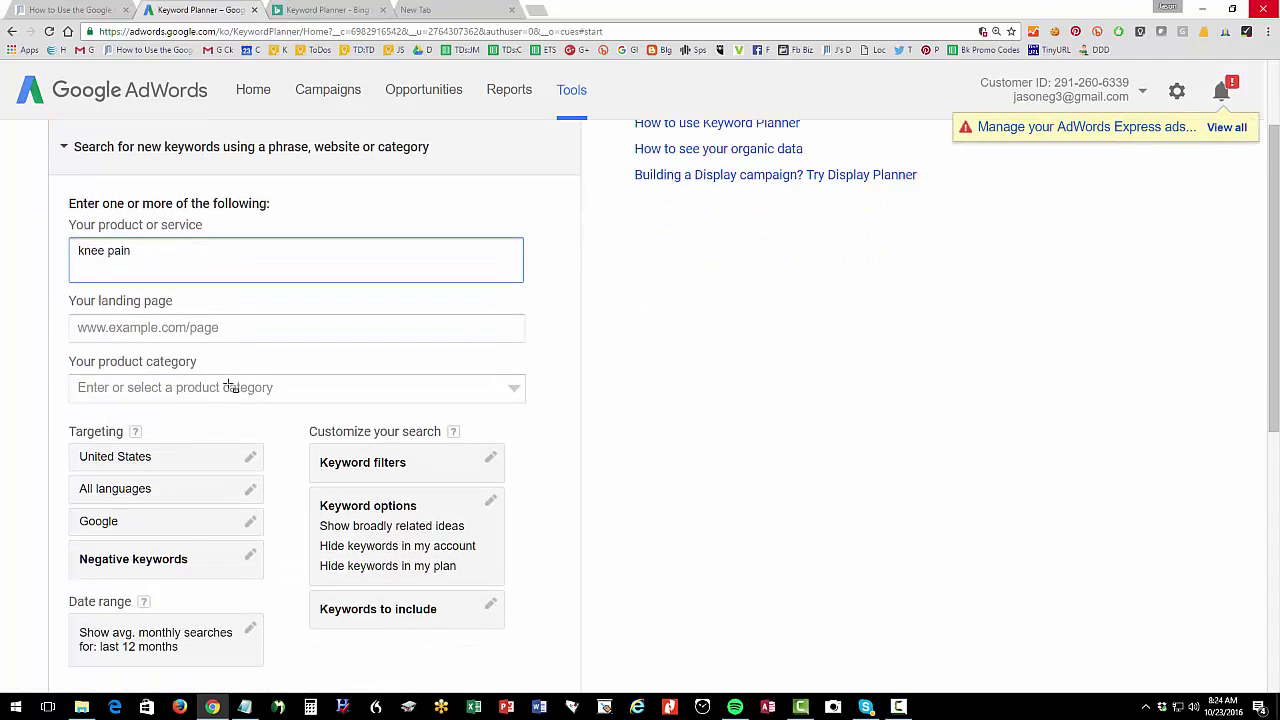
left_click(107, 646)
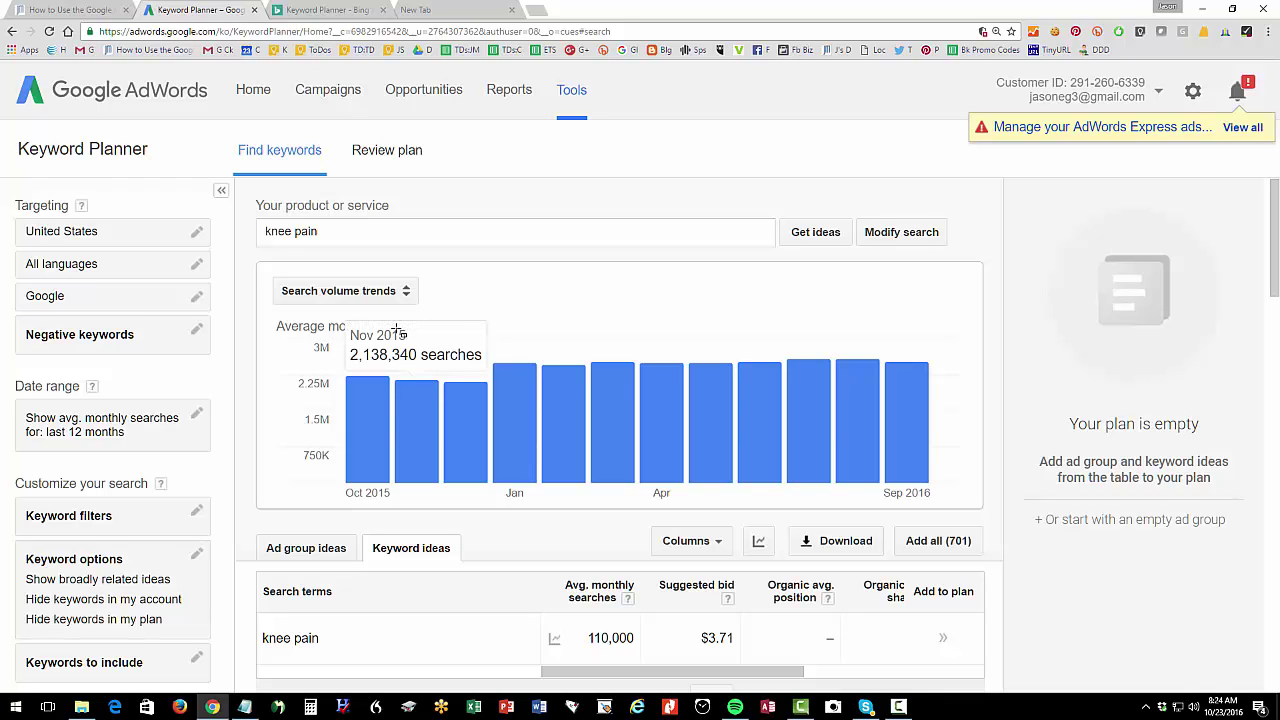
Extend the search to "knee pain, knee surgery, knee surgeon, best knee surgeons", get ideas and compare the terms' average monthly searches
left_click(342, 230)
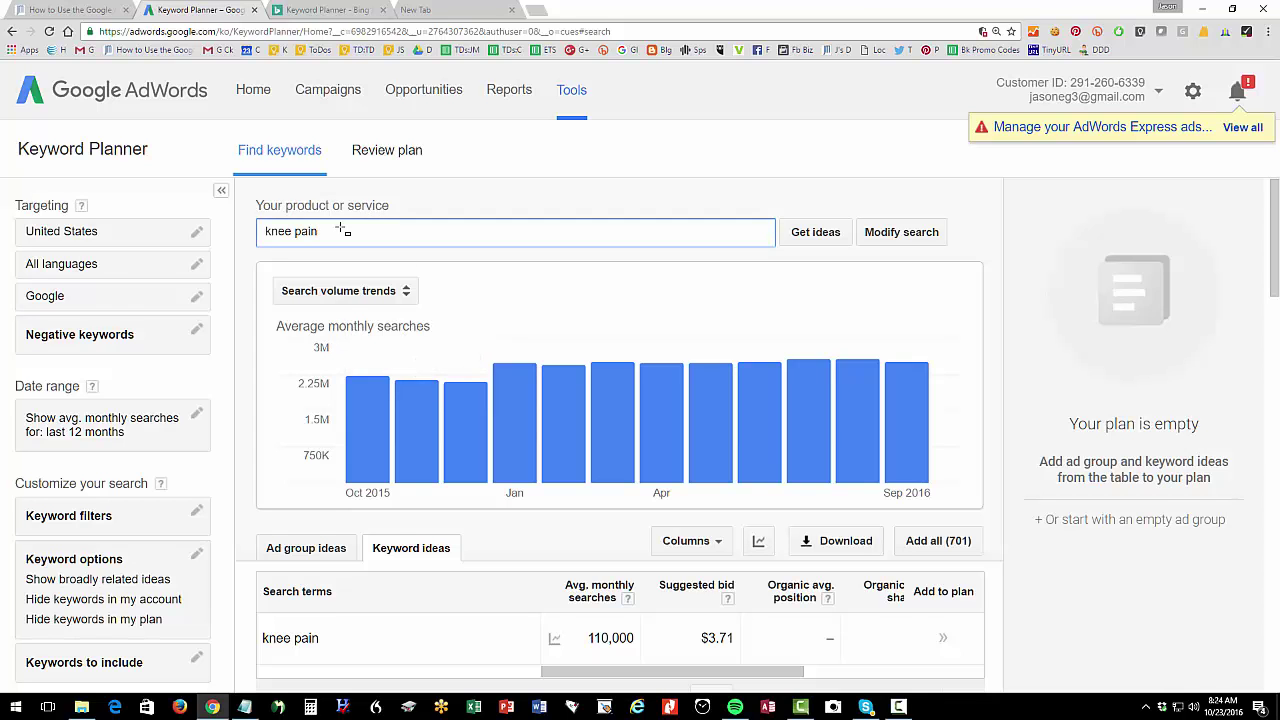
scroll(342, 230, "down", 1)
scroll(342, 230, "up", 1)
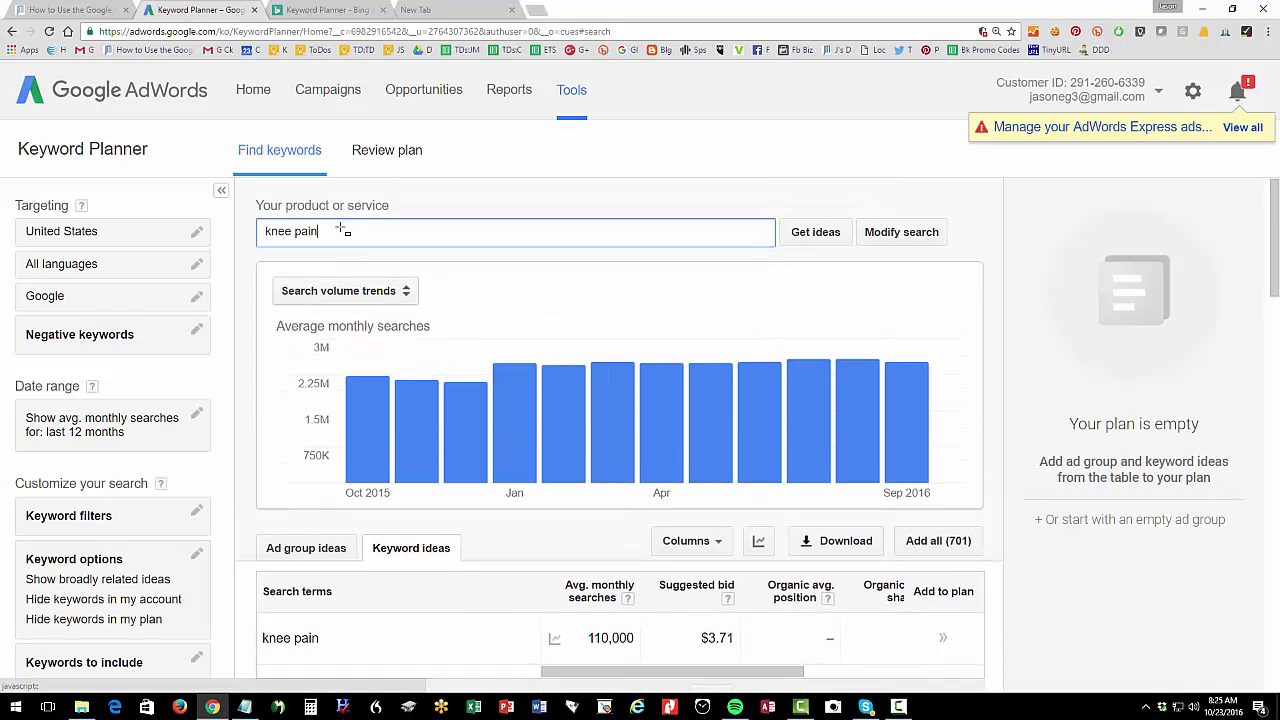
type(",")
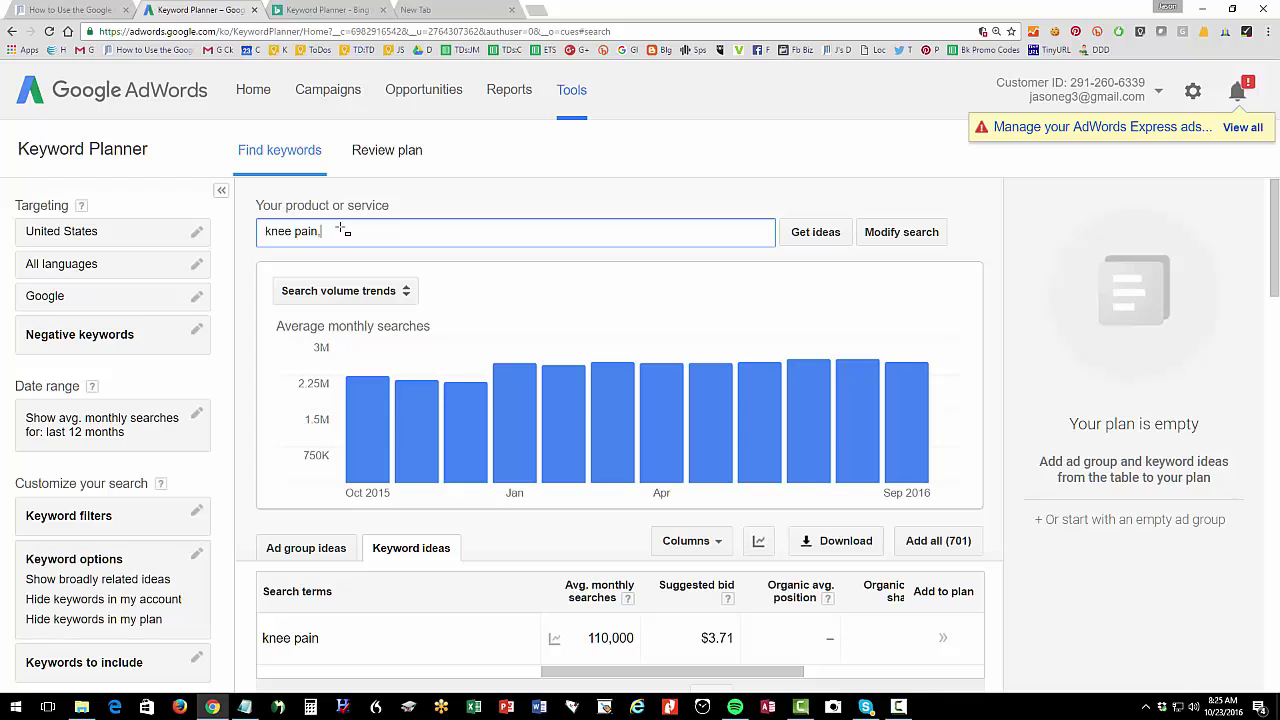
type(" knee surgery, knee surgeon, best knee surgeons")
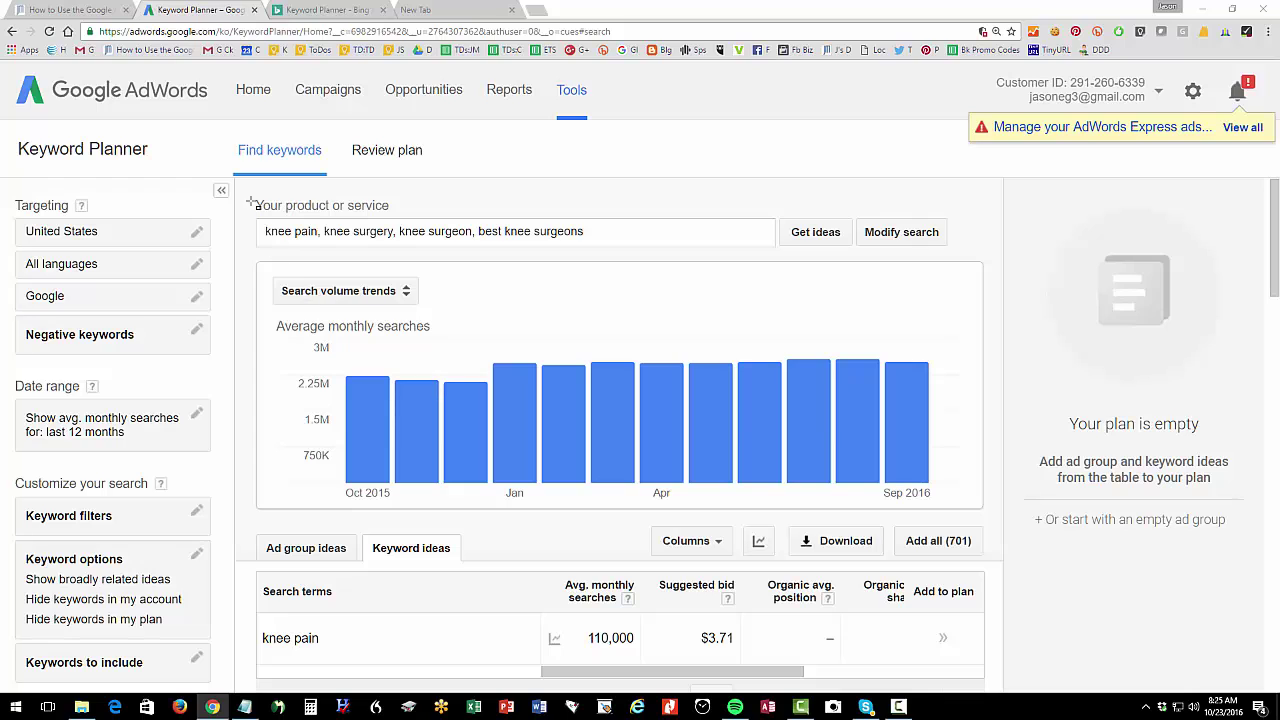
left_click_drag(646, 264, 646, 265)
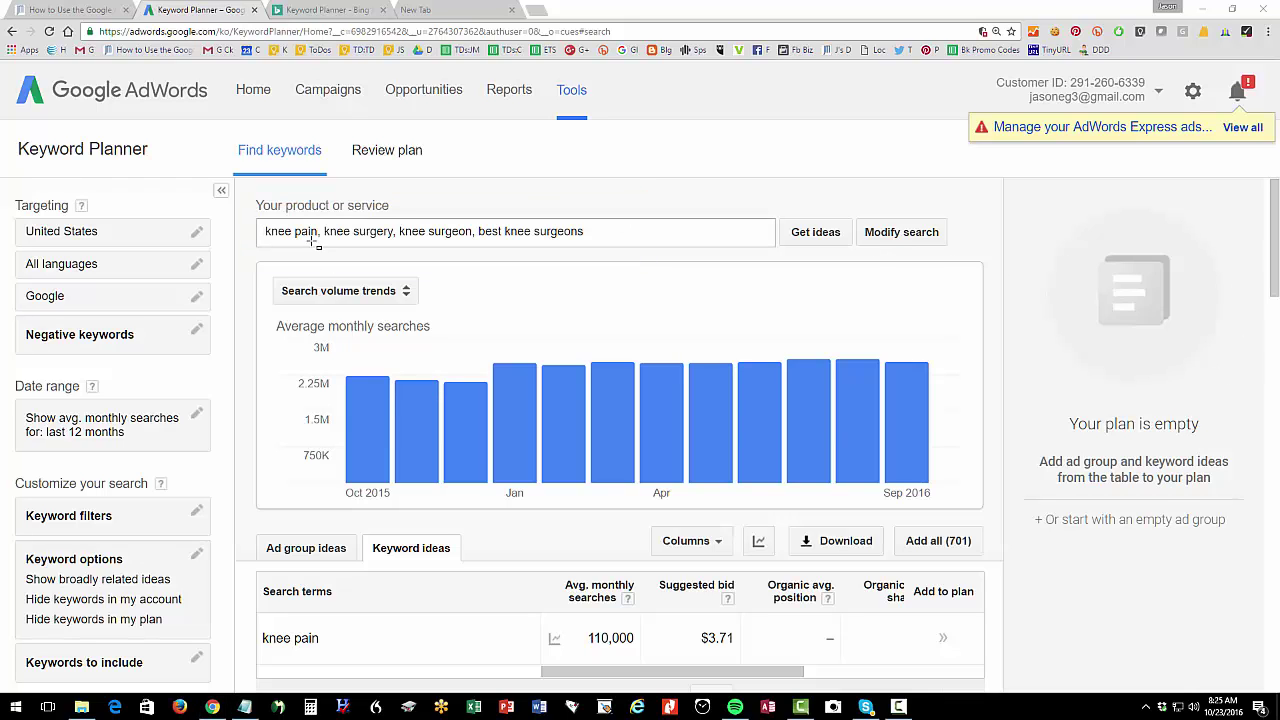
left_click(829, 232)
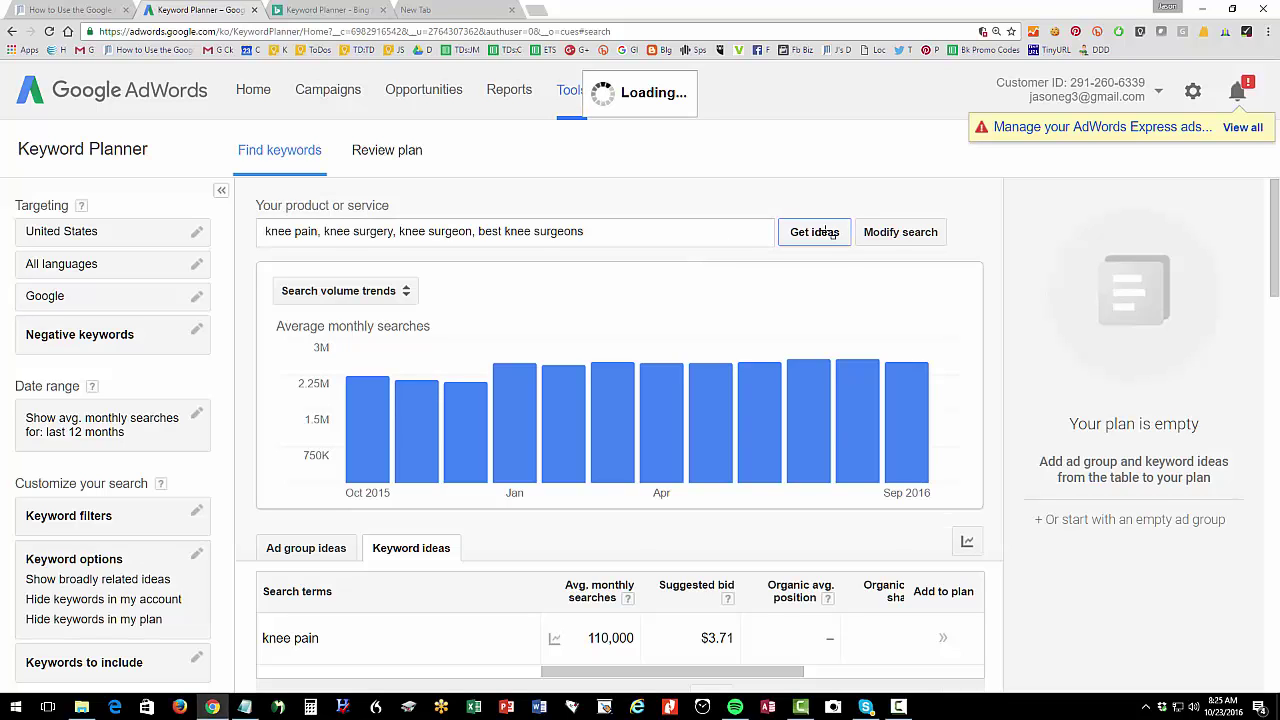
scroll(441, 490, "down", 2)
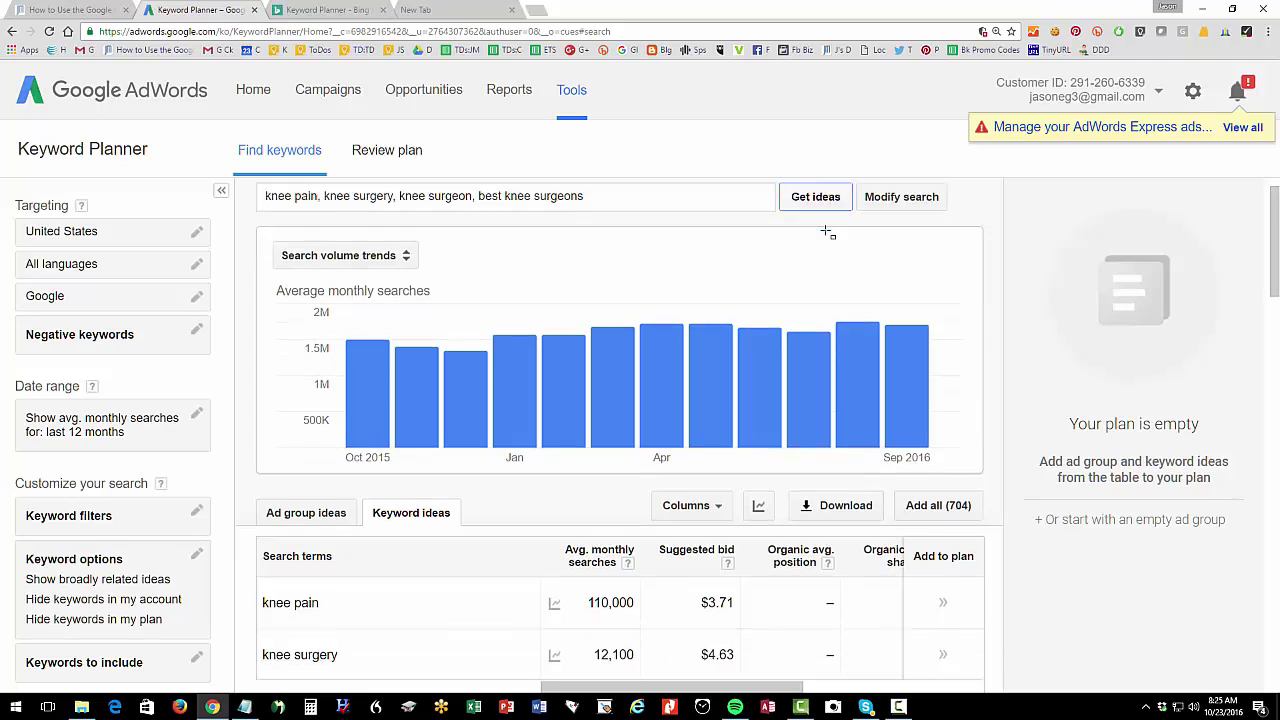
scroll(430, 470, "down", 1)
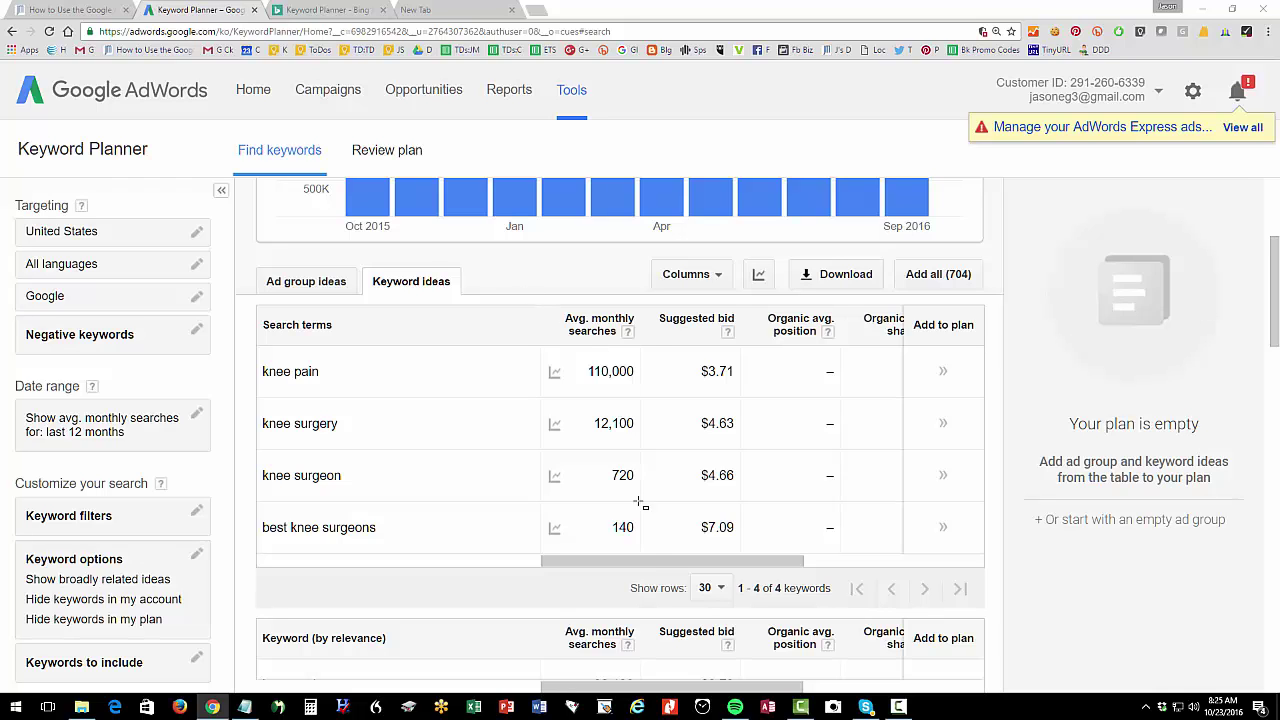
Compare the four knee terms by average monthly searches, noting the United States targeting and the last-12-months date range
left_click_drag(521, 291, 650, 567)
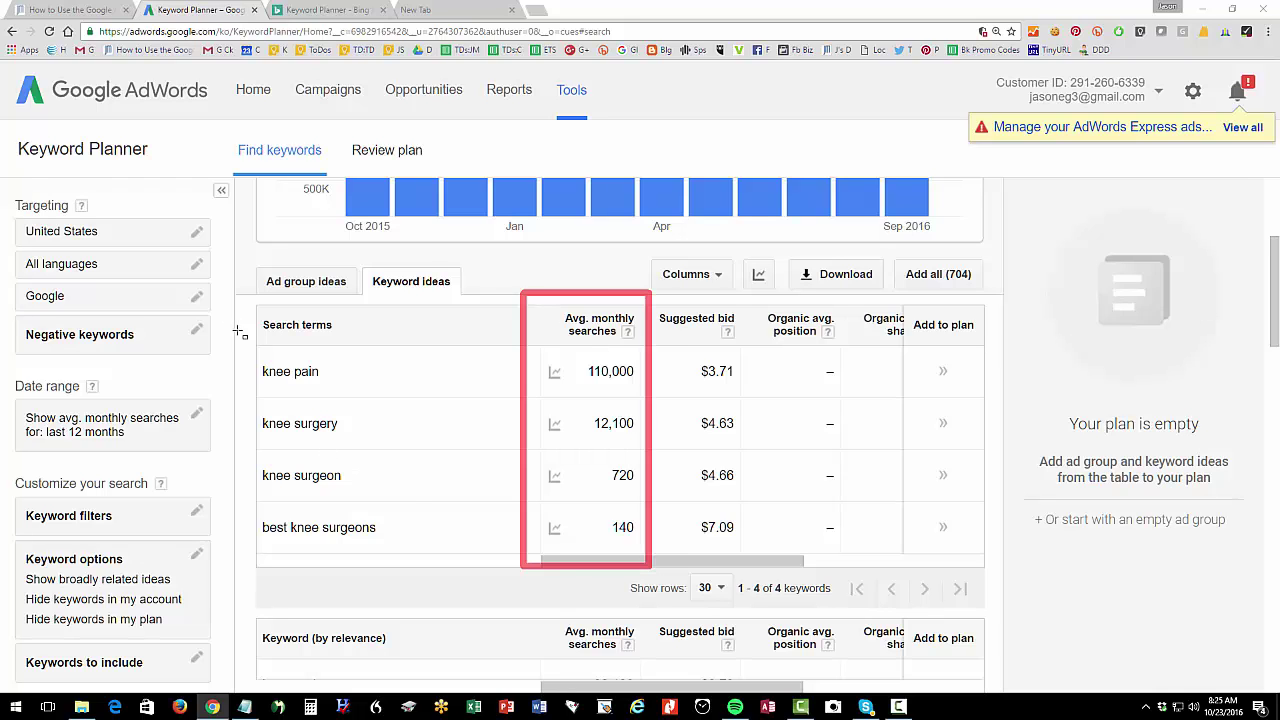
left_click_drag(230, 320, 408, 566)
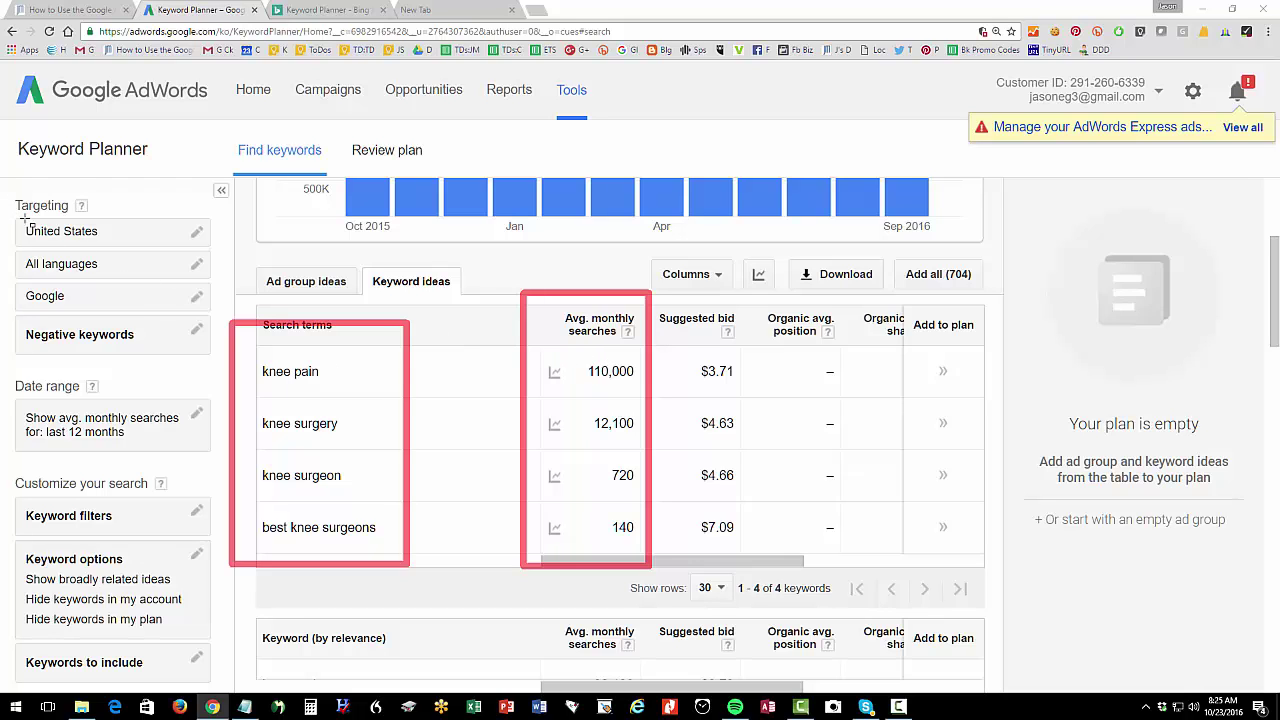
left_click_drag(6, 207, 160, 245)
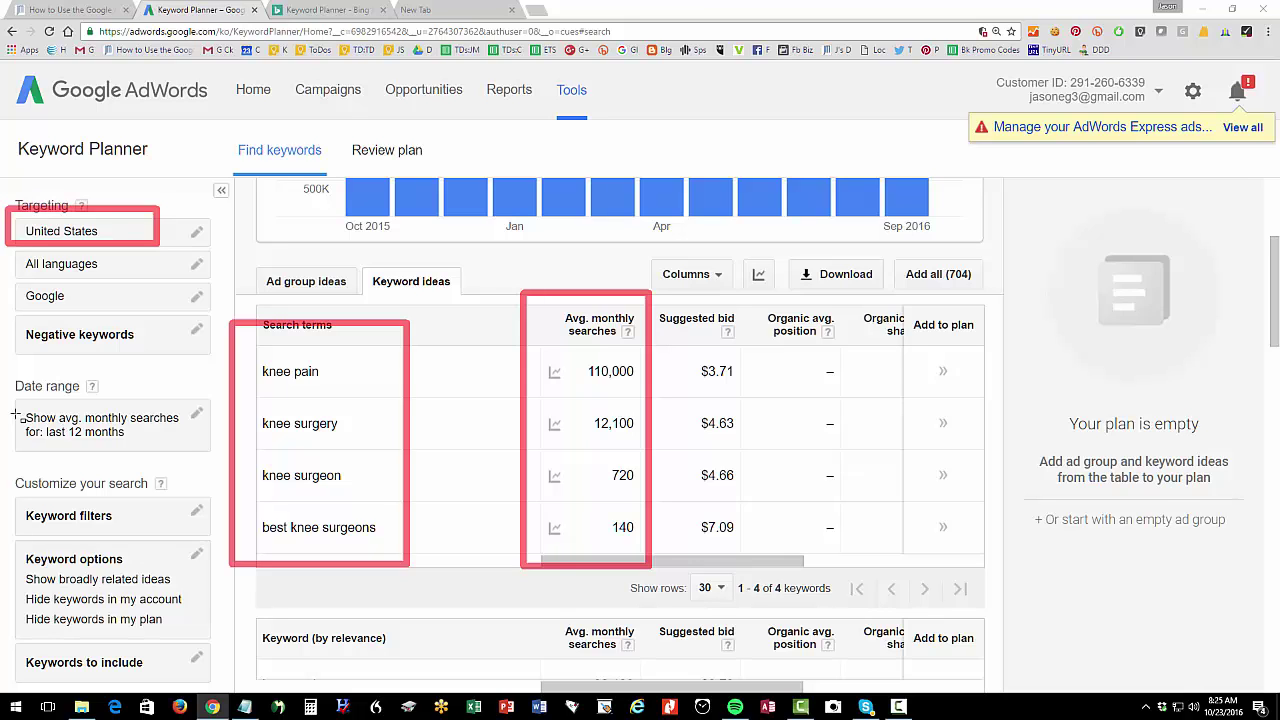
left_click_drag(12, 410, 188, 460)
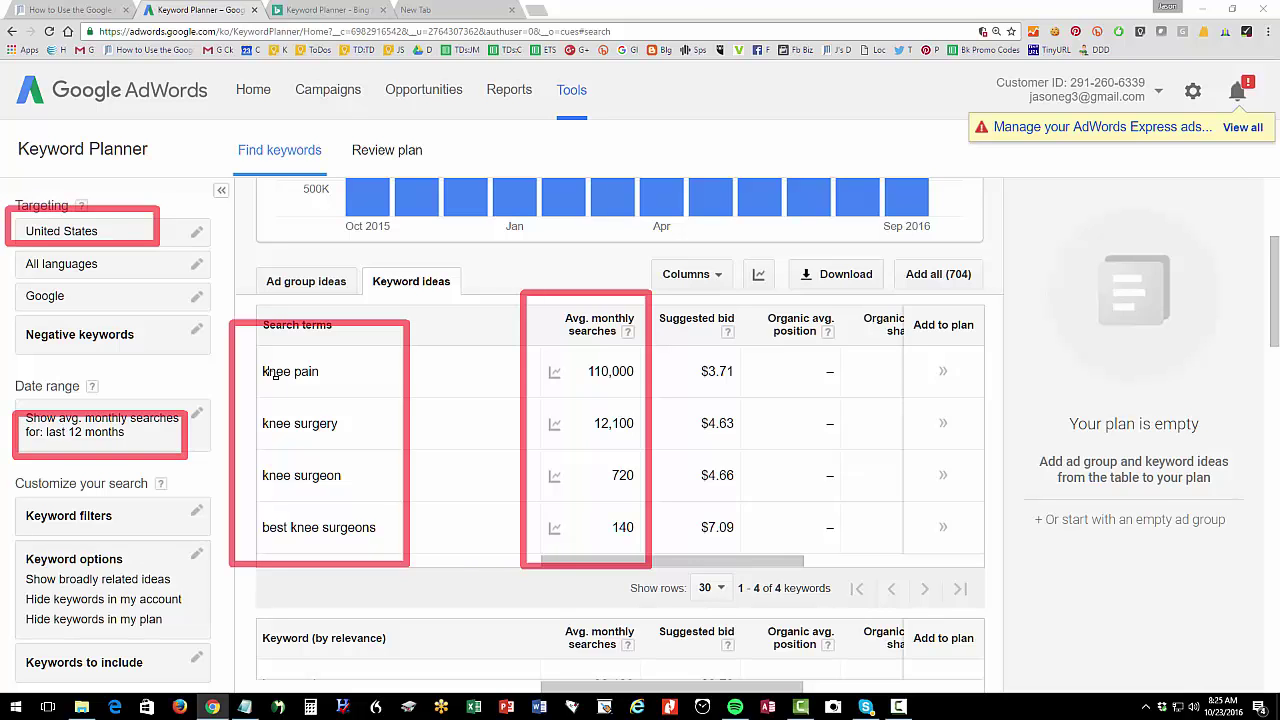
left_click_drag(250, 358, 339, 393)
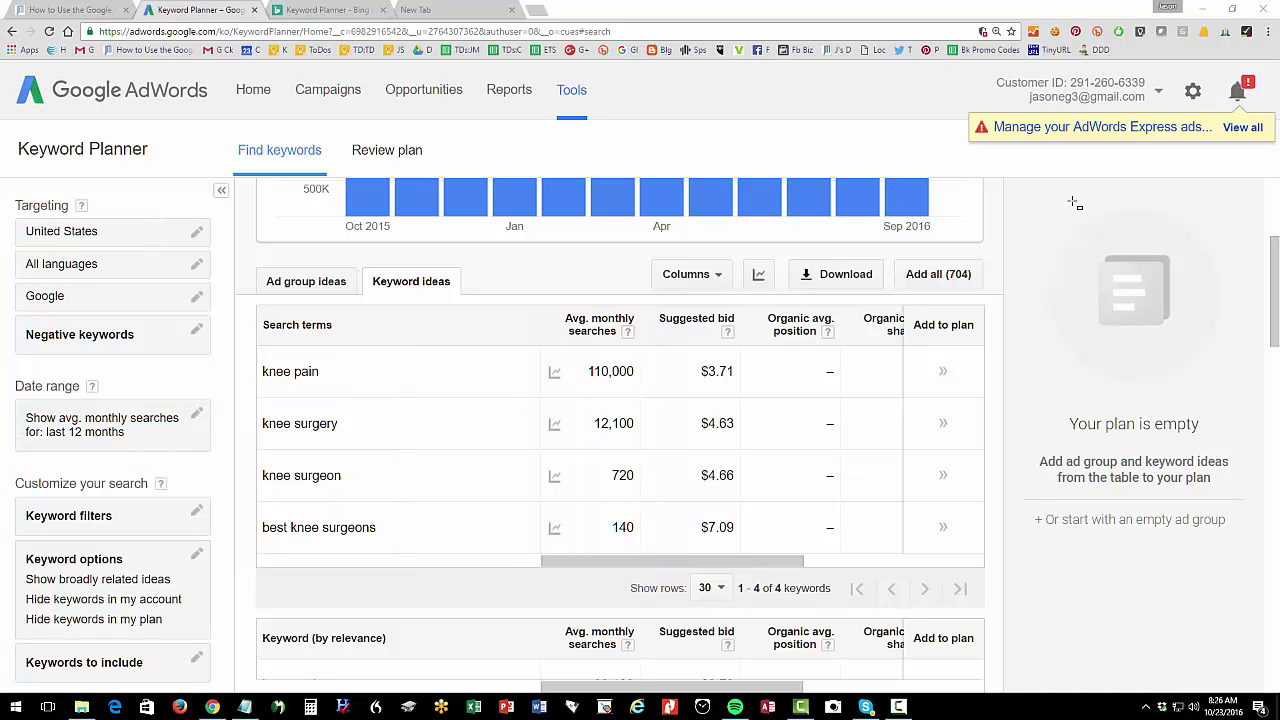
Open a new incognito browser window and go to google.com
left_click(480, 10)
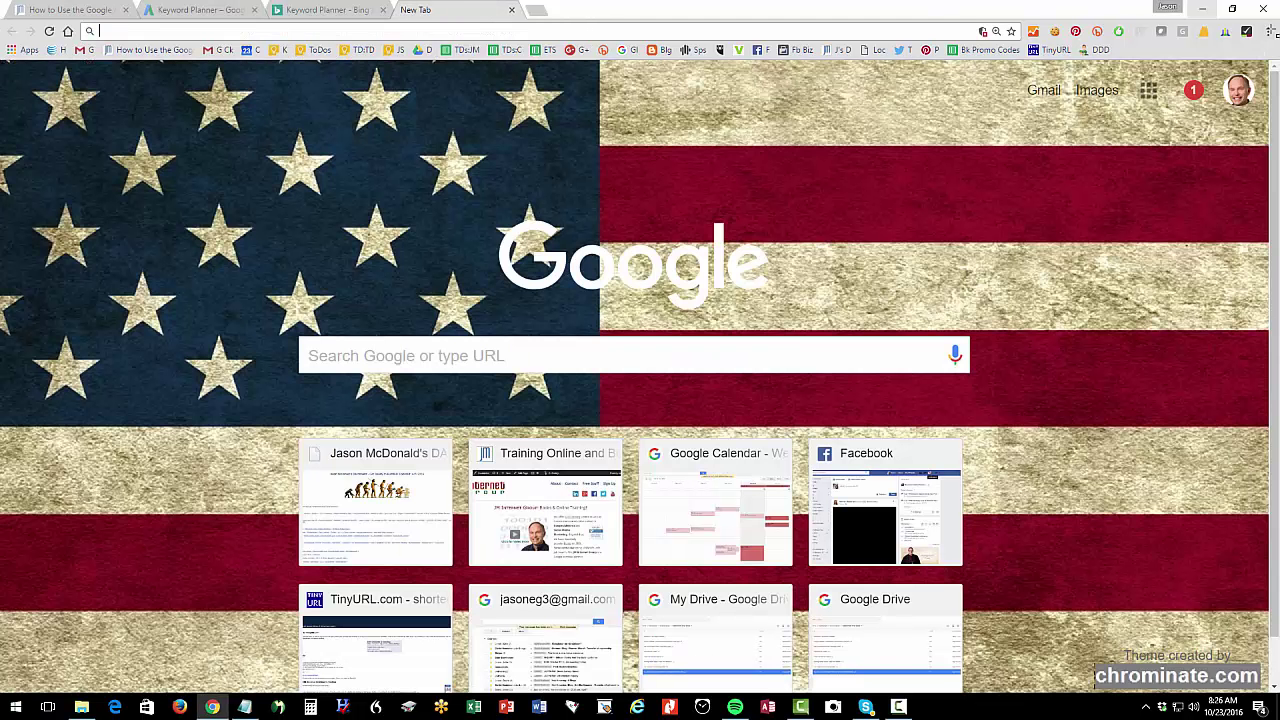
left_click(1267, 31)
left_click(1140, 89)
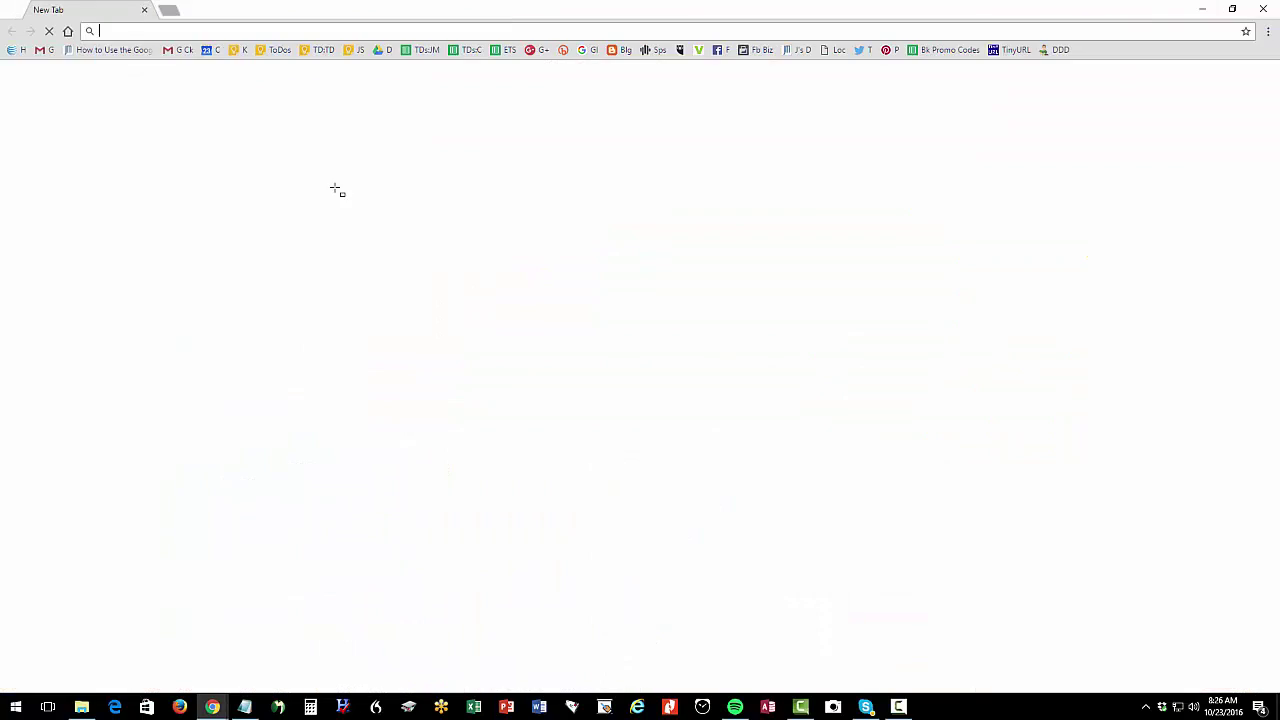
type("google.com")
key("Return")
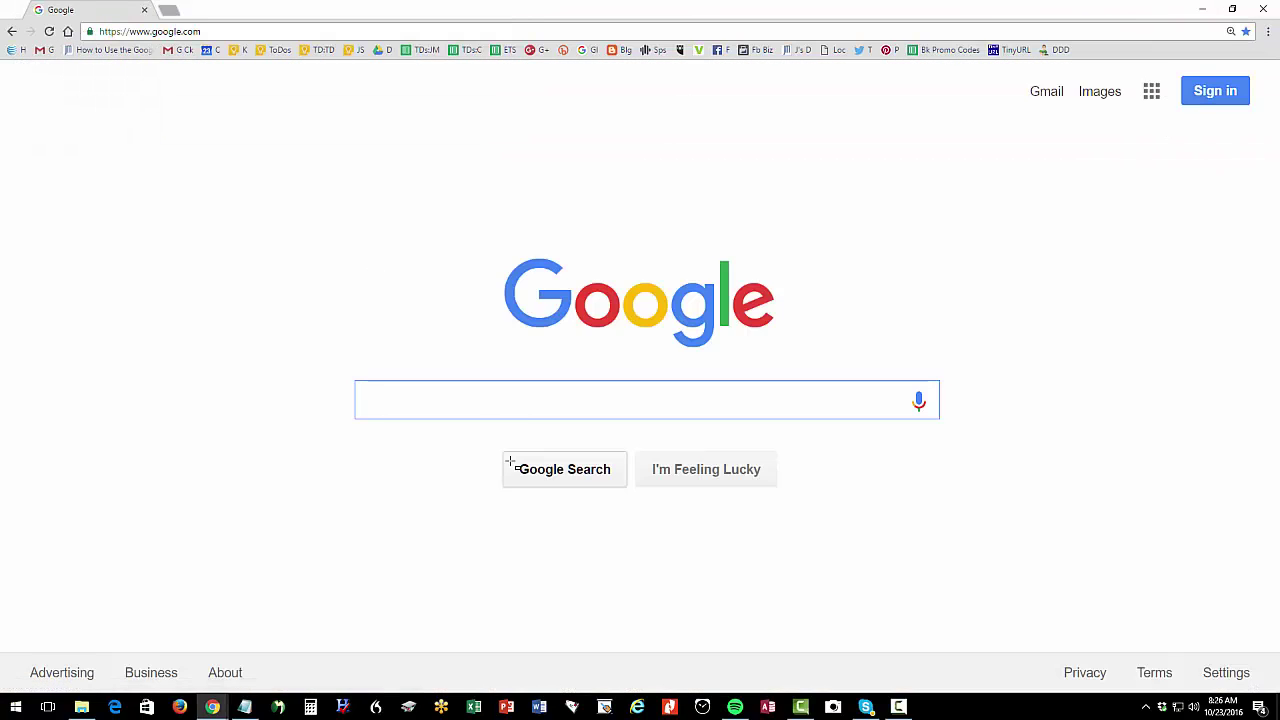
Search Google for "knee pain" and look through the ads and organic results
type("knee pain")
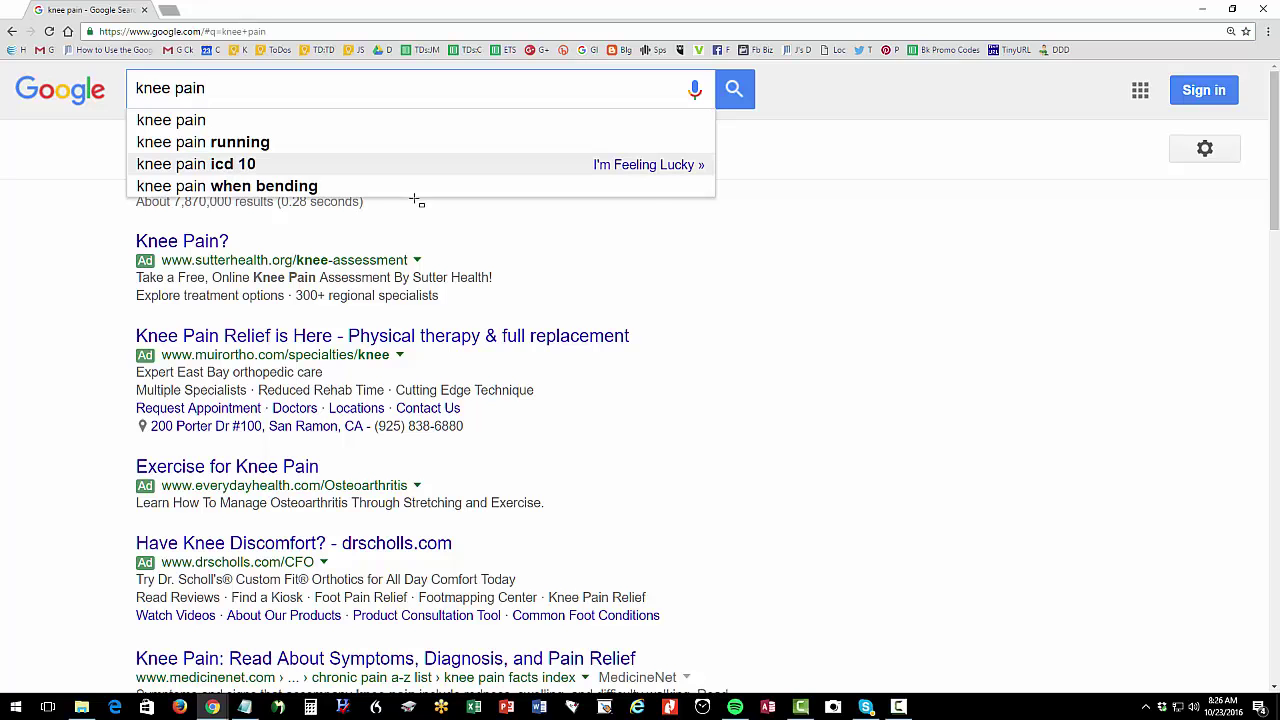
left_click(734, 92)
scroll(679, 214, "down", 14)
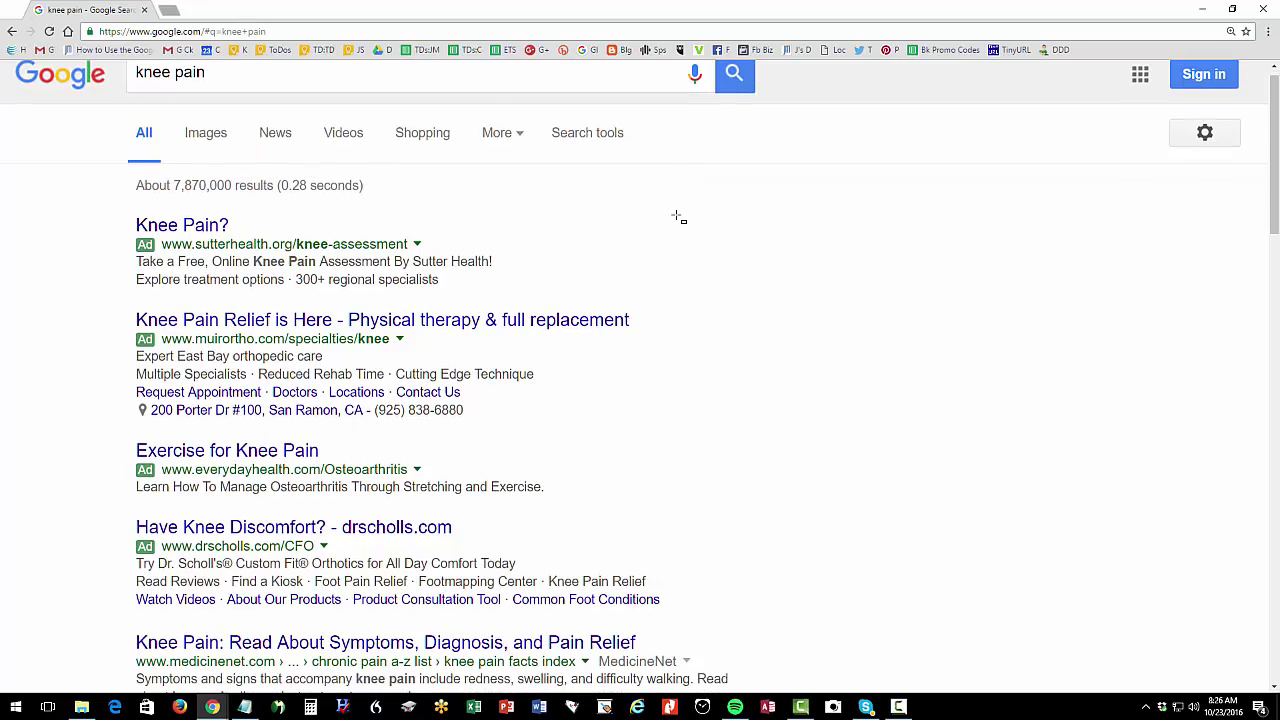
scroll(677, 215, "down", 5)
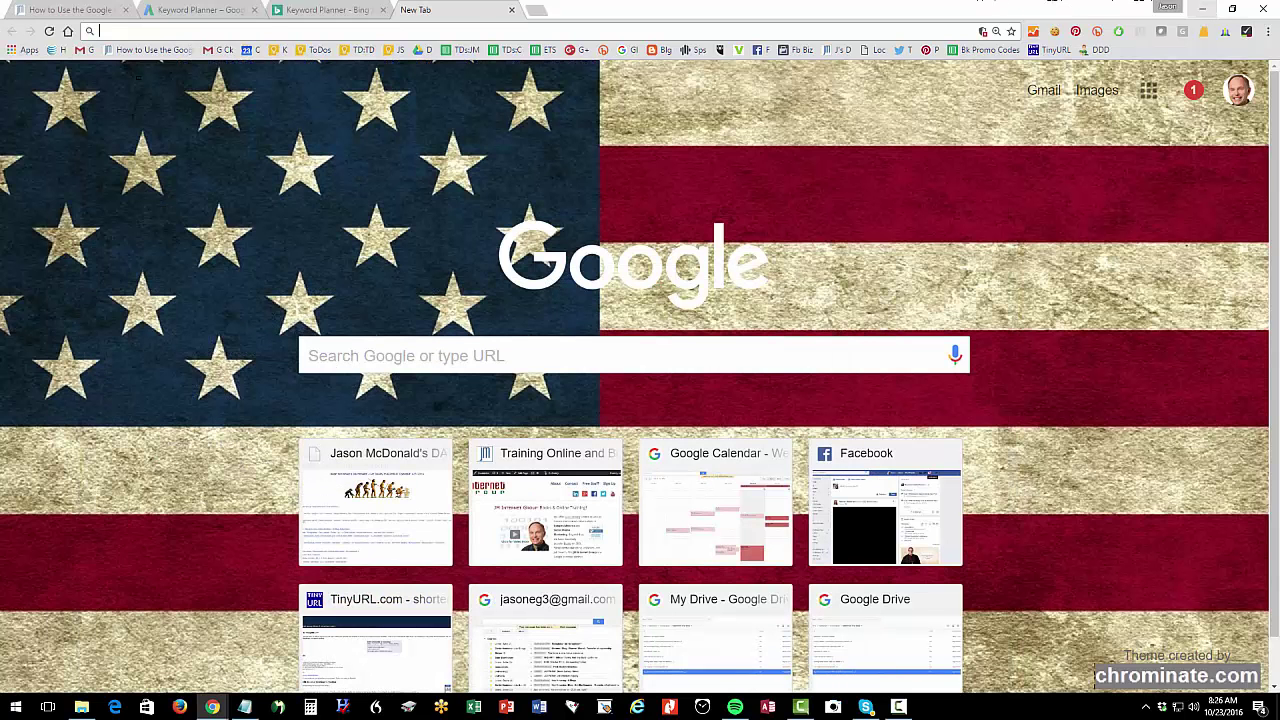
Return to the Keyword Planner, shorten the product or service terms to only "knee pain" and get new ideas
left_click(190, 10)
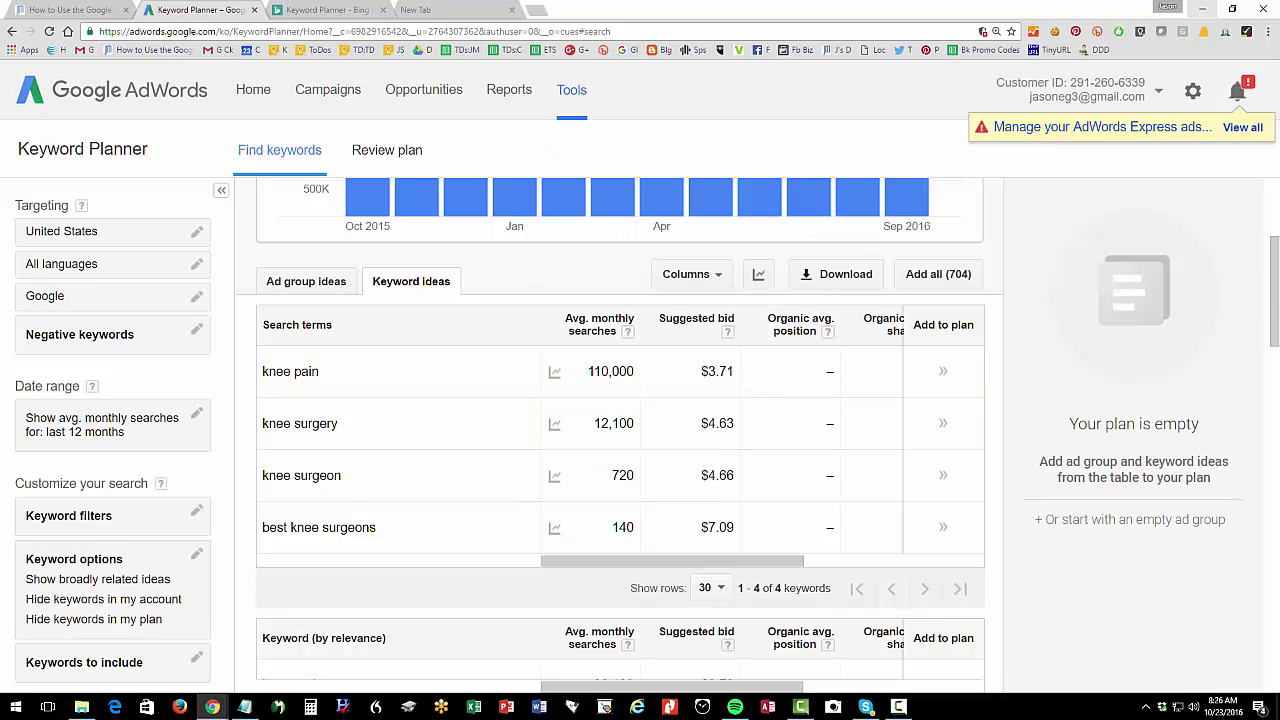
scroll(382, 253, "up", 3)
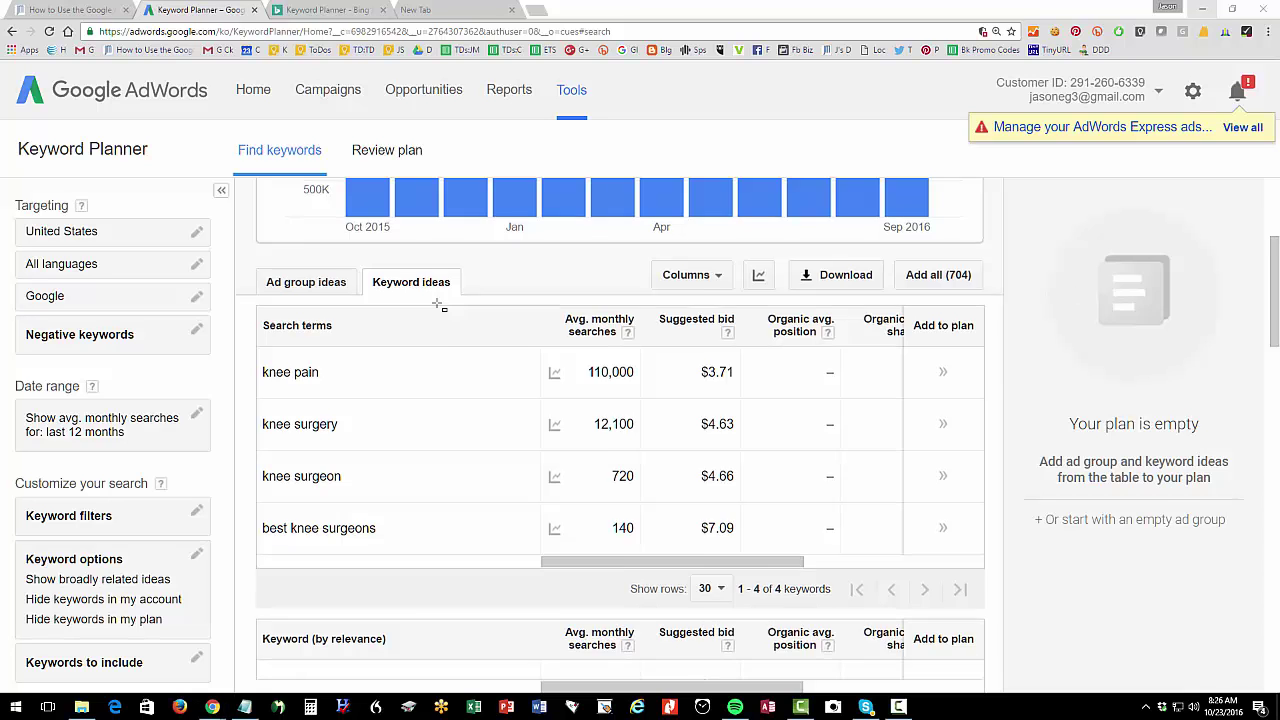
left_click_drag(318, 231, 818, 204)
key("BackSpace")
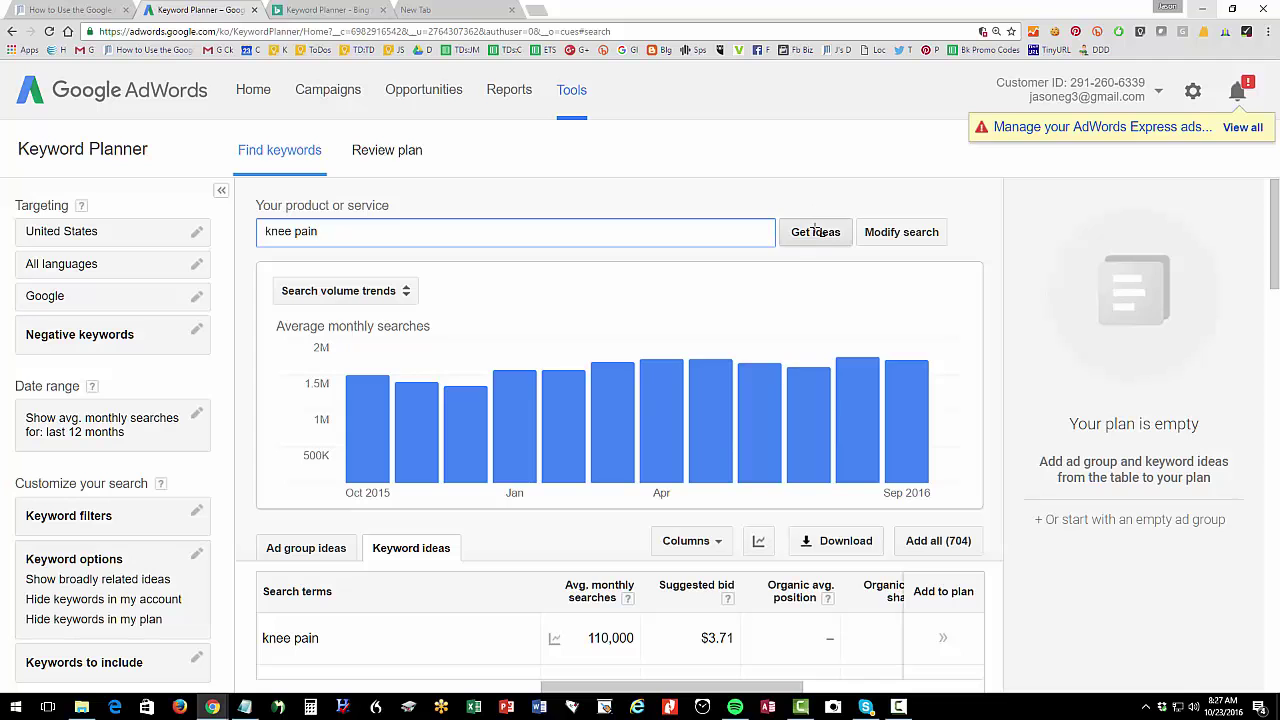
left_click(815, 231)
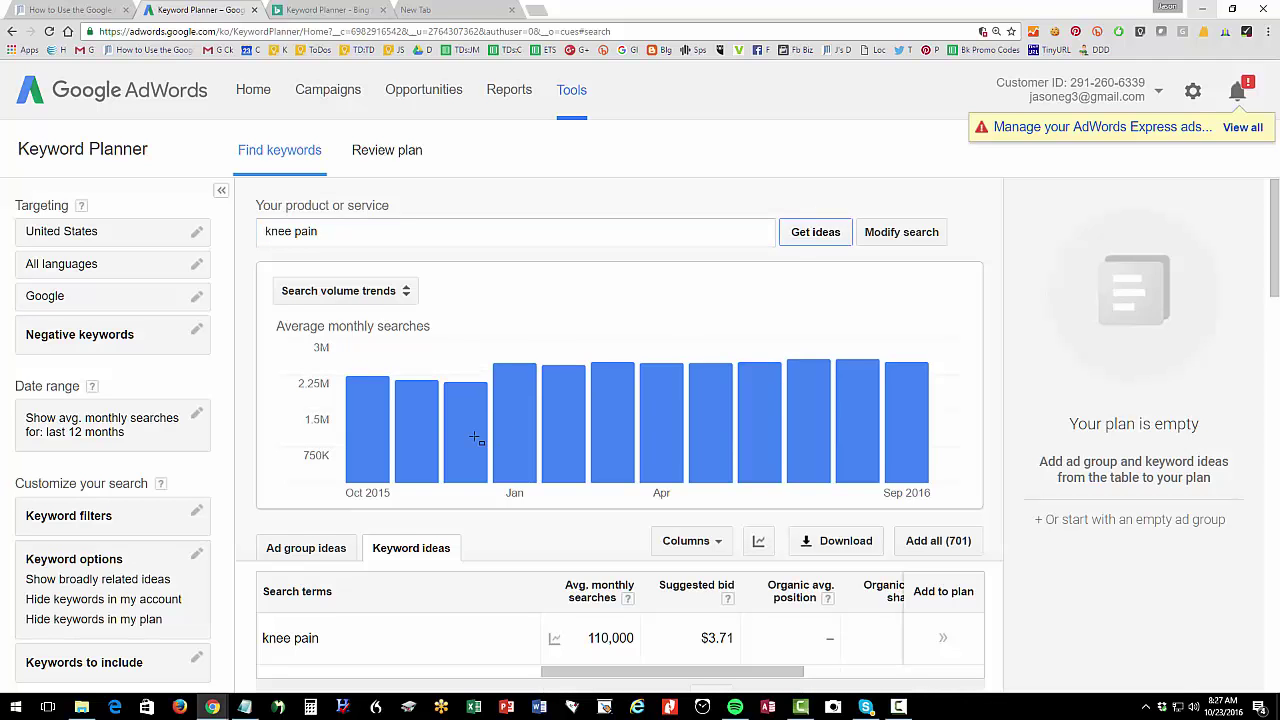
Sort the keyword ideas for "knee pain" by average monthly searches, highest first
scroll(450, 300, "down", 2)
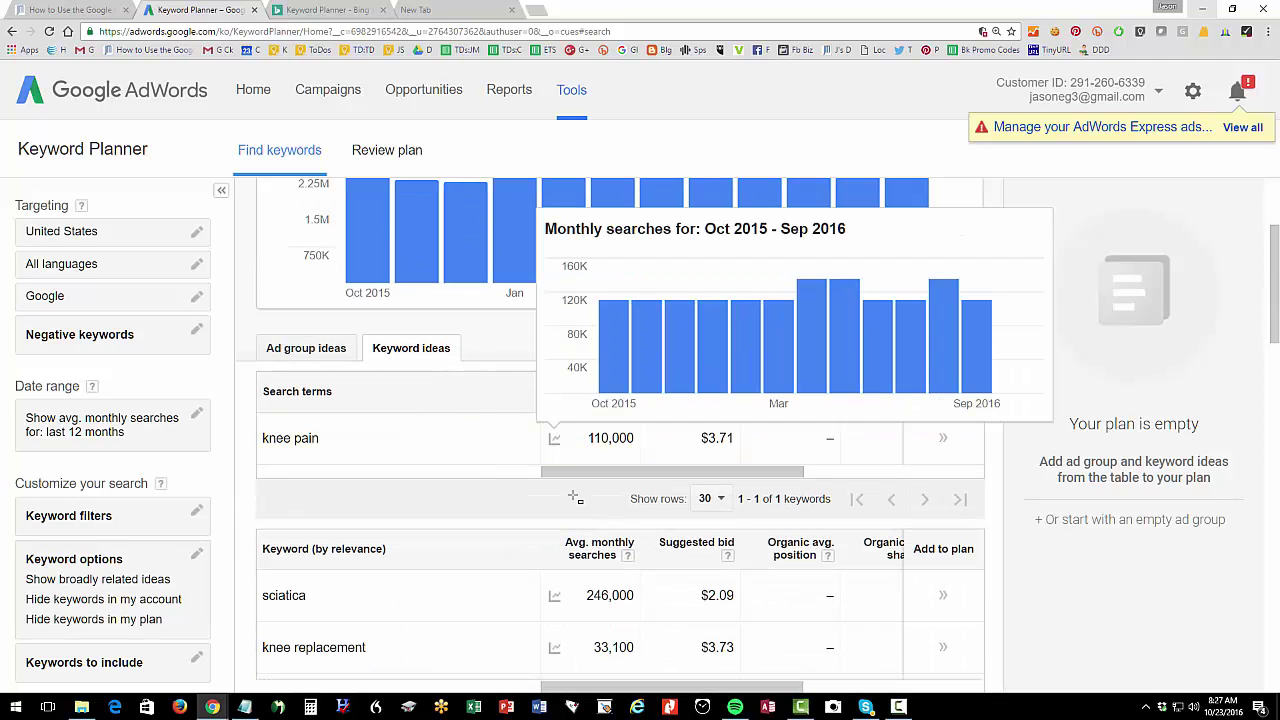
scroll(580, 490, "down", 2)
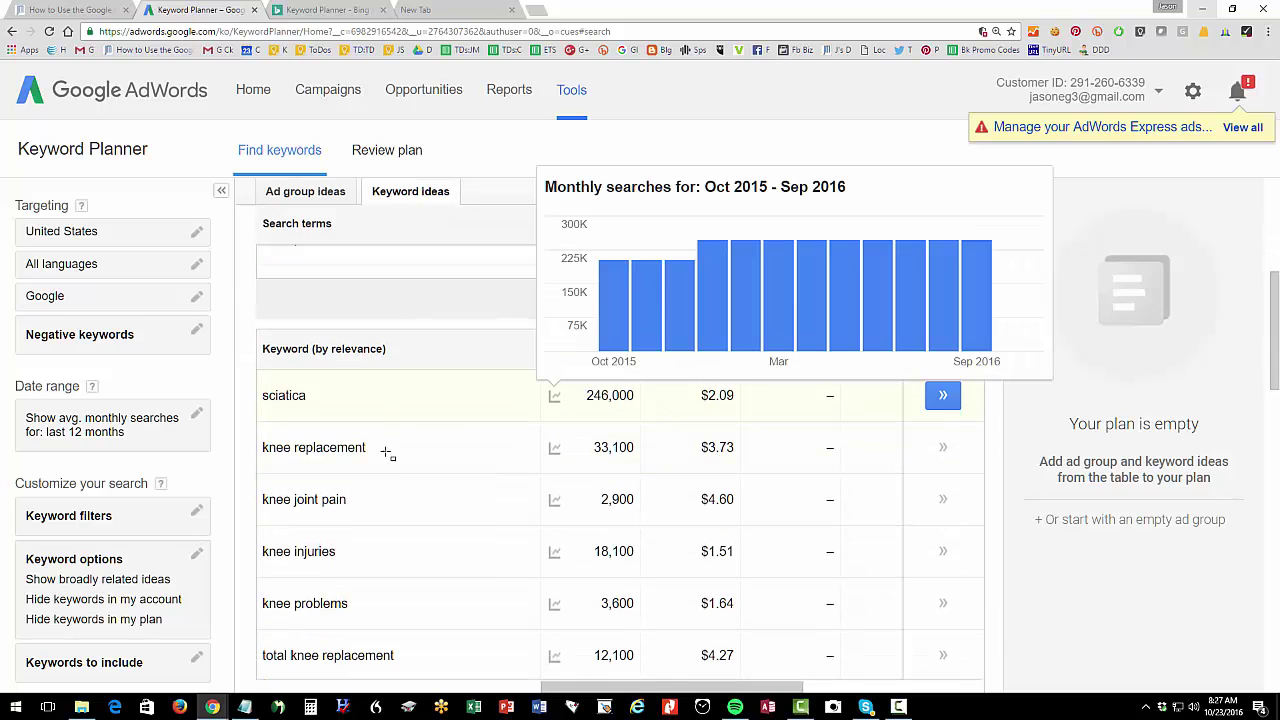
left_click(592, 346)
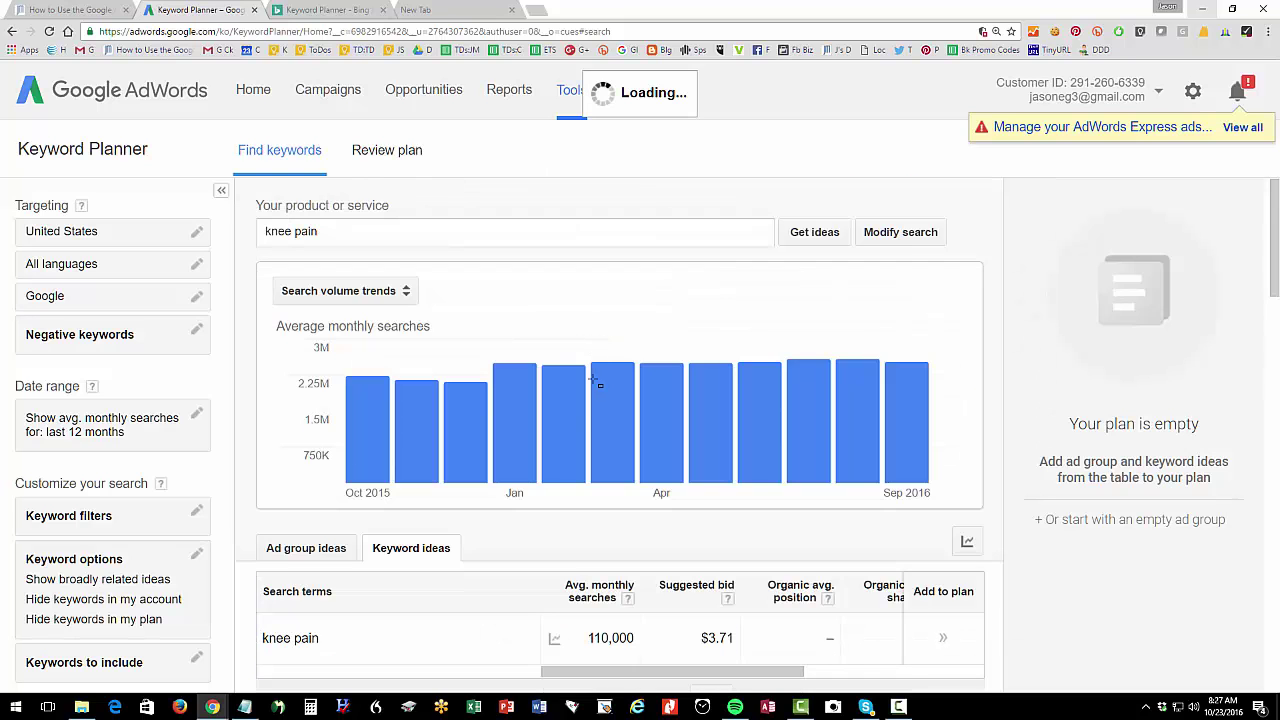
scroll(591, 417, "down", 4)
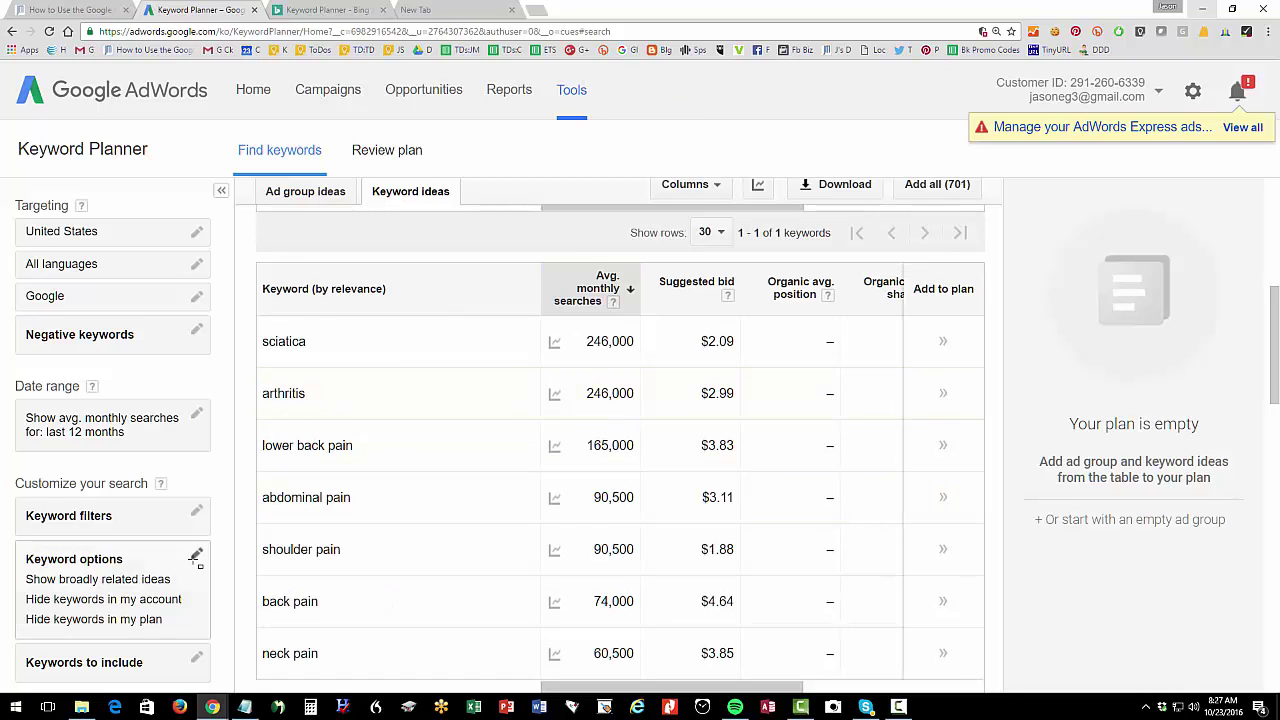
Turn on "Only show ideas closely related to my search terms" in the keyword options and save
left_click(197, 556)
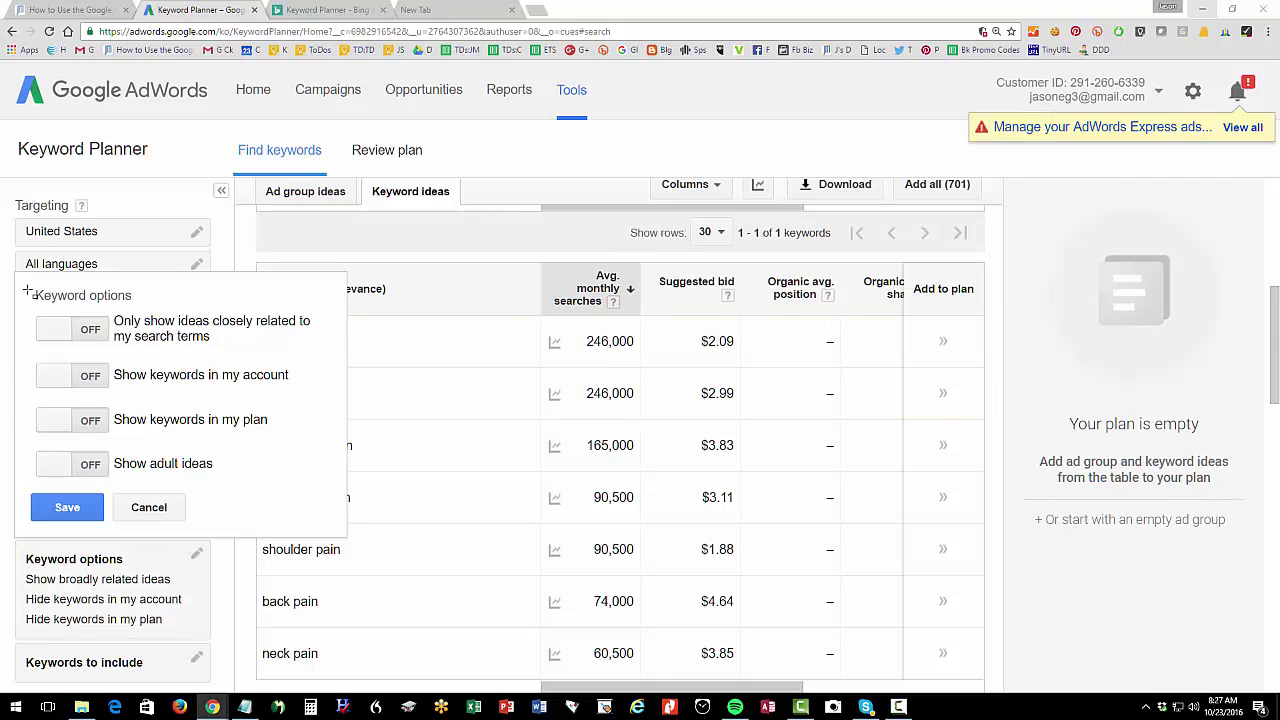
left_click_drag(303, 370, 338, 368)
left_click_drag(5, 545, 197, 627)
left_click_drag(19, 311, 133, 354)
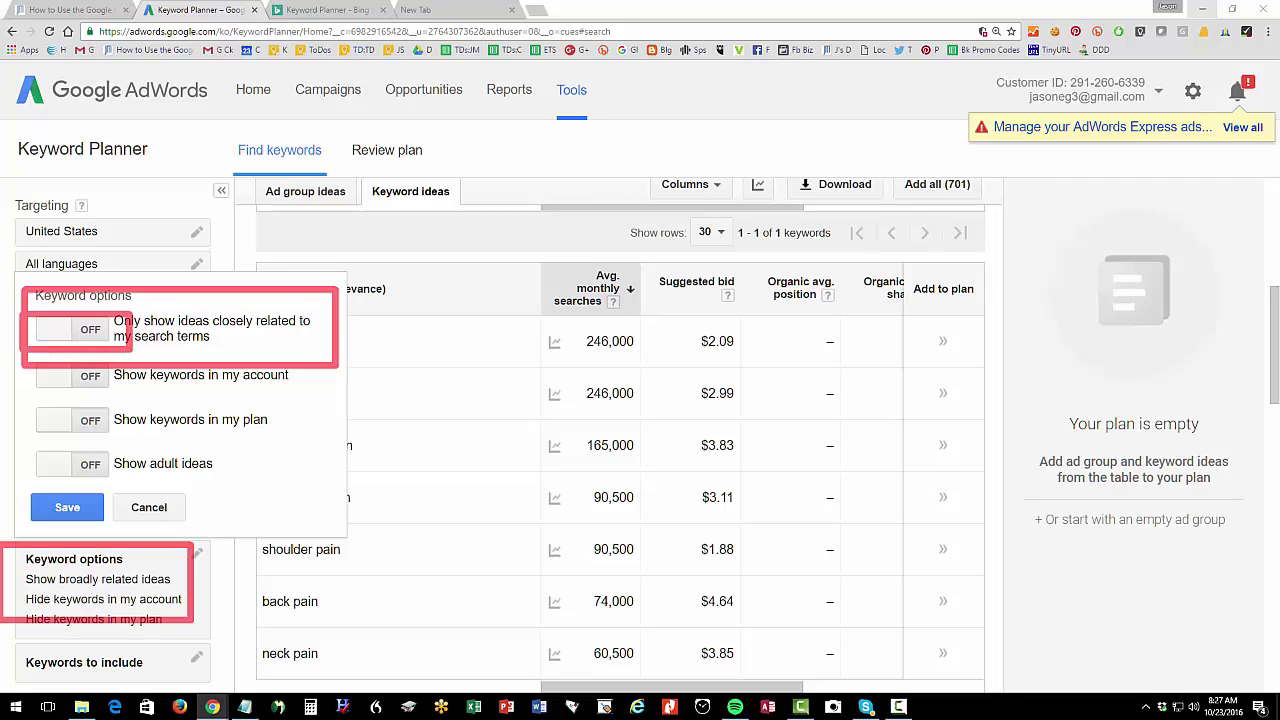
left_click(62, 333)
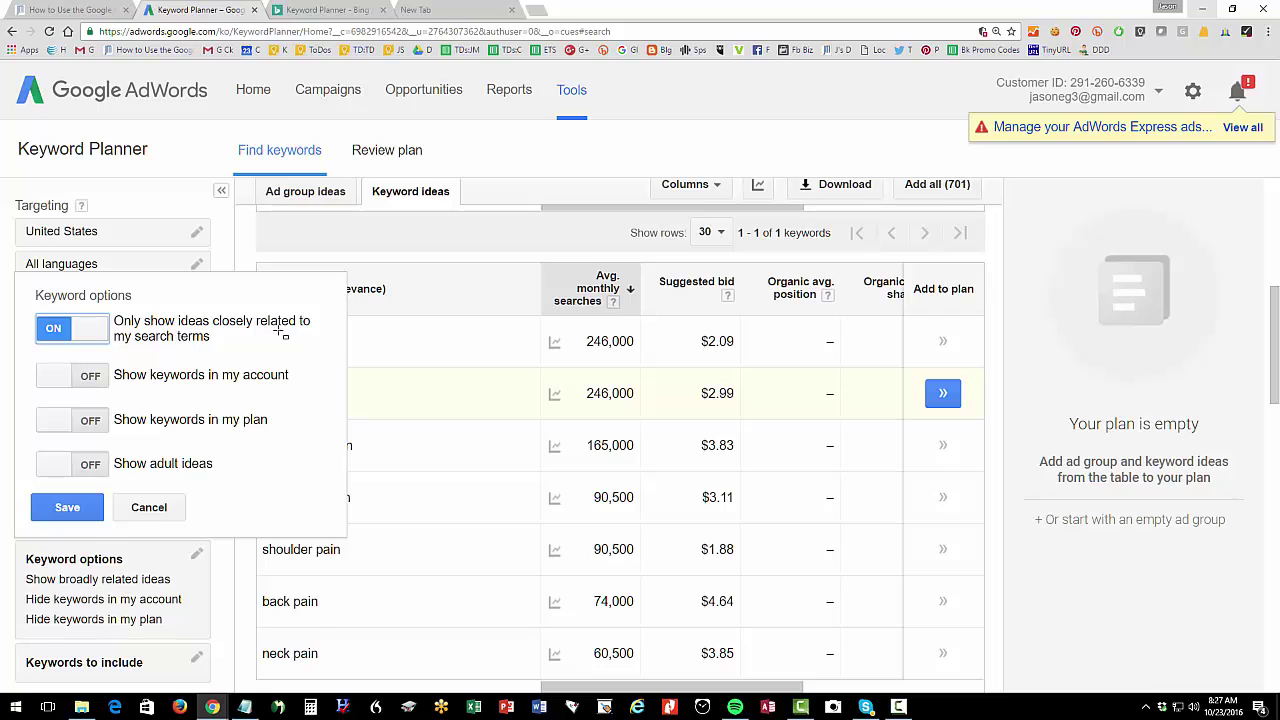
left_click(56, 505)
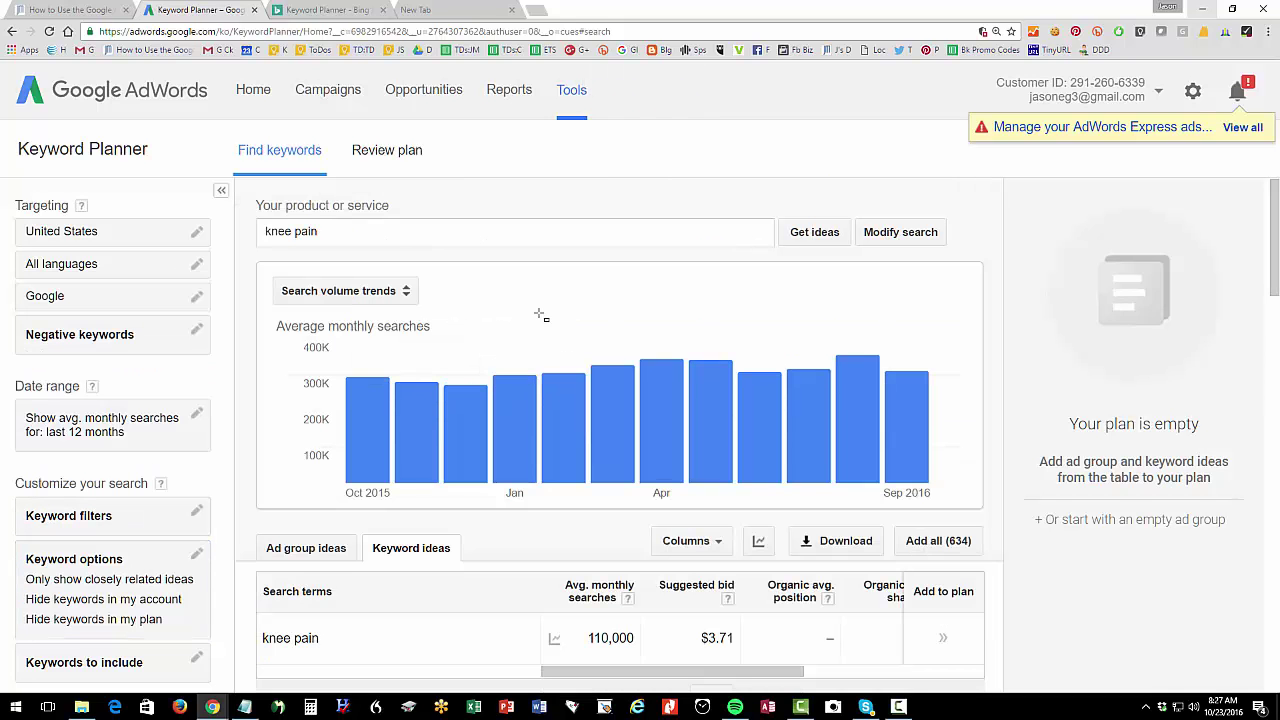
Review the closely related knee pain keywords and compare their average monthly searches with those of the main term
scroll(540, 316, "down", 3)
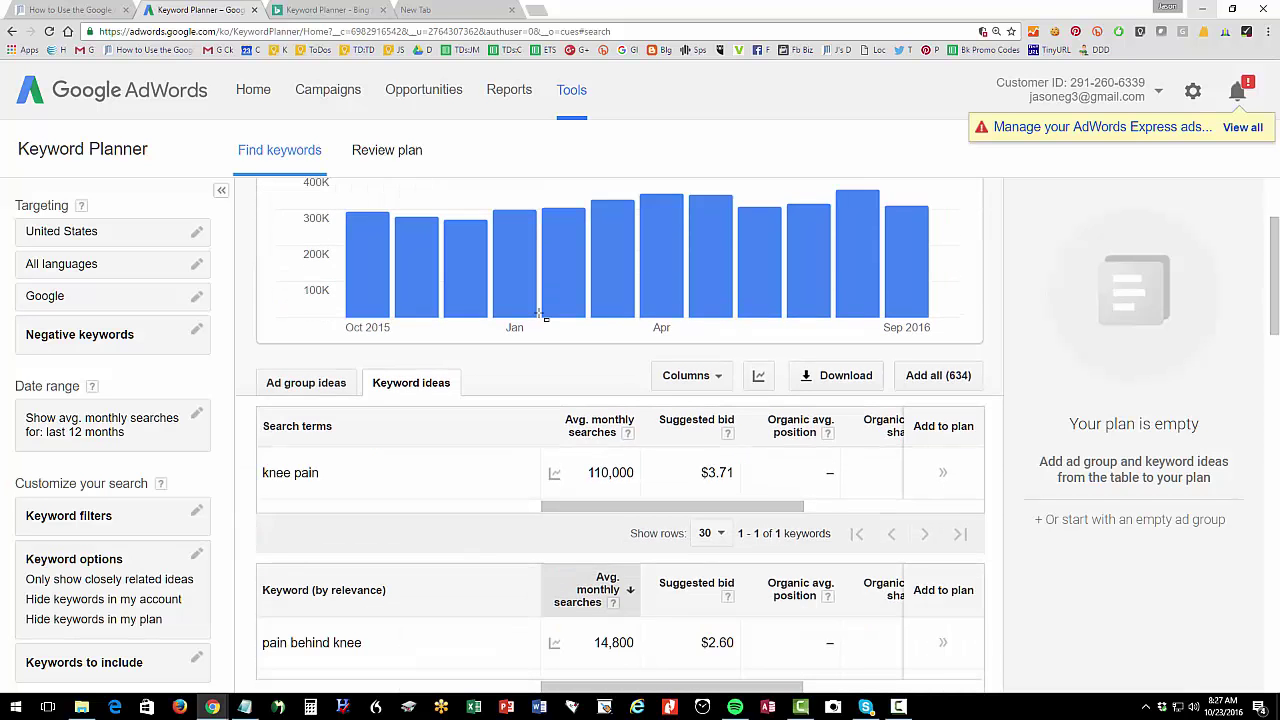
scroll(560, 381, "down", 1)
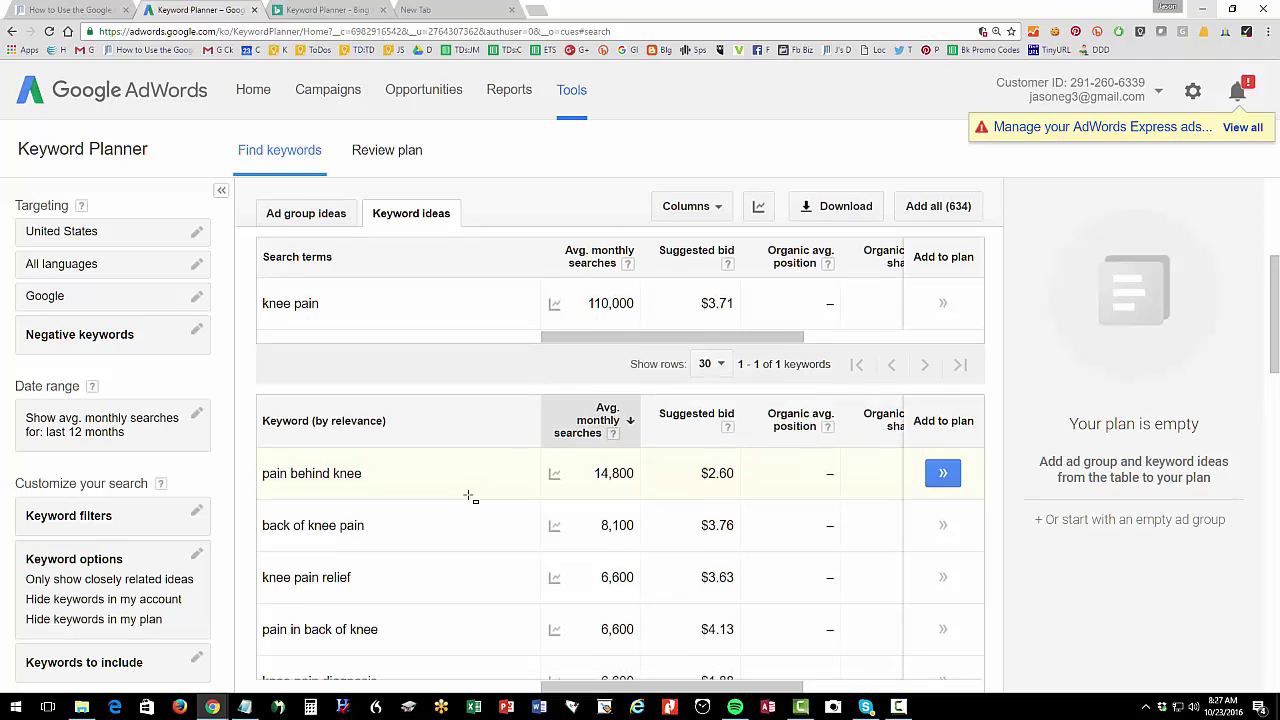
scroll(470, 497, "down", 2)
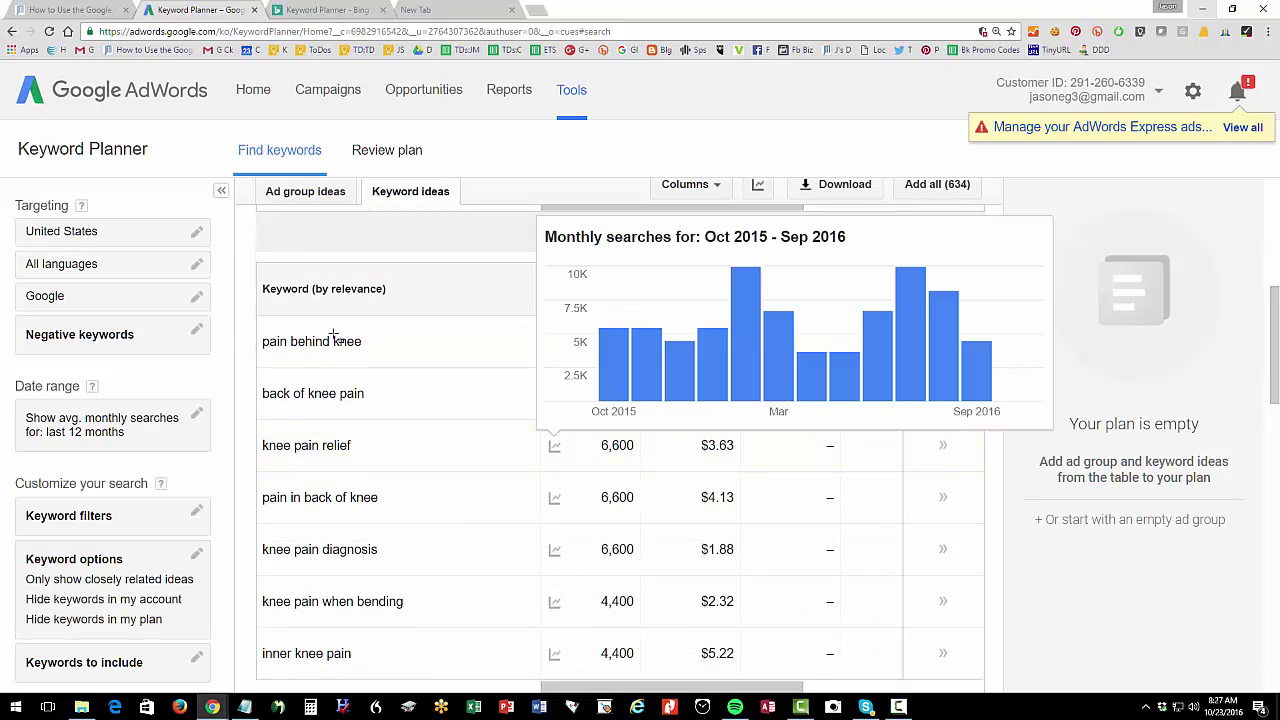
mouse_move(591, 388)
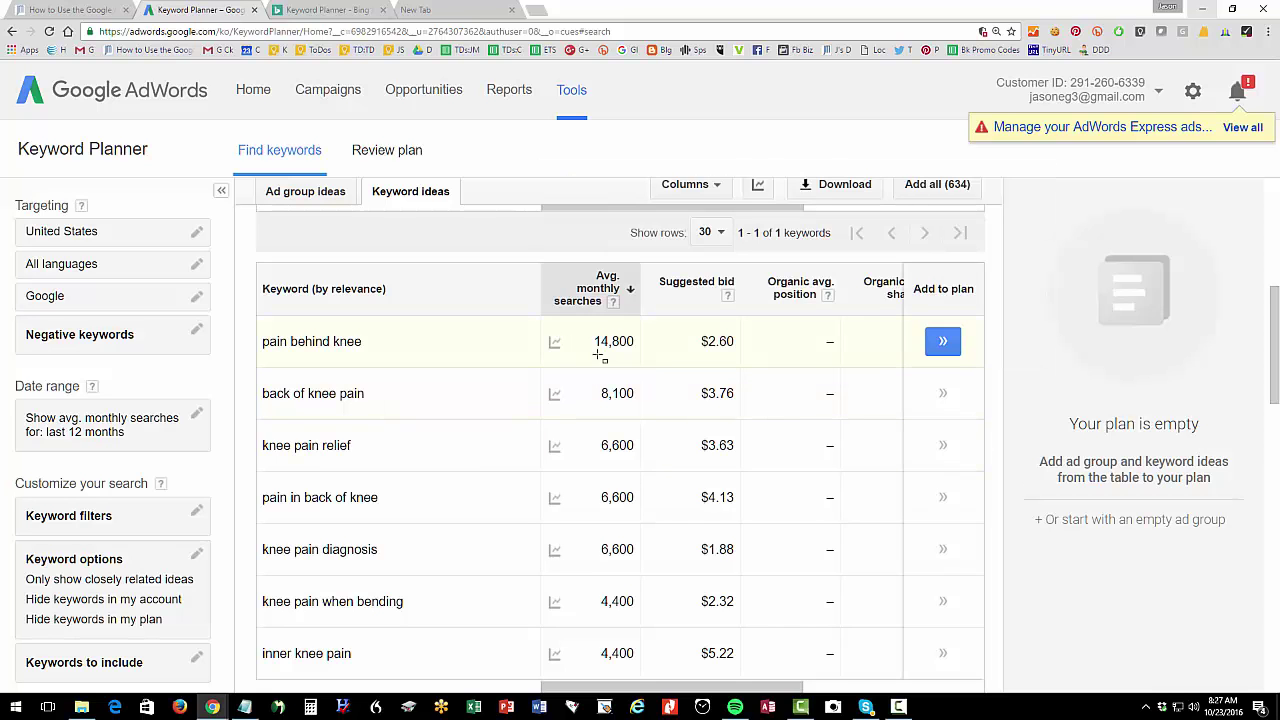
left_click_drag(594, 341, 637, 341)
scroll(598, 352, "up", 3)
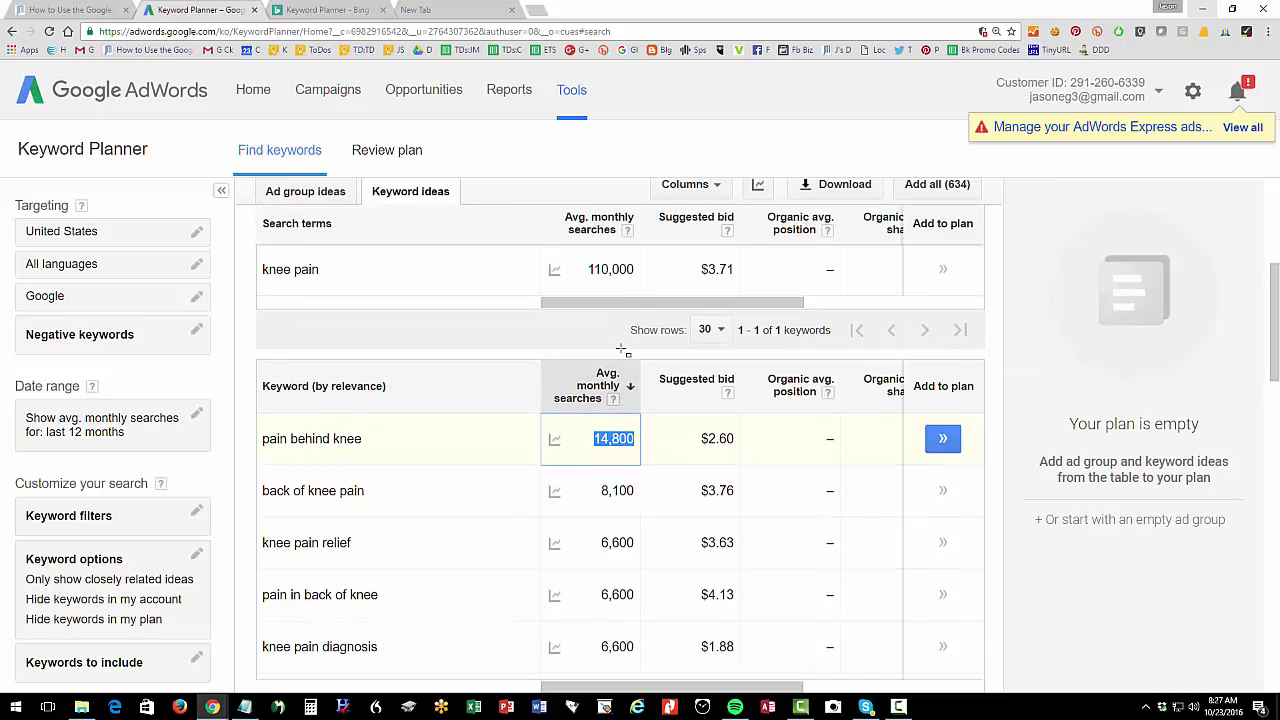
scroll(588, 398, "down", 1)
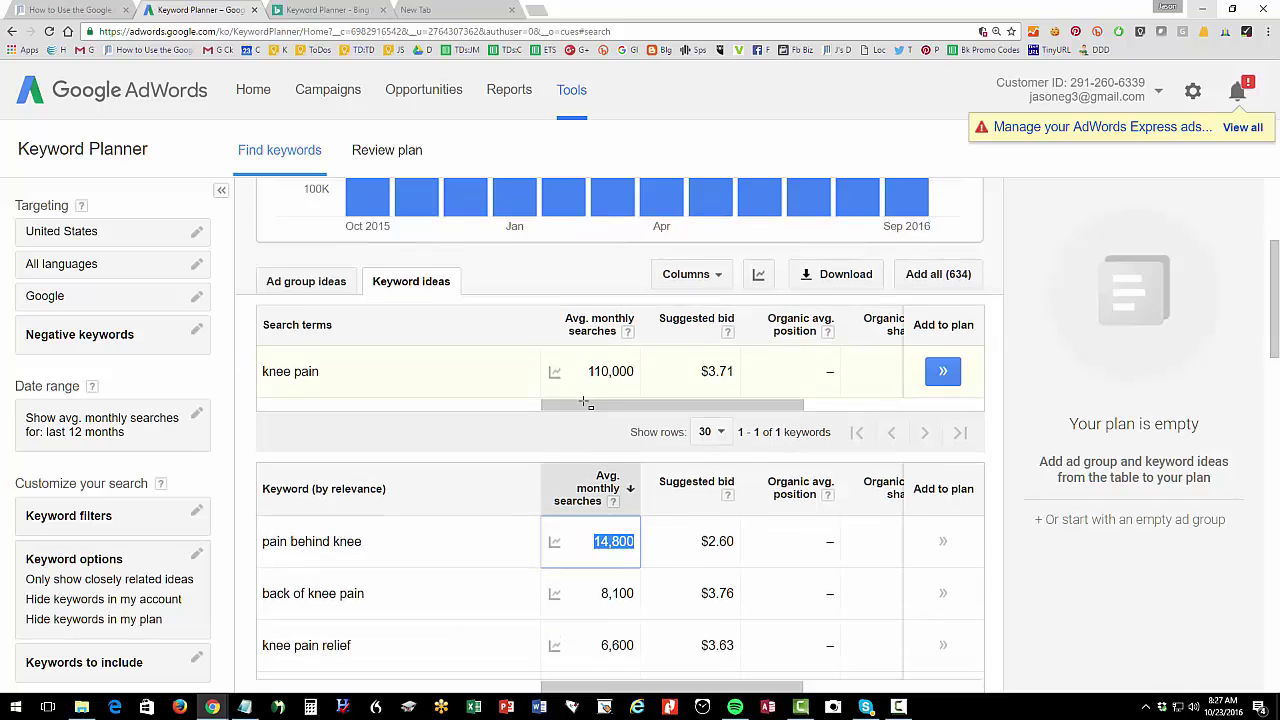
scroll(583, 401, "down", 1)
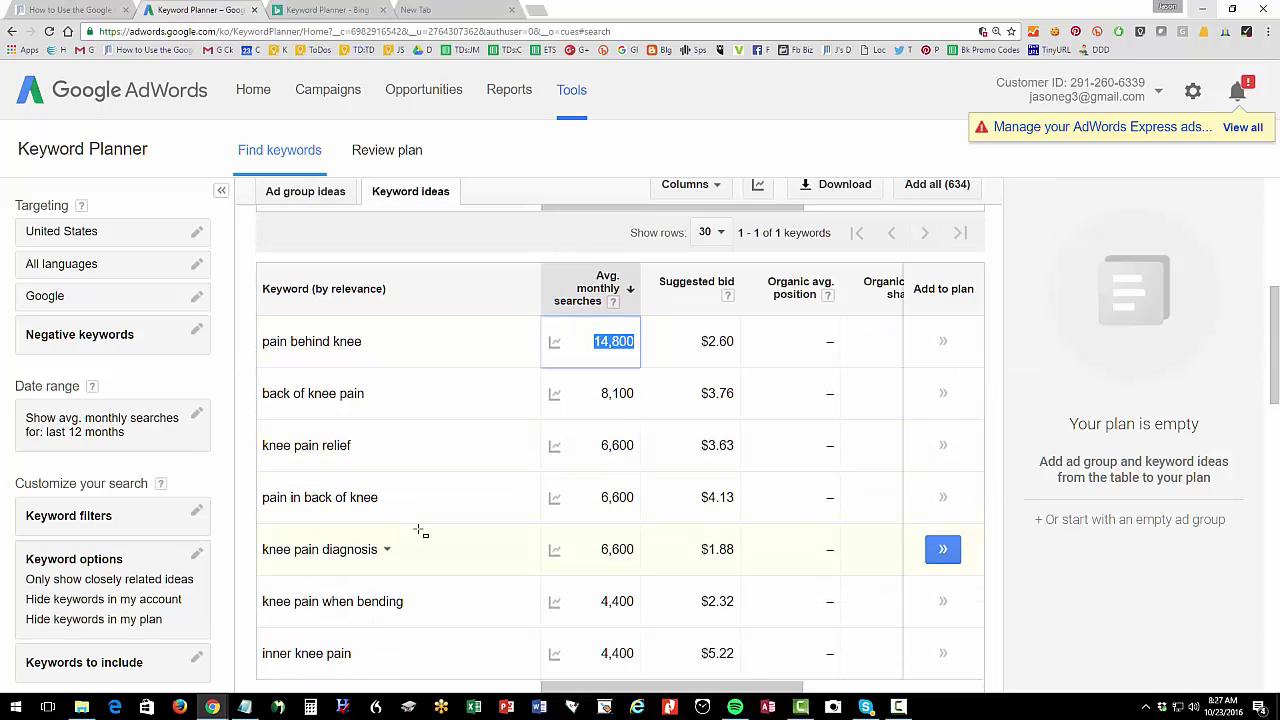
scroll(555, 515, "down", 1)
scroll(548, 512, "down", 1)
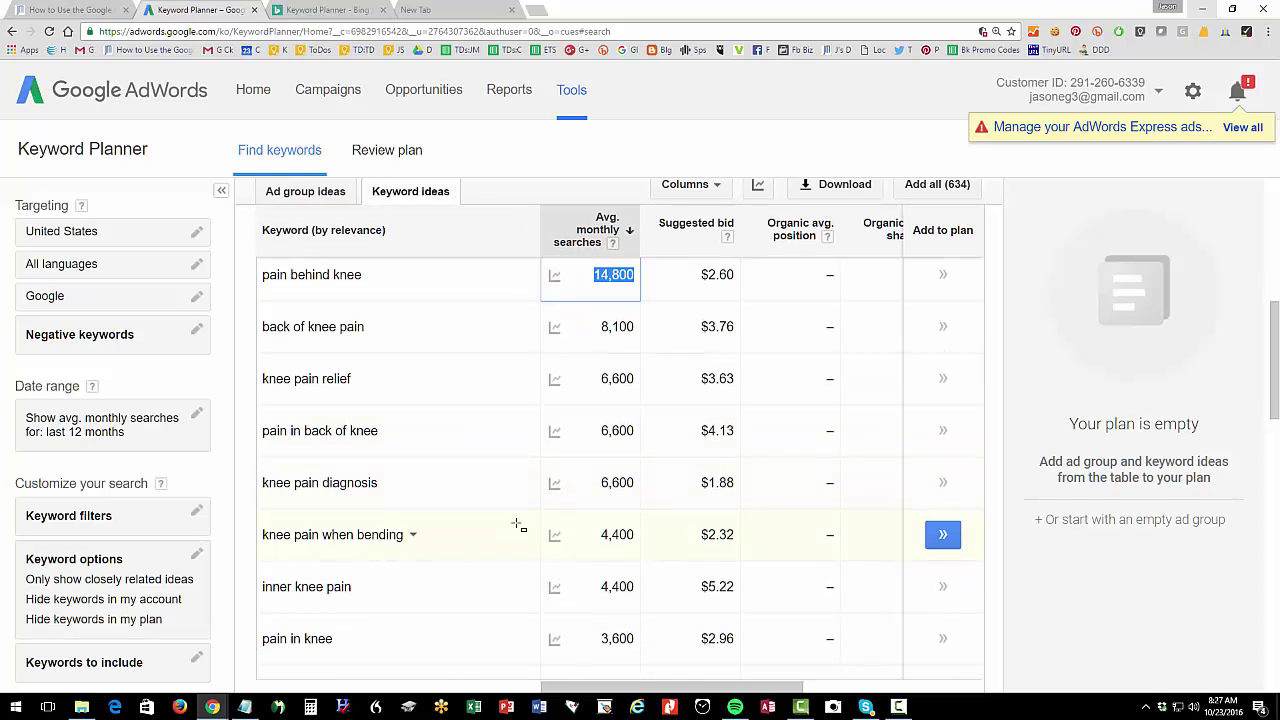
scroll(572, 556, "down", 1)
scroll(600, 537, "down", 1)
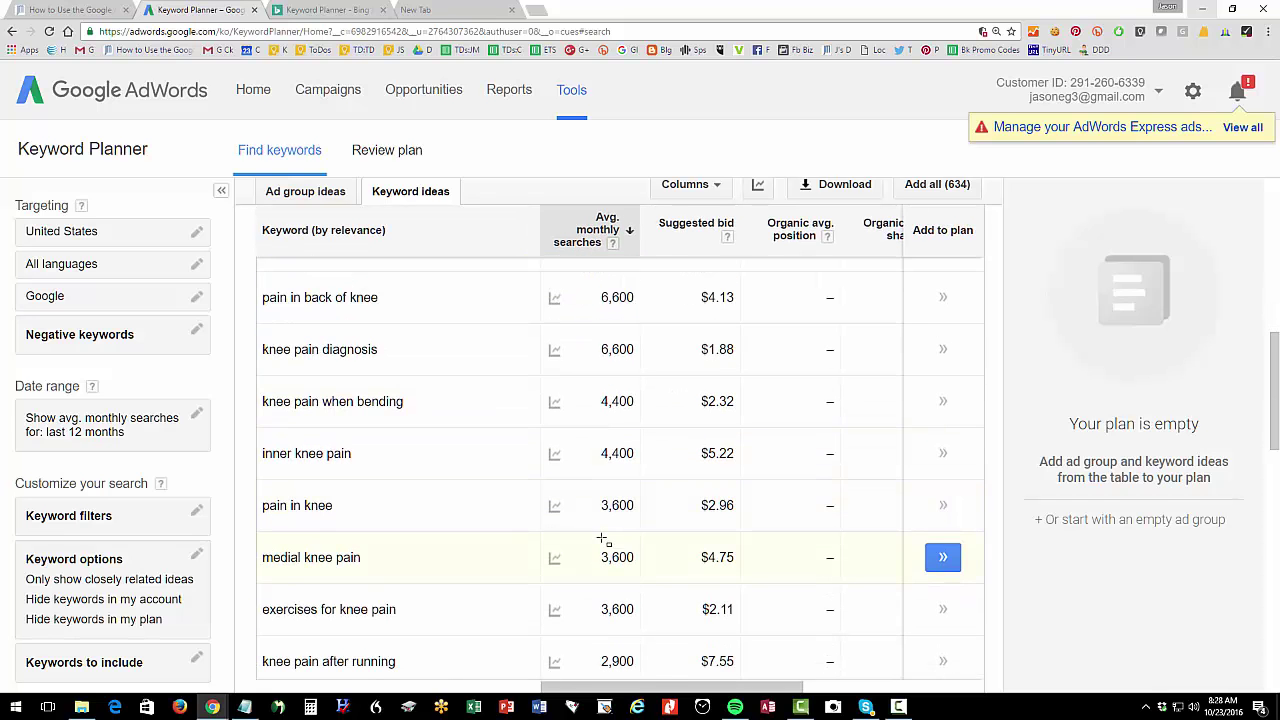
Replace the product or service term with "knee surgeon" and get new keyword ideas
scroll(349, 503, "up", 5)
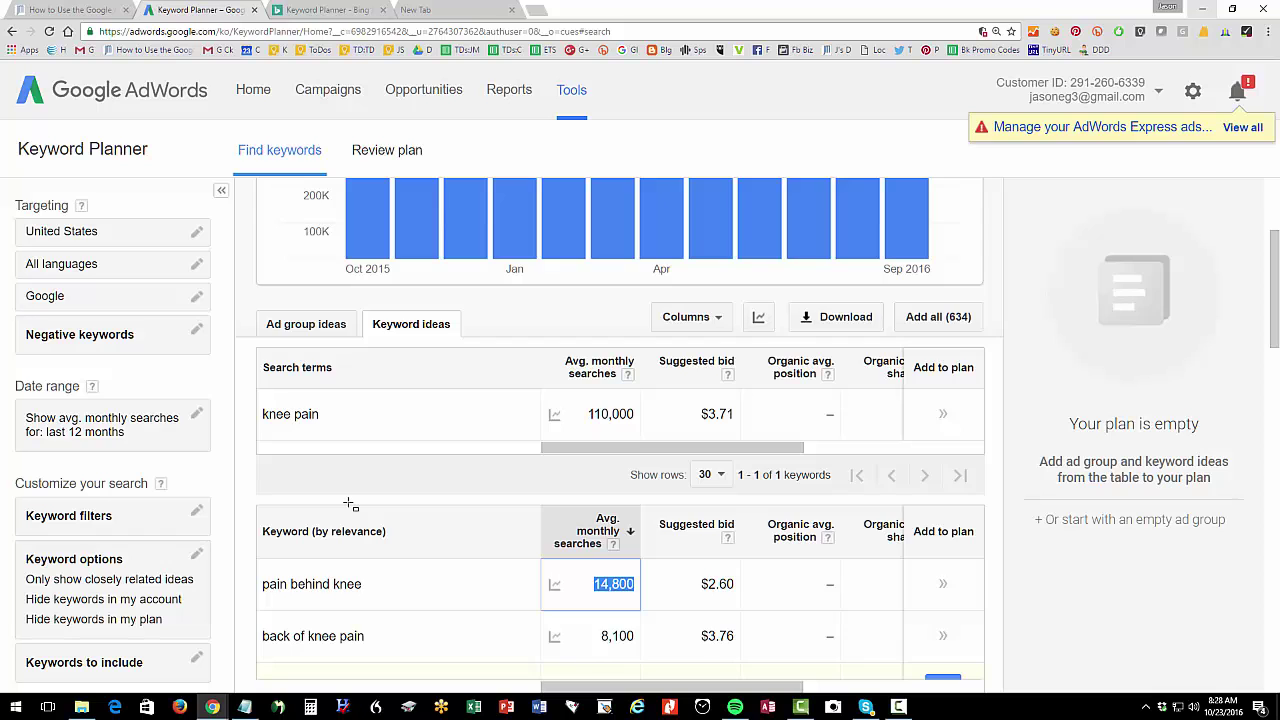
scroll(349, 503, "up", 3)
left_click_drag(333, 233, 232, 235)
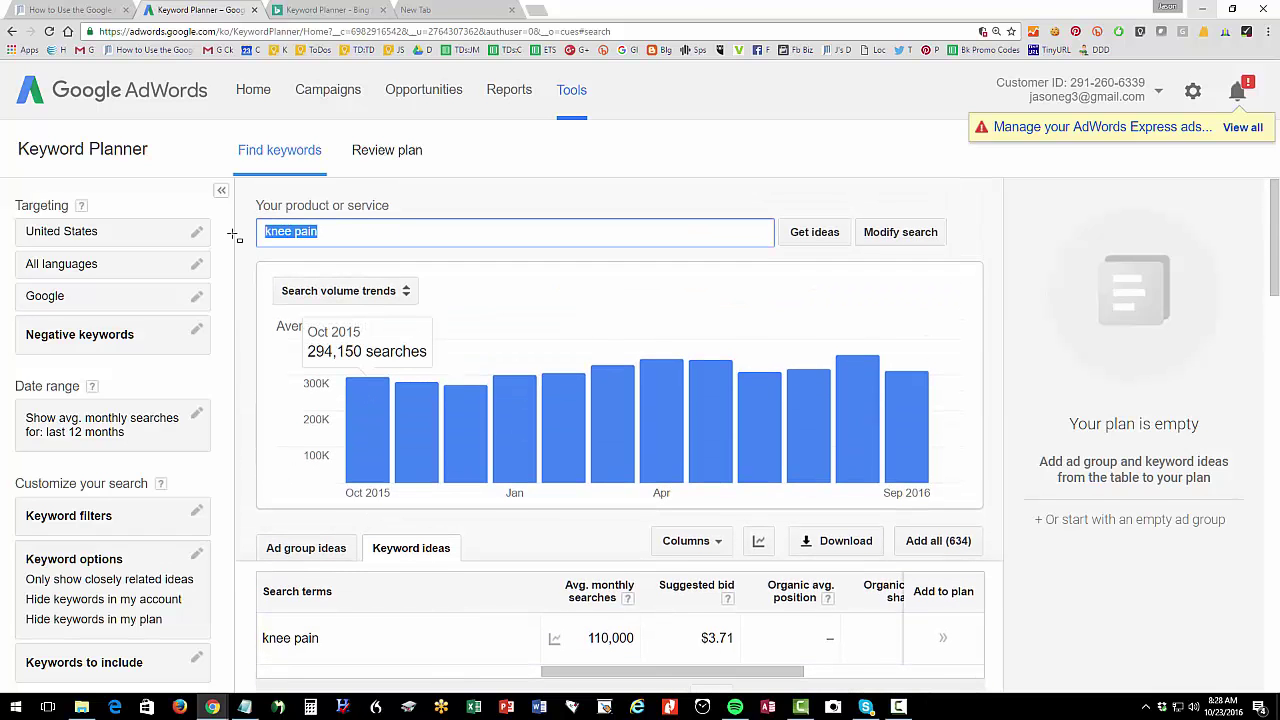
type("knee surgeon")
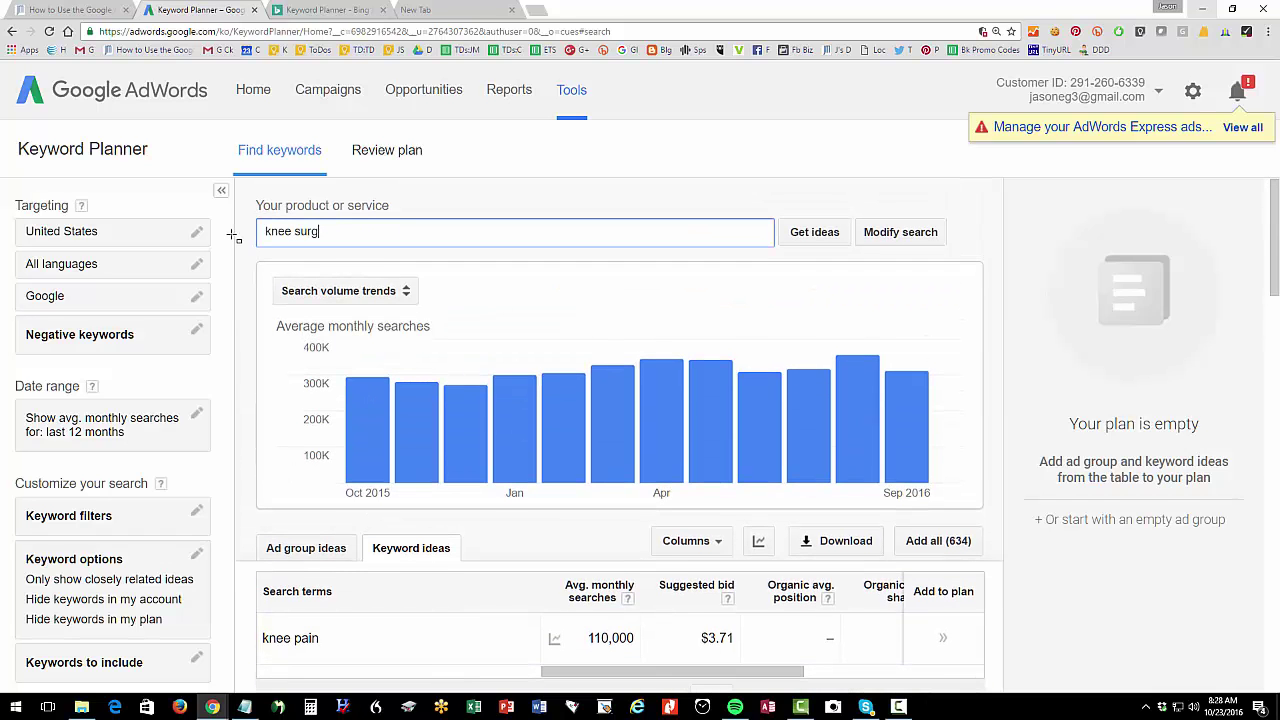
left_click(805, 230)
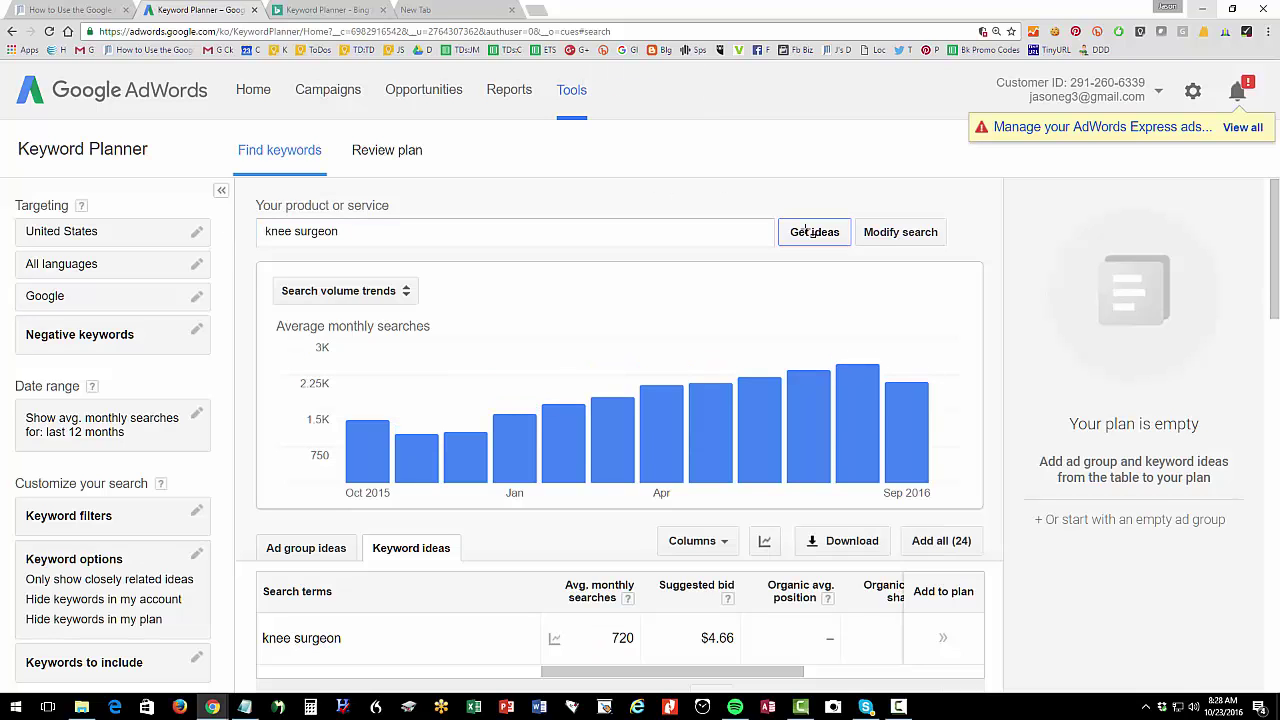
Review the helper words and average monthly searches of the ideas related to "knee surgeon", such as "best knee replacement surgeon"
scroll(655, 318, "down", 5)
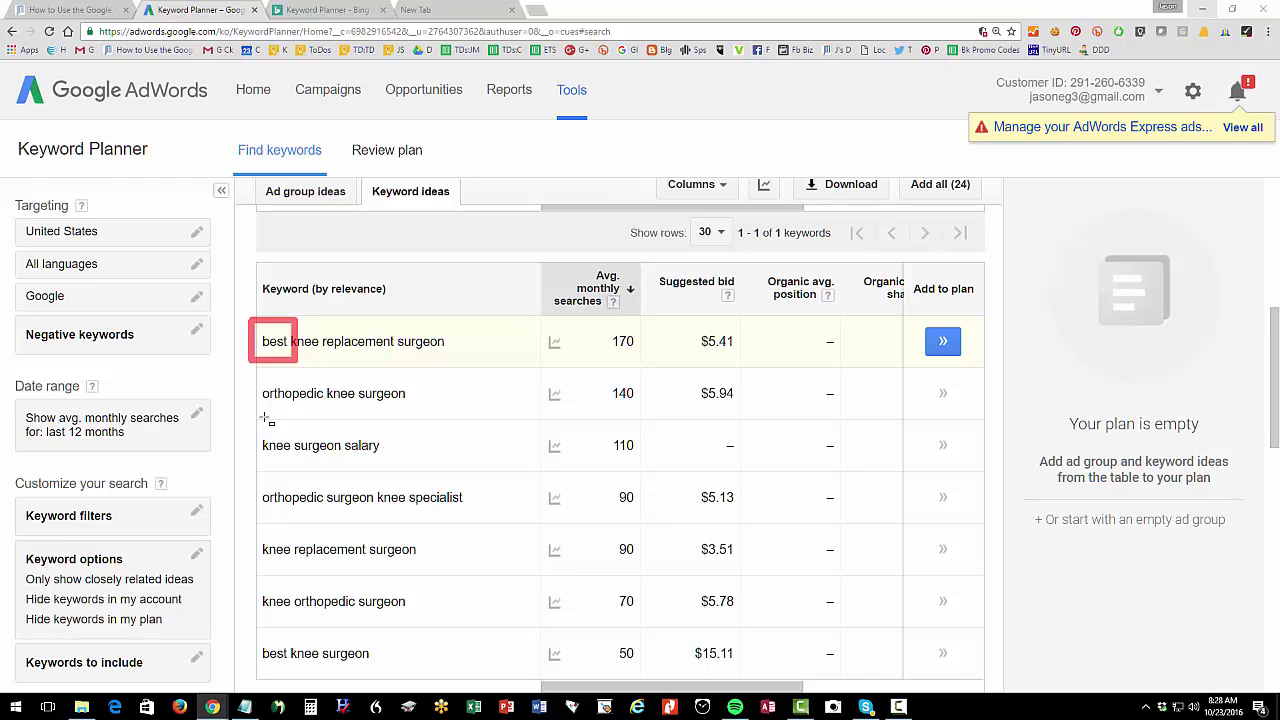
left_click_drag(247, 378, 325, 417)
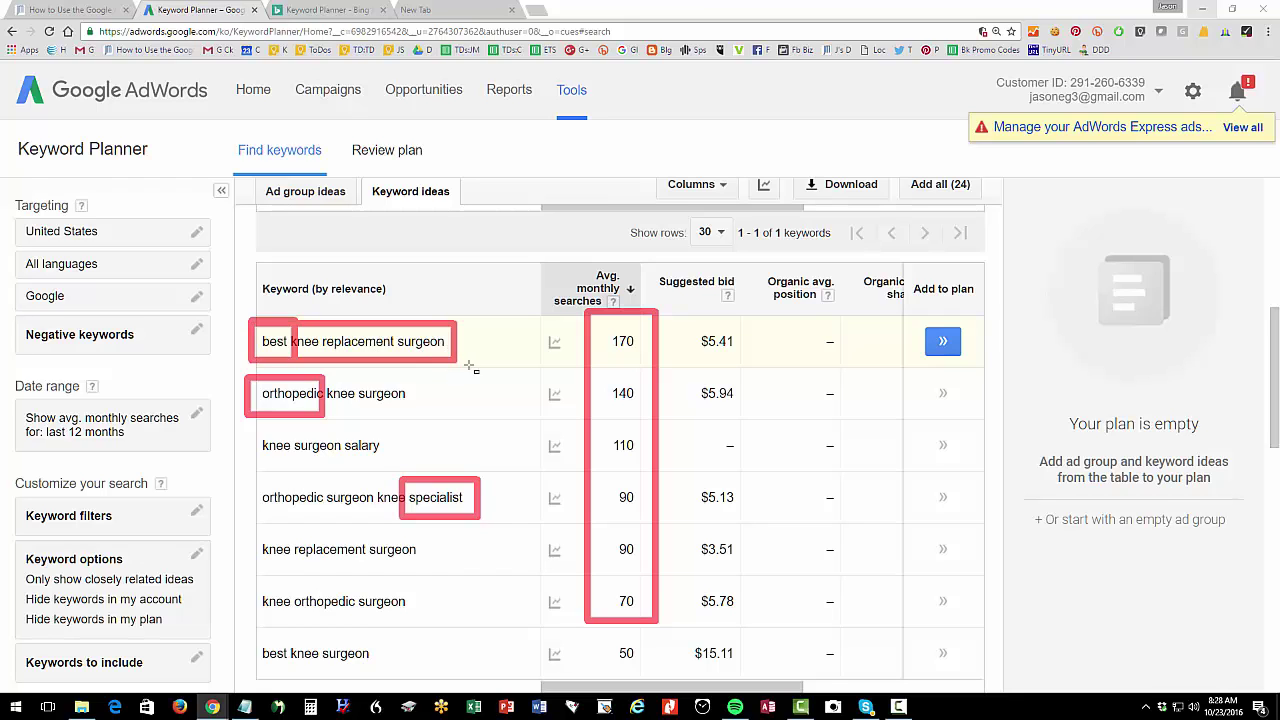
left_click_drag(604, 322, 646, 360)
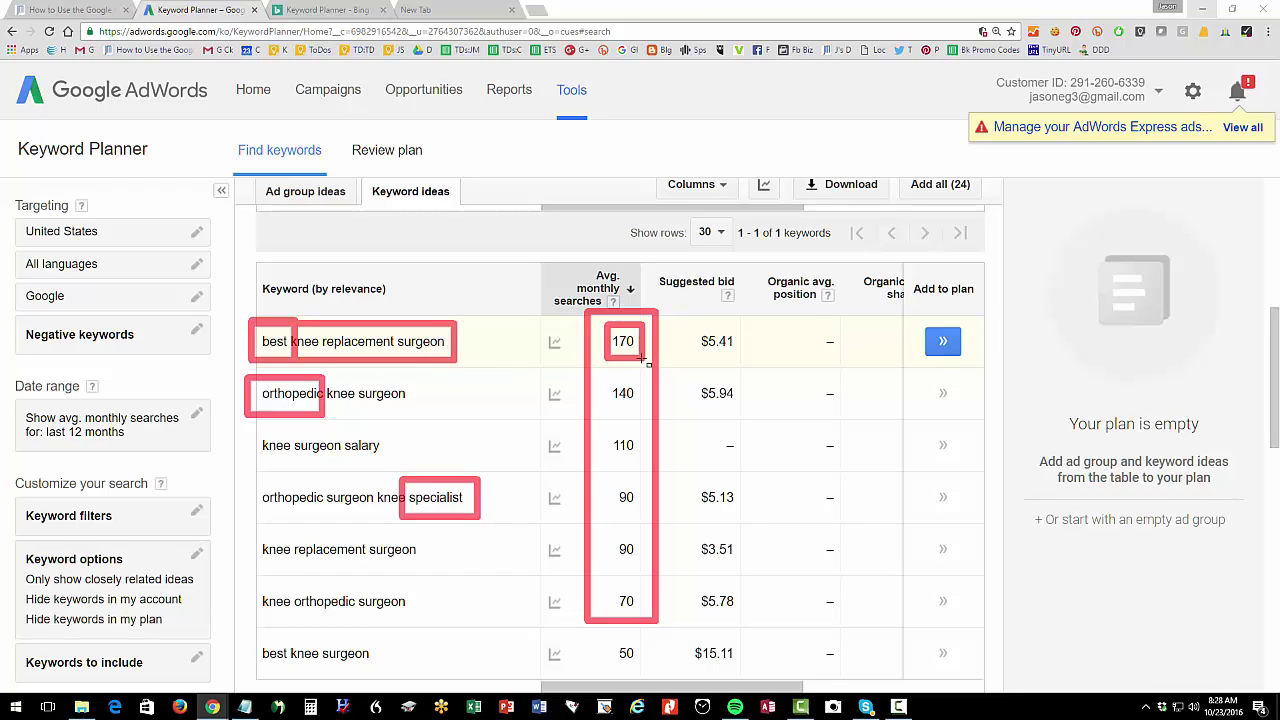
left_click_drag(450, 320, 514, 363)
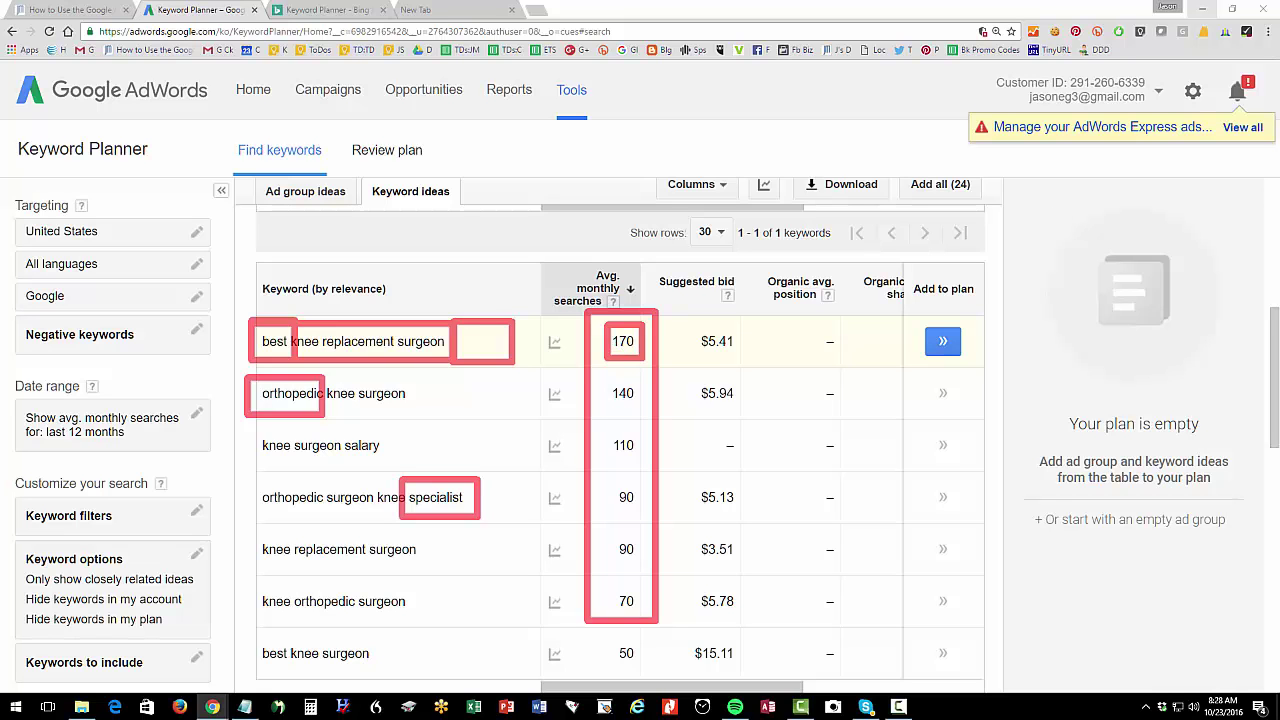
scroll(320, 300, "up", 3)
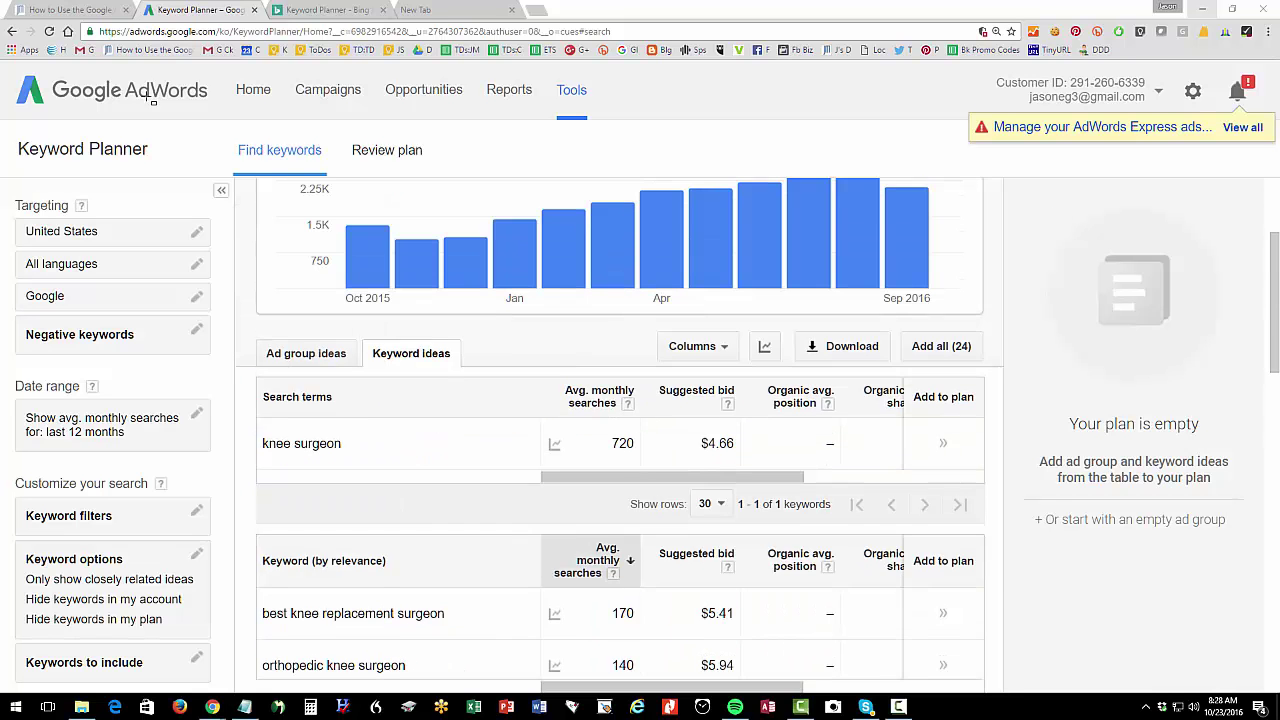
Switch to the how-to article and highlight the Task #2 title "Keyword Volume: Fish Where the Fish Are!"
key("ctrl+1")
left_click(366, 351)
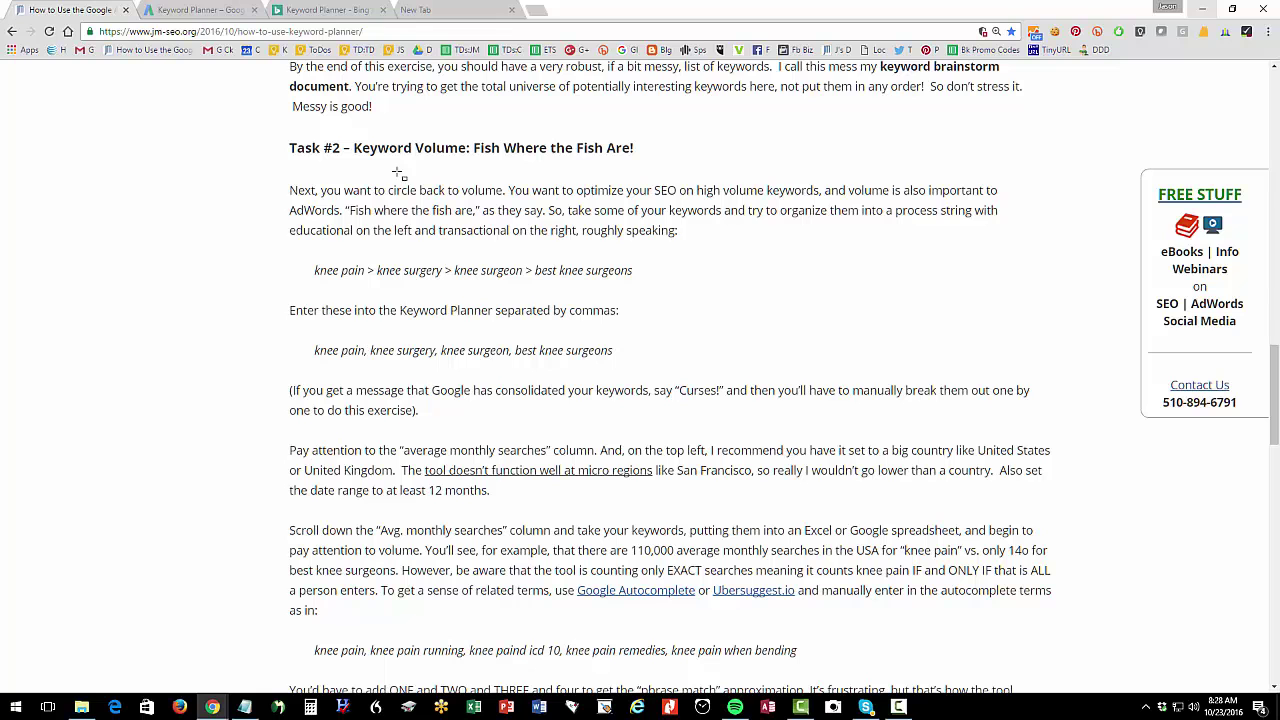
left_click_drag(352, 148, 643, 148)
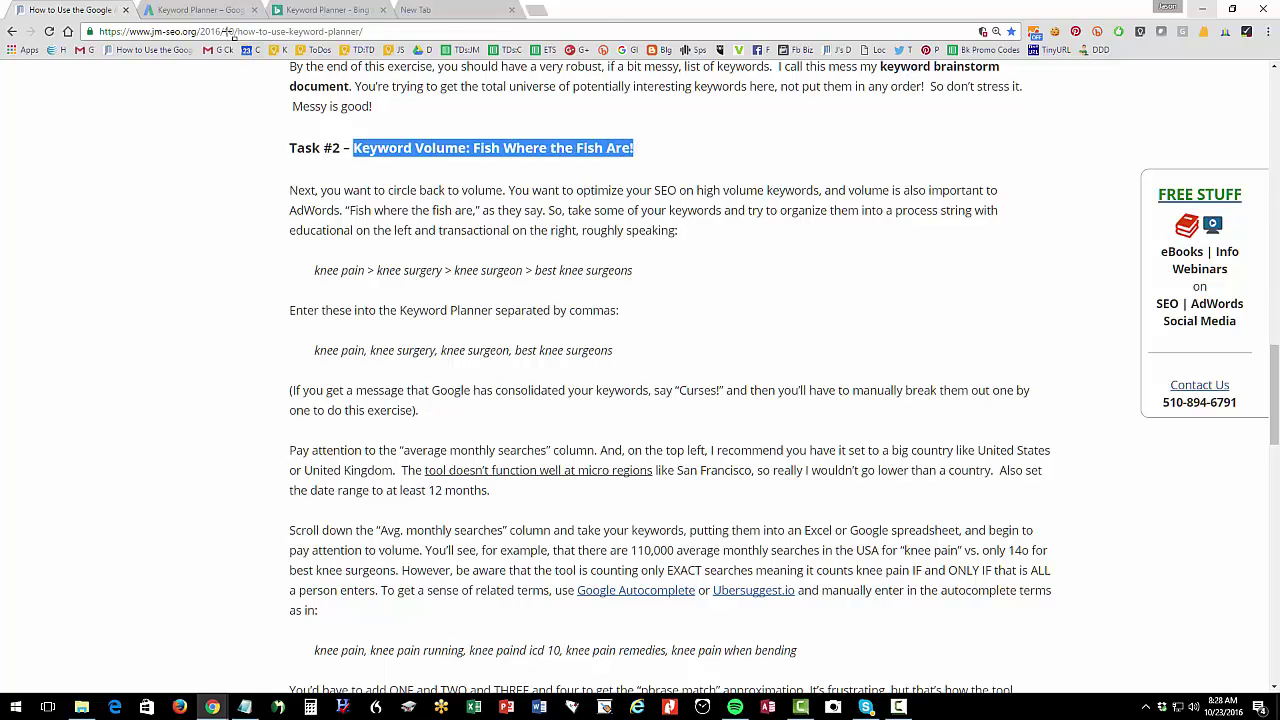
Return to the Keyword Planner, add "knee specialist" and "orthopedic surgeon" after "knee surgeon" and get ideas
left_click(218, 18)
scroll(466, 330, "up", 2)
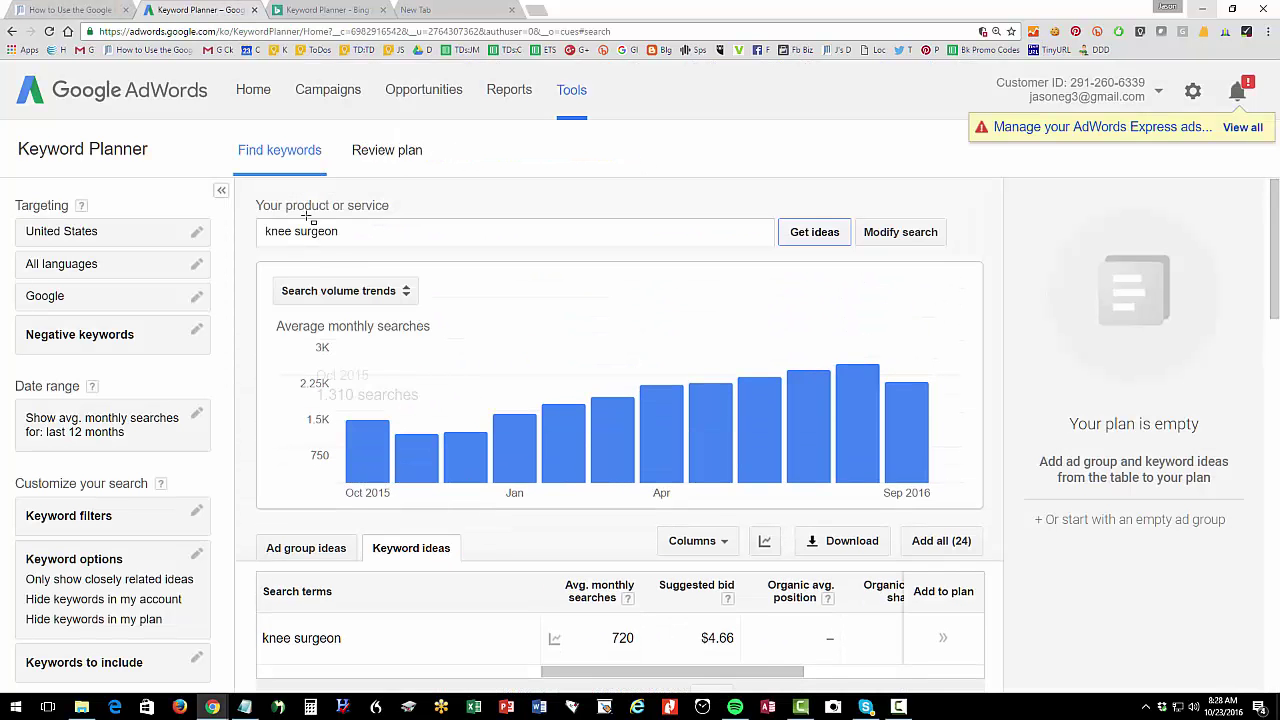
left_click(355, 234)
type(", ")
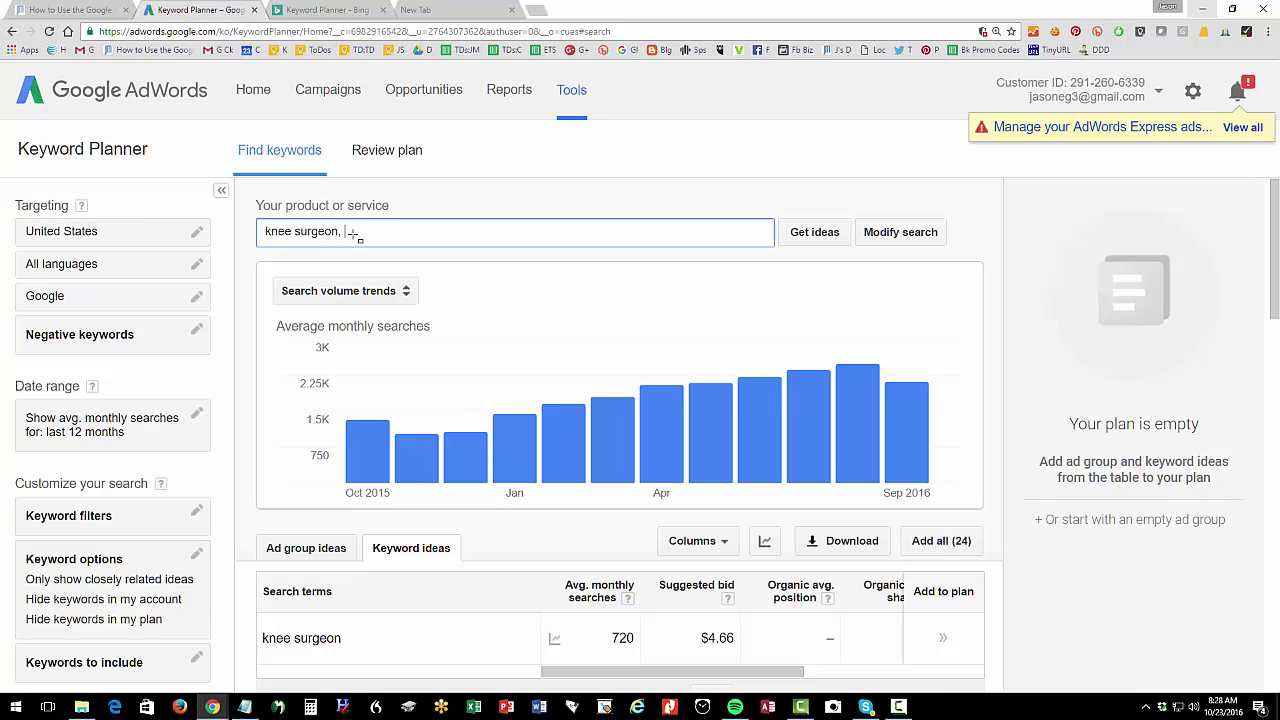
type("knee specialist, orthopedic surgeon")
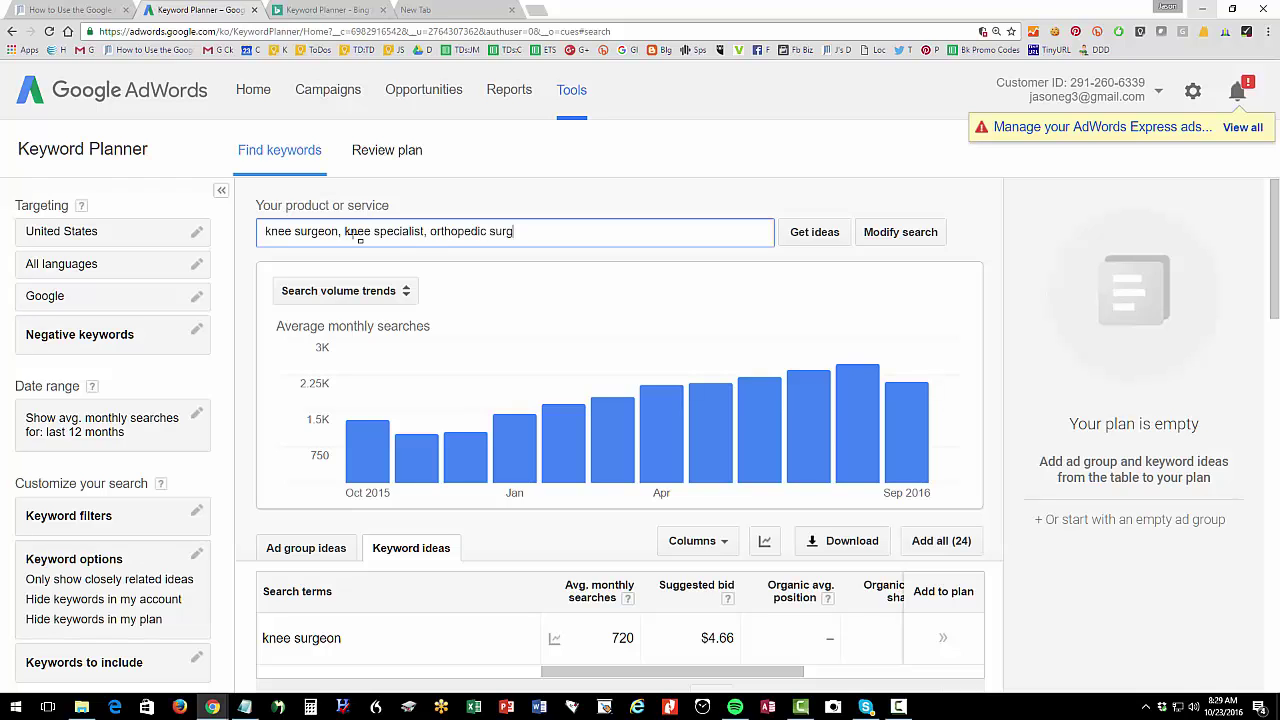
left_click(815, 228)
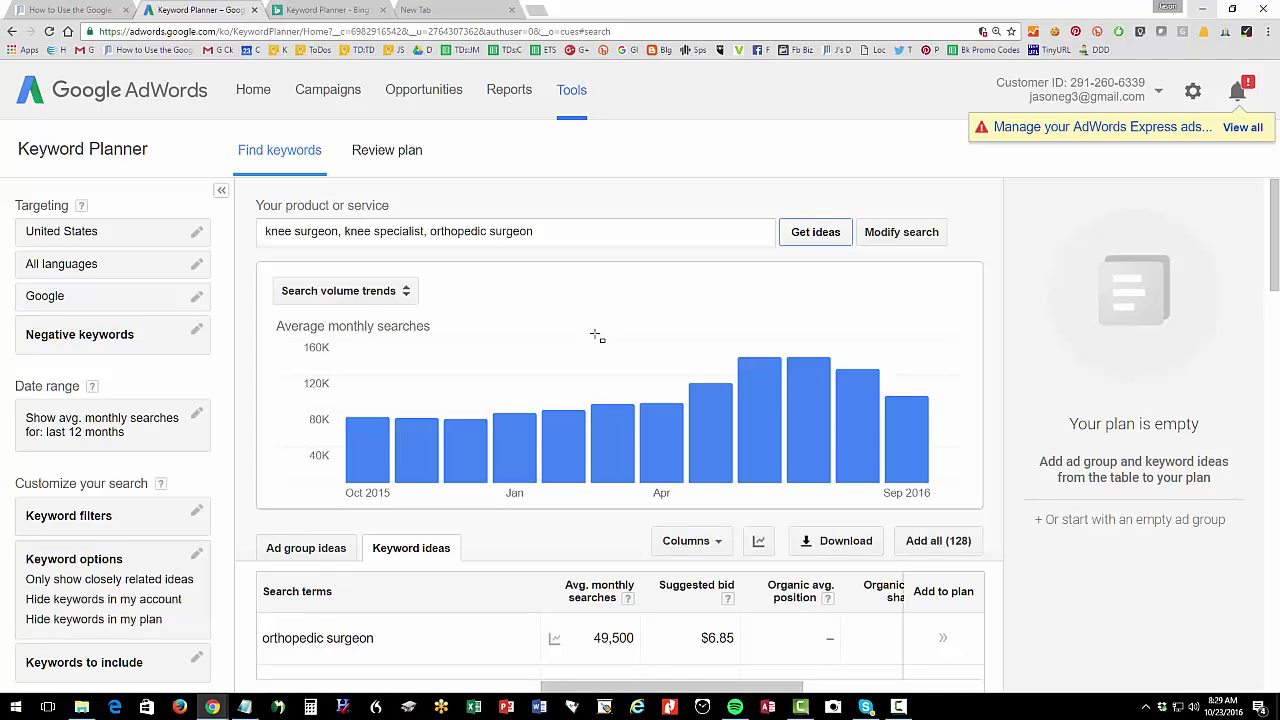
Compare the average monthly searches of "orthopedic surgeon", "knee specialist" and "knee surgeon"
scroll(600, 380, "down", 2)
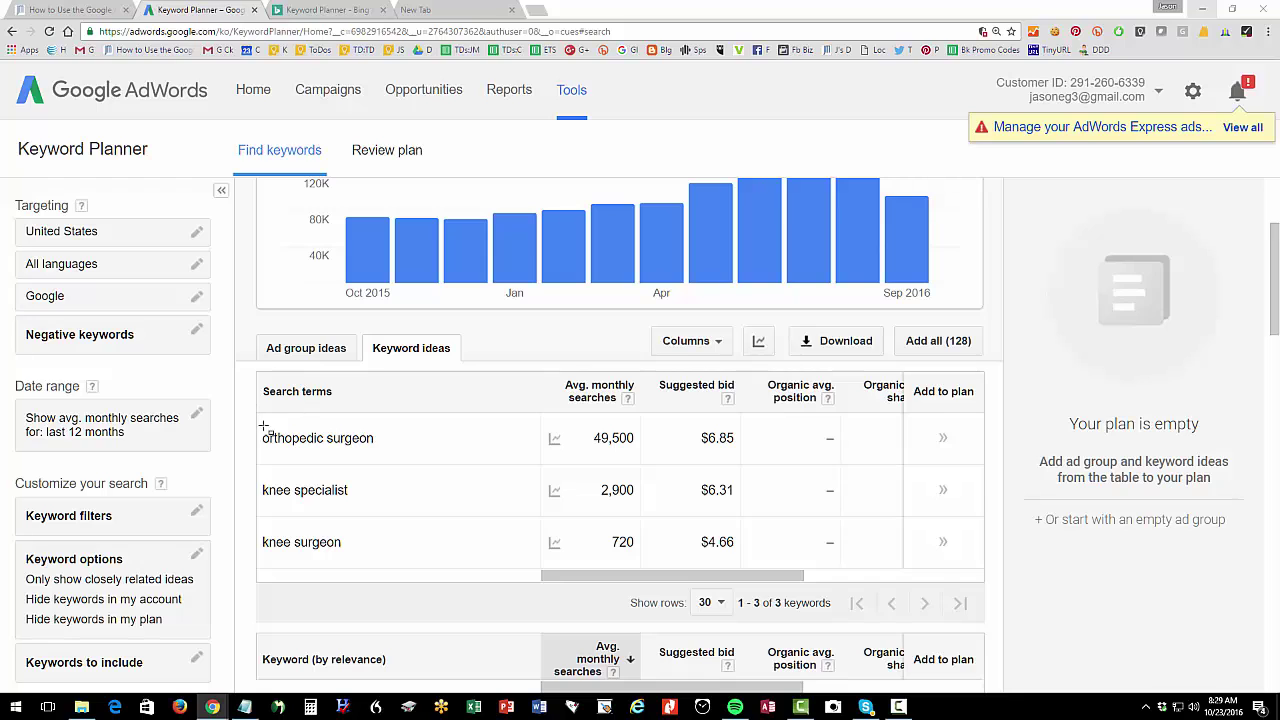
left_click_drag(252, 412, 405, 459)
left_click_drag(556, 413, 645, 458)
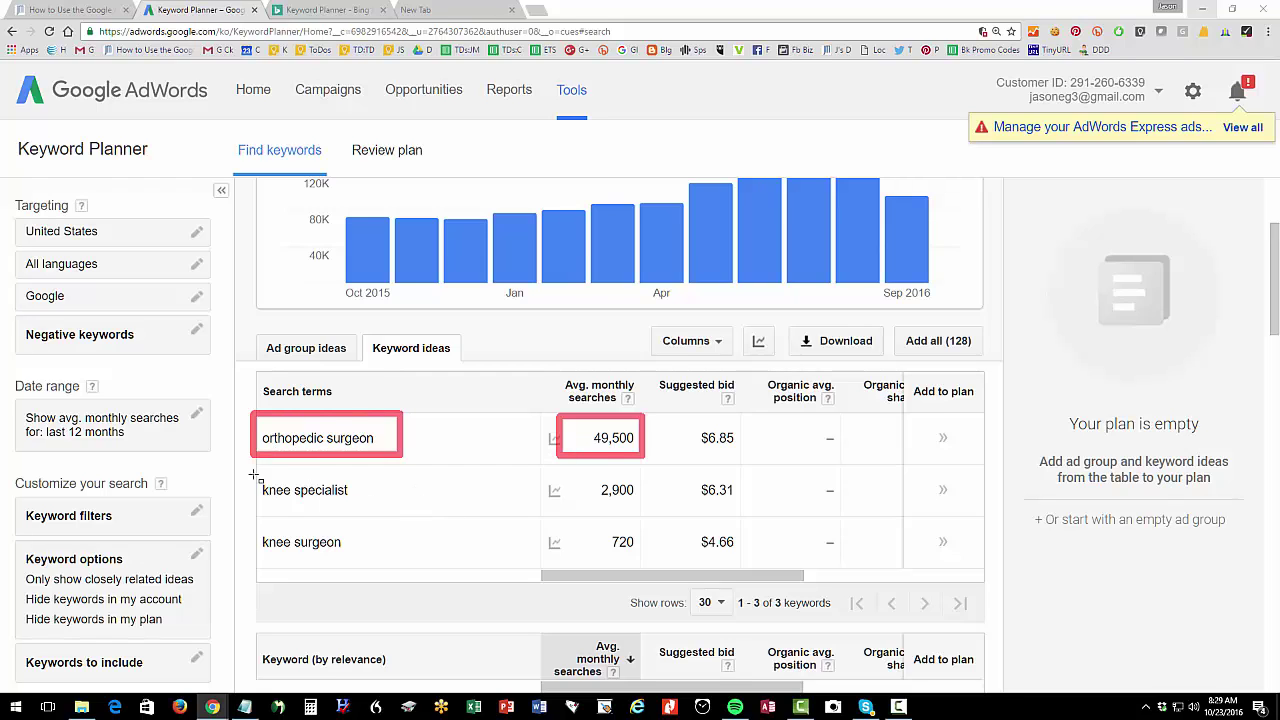
left_click_drag(240, 468, 374, 515)
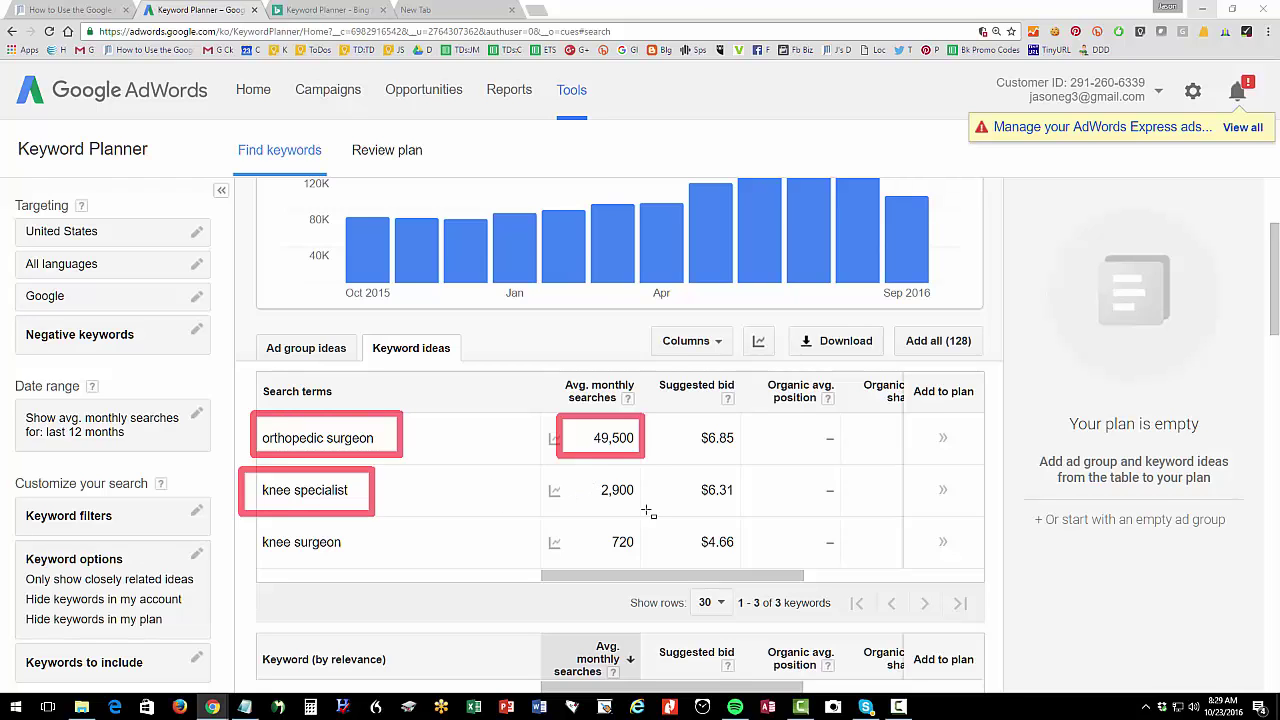
left_click_drag(580, 472, 650, 515)
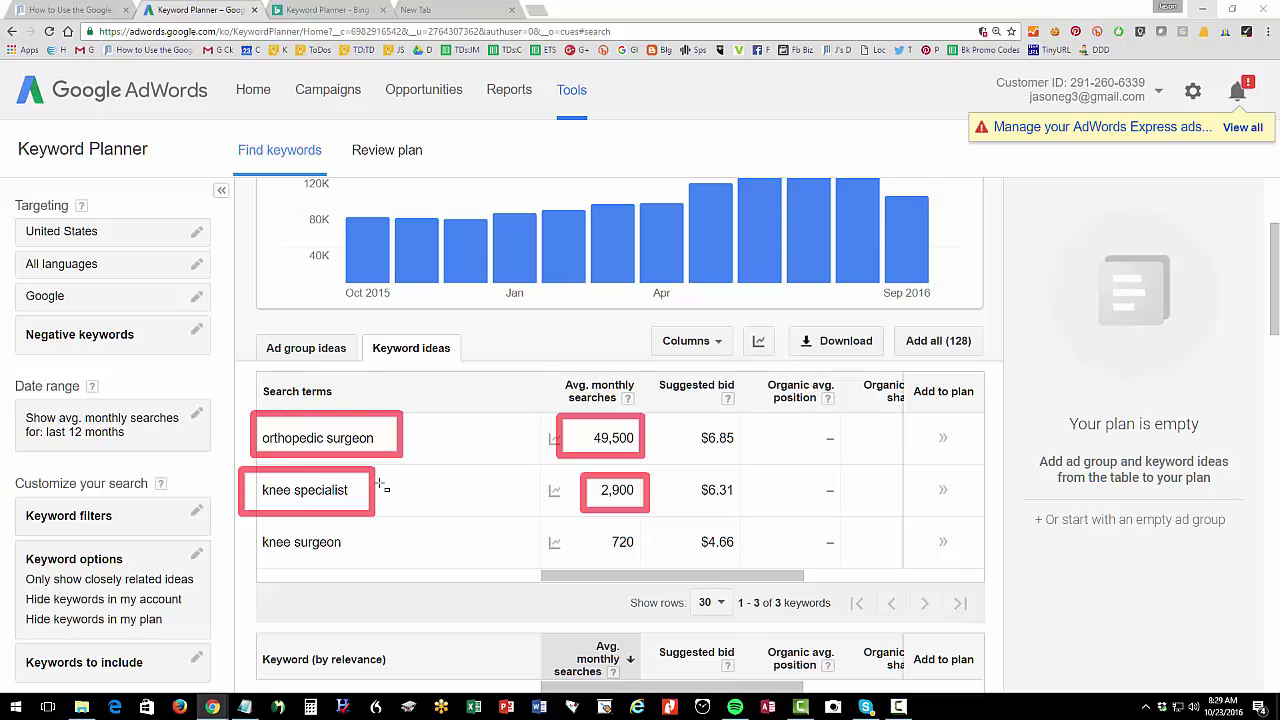
key("Escape")
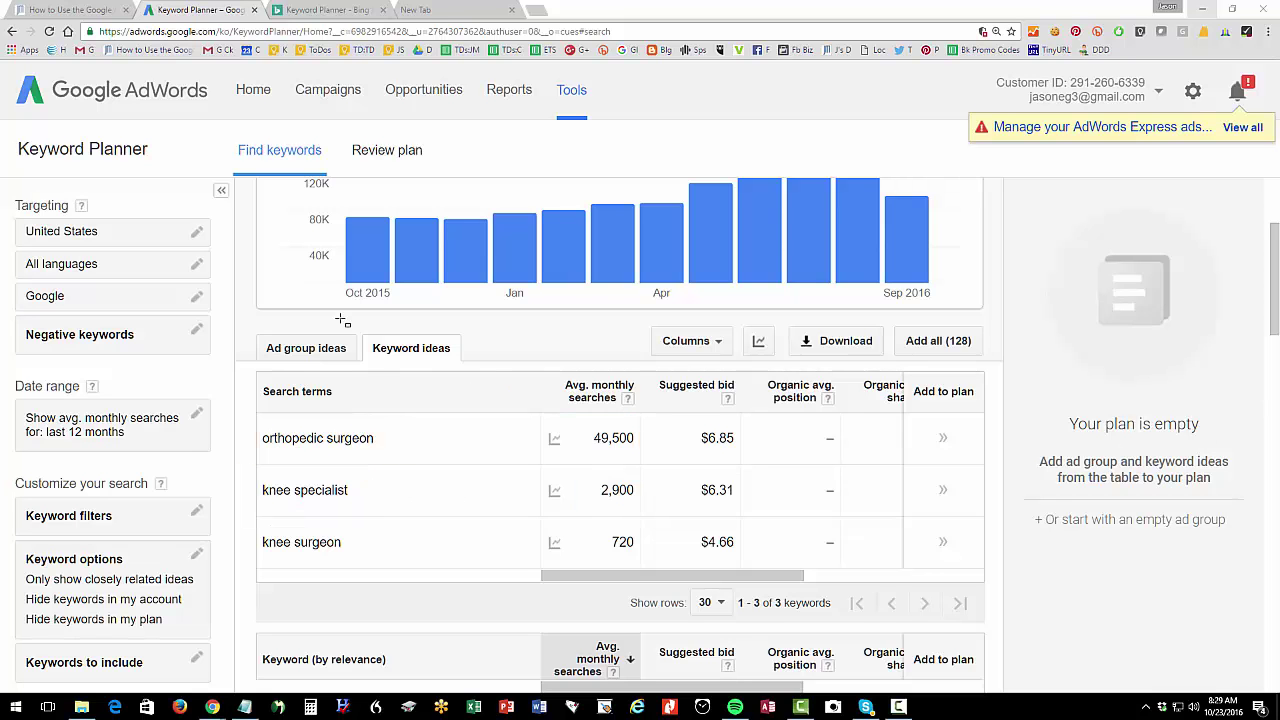
scroll(620, 400, "up", 2)
Read the rest of Task #2 in the how-to article and highlight the heading "Task #3 – Keyword Value: Catch Yummy Fish!"
left_click(53, 10)
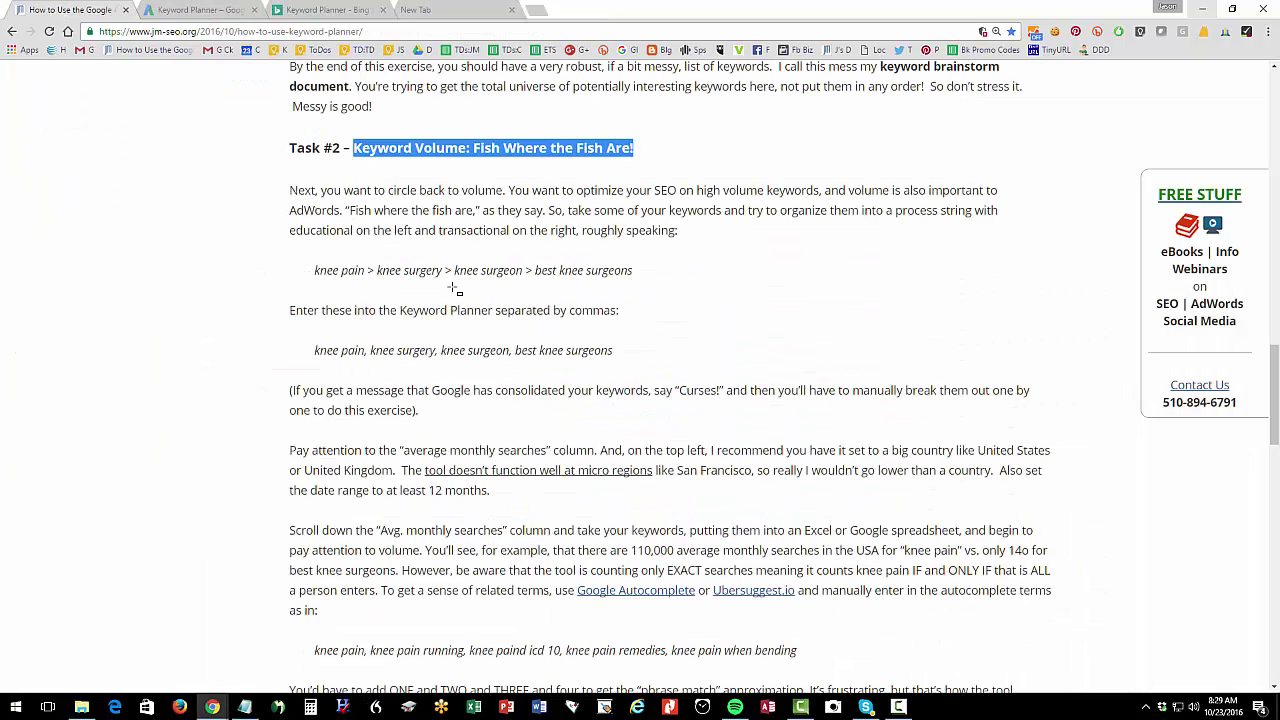
scroll(452, 290, "down", 1)
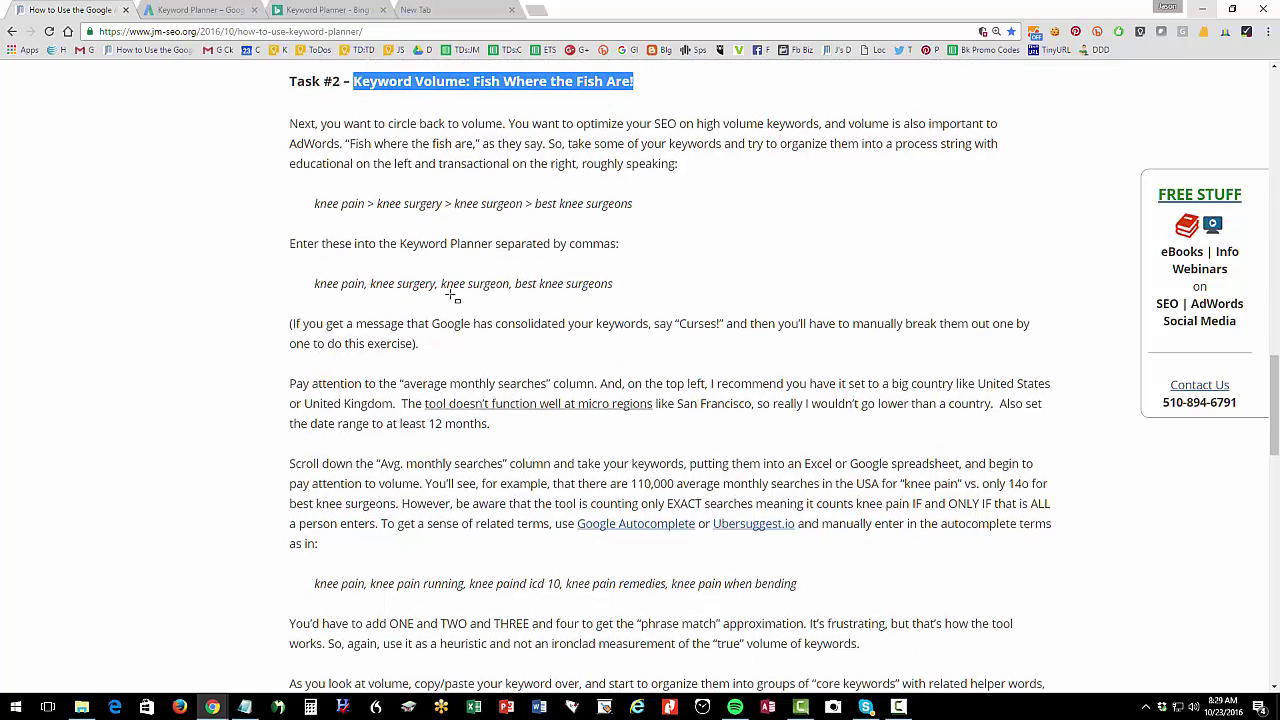
scroll(452, 296, "down", 4)
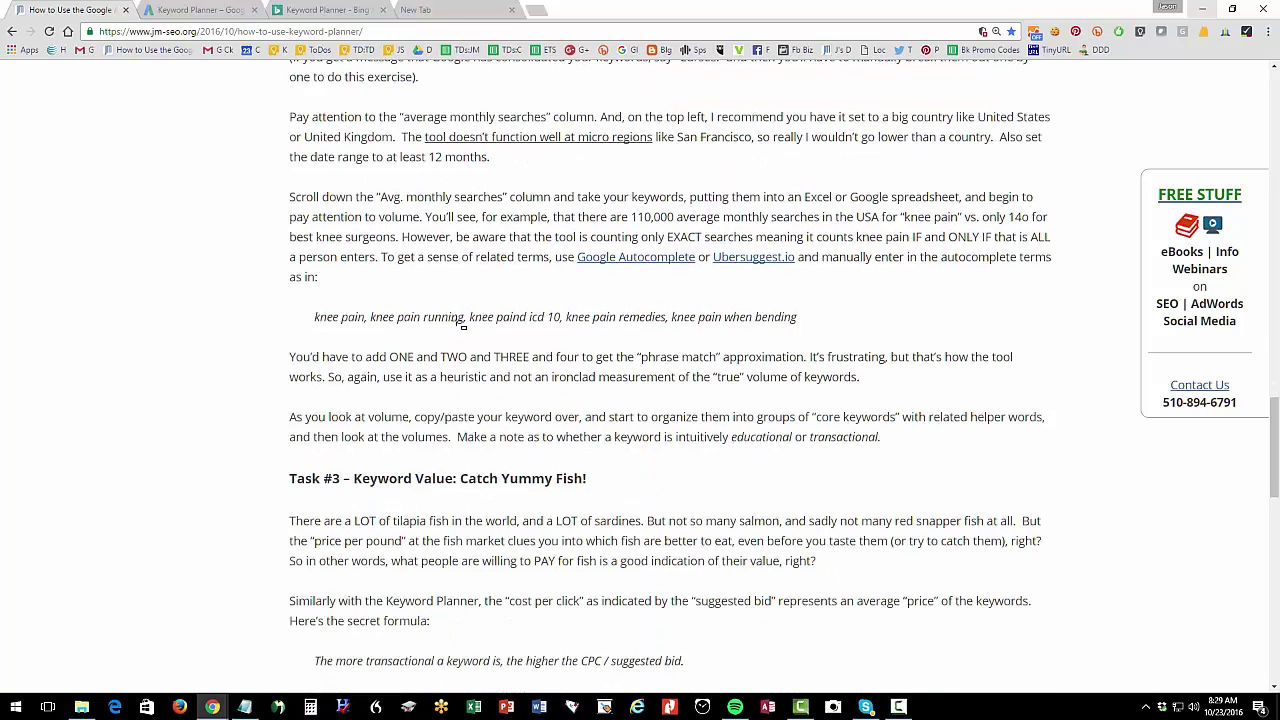
scroll(455, 320, "down", 3)
left_click_drag(290, 279, 598, 280)
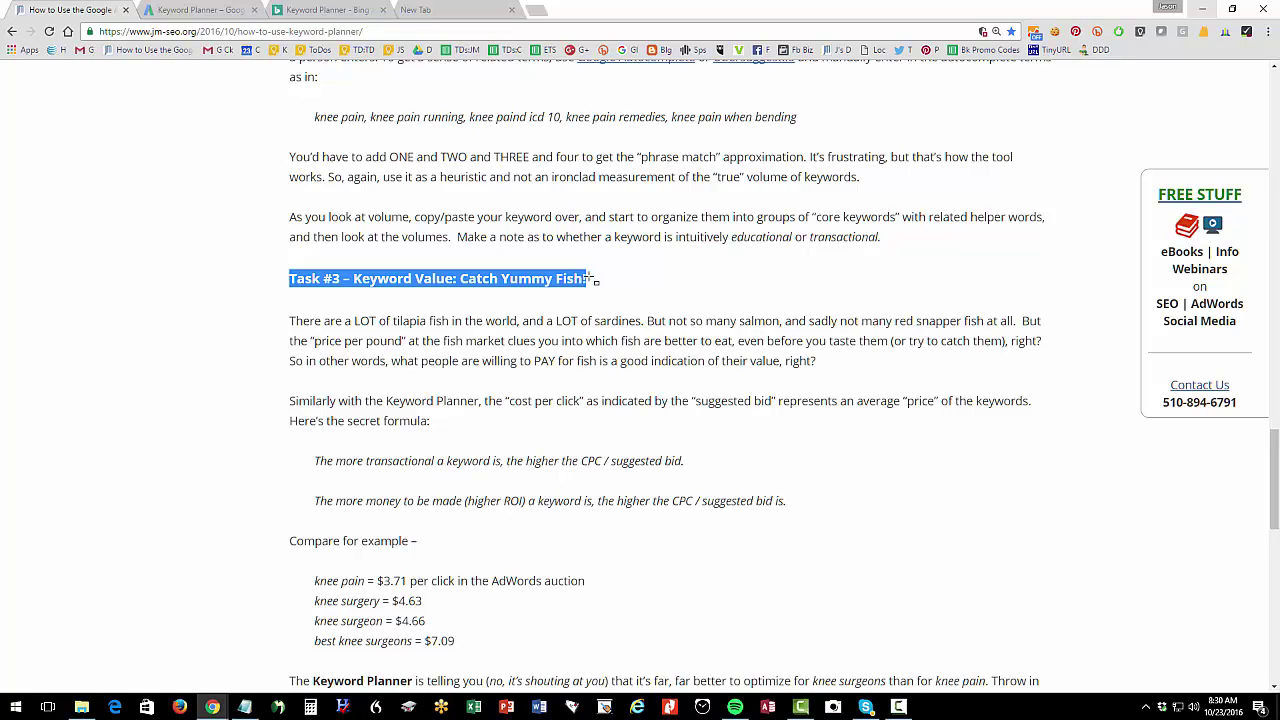
In the Keyword Planner, get ideas for "knee pain, knee surgery, knee surgeon, best knee surgeons" and check the keyword options without changing them
left_click(225, 10)
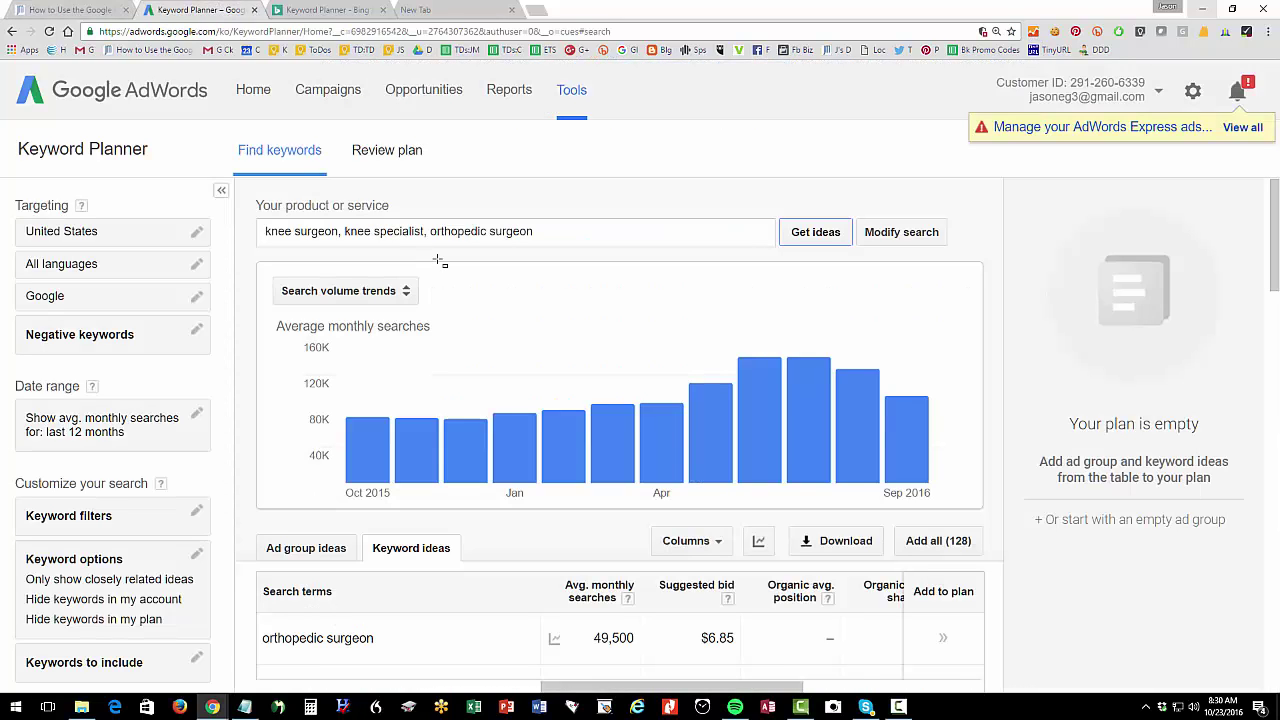
left_click_drag(534, 234, 190, 242)
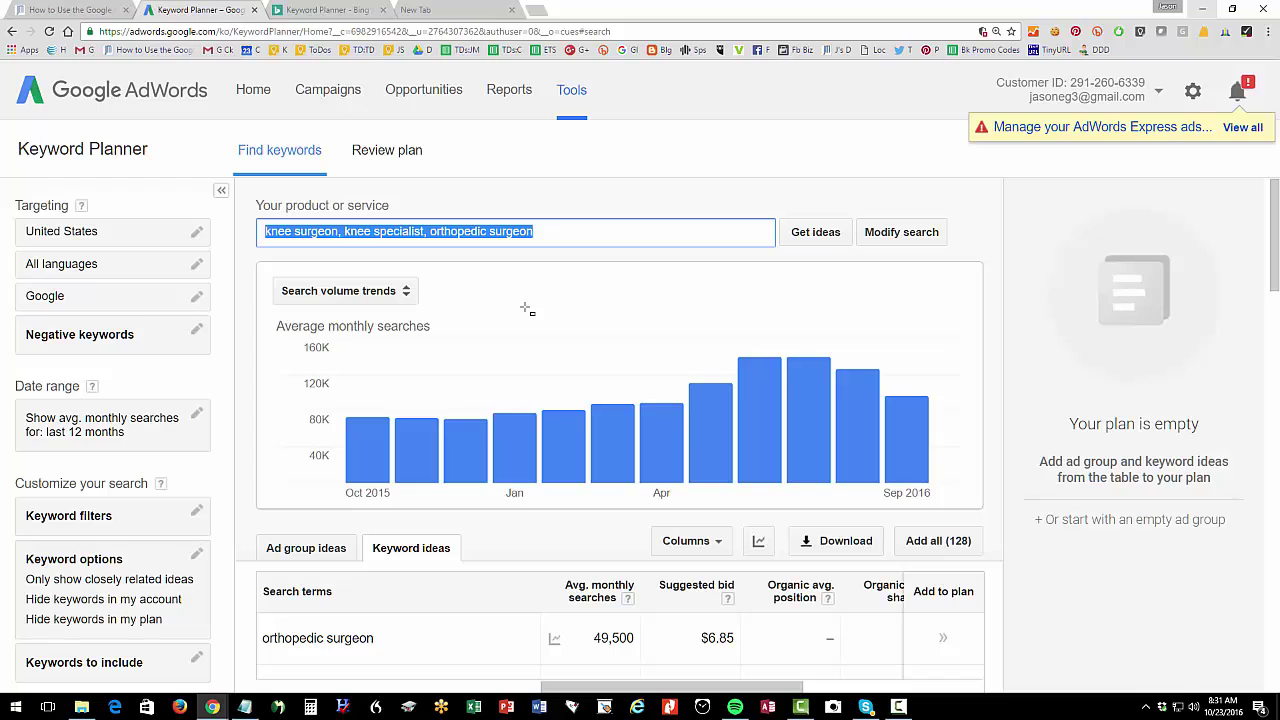
type("ke")
key("BackSpace")
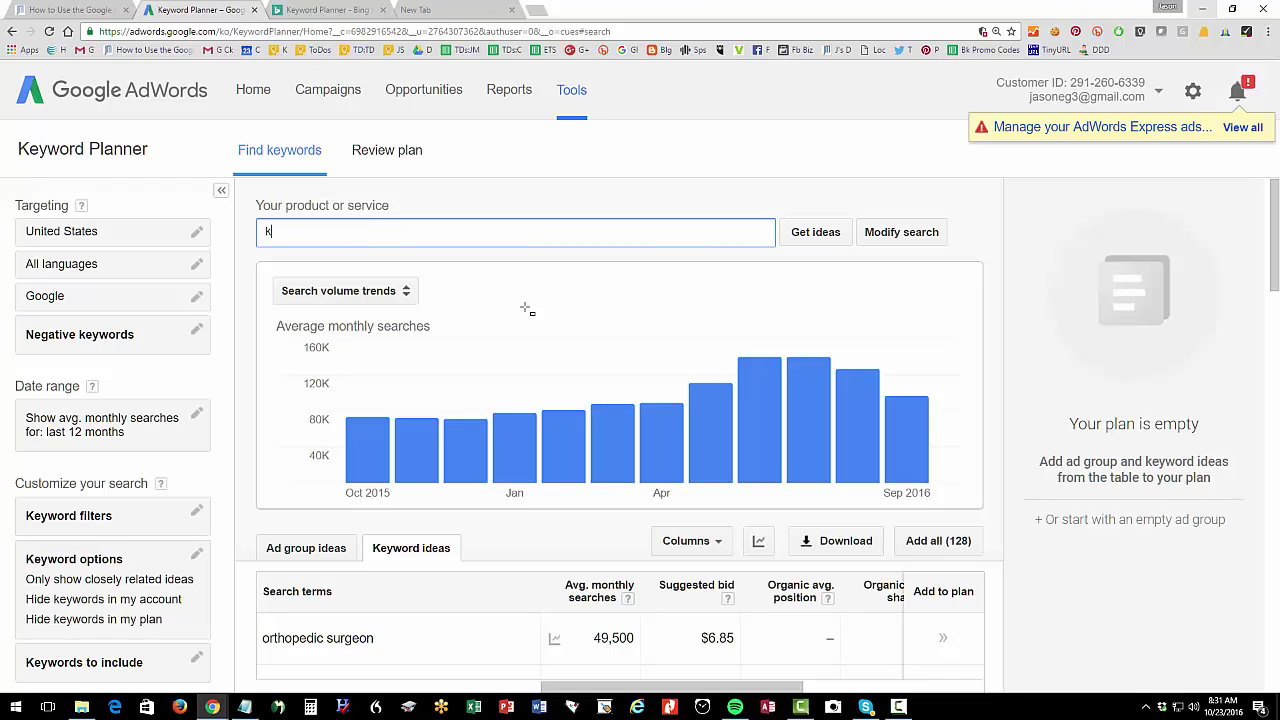
type("nee pain, knee surgery, knee surgeon,")
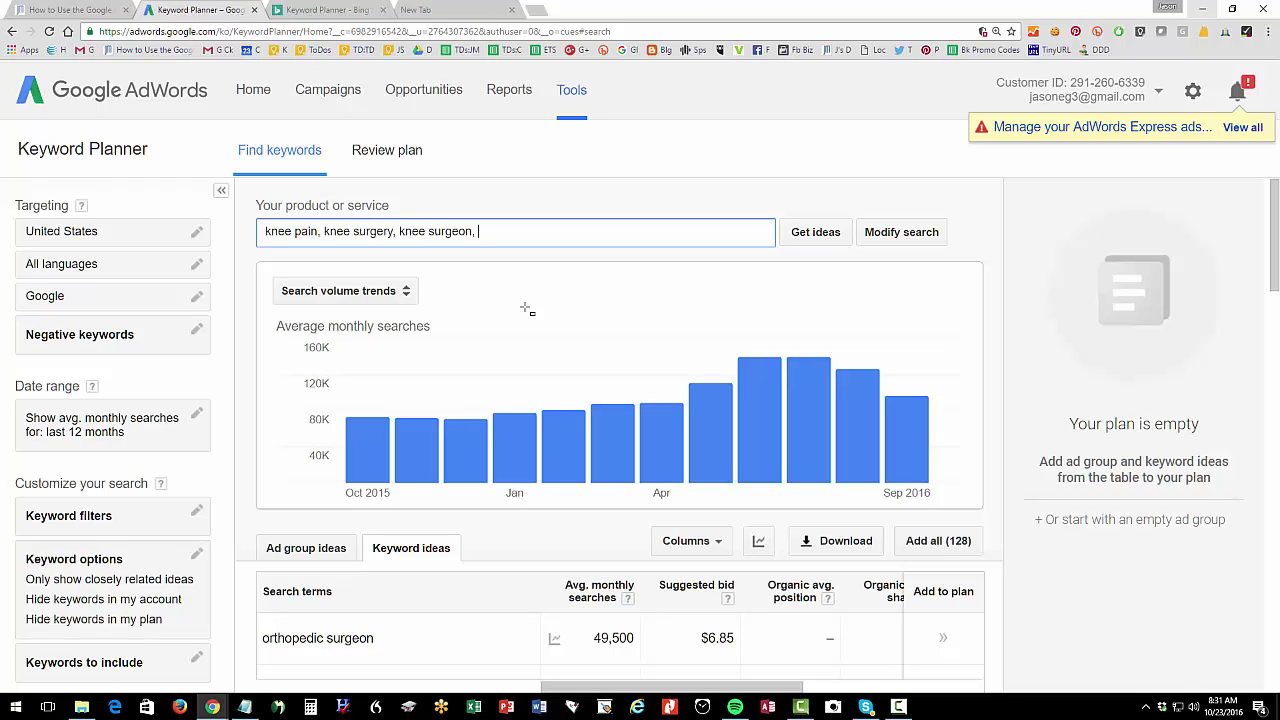
type(" best knee surgeons")
left_click(813, 240)
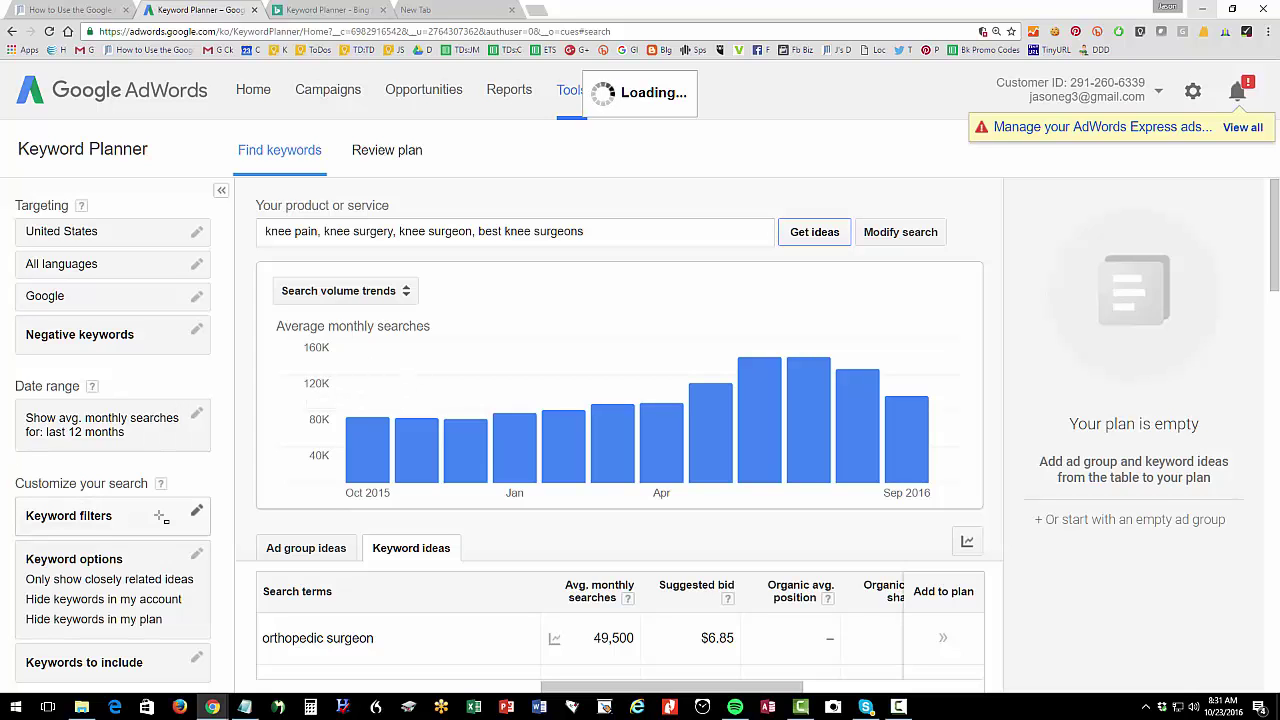
left_click(196, 554)
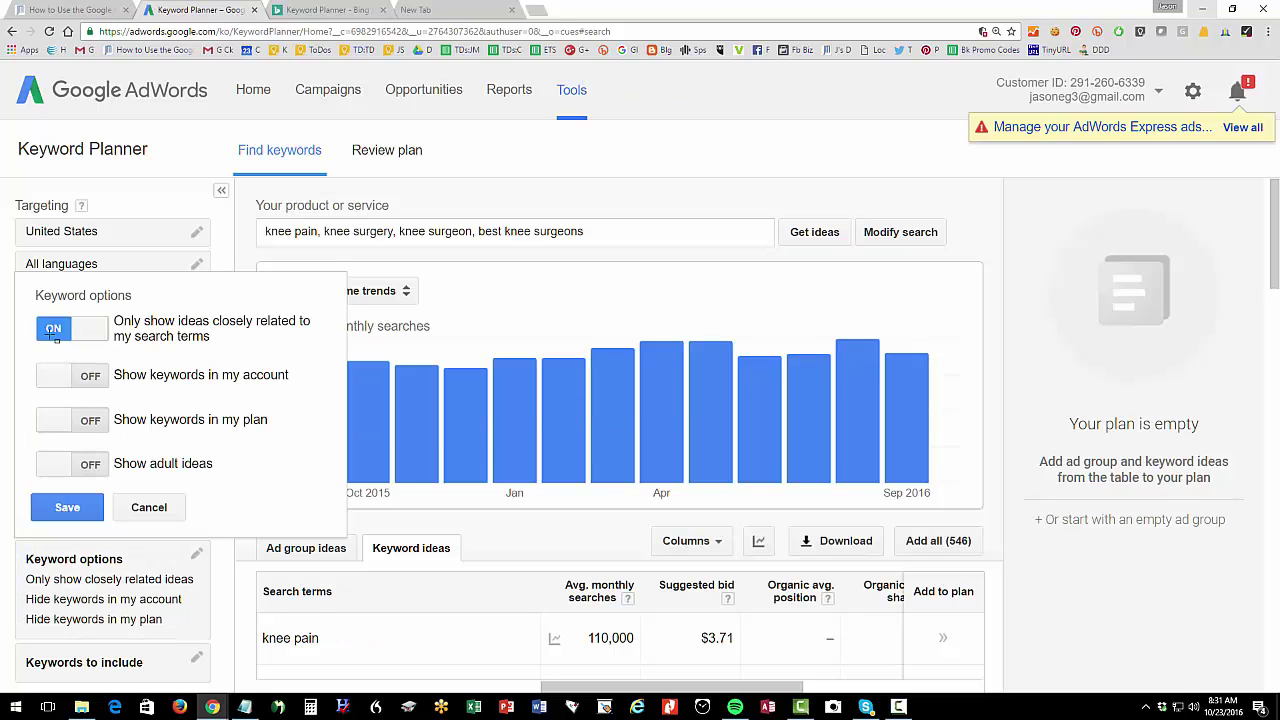
left_click(149, 507)
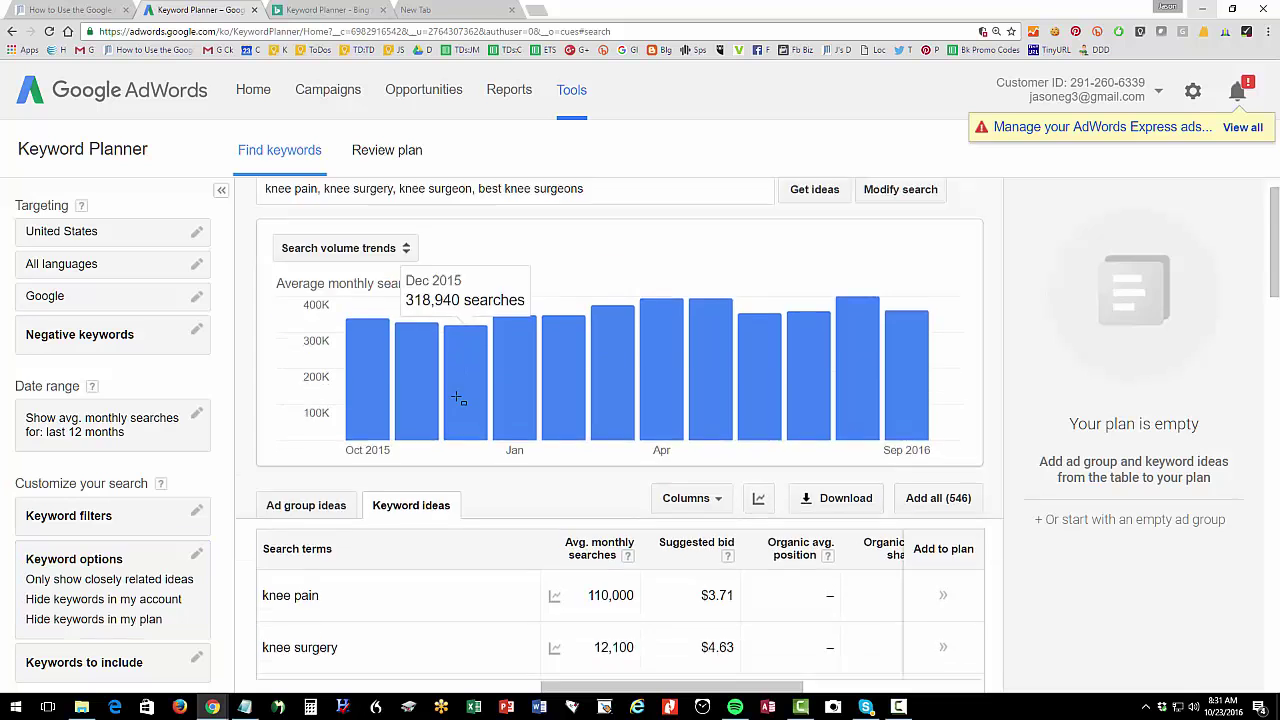
Compare the suggested bids of the four search terms, especially "best knee surgeons" against "knee pain"
scroll(440, 420, "down", 3)
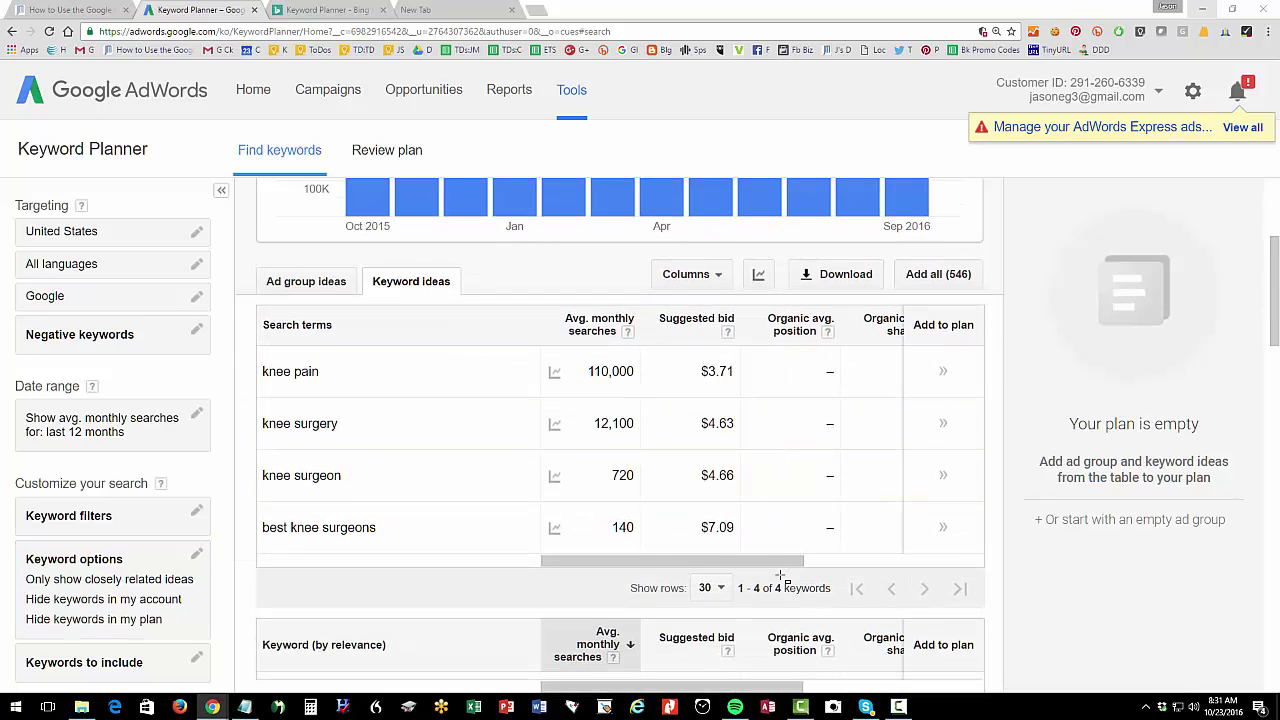
left_click_drag(781, 575, 782, 577)
left_click_drag(240, 514, 406, 545)
left_click_drag(678, 508, 750, 548)
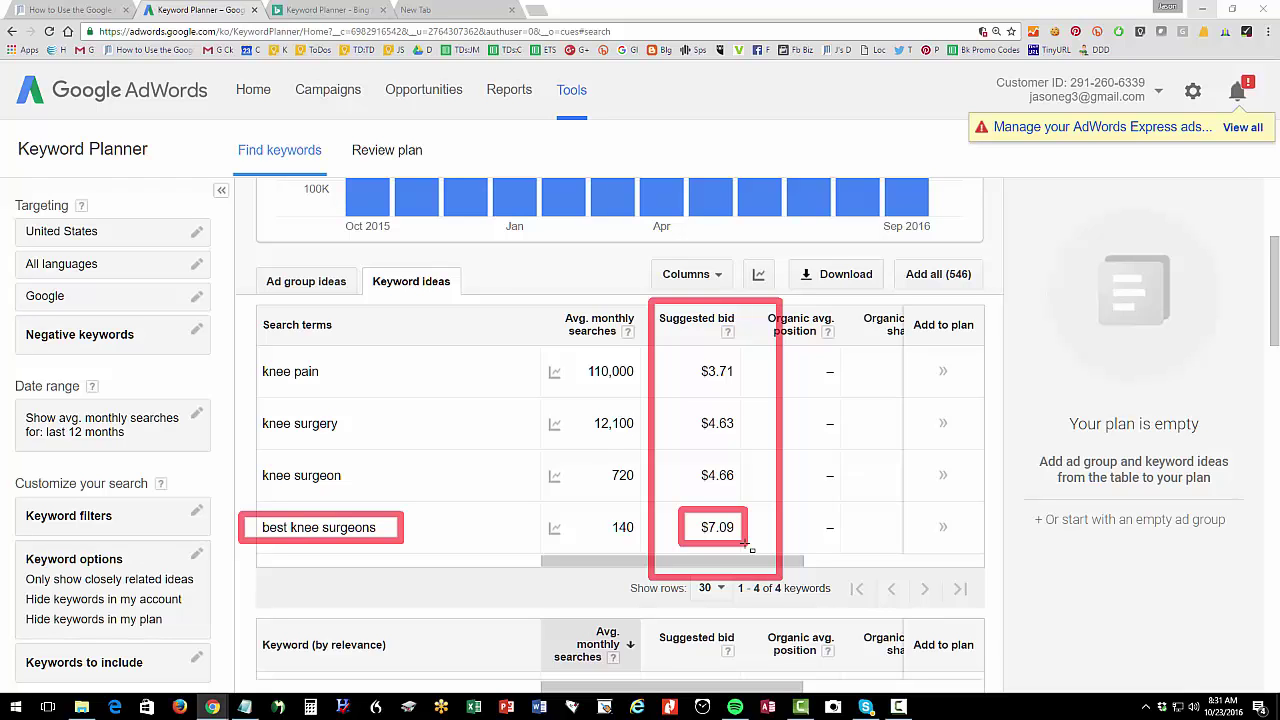
left_click_drag(232, 349, 351, 400)
left_click_drag(678, 352, 742, 392)
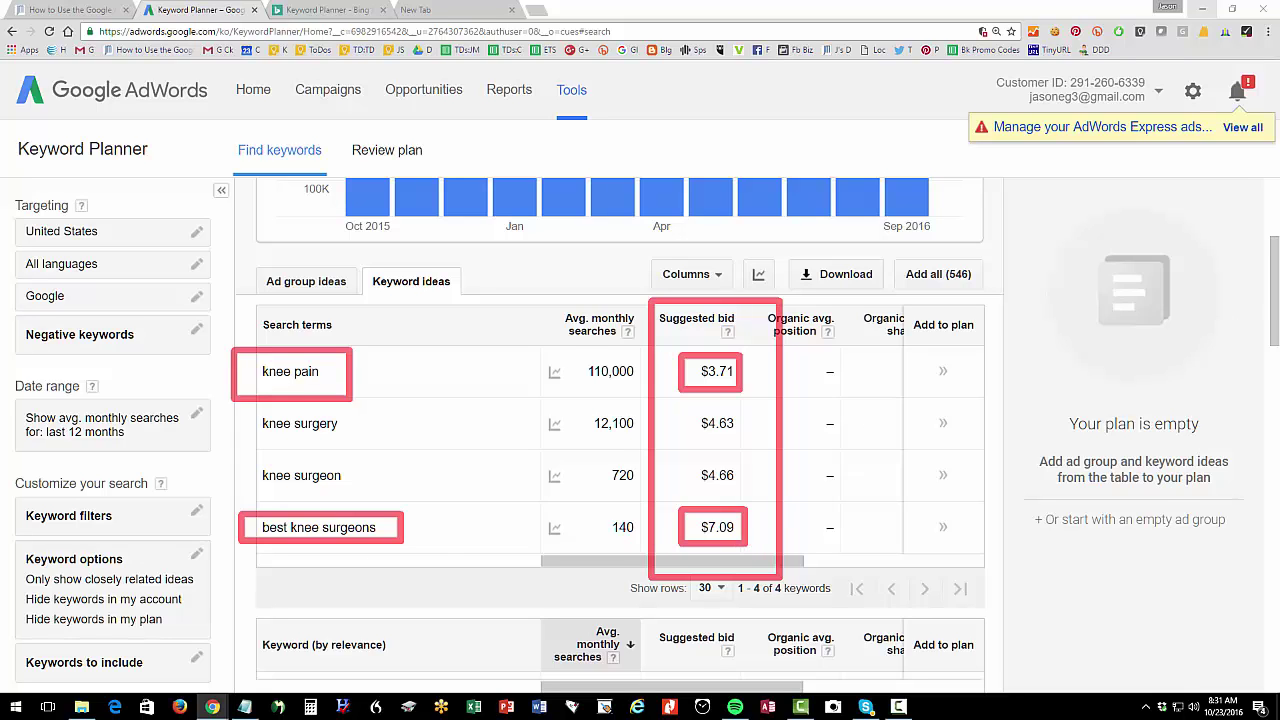
key("Escape")
Search Google for "knee pain" in the empty browser tab and open the arthritisrelief.us ad
left_click(455, 12)
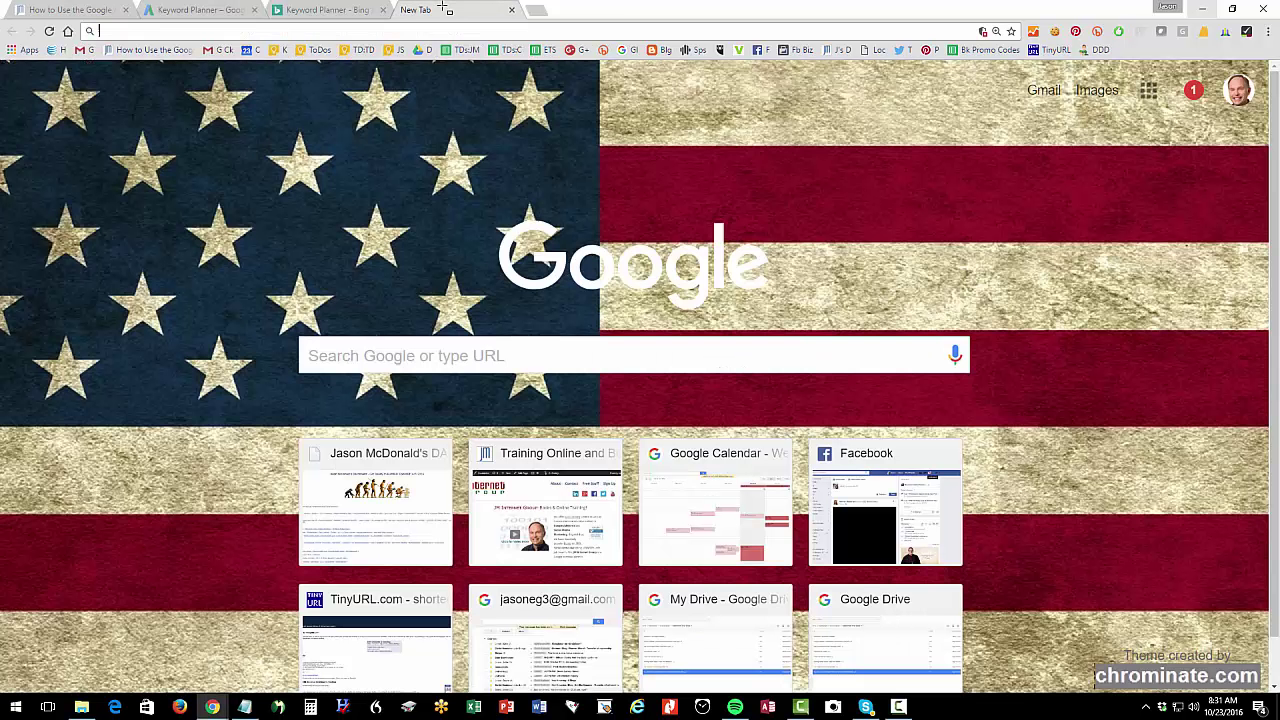
type("google.com")
key("Return")
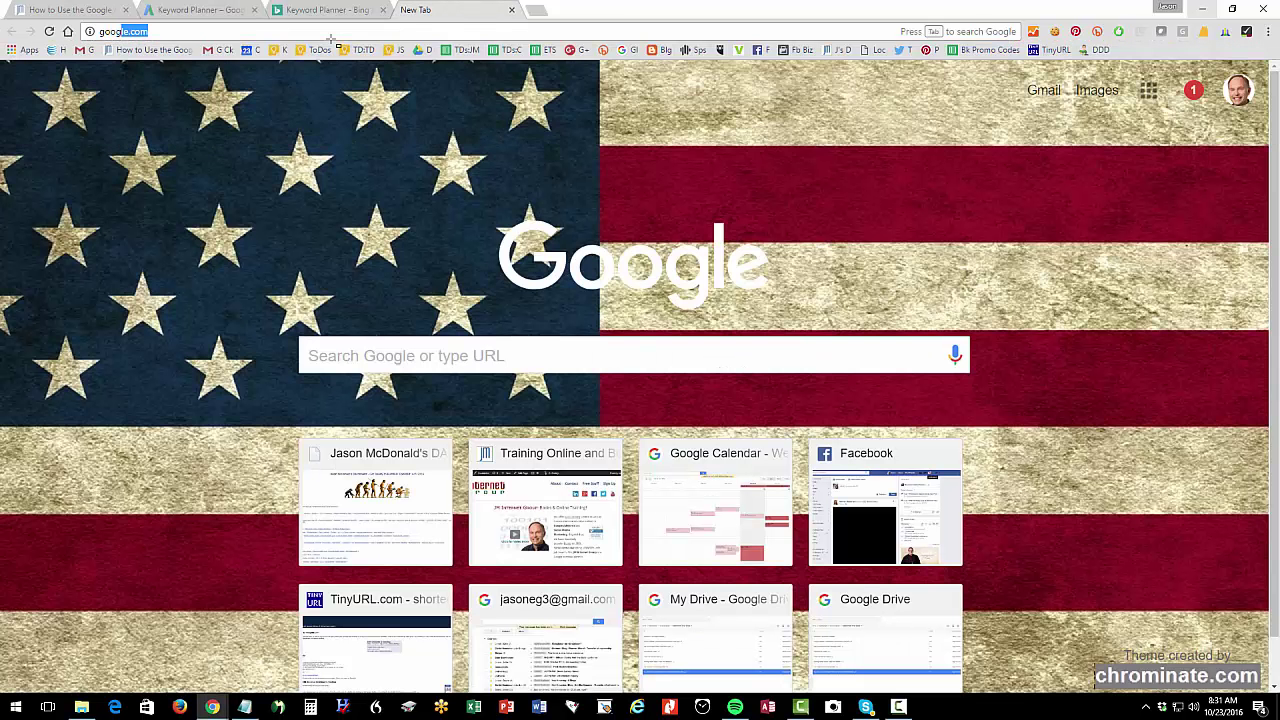
type("knee pain")
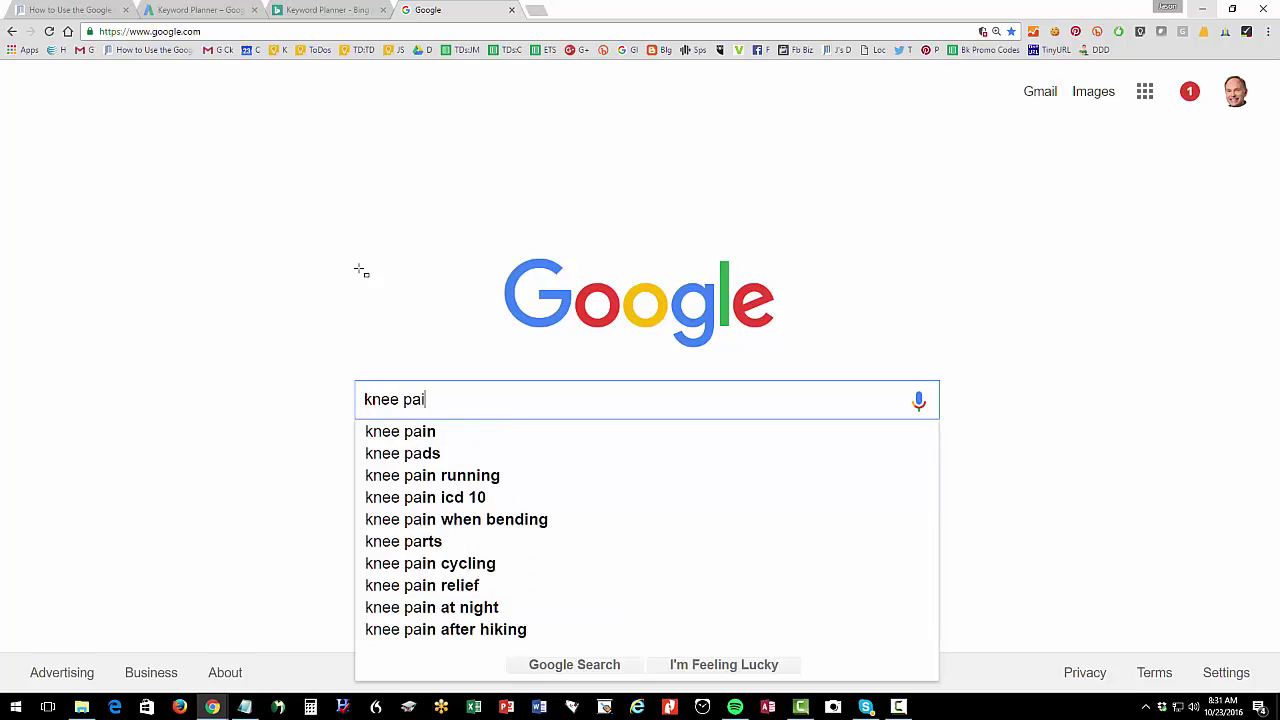
key("Return")
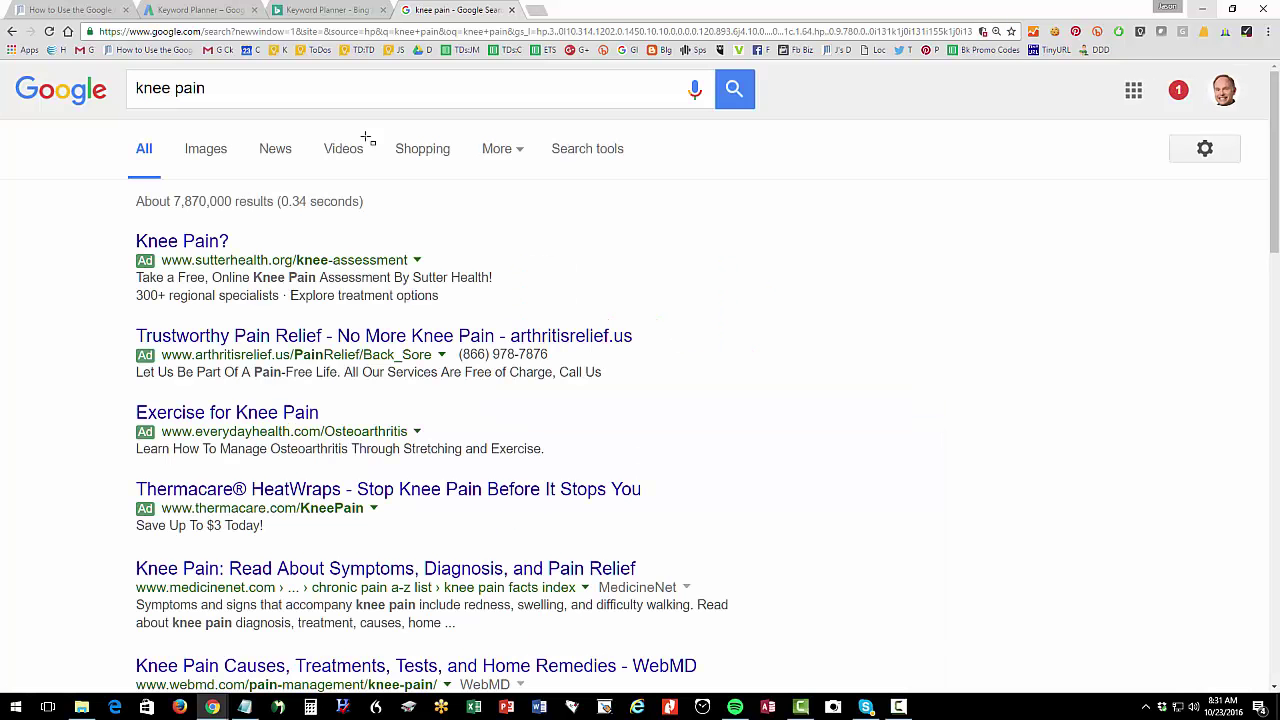
left_click(362, 337)
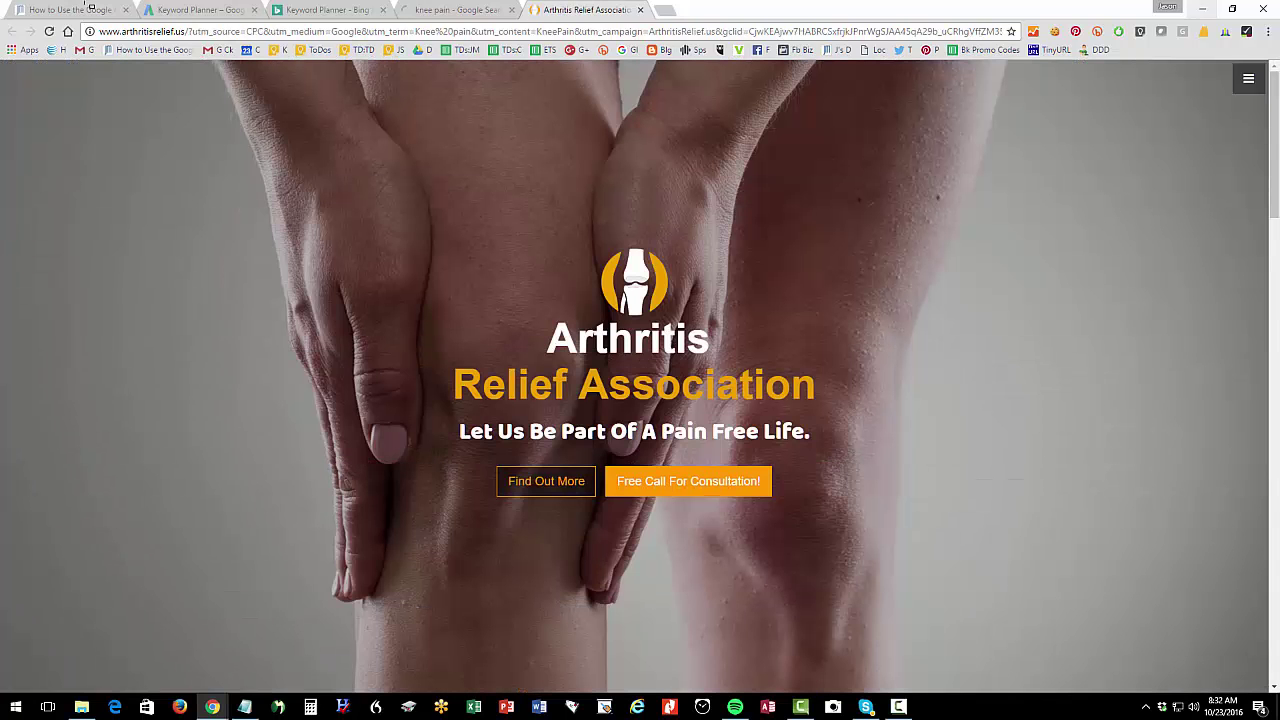
Return to the AdWords Keyword Planner and highlight the suggested bid for "knee pain"
left_click(91, 8)
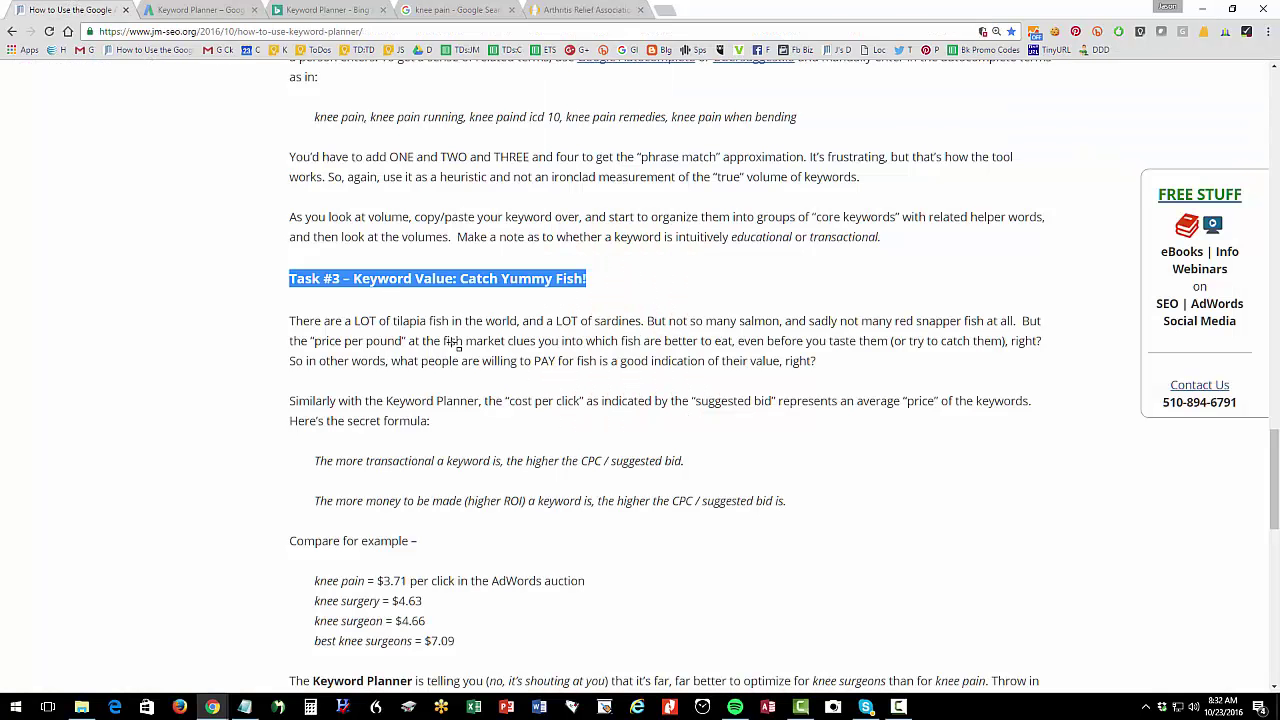
left_click(203, 10)
left_click_drag(700, 372, 737, 368)
Replace the arthritis relief page with a Google search for "best knee surgeons in dallas" and open the sportsmedtx.com ad
left_click(585, 10)
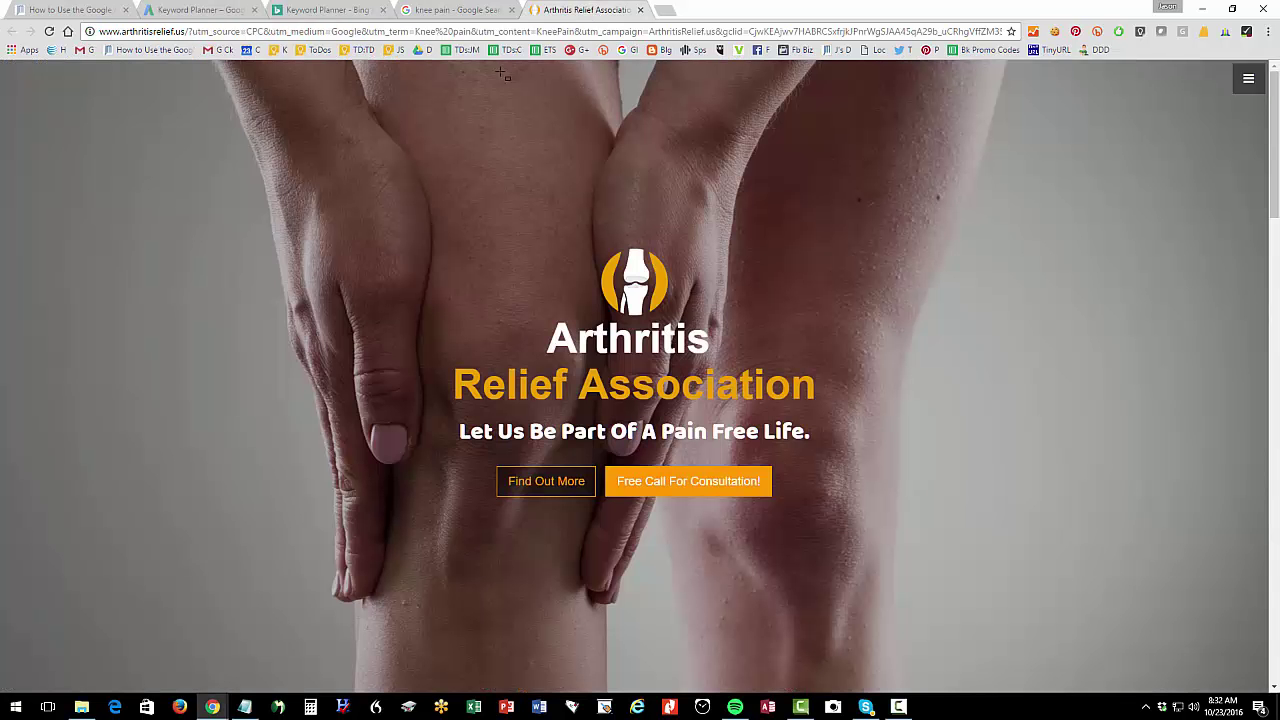
left_click(290, 32)
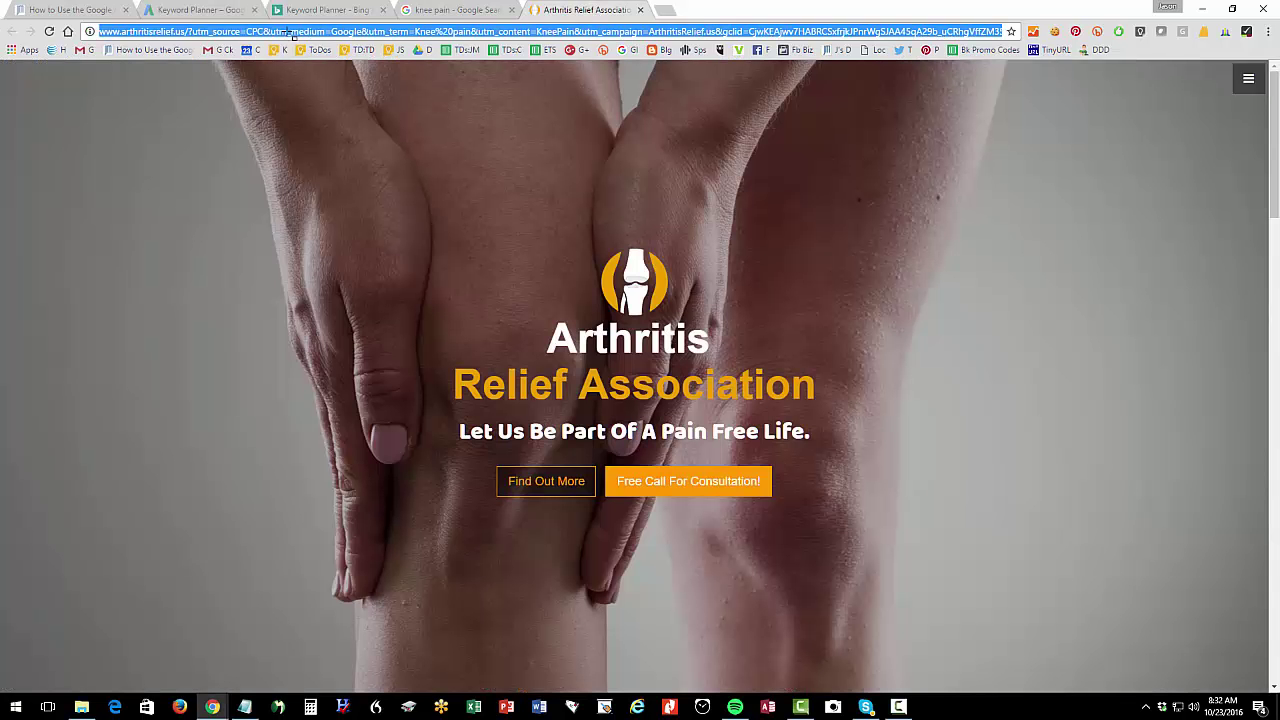
type("google.com")
key("Return")
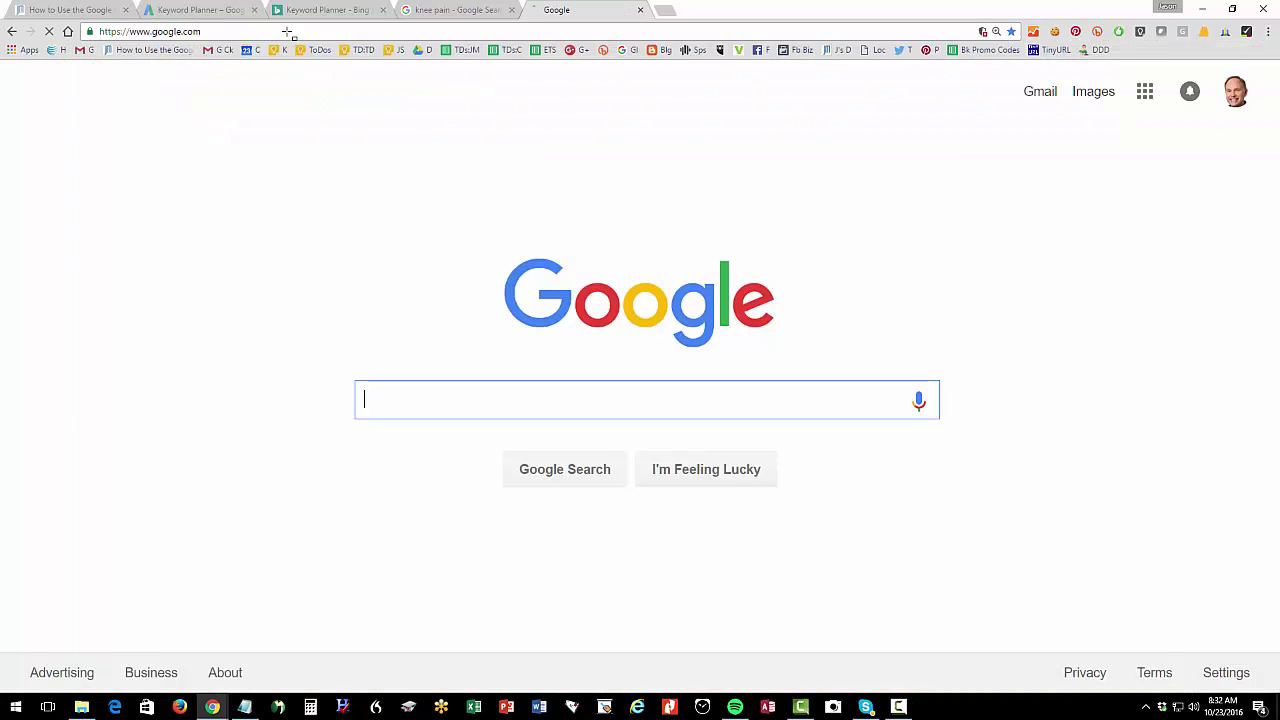
type("best knee surgeons")
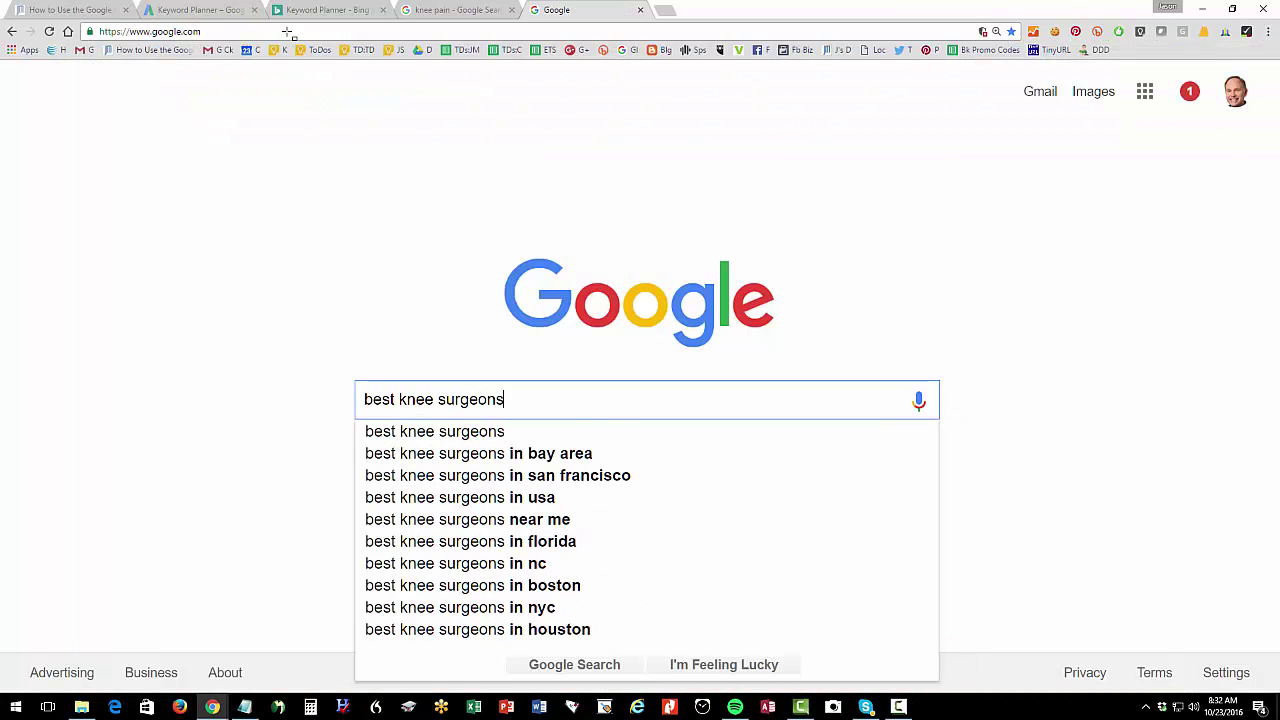
type(" in dallas")
key("Return")
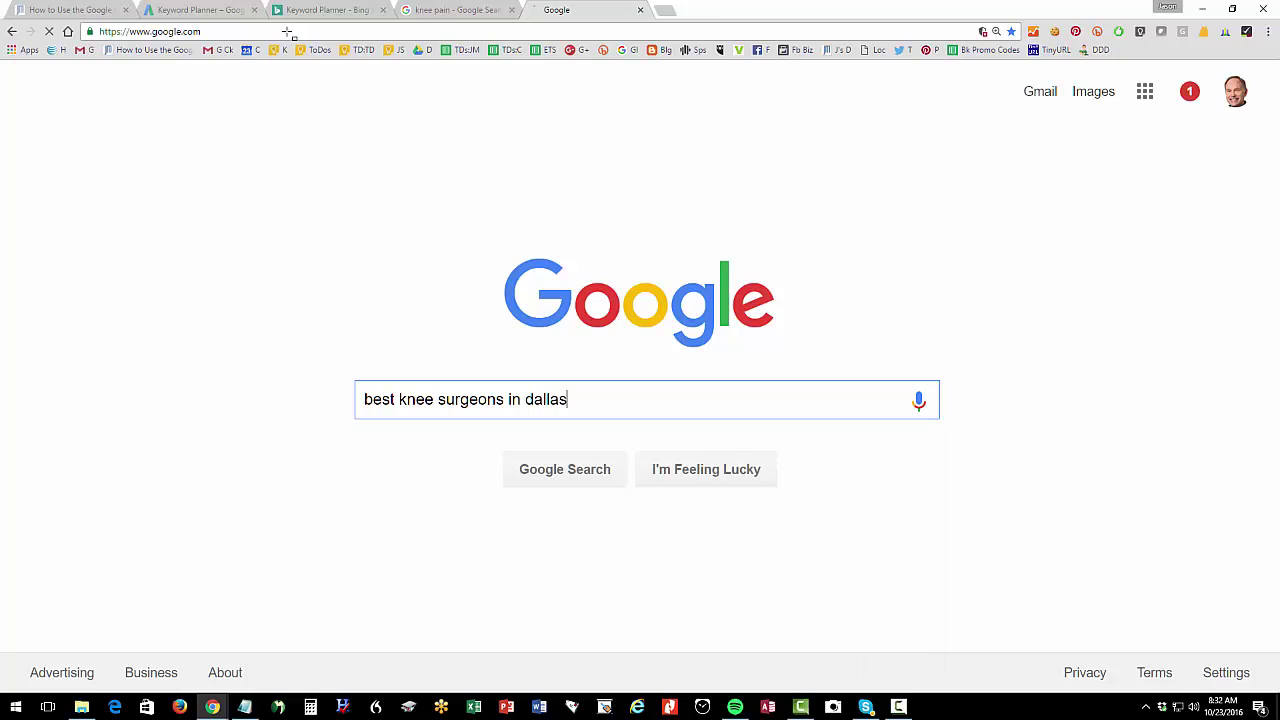
left_click(429, 340)
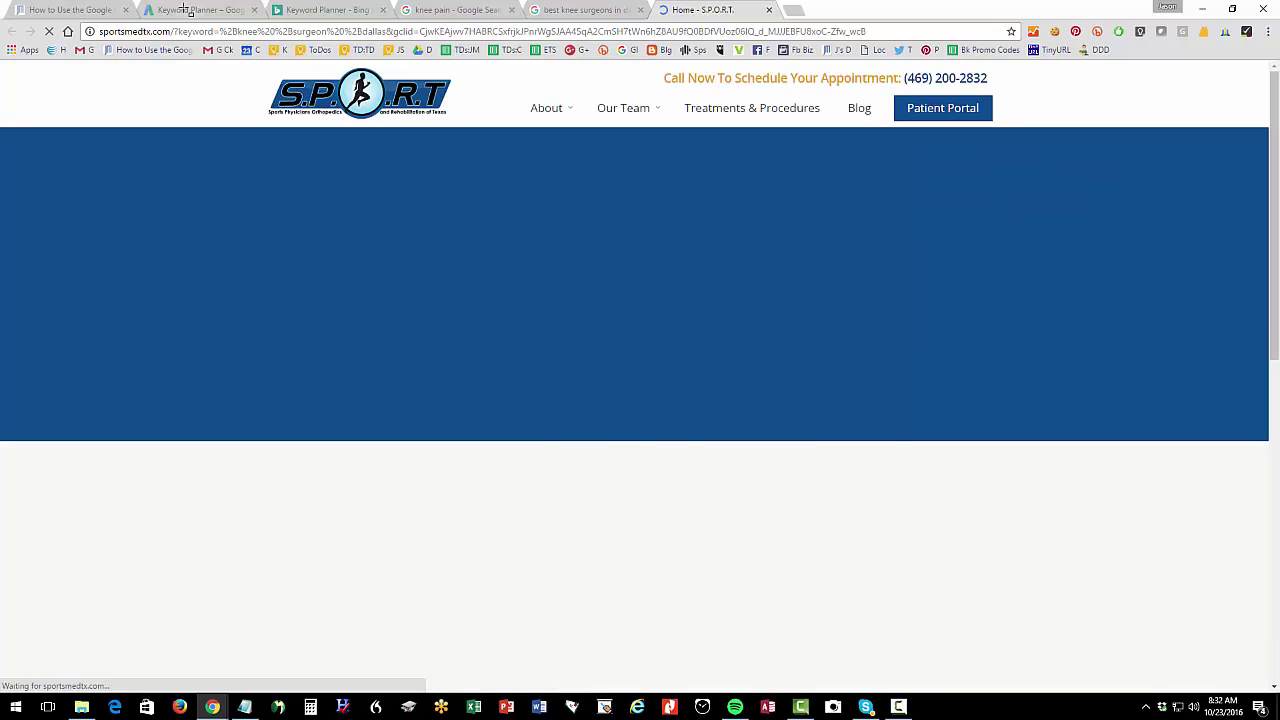
In the Keyword Planner, highlight the suggested bid for "best knee surgeons" and mark that search term on screen
left_click(185, 9)
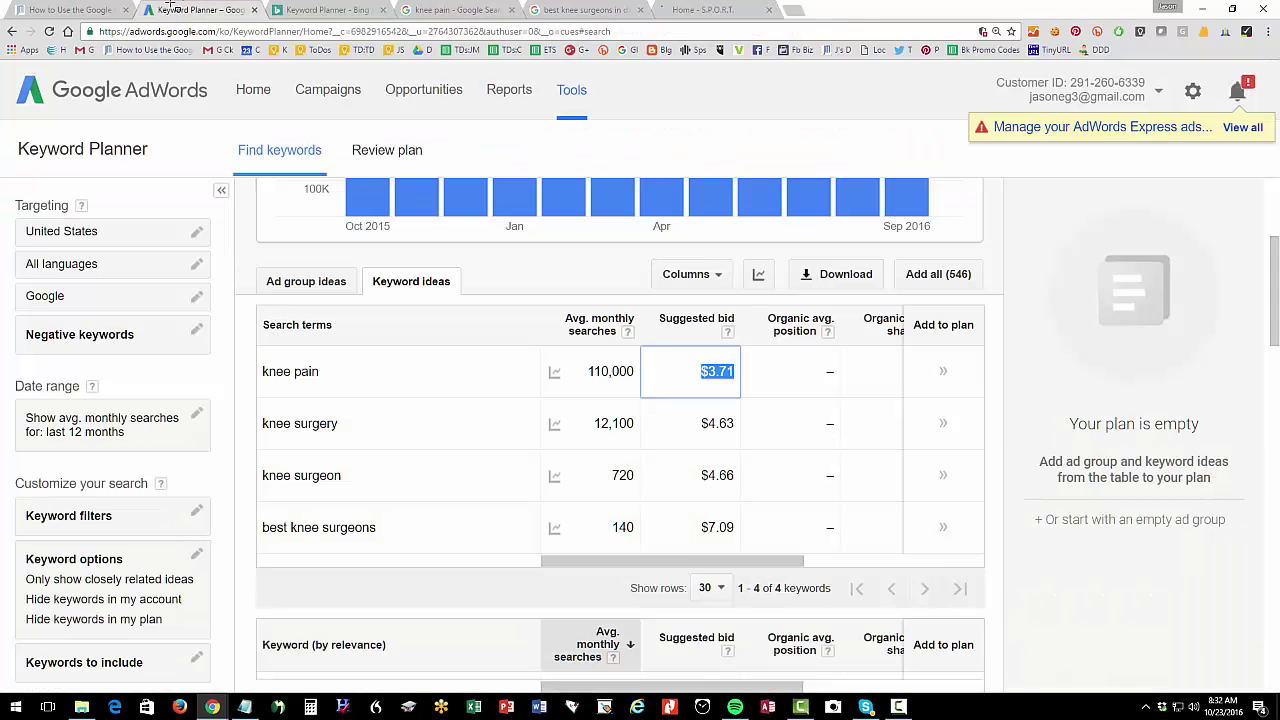
left_click_drag(700, 528, 743, 530)
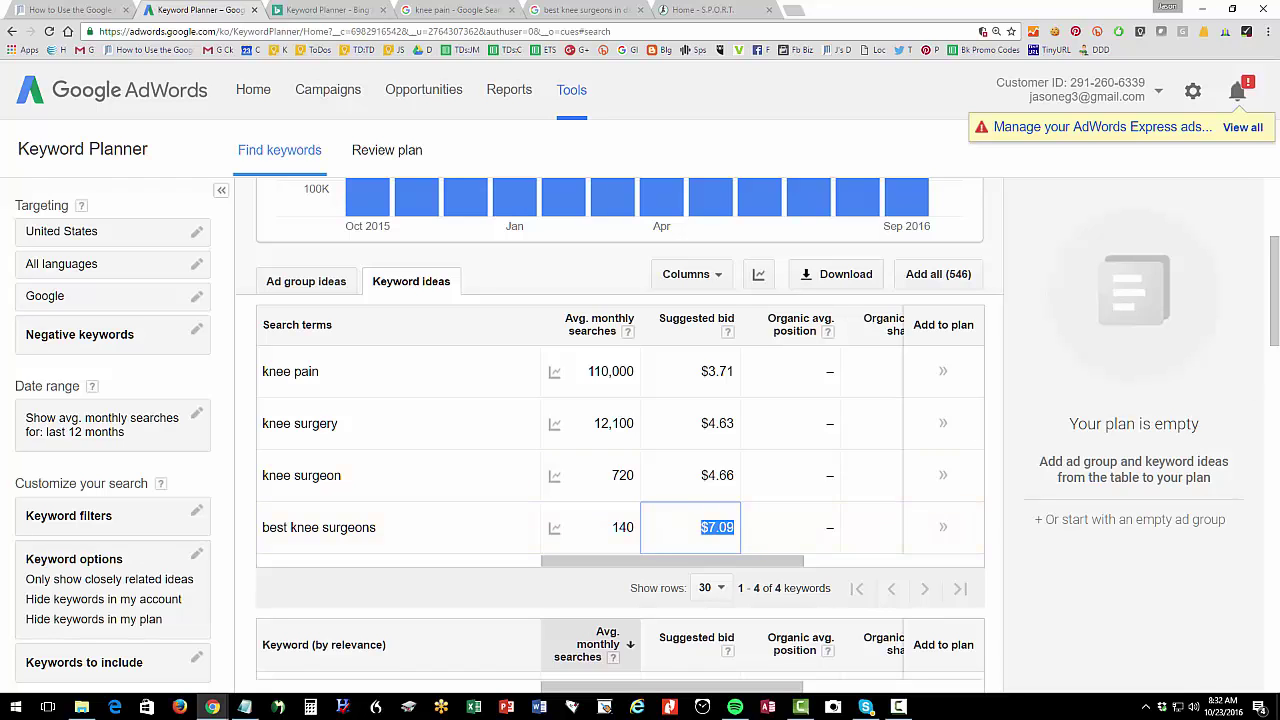
key("Print")
left_click_drag(682, 509, 754, 548)
left_click_drag(241, 511, 411, 555)
left_click_drag(310, 506, 396, 561)
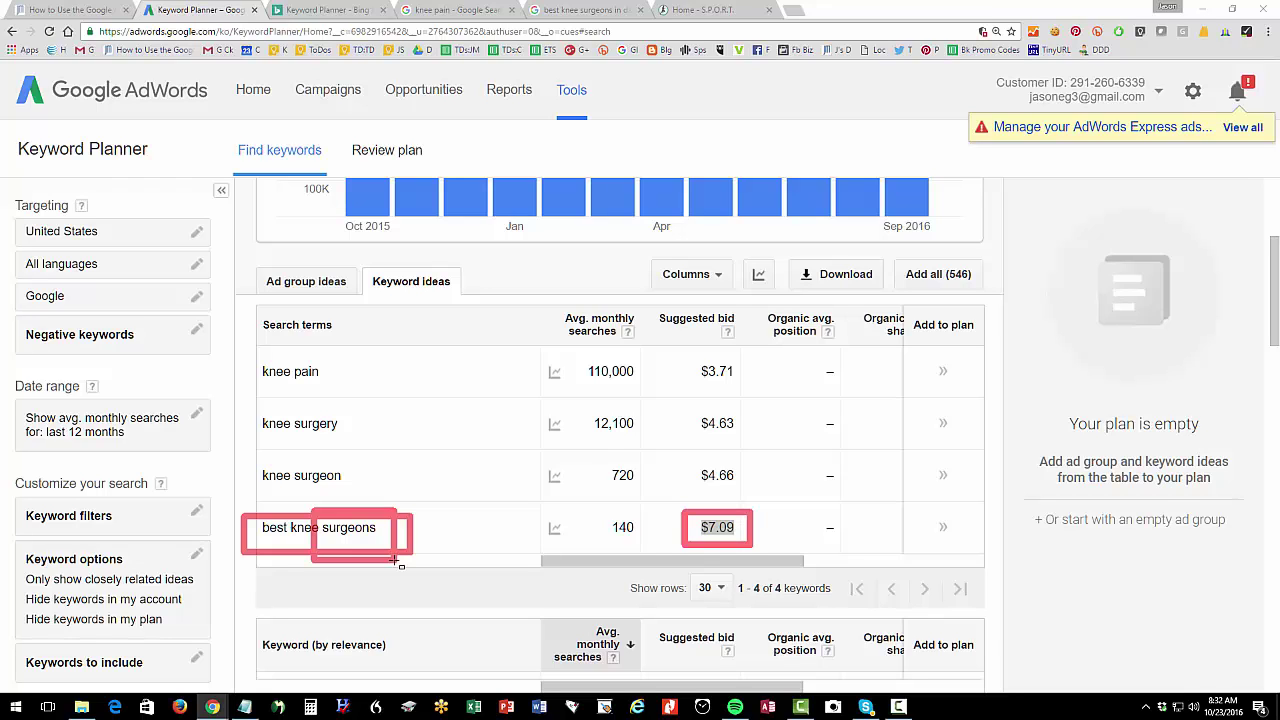
Compare "knee pain" with "best knee surgeons" by marking both terms and the suggested bids, clearing the earlier marks
left_click_drag(233, 356, 365, 406)
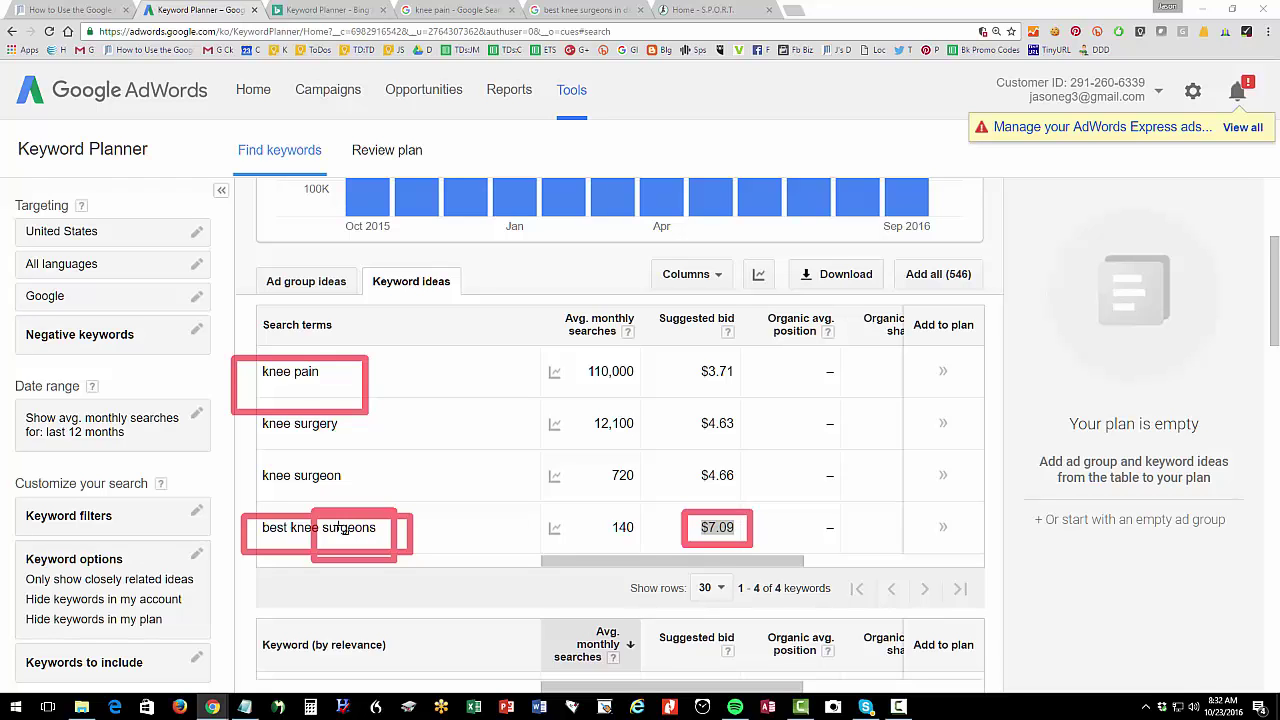
left_click_drag(656, 340, 774, 560)
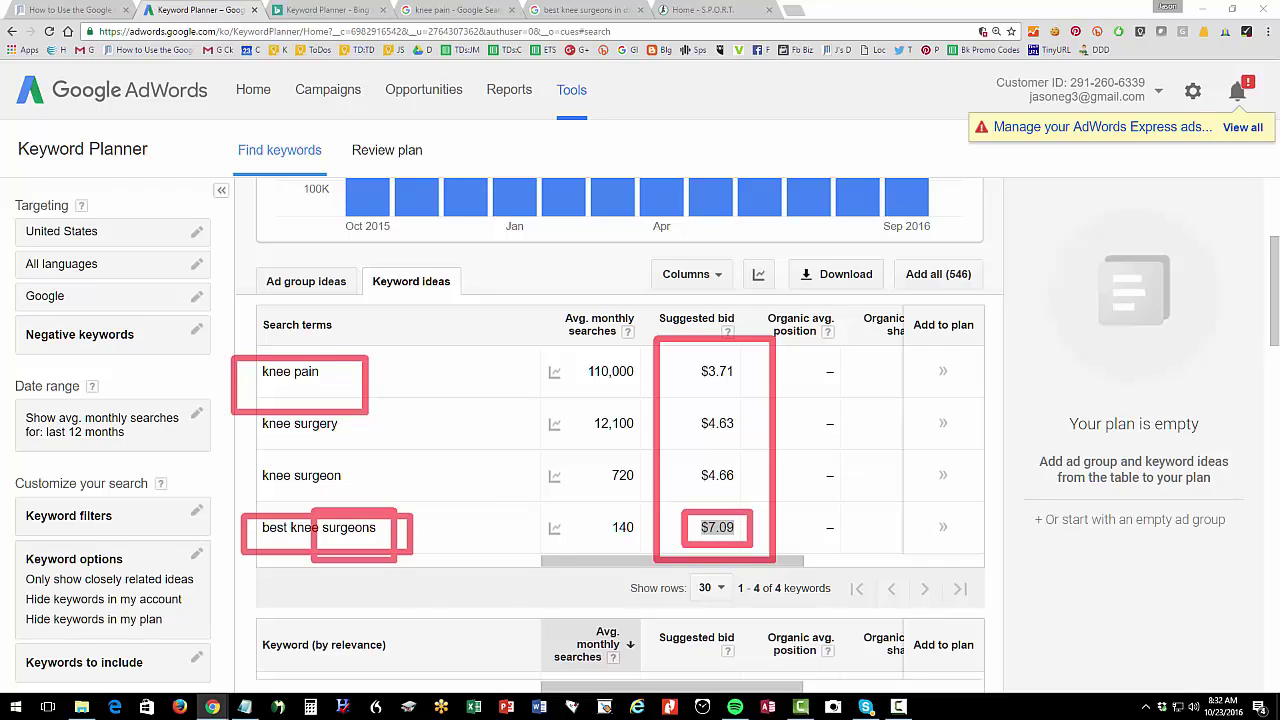
key("Escape")
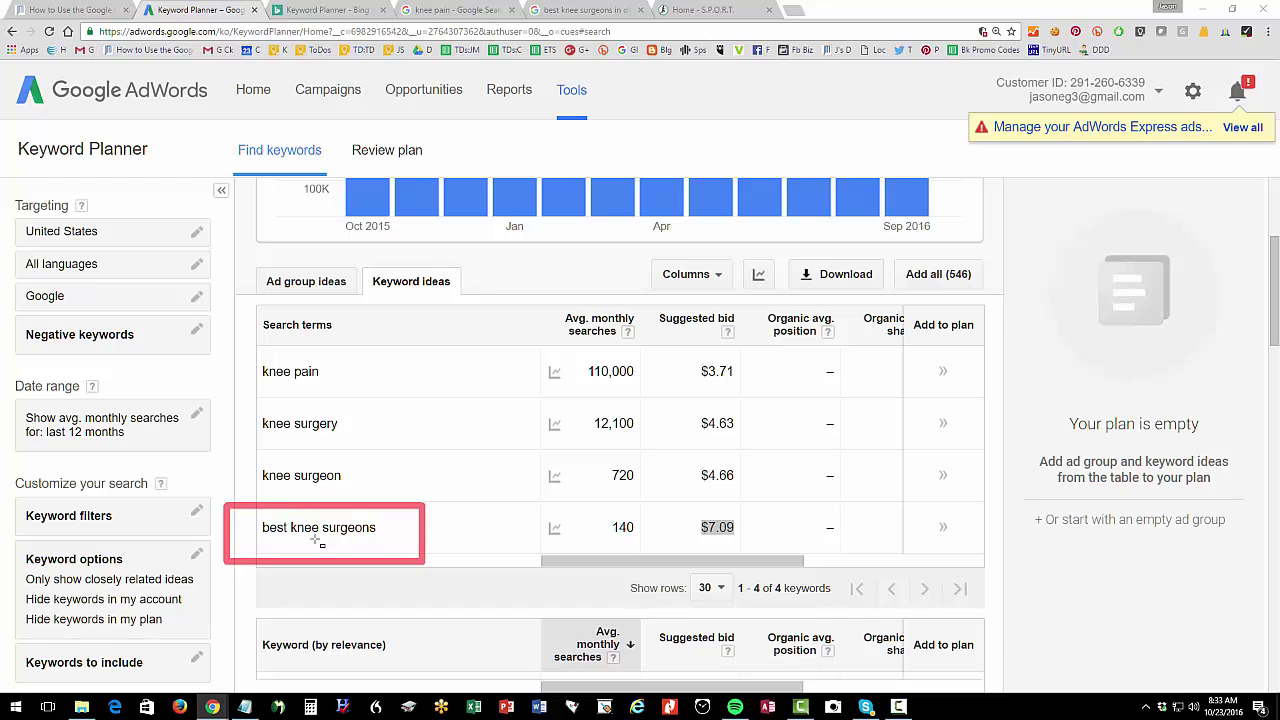
left_click_drag(284, 500, 403, 556)
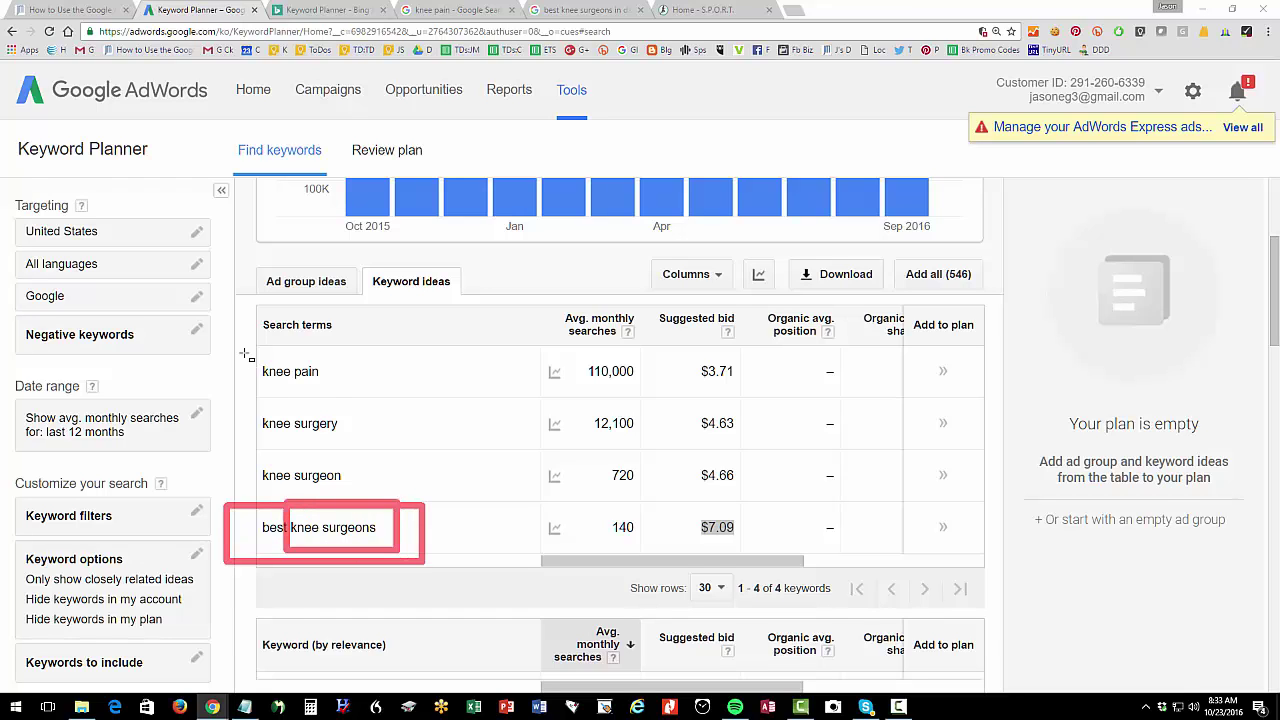
left_click_drag(241, 343, 329, 396)
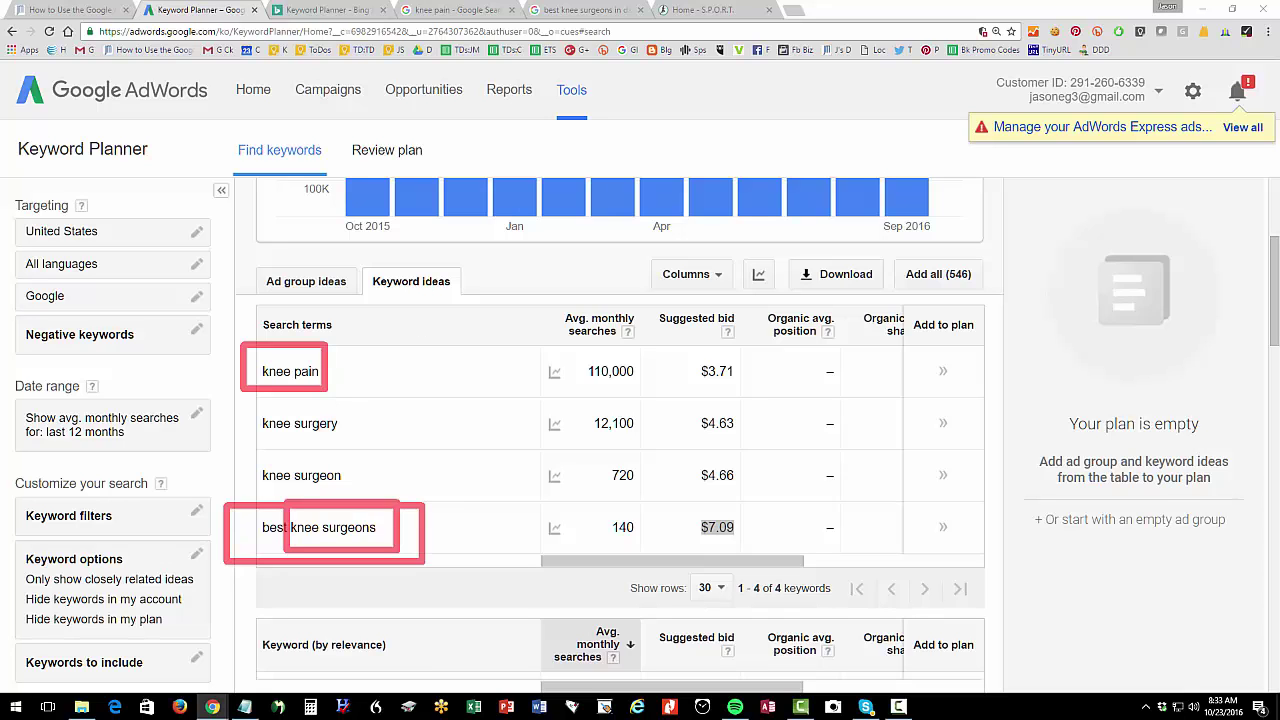
Get keyword ideas for "knee doctor, knee specialist, knee surgeon"
scroll(370, 325, "up", 3)
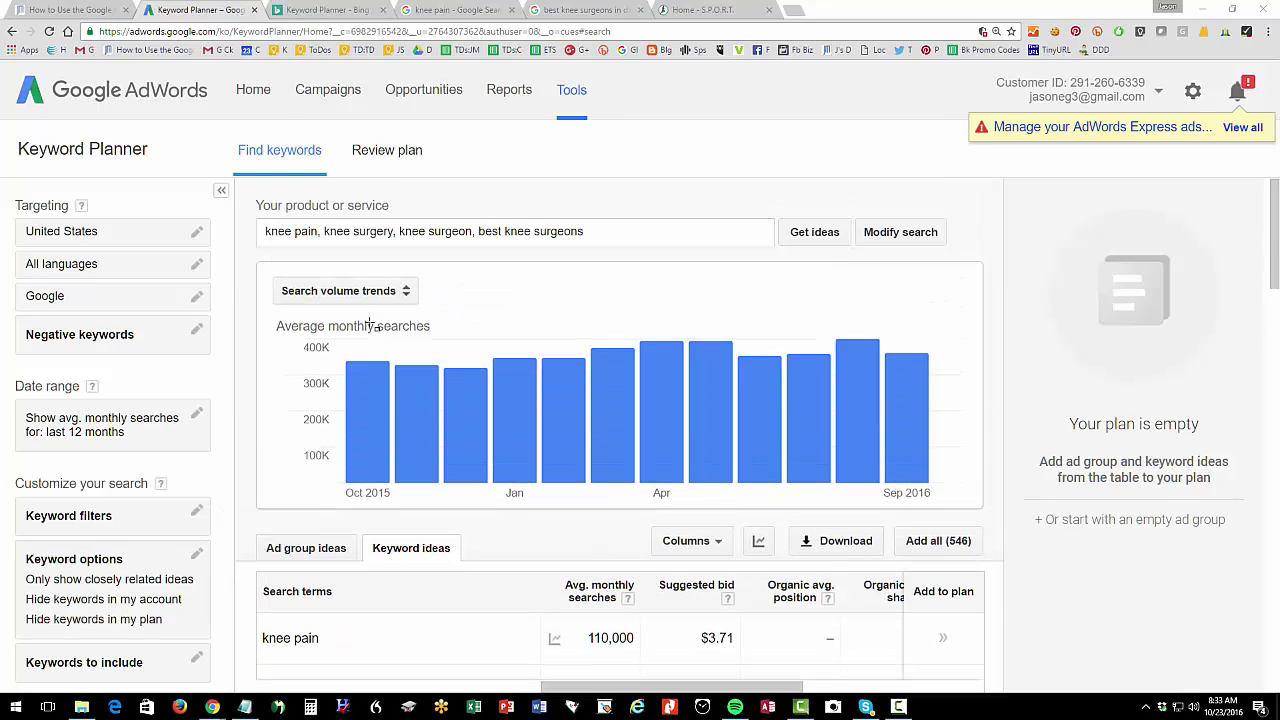
triple_click(435, 238)
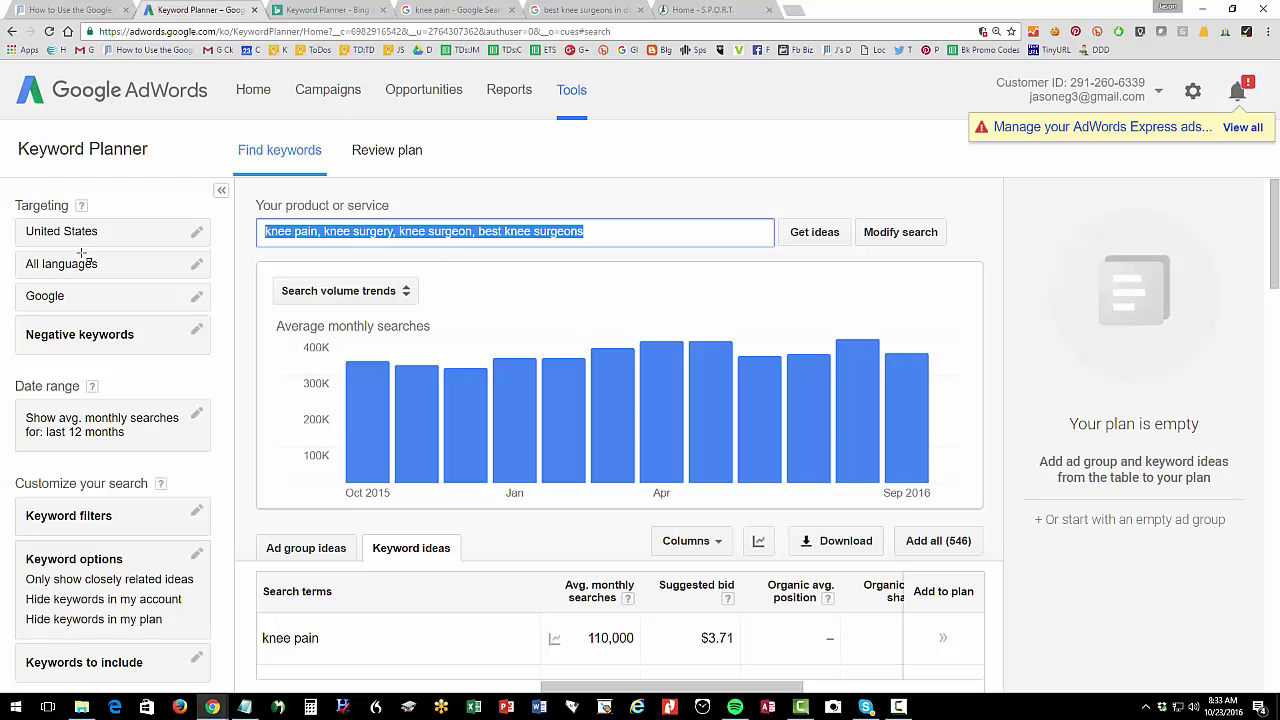
type("knee d")
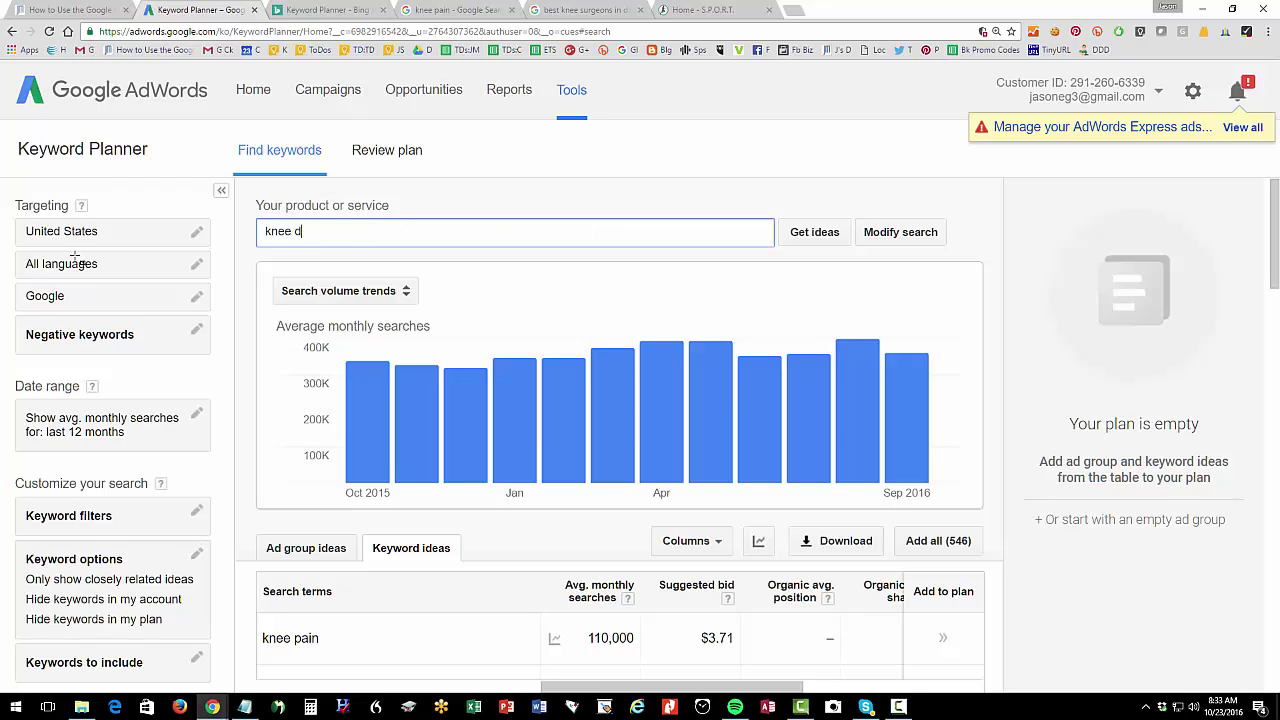
type("octor, knee specialist, knee surgeon")
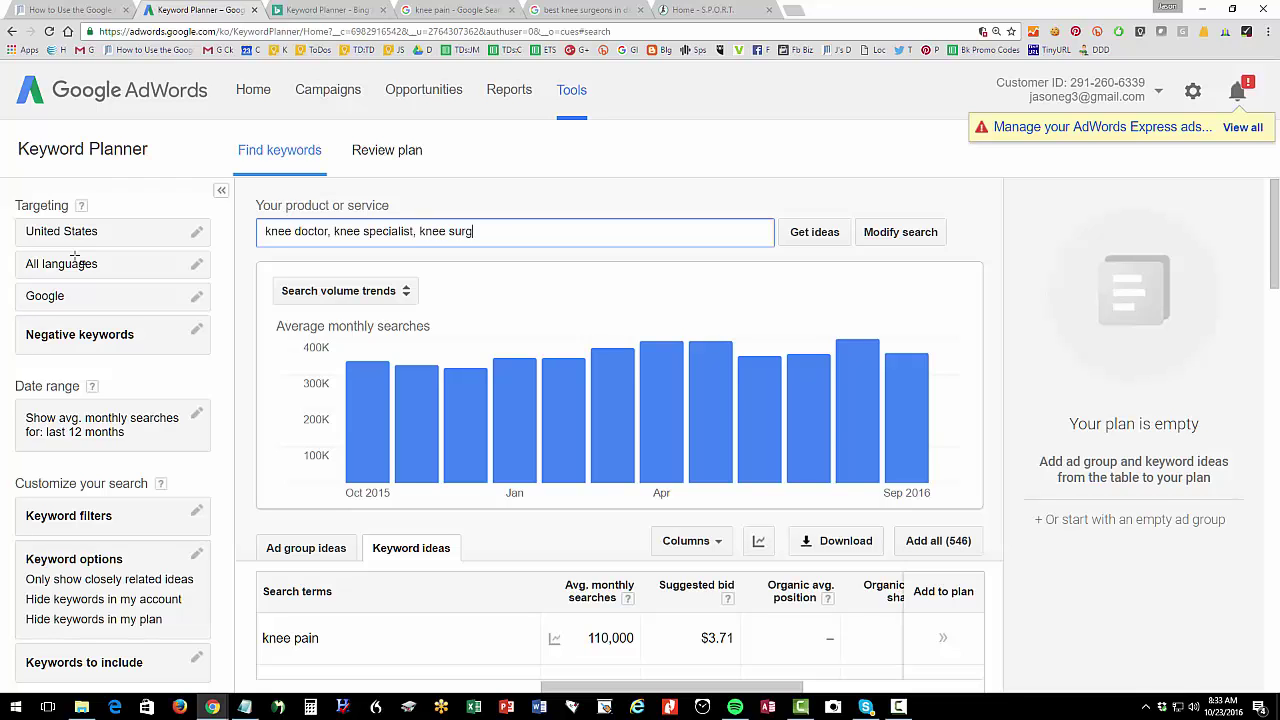
left_click(800, 229)
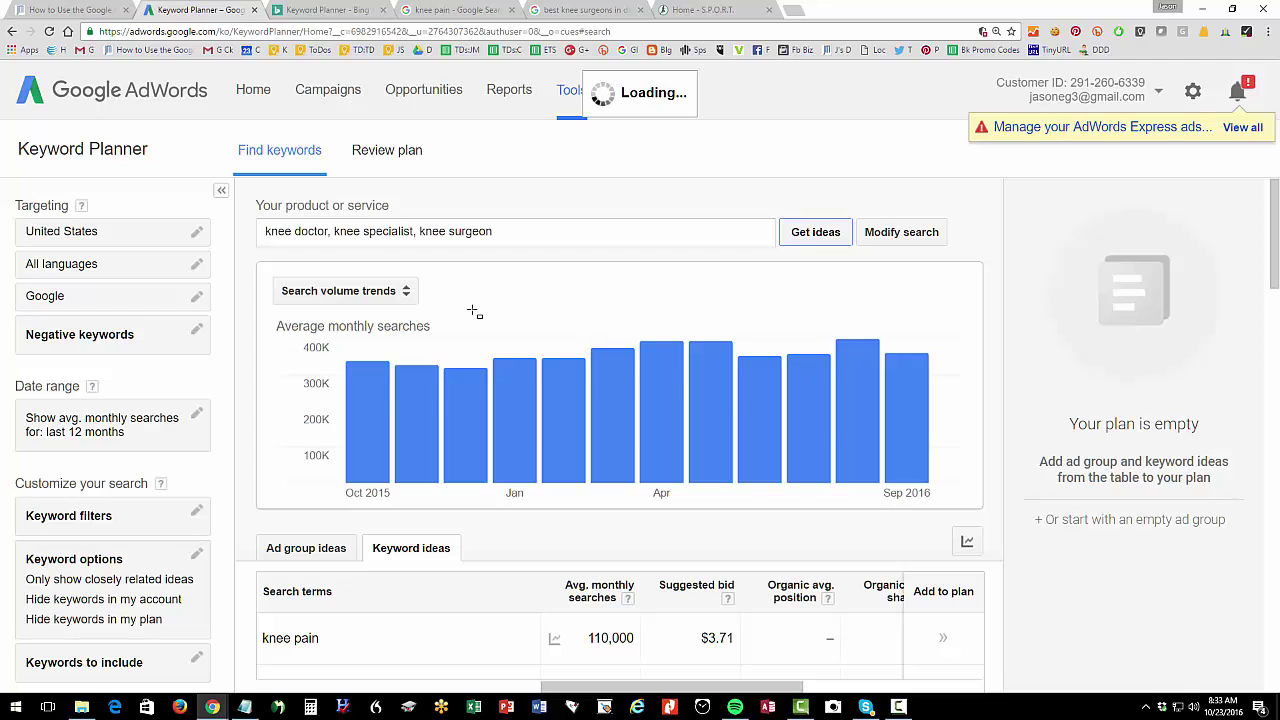
Compare the monthly searches and suggested bids of "knee doctor" and "knee specialist" against "knee surgeon"
scroll(474, 312, "down", 2)
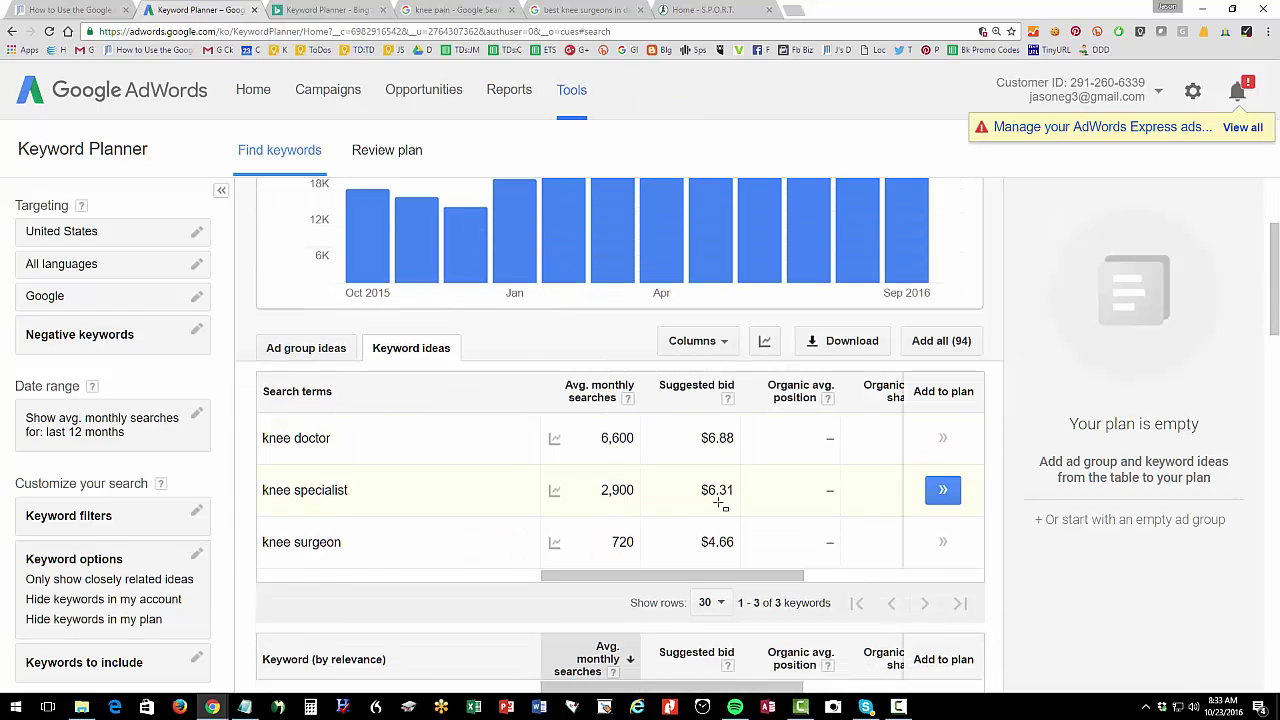
double_click(719, 541)
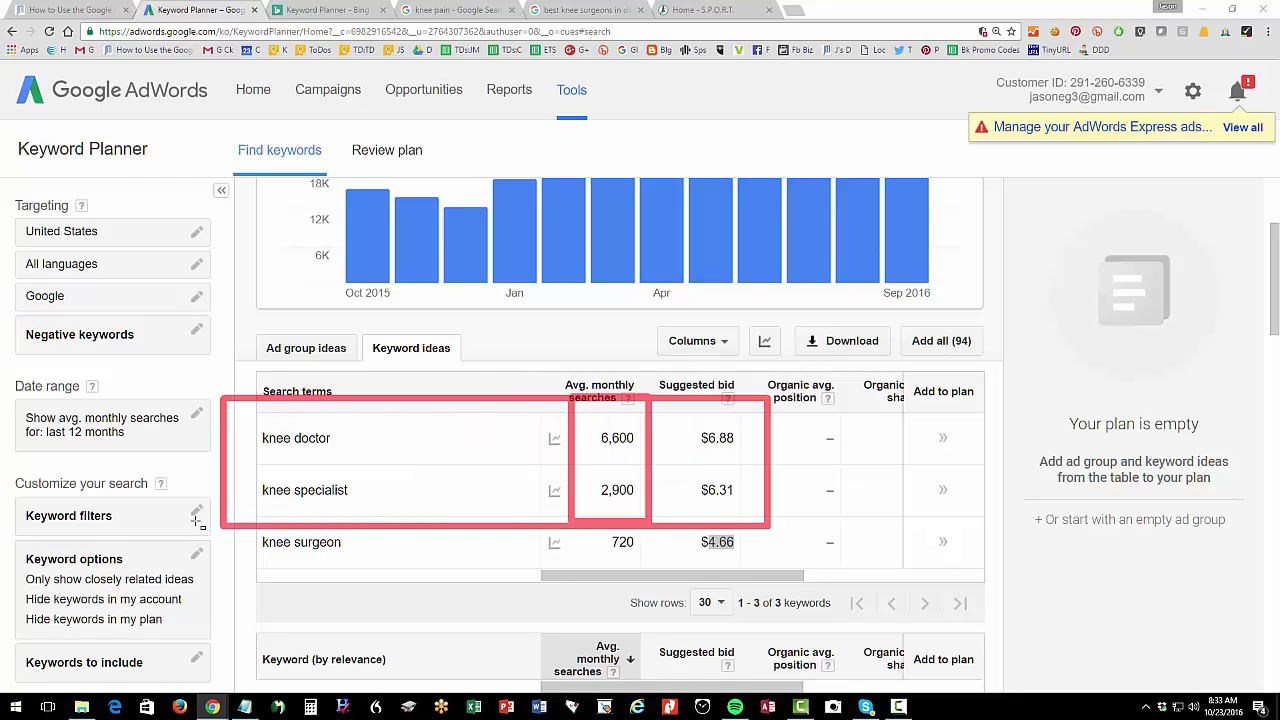
left_click_drag(200, 518, 370, 572)
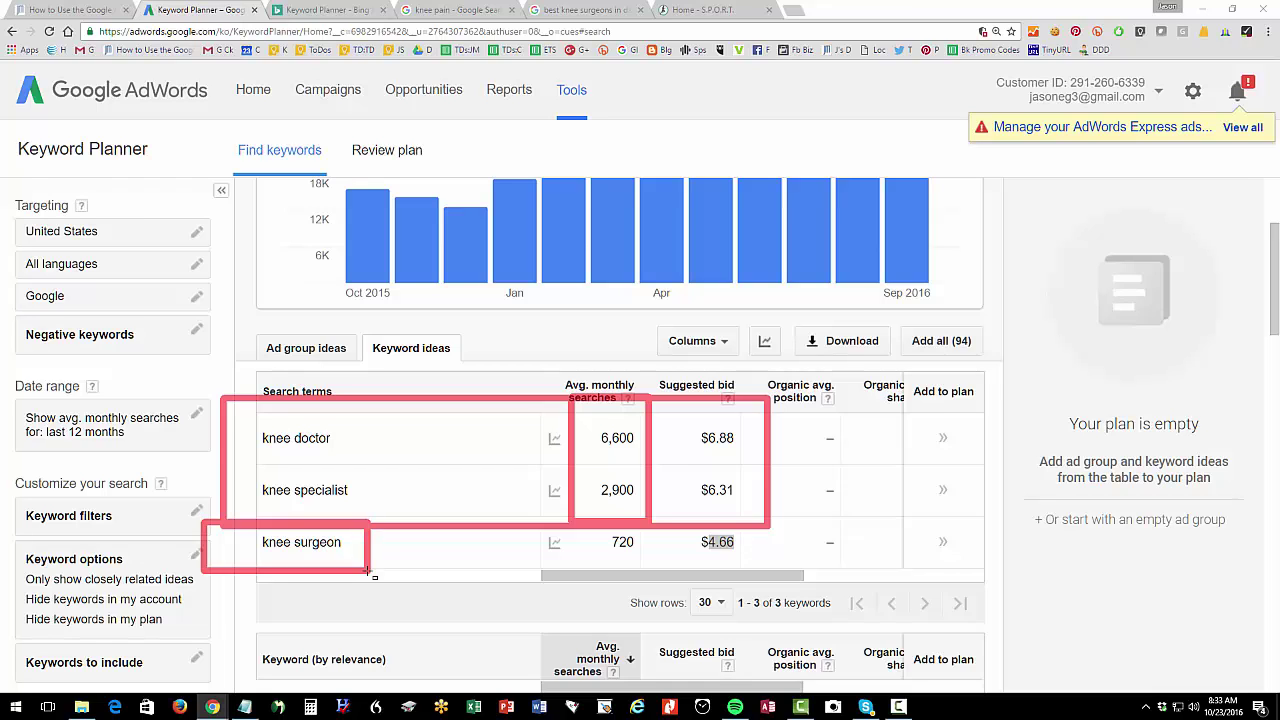
left_click_drag(680, 428, 757, 597)
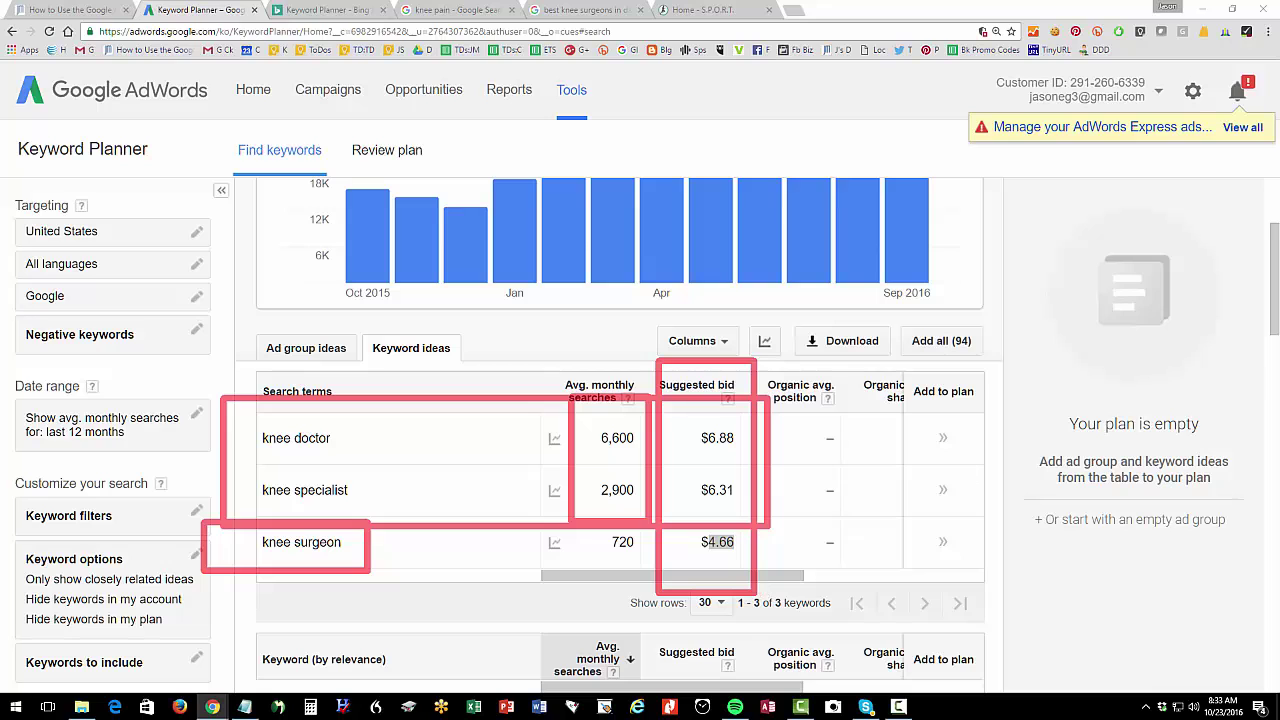
In the Keyword Planner how-to article, box the "Knee Surgery / Knee Surgeon" scenario and the "Task #1 – Brainstorm Keyword Ideas!" heading
left_click(55, 9)
scroll(263, 278, "up", 8)
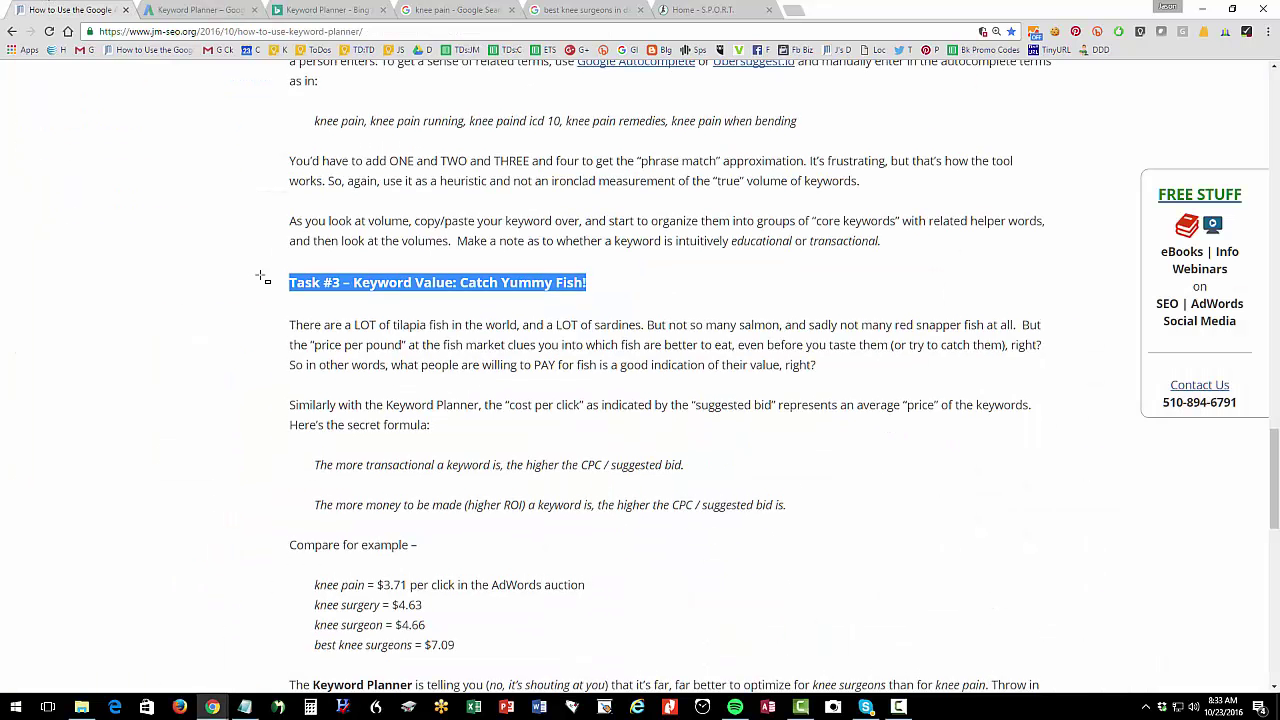
scroll(263, 278, "up", 7)
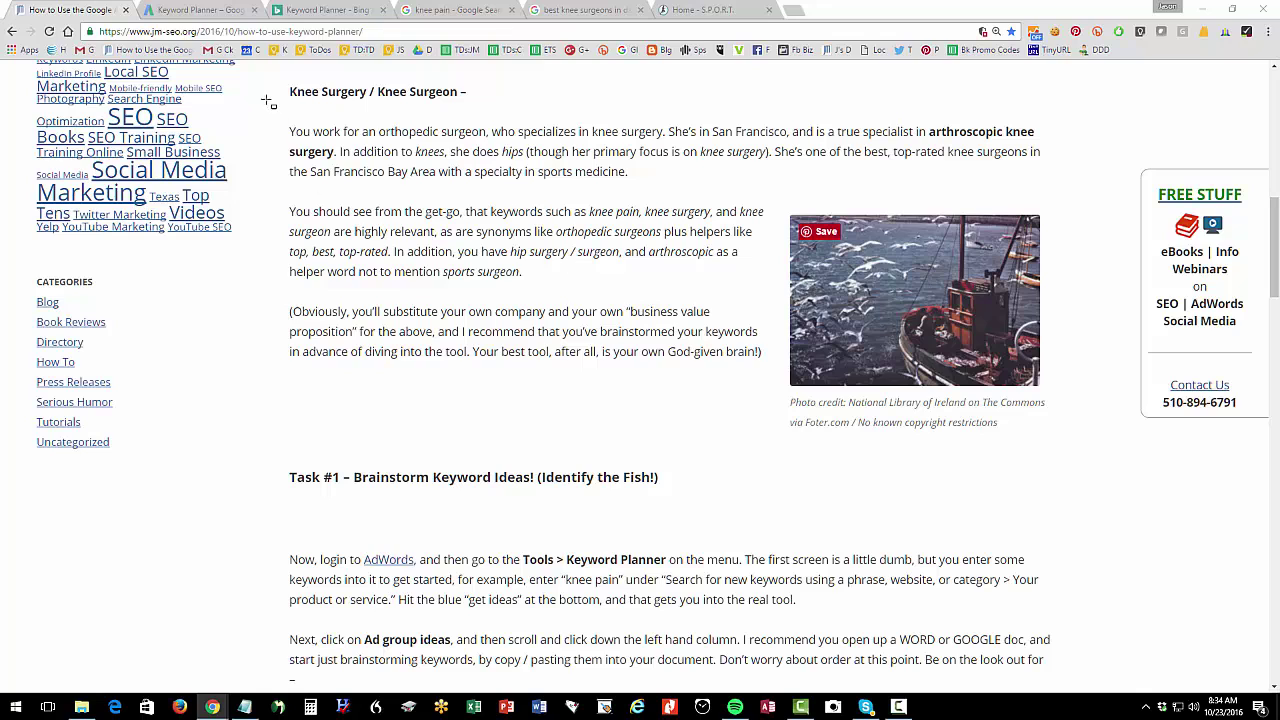
left_click_drag(264, 92, 758, 408)
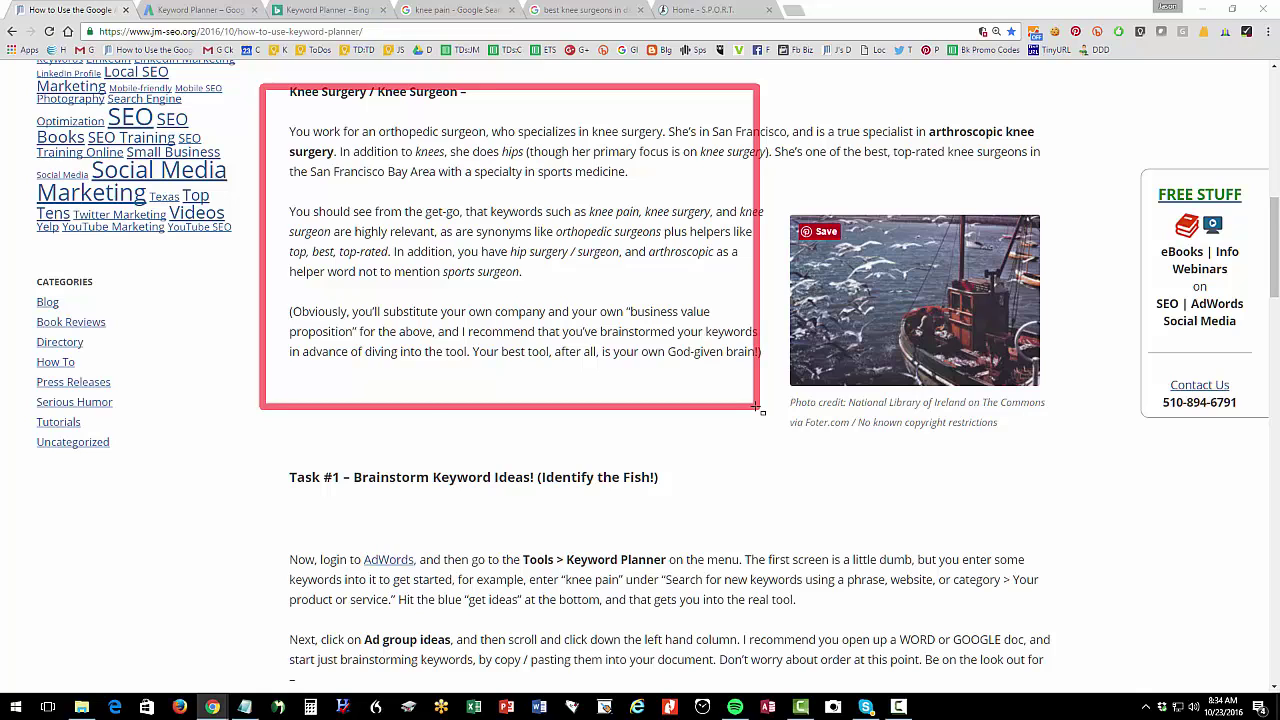
left_click_drag(258, 438, 684, 518)
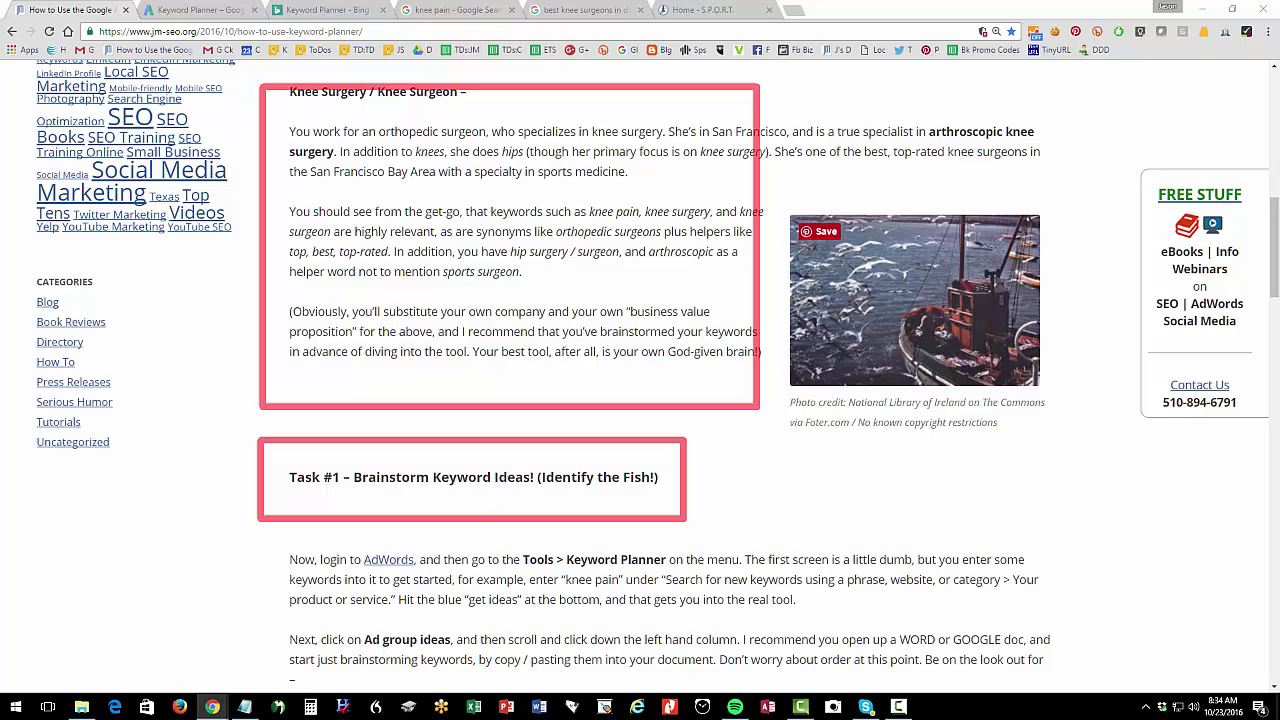
Review the article's remaining tasks, highlighting the "Task #2 – Keyword Volume" heading and the "Task #3 – Keyword Value" heading
scroll(632, 404, "down", 3)
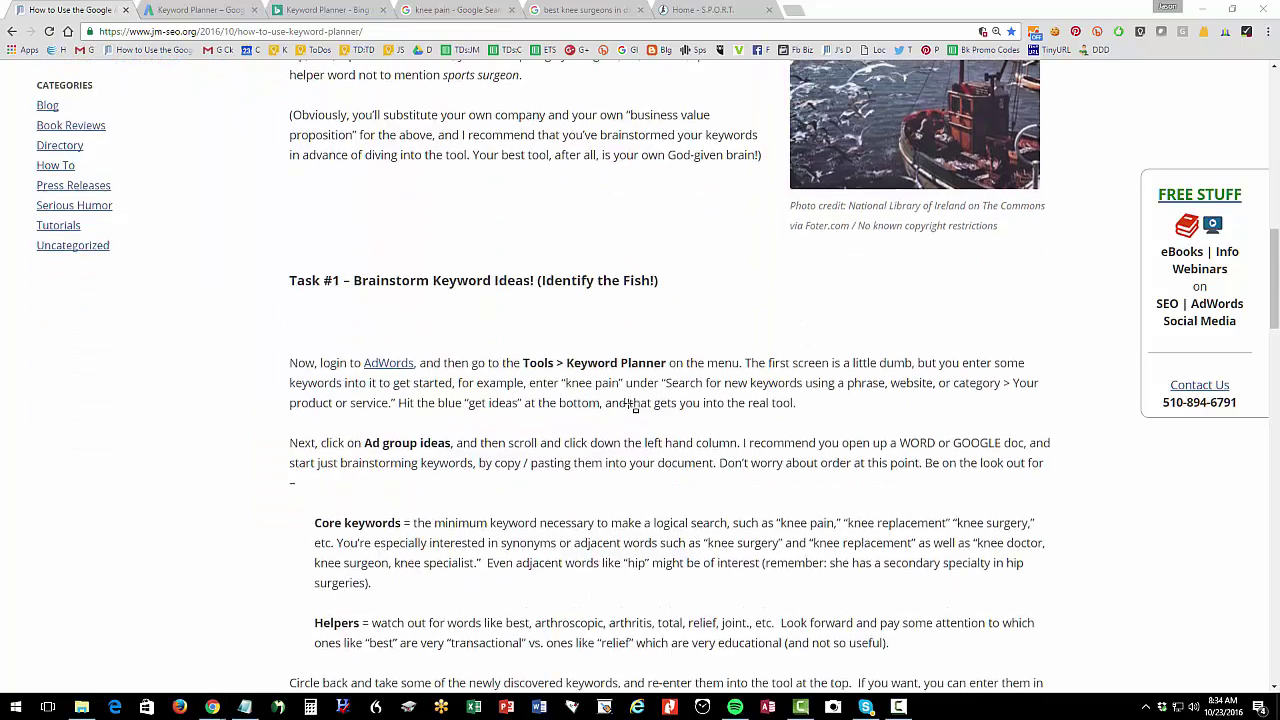
scroll(632, 404, "down", 1)
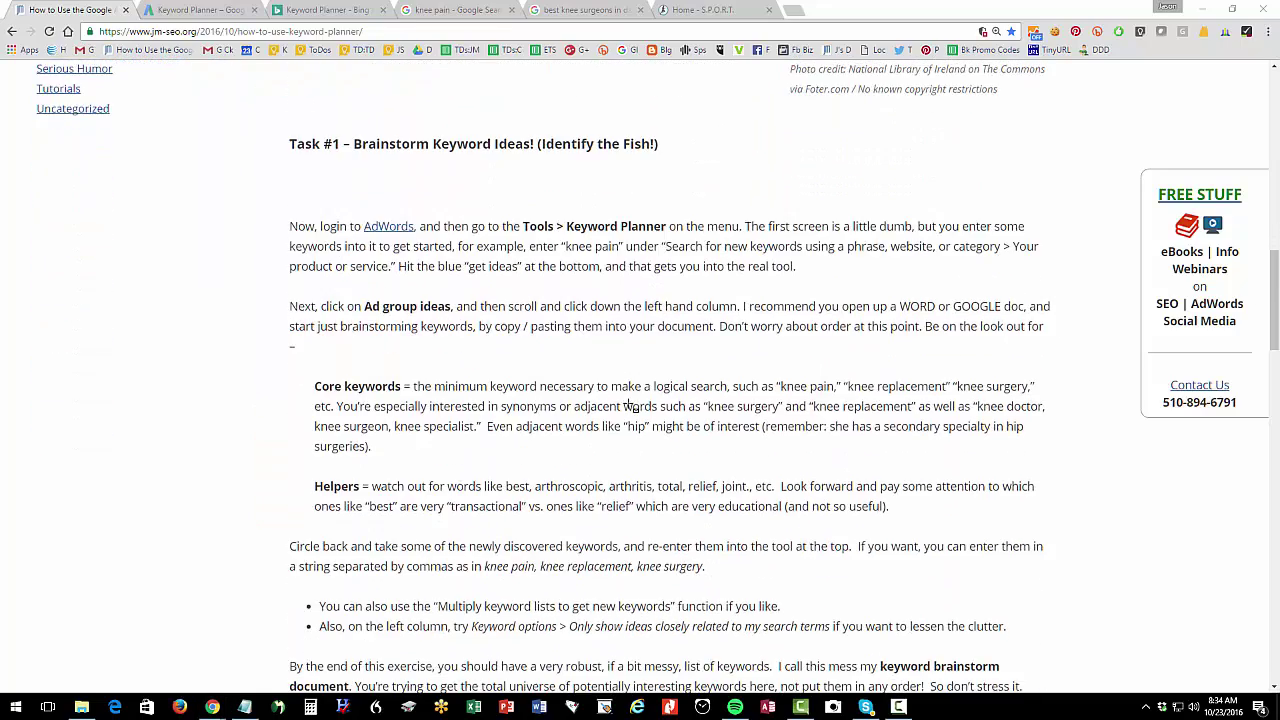
scroll(632, 406, "down", 5)
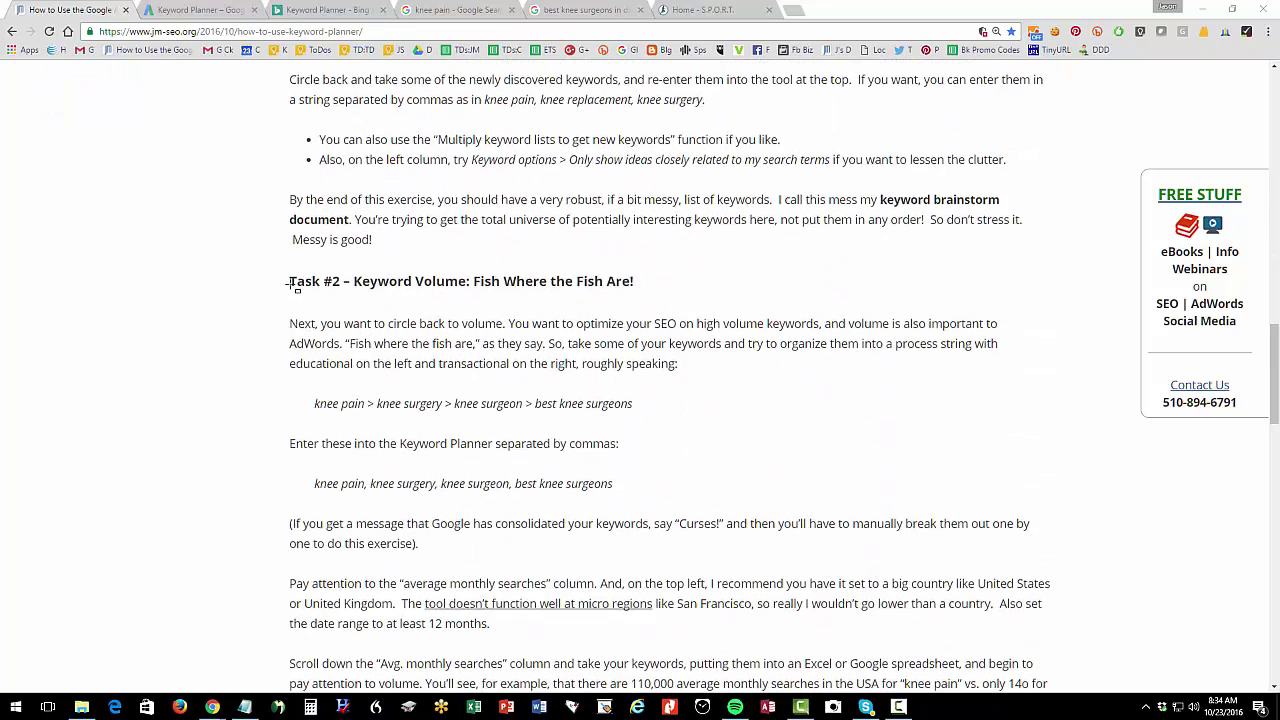
left_click_drag(289, 285, 662, 290)
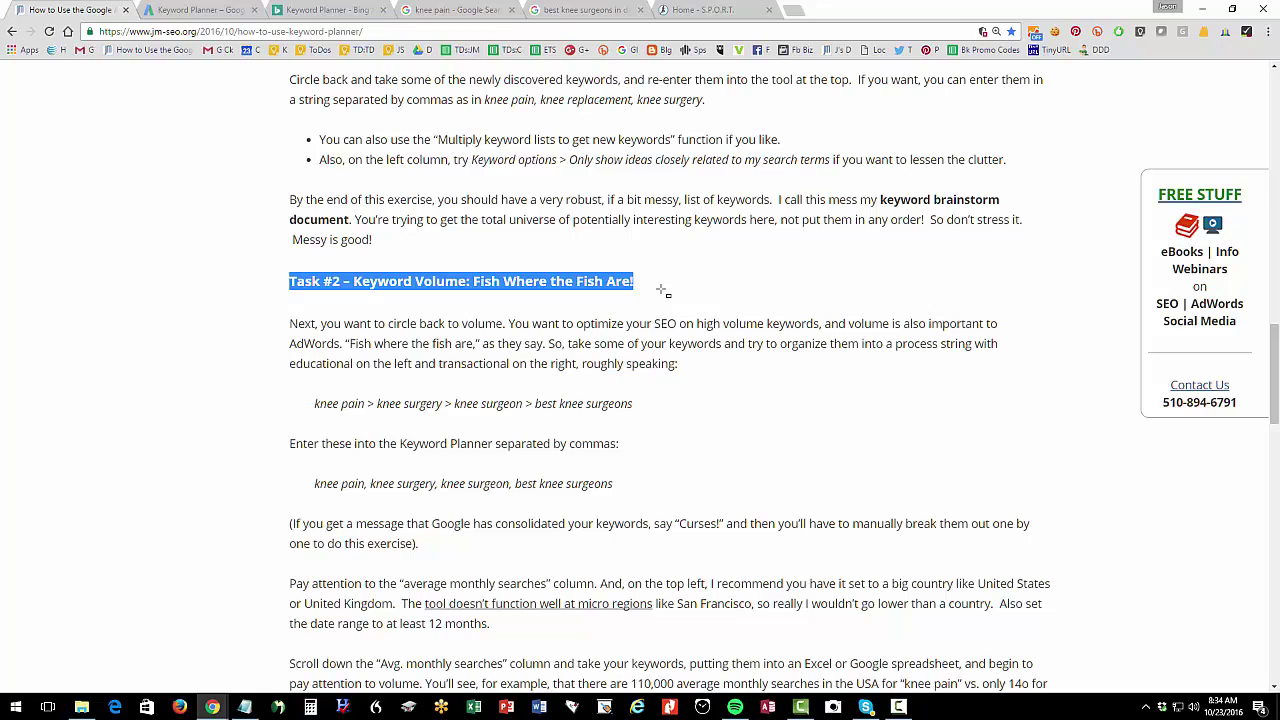
scroll(662, 290, "down", 2)
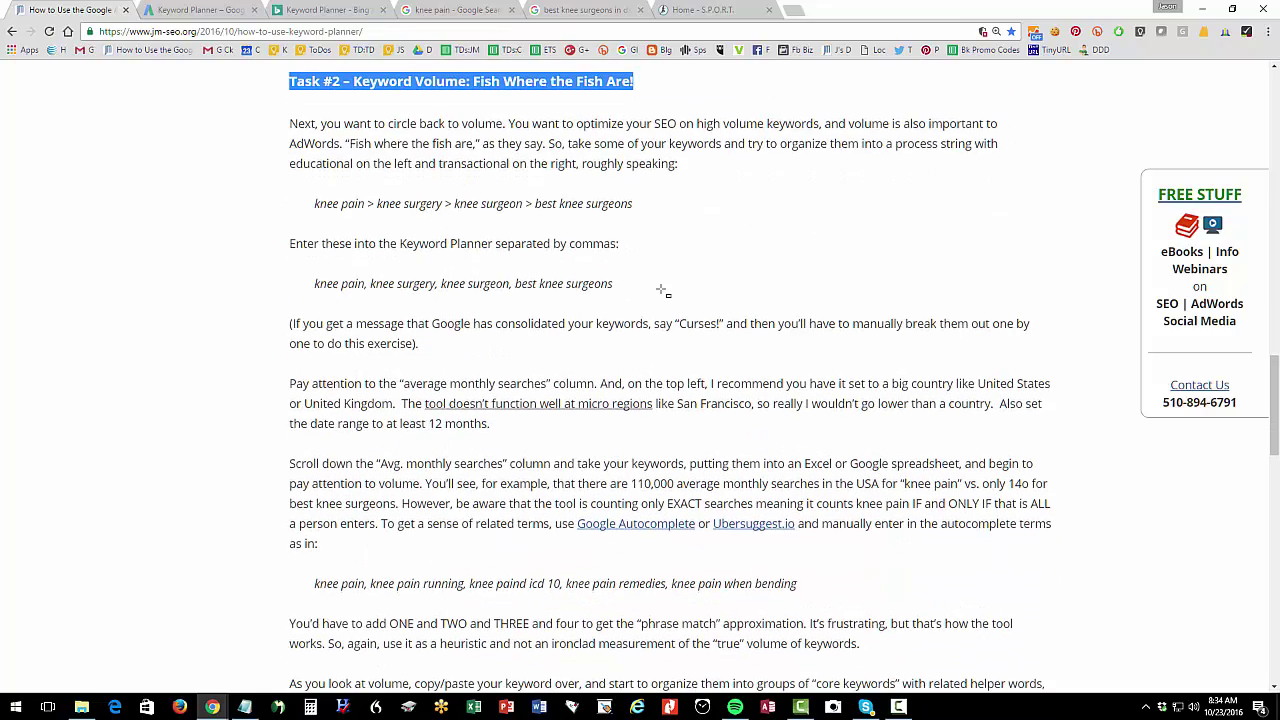
scroll(662, 290, "down", 5)
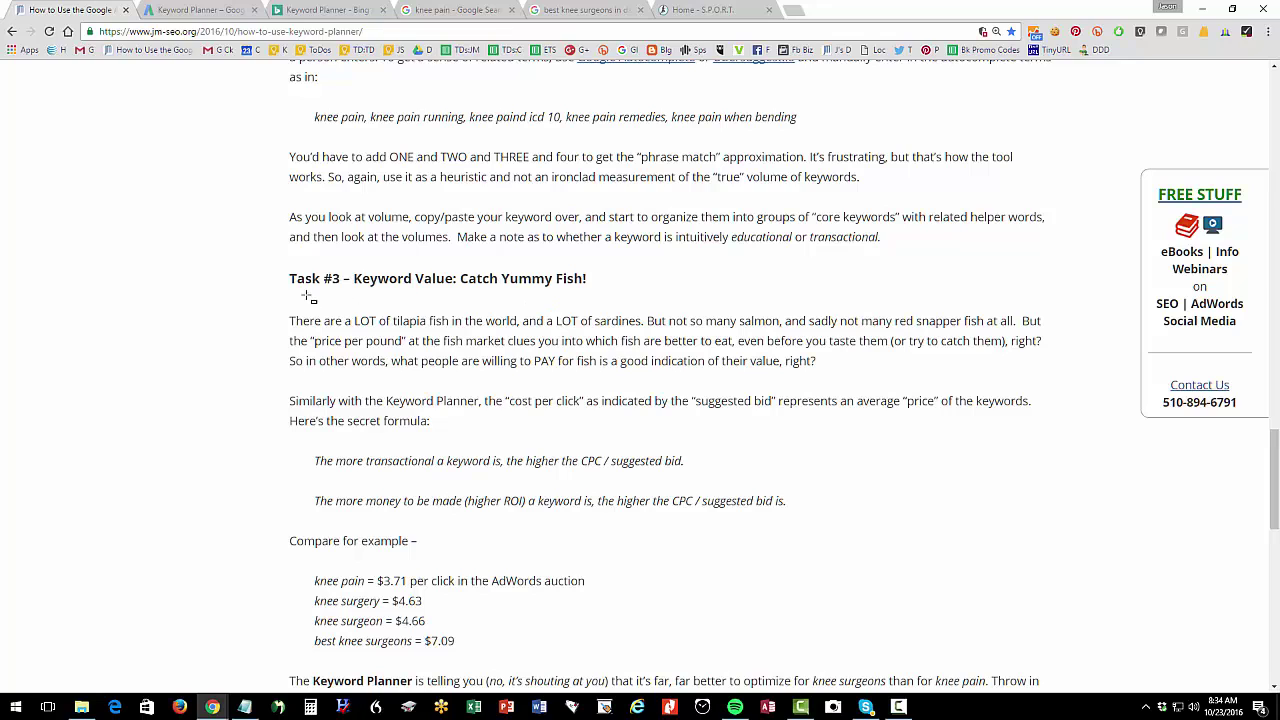
left_click_drag(300, 280, 593, 279)
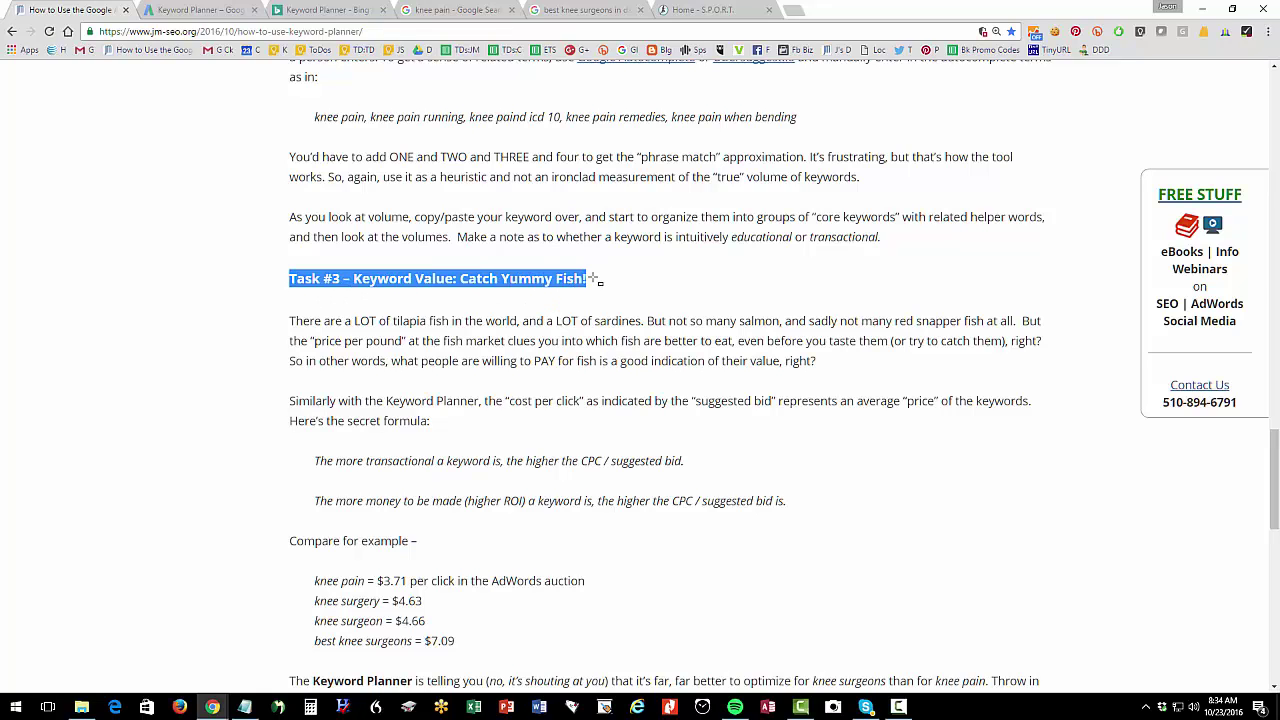
Return to the AdWords Keyword Planner and check which columns can be shown in the keyword ideas table
left_click(165, 8)
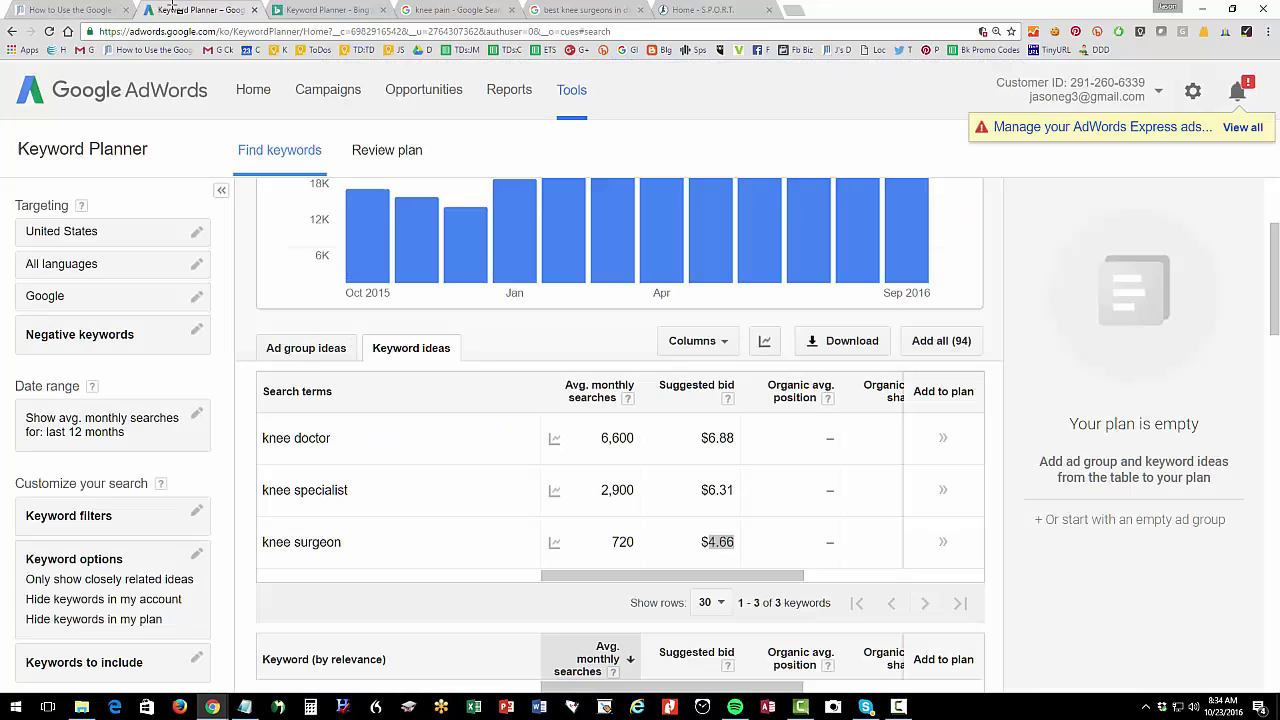
left_click(722, 339)
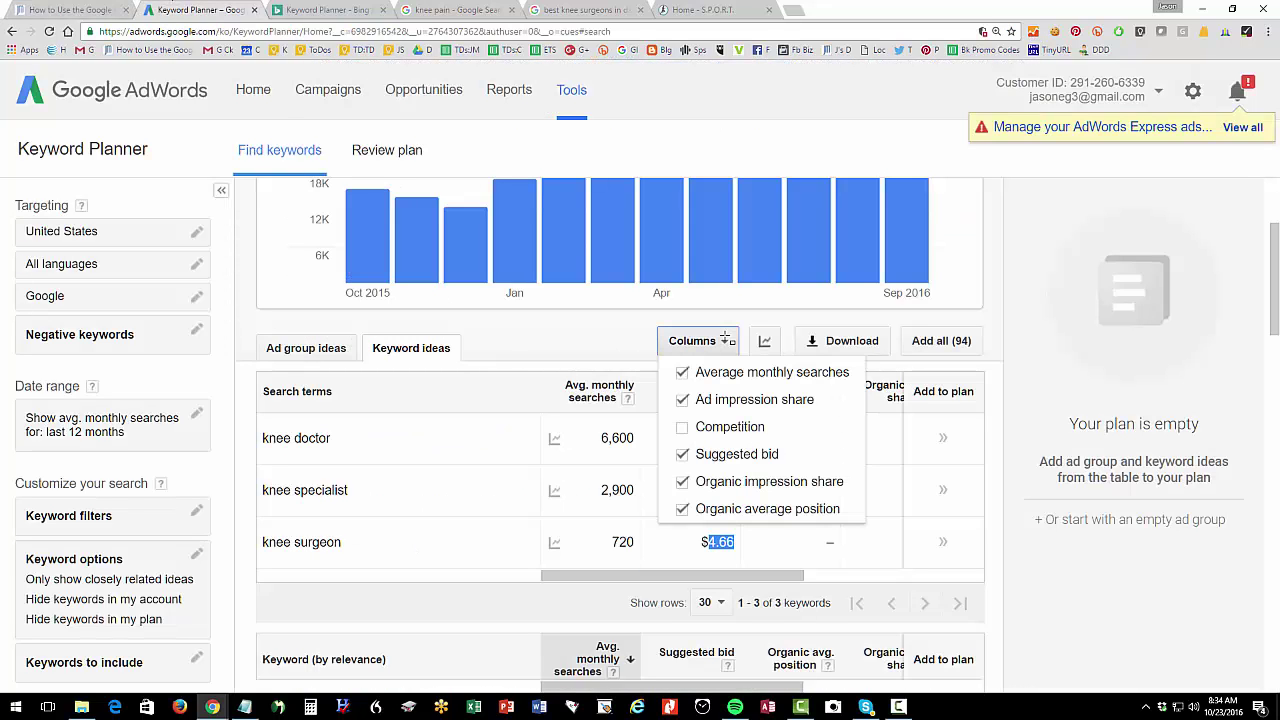
left_click(724, 340)
left_click(727, 341)
left_click(727, 341)
left_click(727, 341)
Show the ad group ideas for the knee terms and examine the keywords in the Knee Doctor ad group
left_click(308, 348)
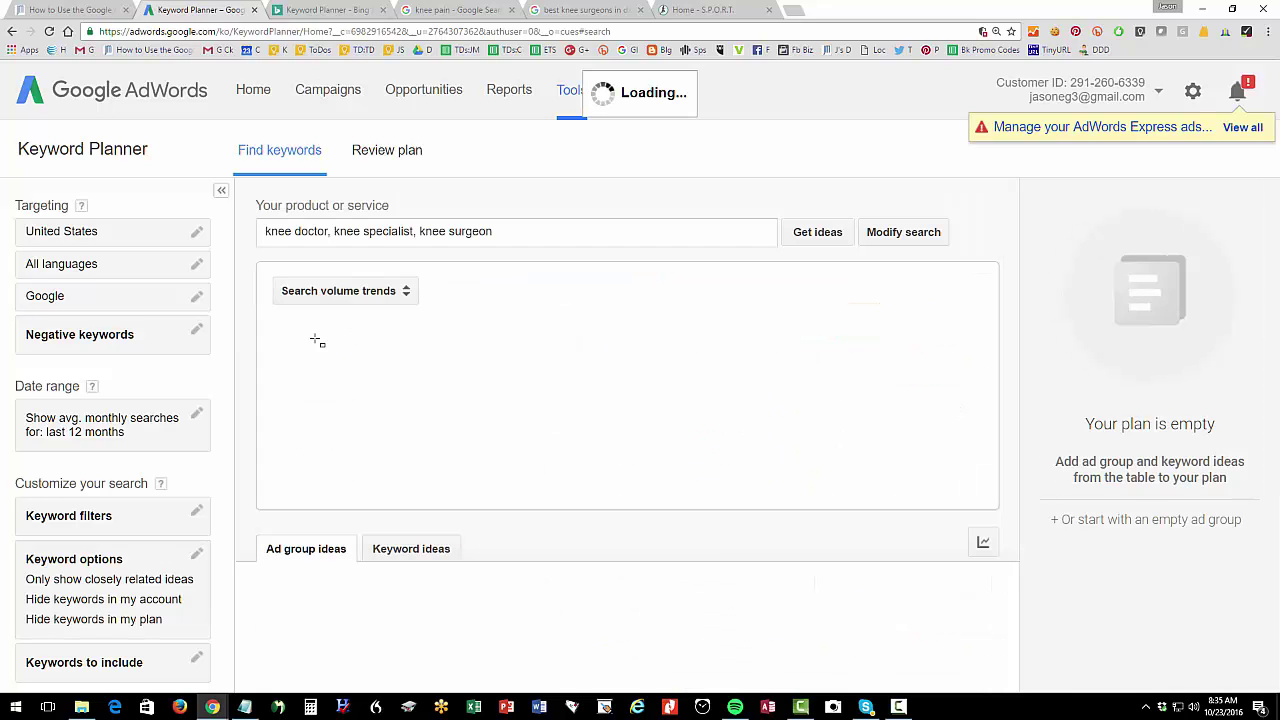
left_click(414, 548)
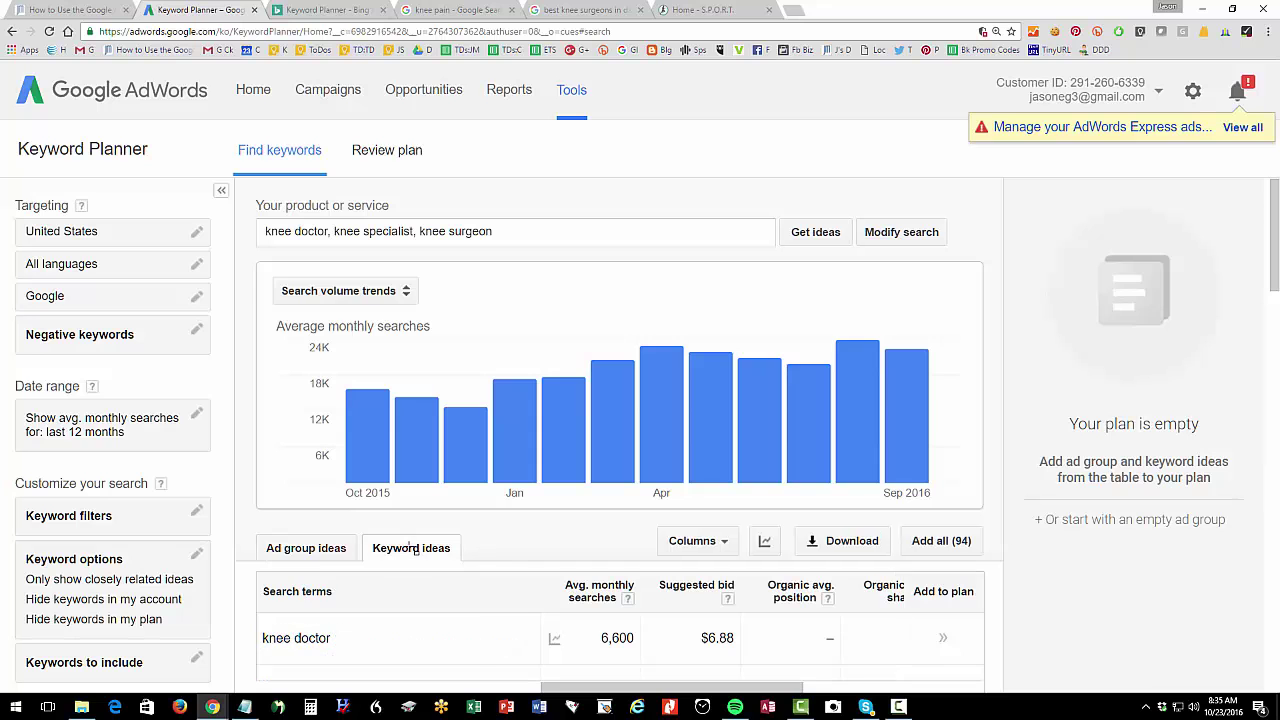
left_click(328, 552)
scroll(414, 553, "down", 2)
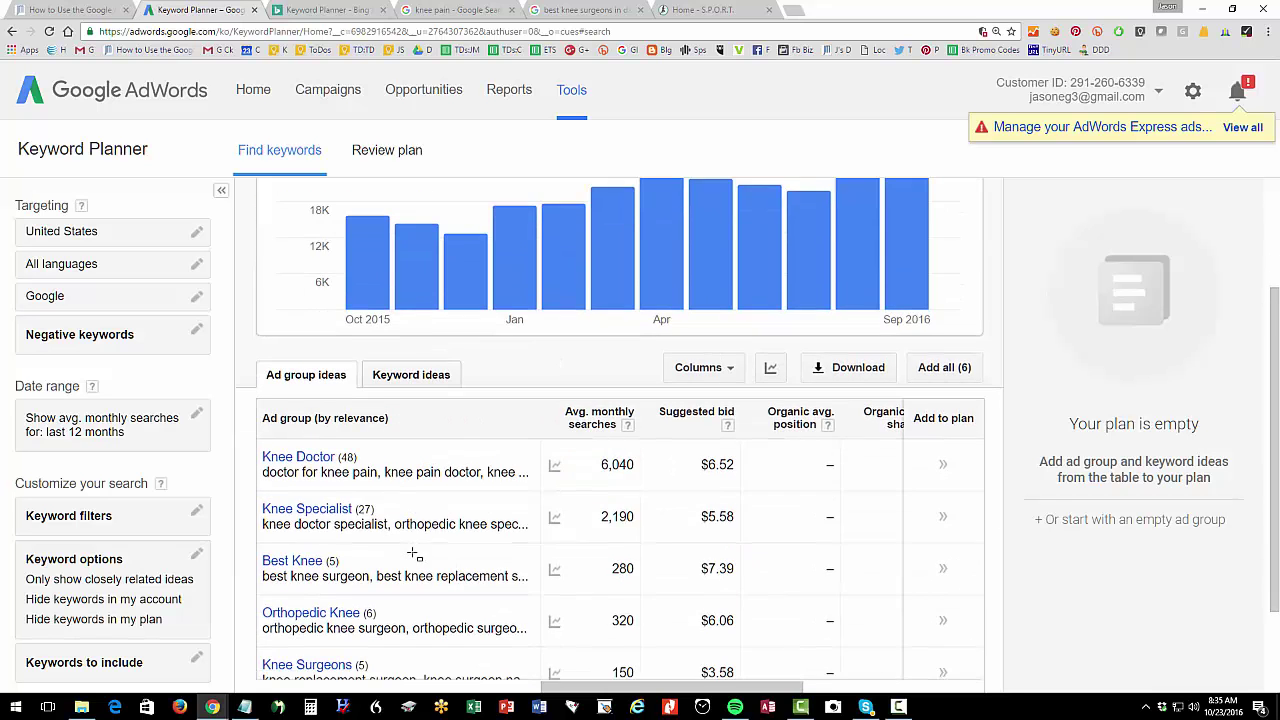
scroll(414, 553, "down", 2)
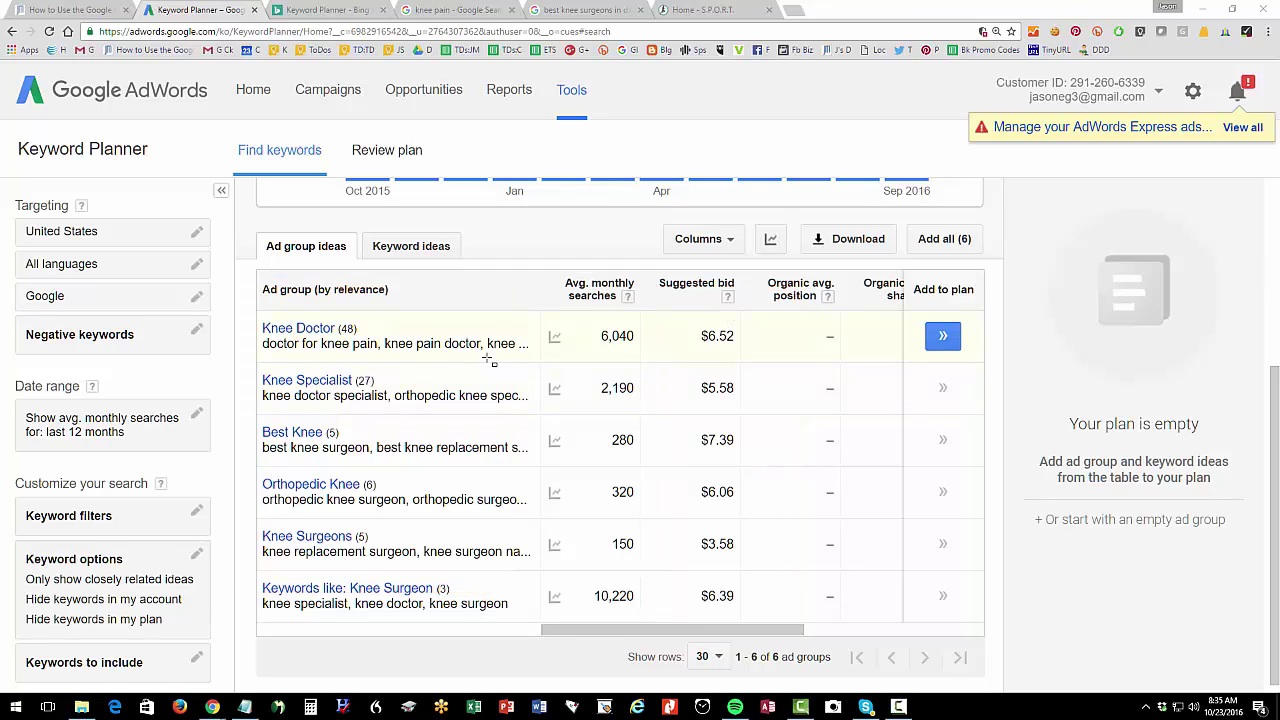
left_click(298, 328)
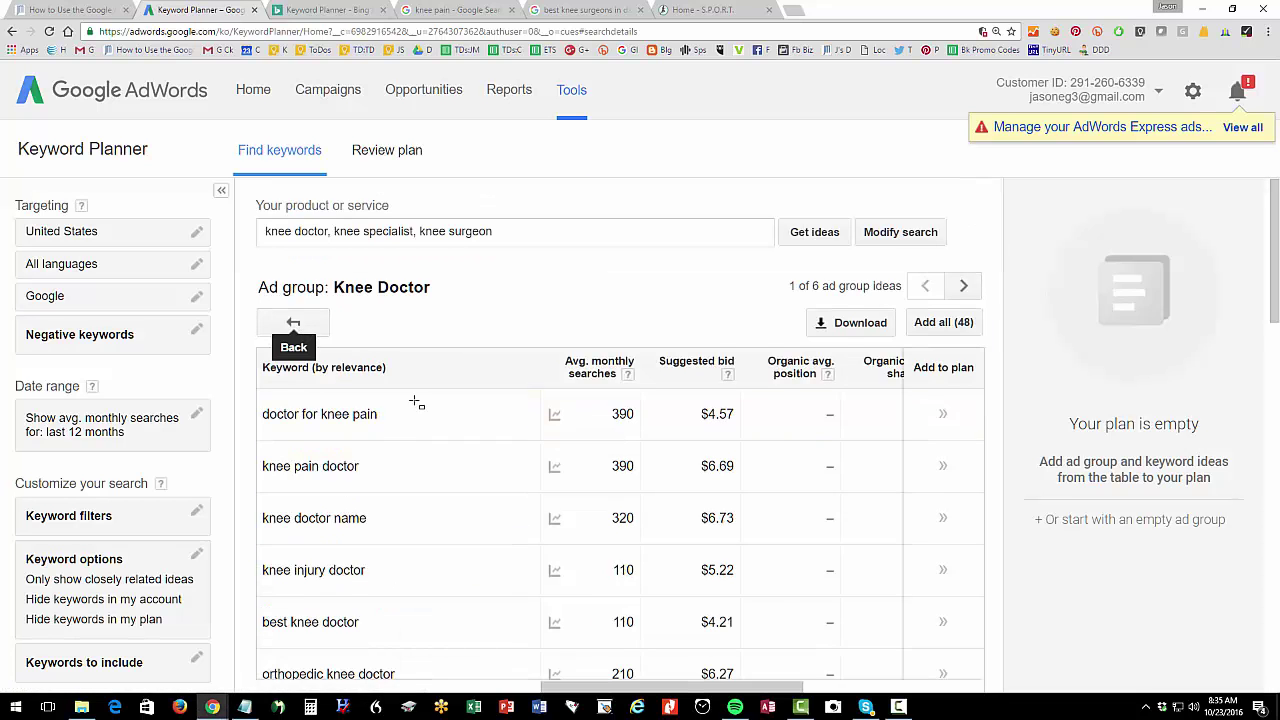
scroll(437, 409, "down", 2)
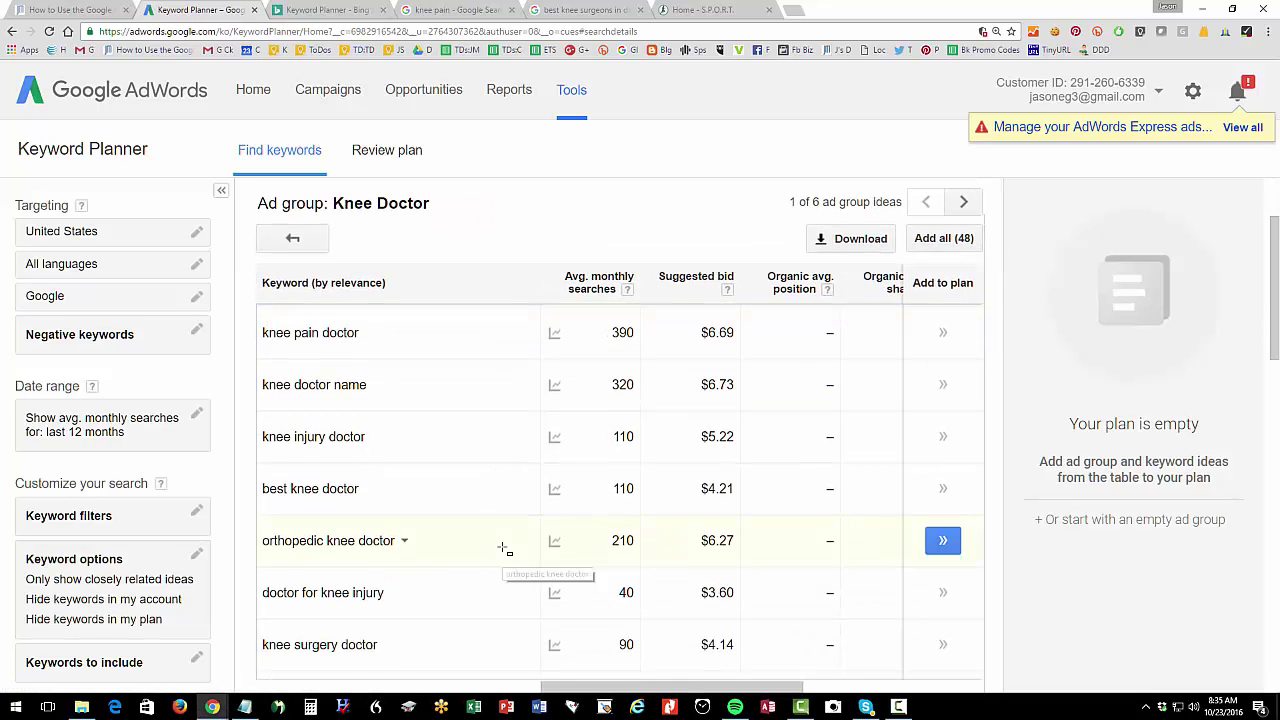
scroll(505, 548, "down", 1)
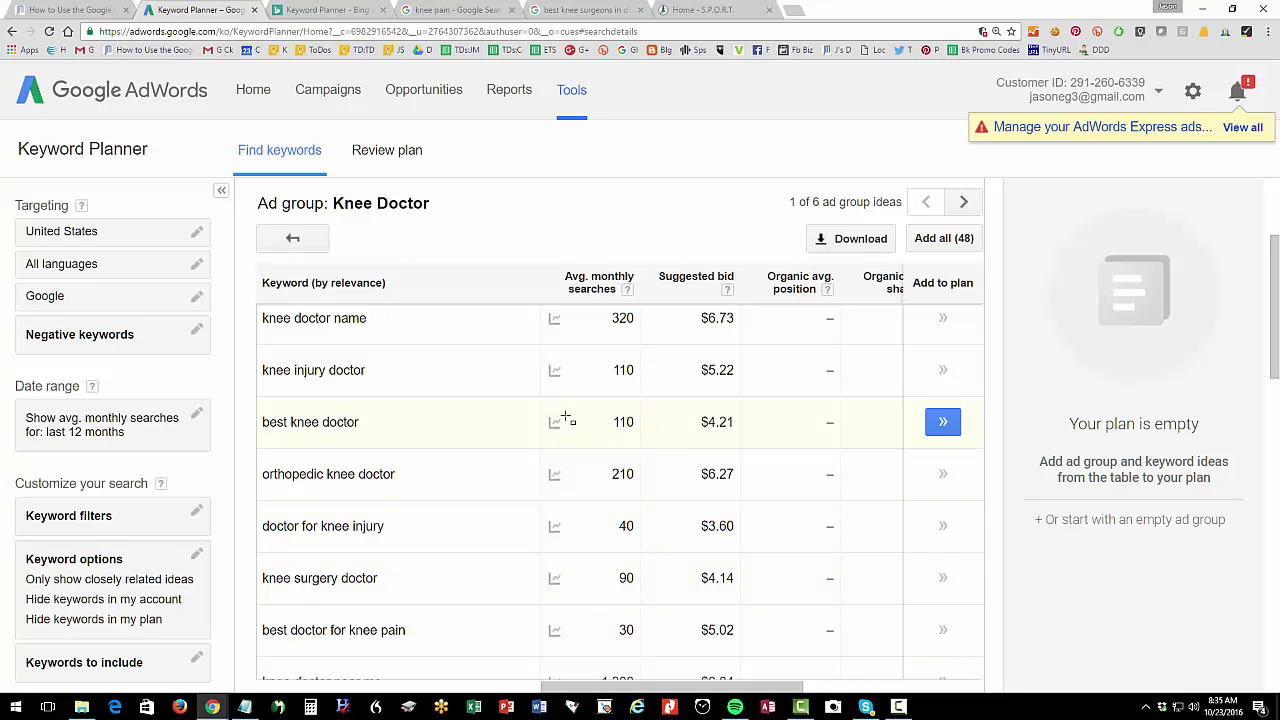
In the article's "Useless Things in the Tool" section, highlight the heading and the search volume, budget forecast and landing page features
left_click(65, 8)
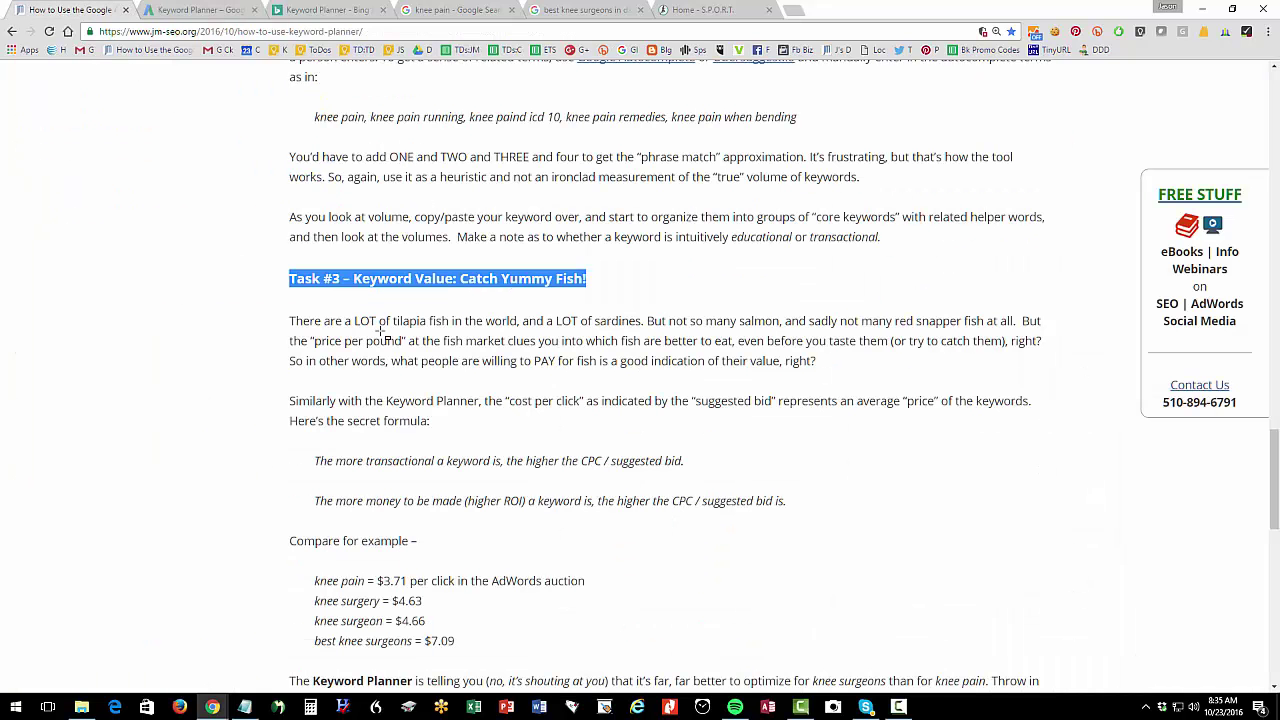
scroll(415, 362, "down", 2)
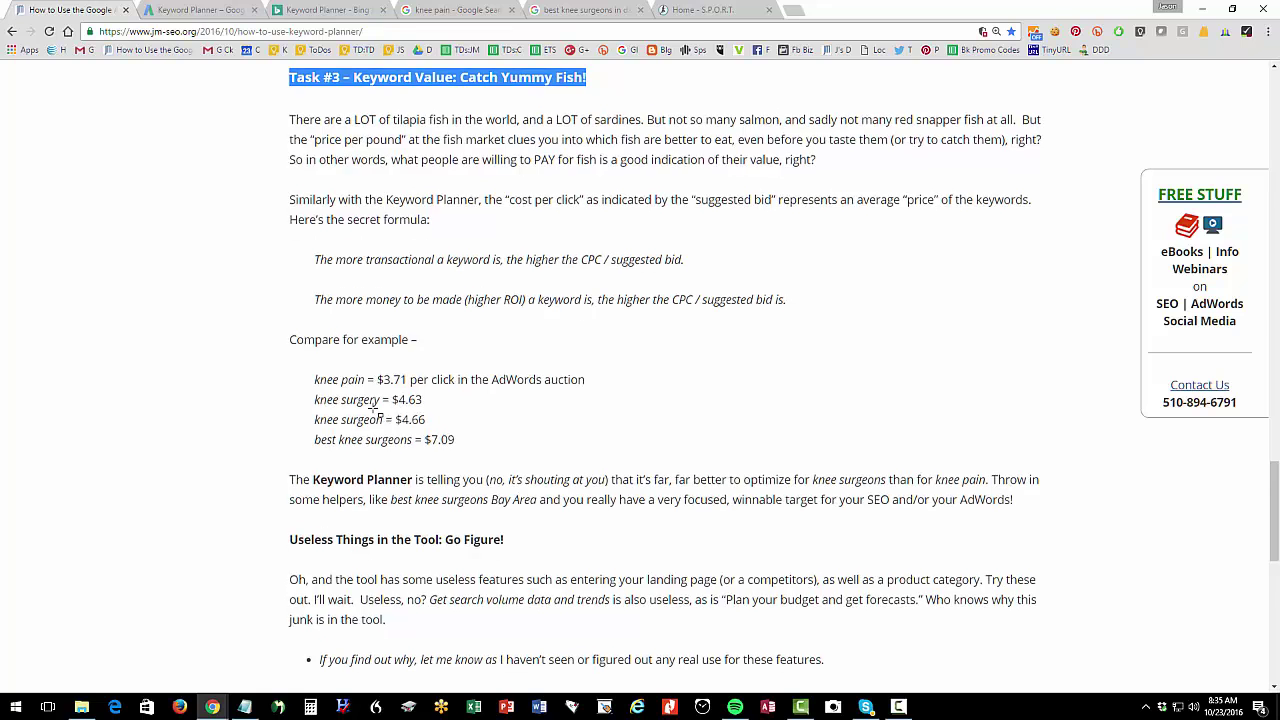
scroll(370, 410, "down", 2)
left_click_drag(289, 341, 520, 341)
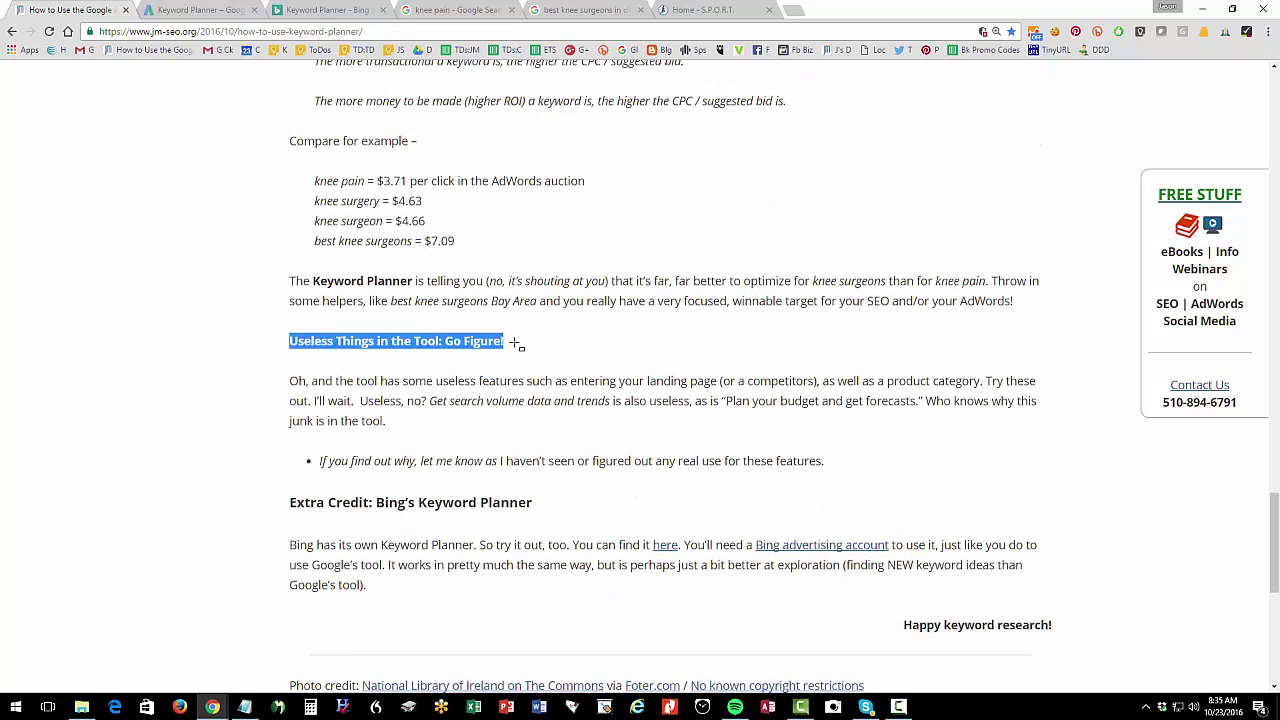
left_click_drag(436, 401, 607, 402)
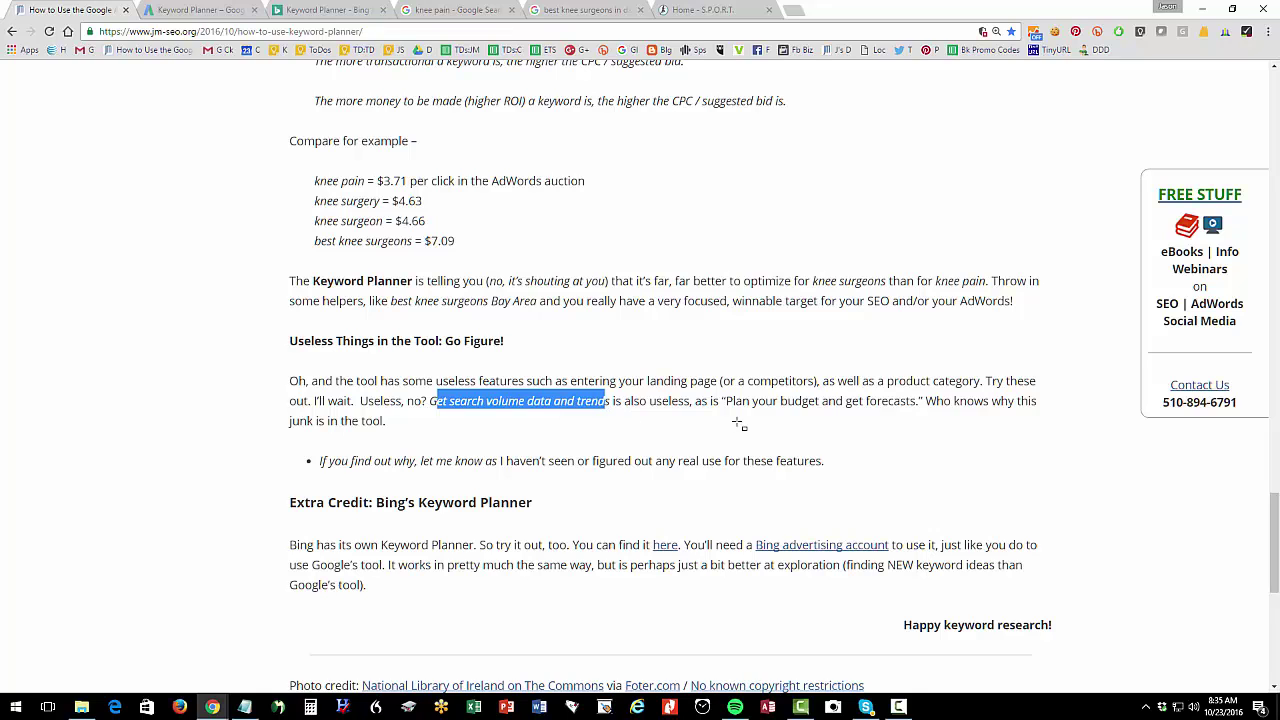
left_click_drag(726, 401, 952, 402)
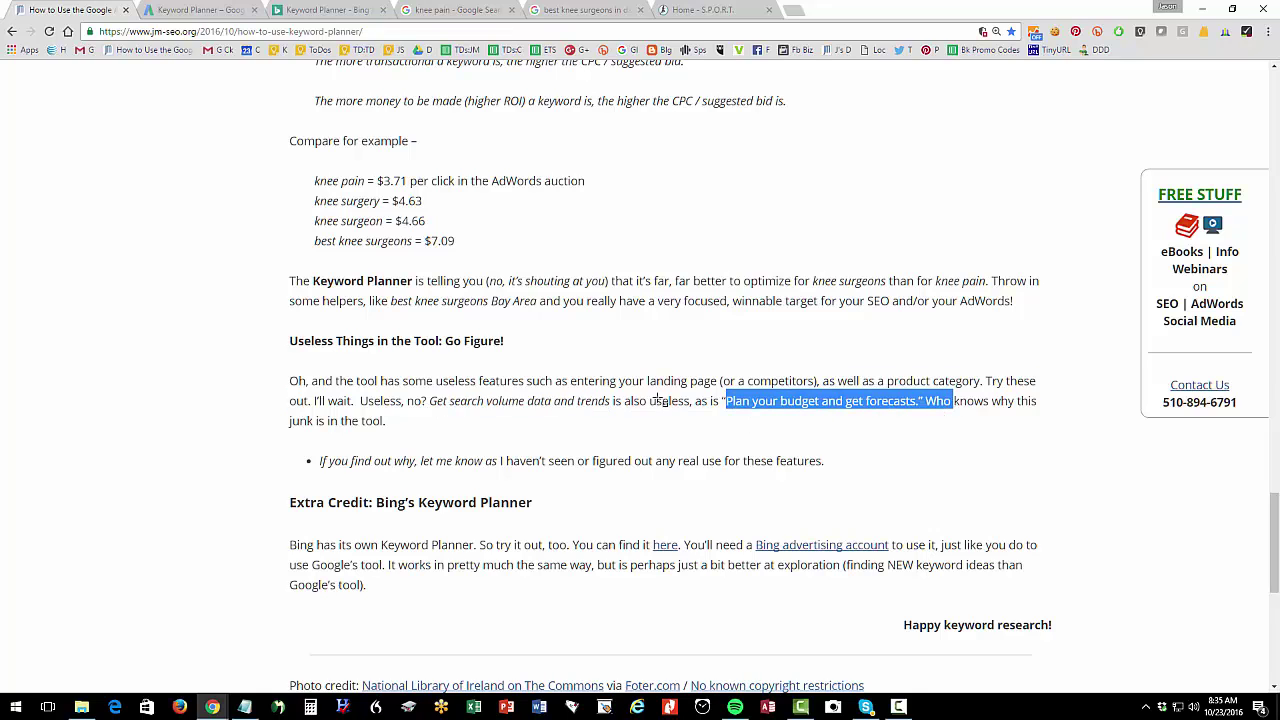
left_click_drag(649, 381, 826, 384)
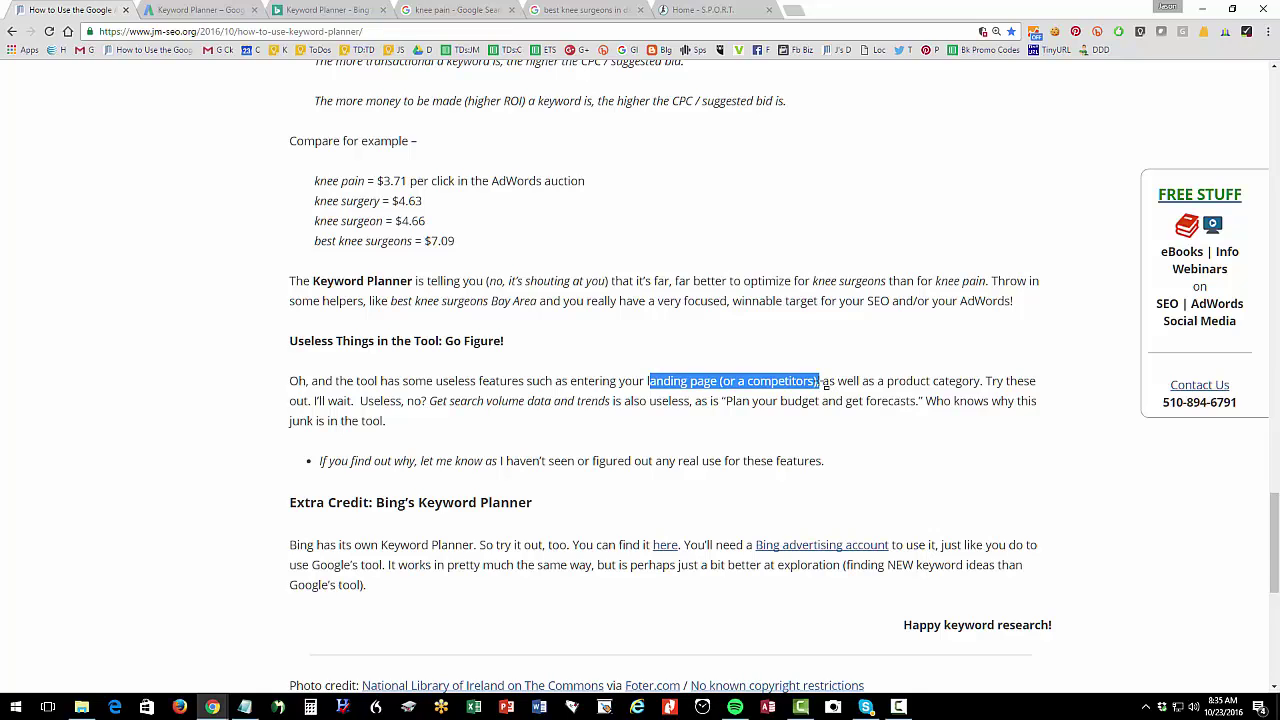
In the Keyword Planner, leave the Knee Doctor ad group and inspect the landing page and product category fields for modifying the search
left_click(200, 10)
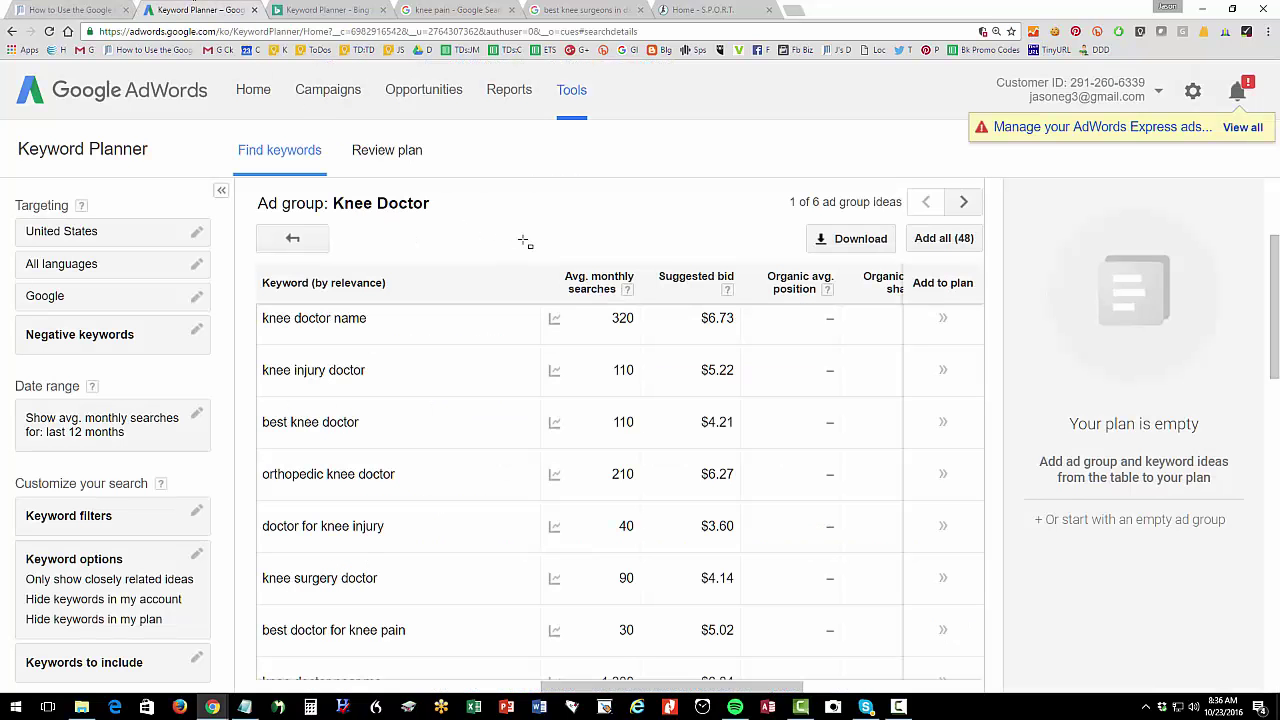
left_click(292, 238)
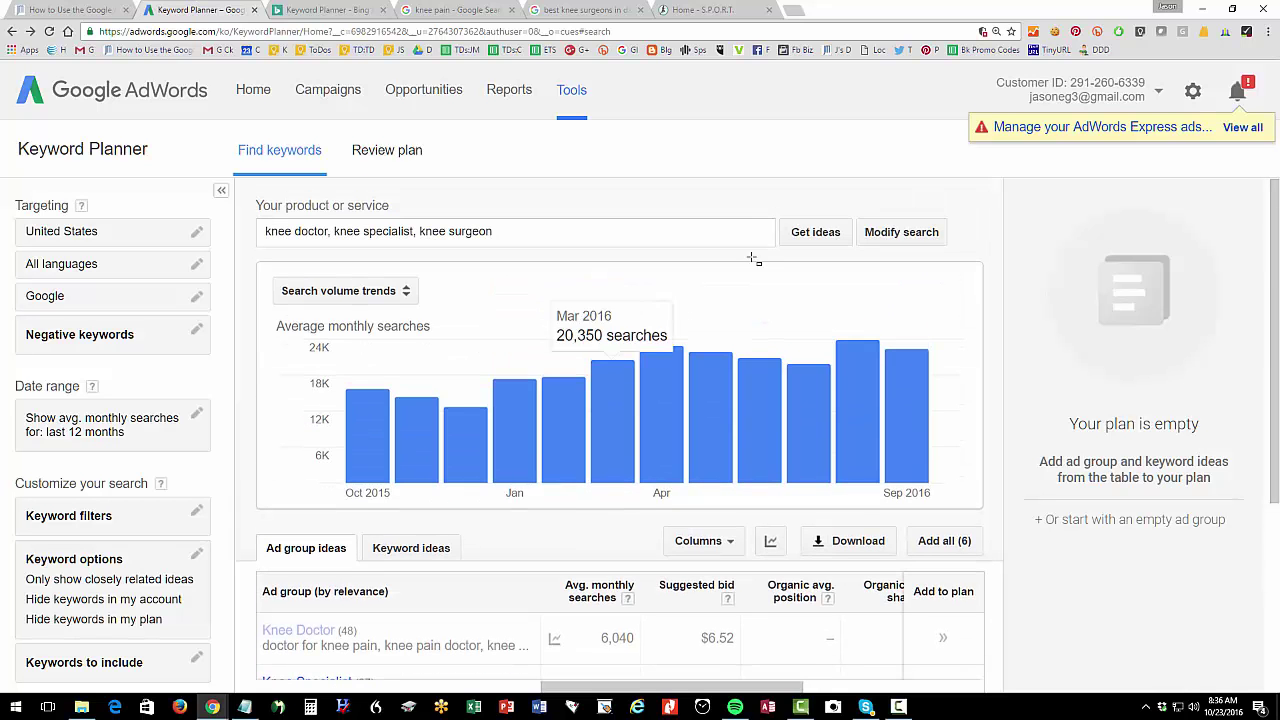
left_click(901, 232)
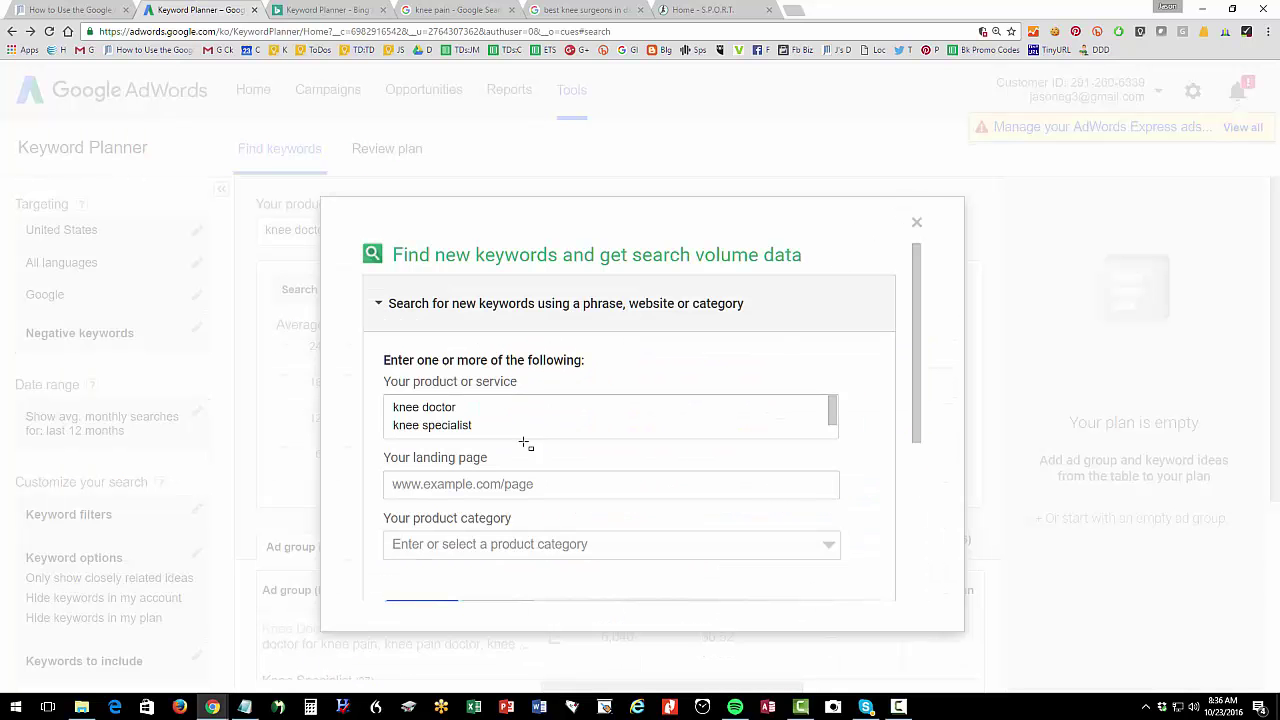
left_click_drag(405, 410, 380, 485)
left_click(400, 484)
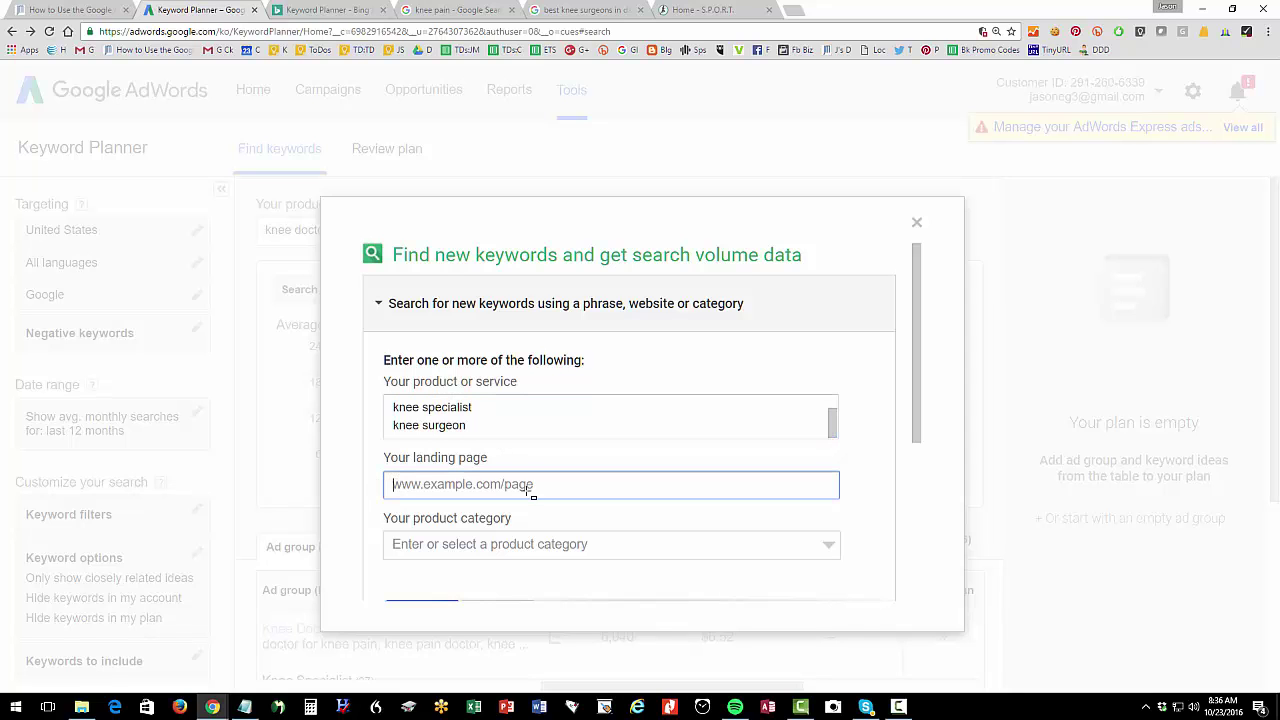
scroll(524, 488, "down", 1)
scroll(516, 470, "down", 2)
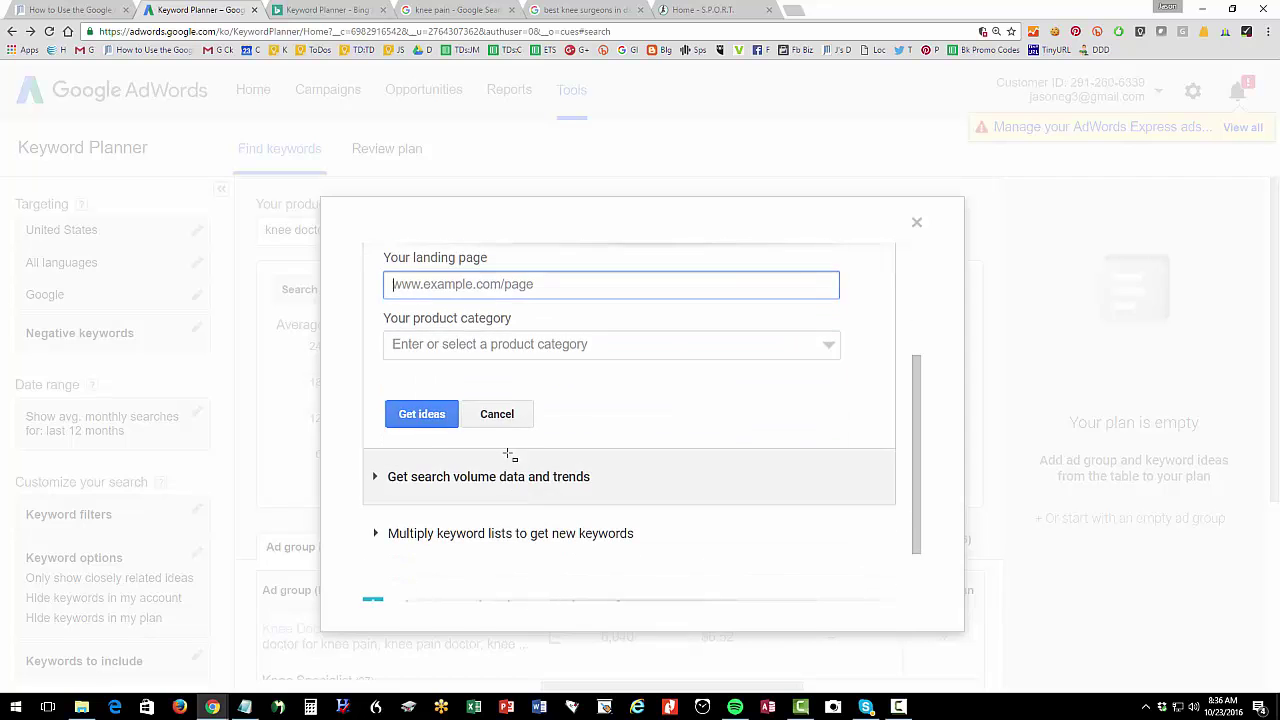
key("Return")
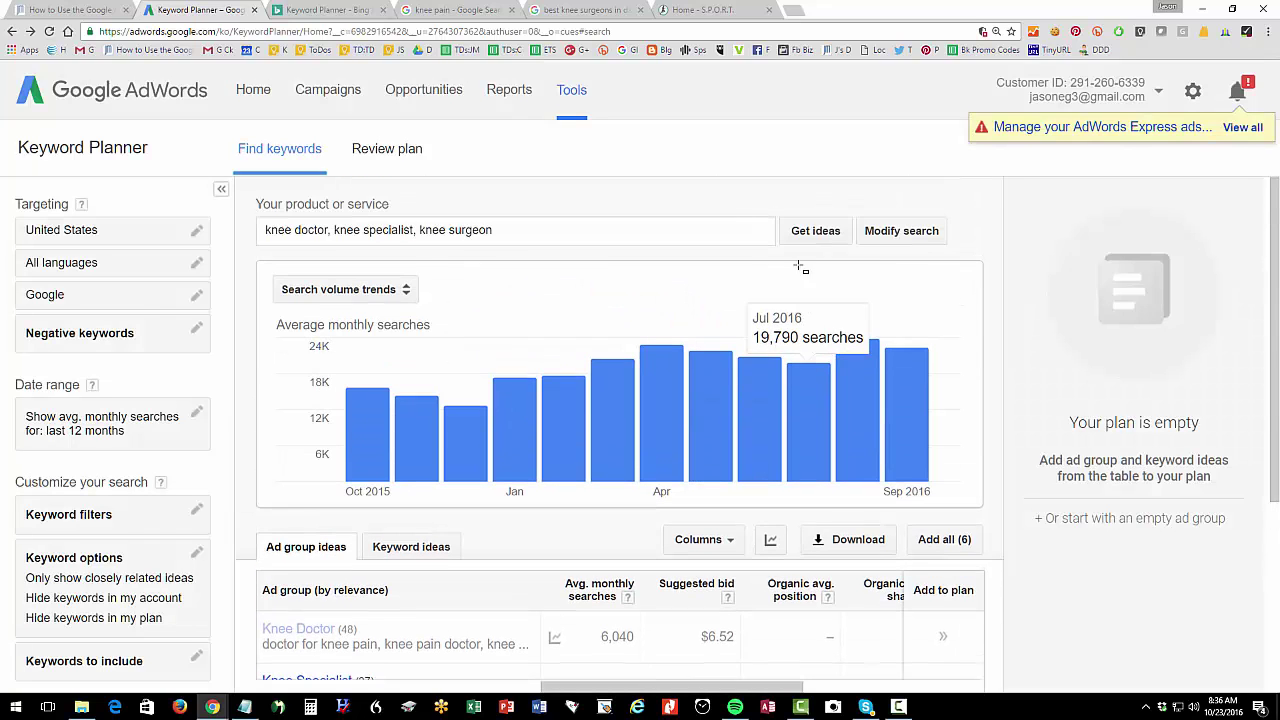
Reopen the search modification options, inspect the "Get search volume data and trends" section and cancel without changes
left_click(891, 231)
scroll(517, 406, "down", 4)
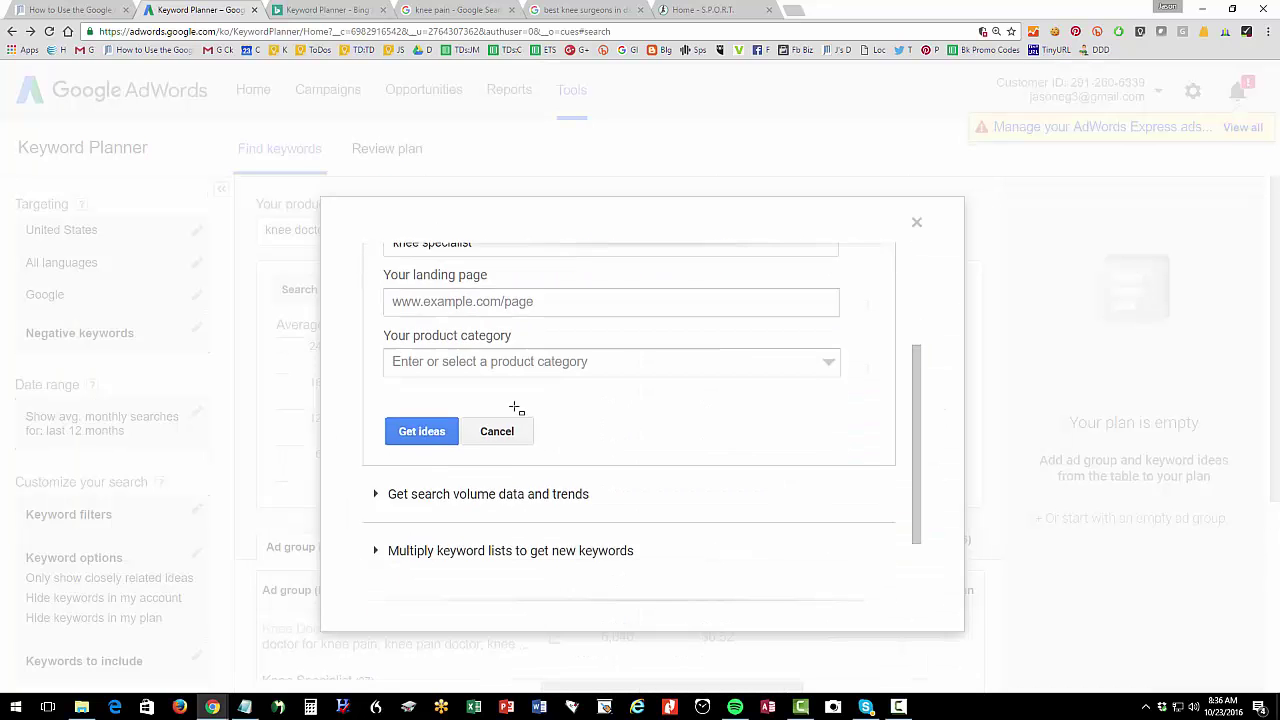
left_click(505, 393)
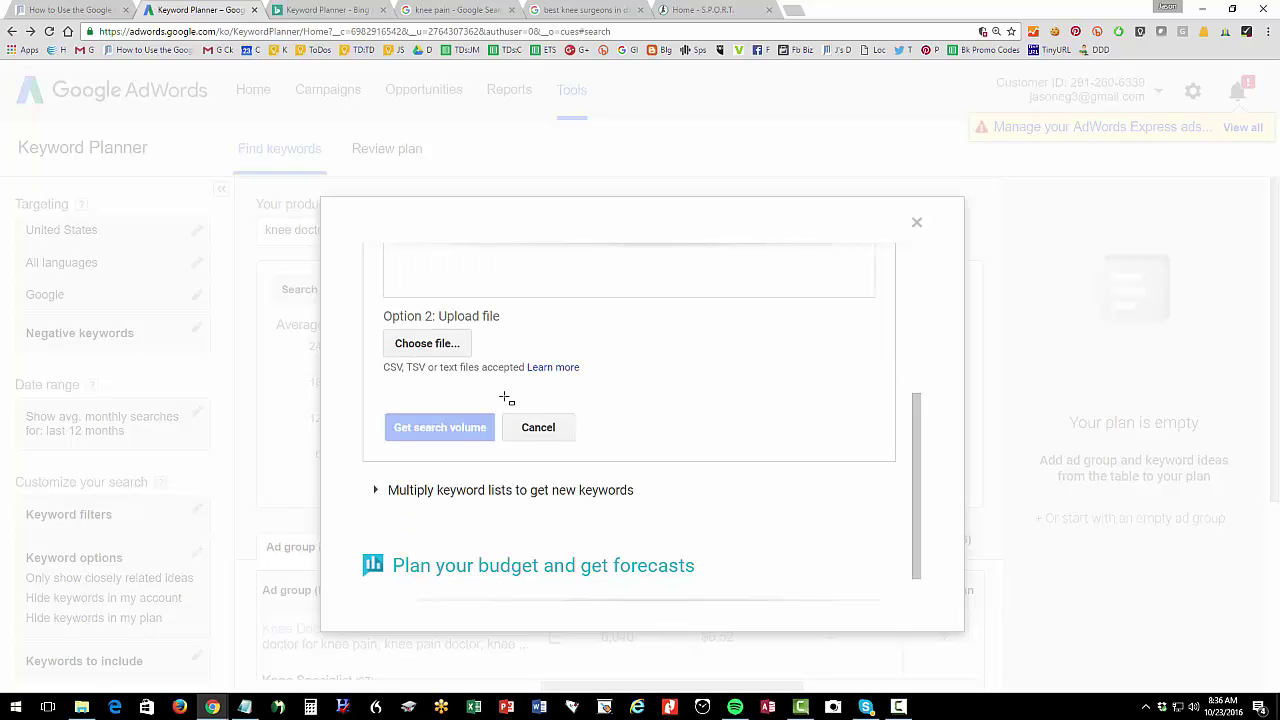
left_click(538, 430)
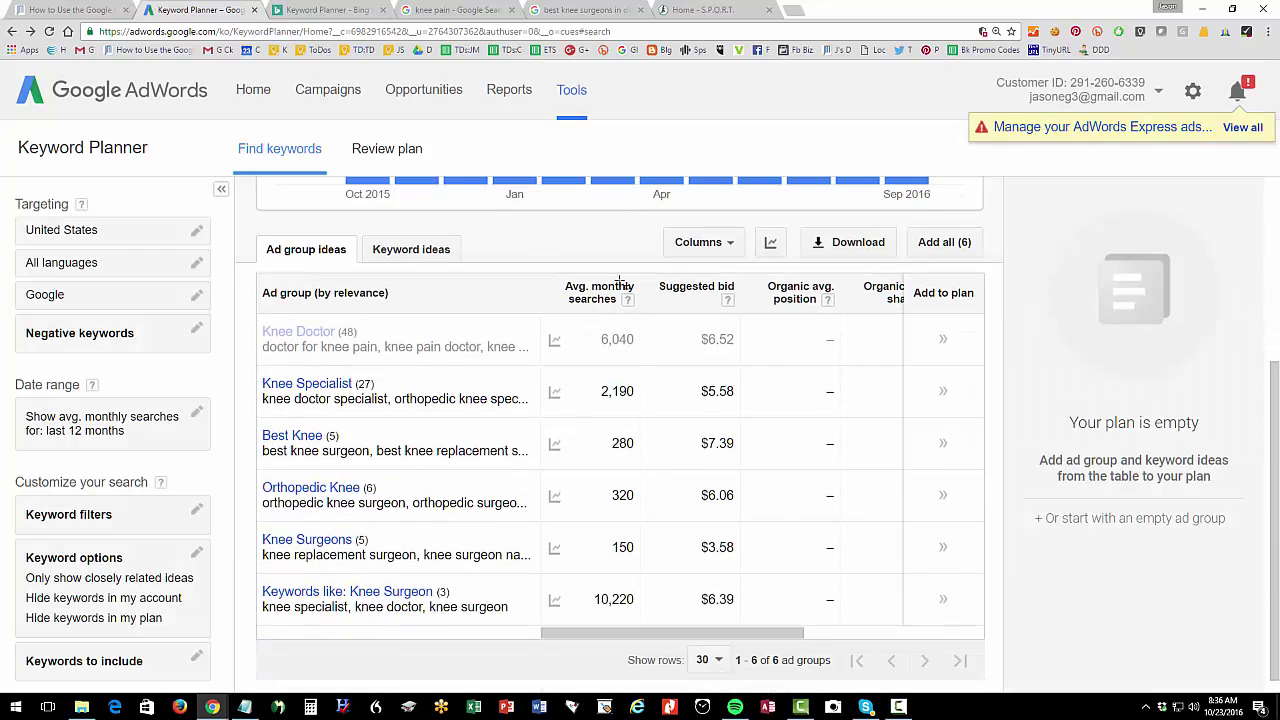
Reopen the search modification options, inspect the "Plan your budget and get forecasts" section and close without changes
left_click(891, 236)
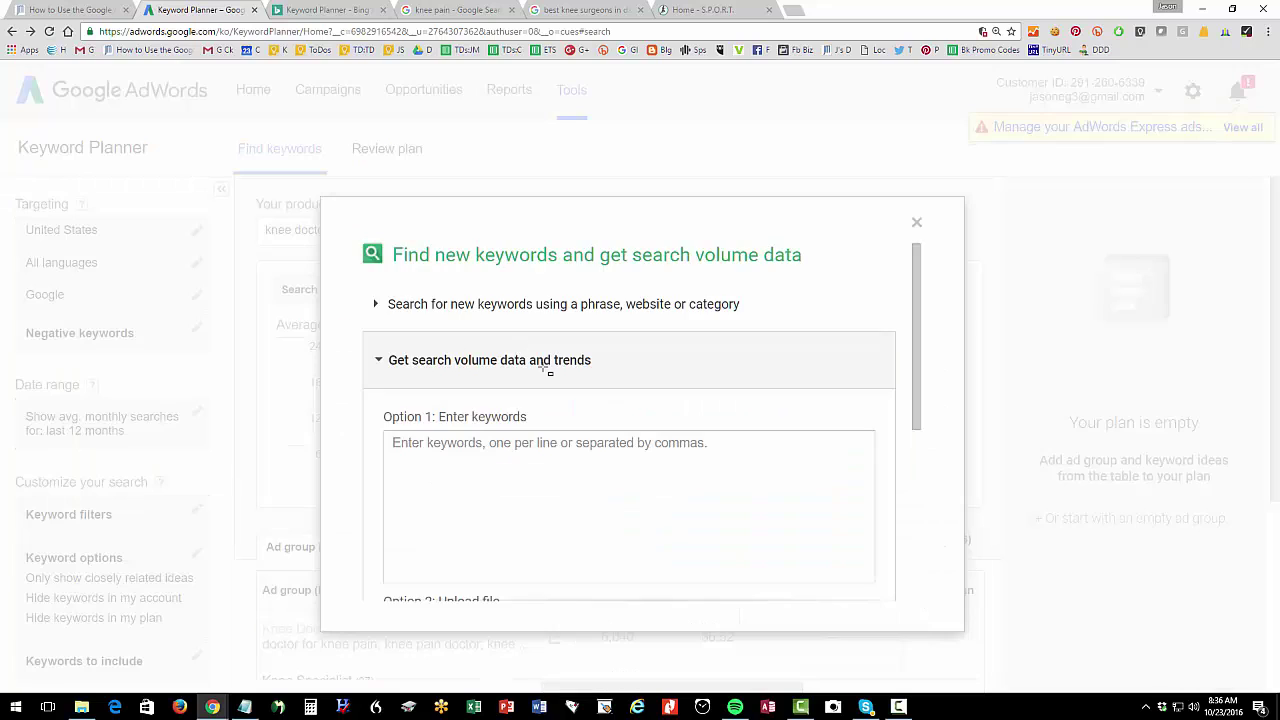
scroll(606, 397, "down", 4)
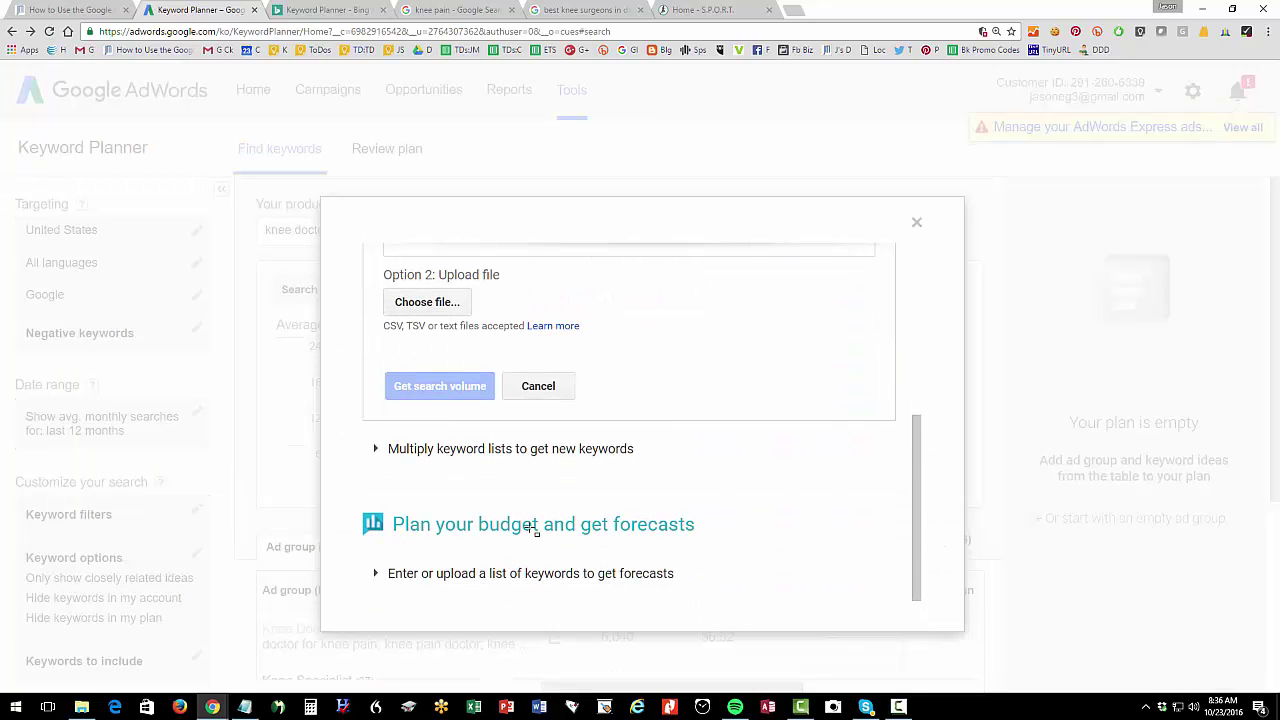
left_click(916, 224)
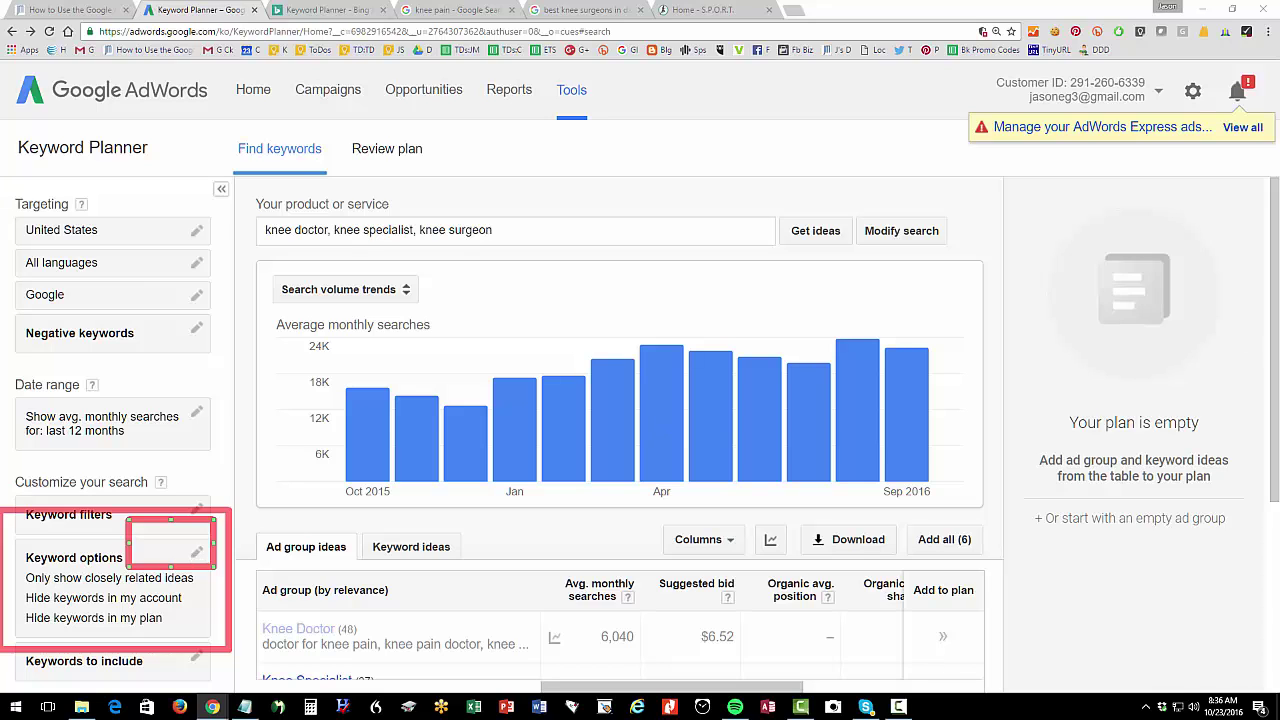
Inspect the keyword options, including the setting for only showing closely related ideas, and cancel without changes
left_click(197, 553)
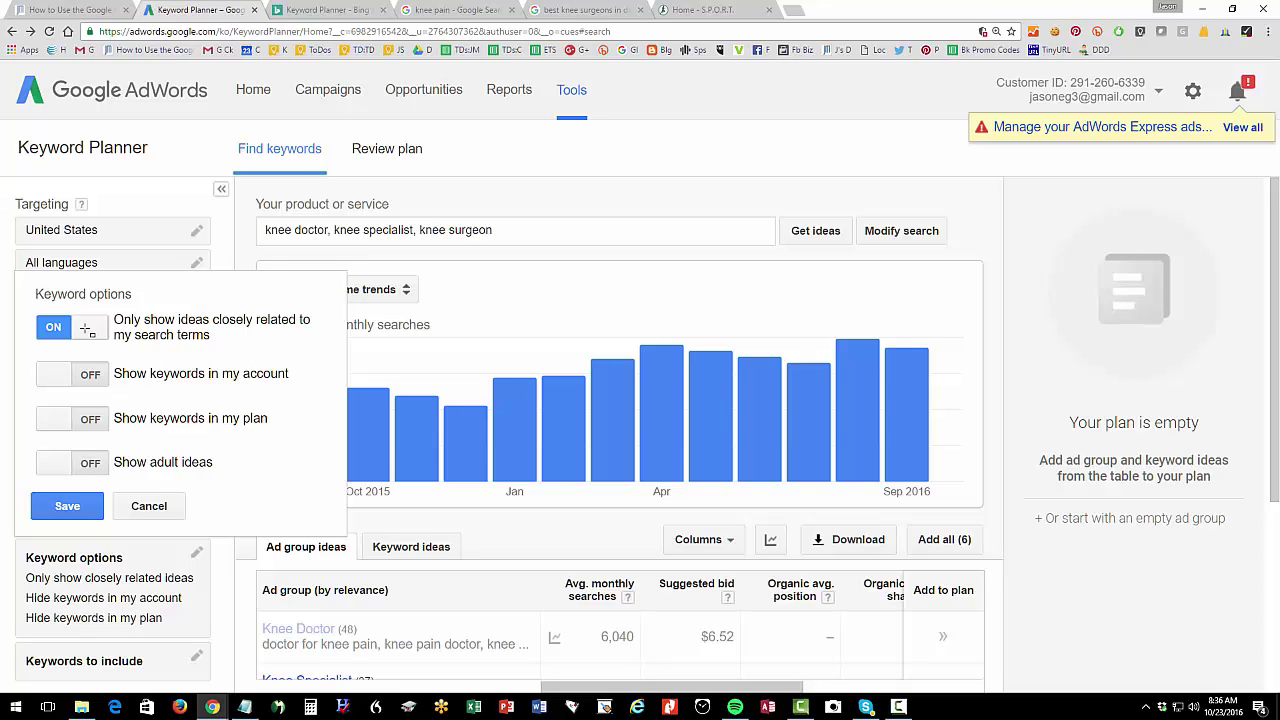
left_click(150, 505)
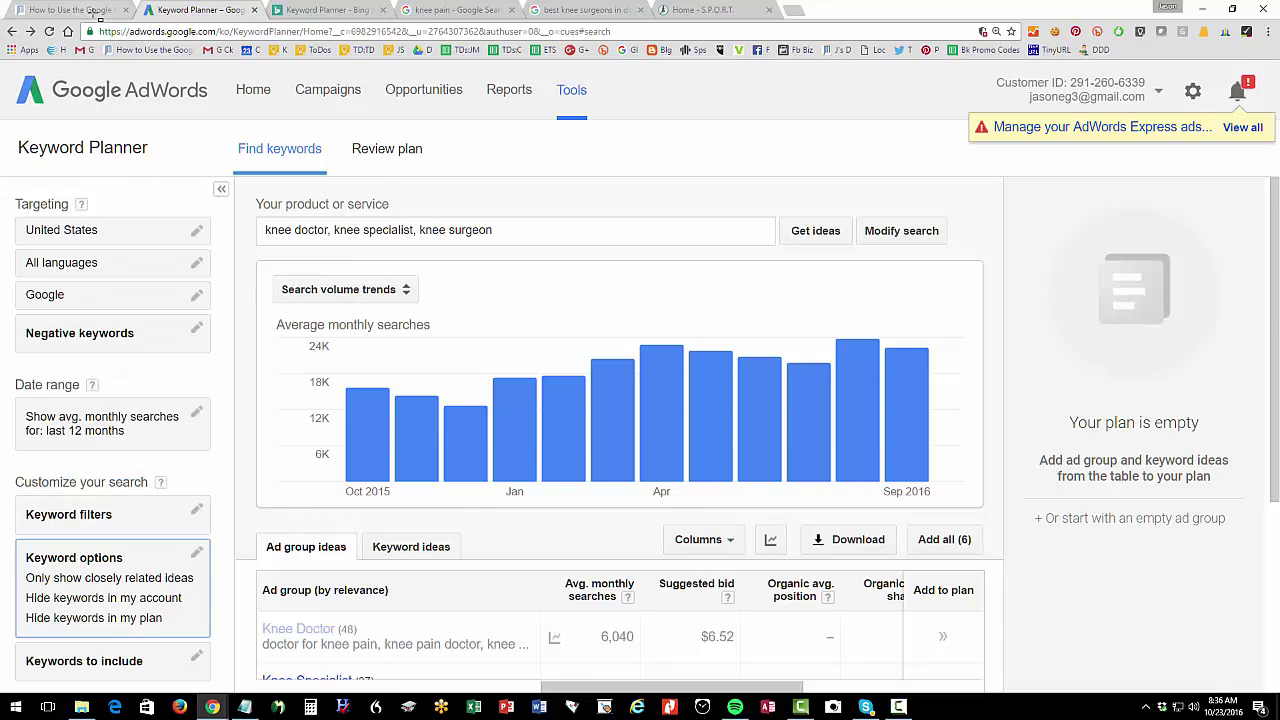
Check the article's Bing section, switch to the Bing Ads Keyword Planner and get keyword suggestions for the product or service "knee pain"
left_click(90, 12)
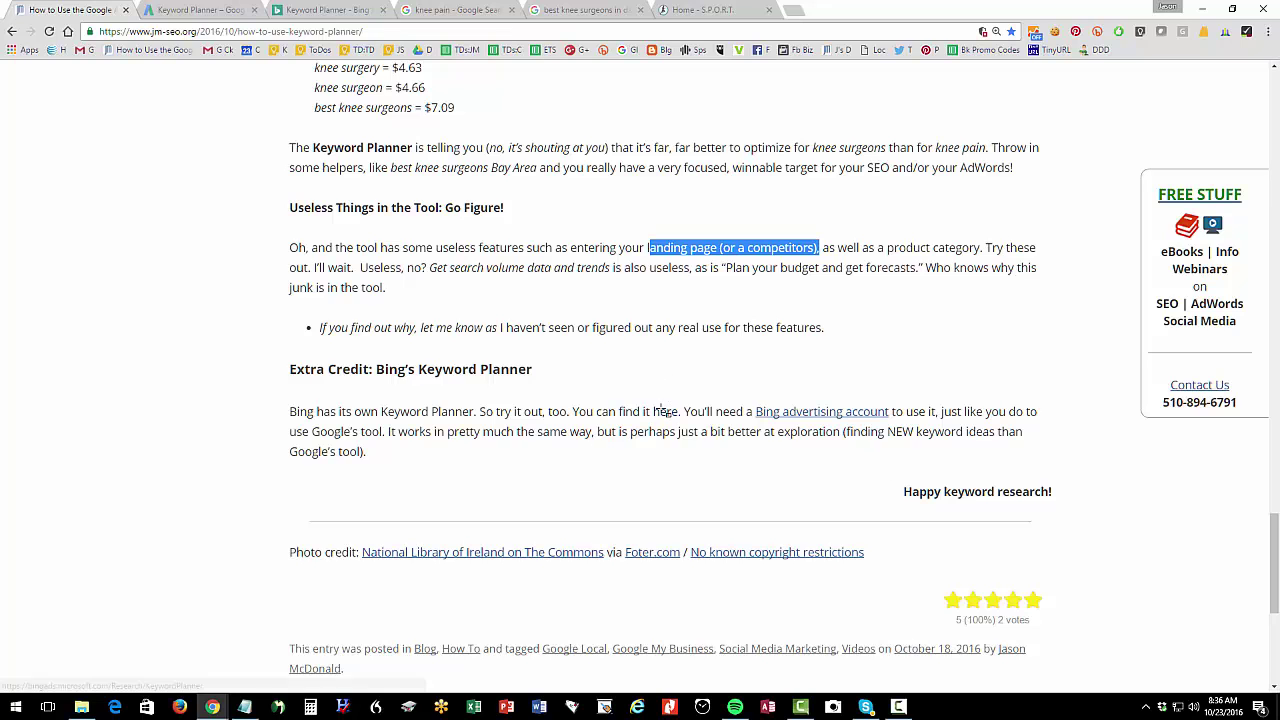
left_click(322, 10)
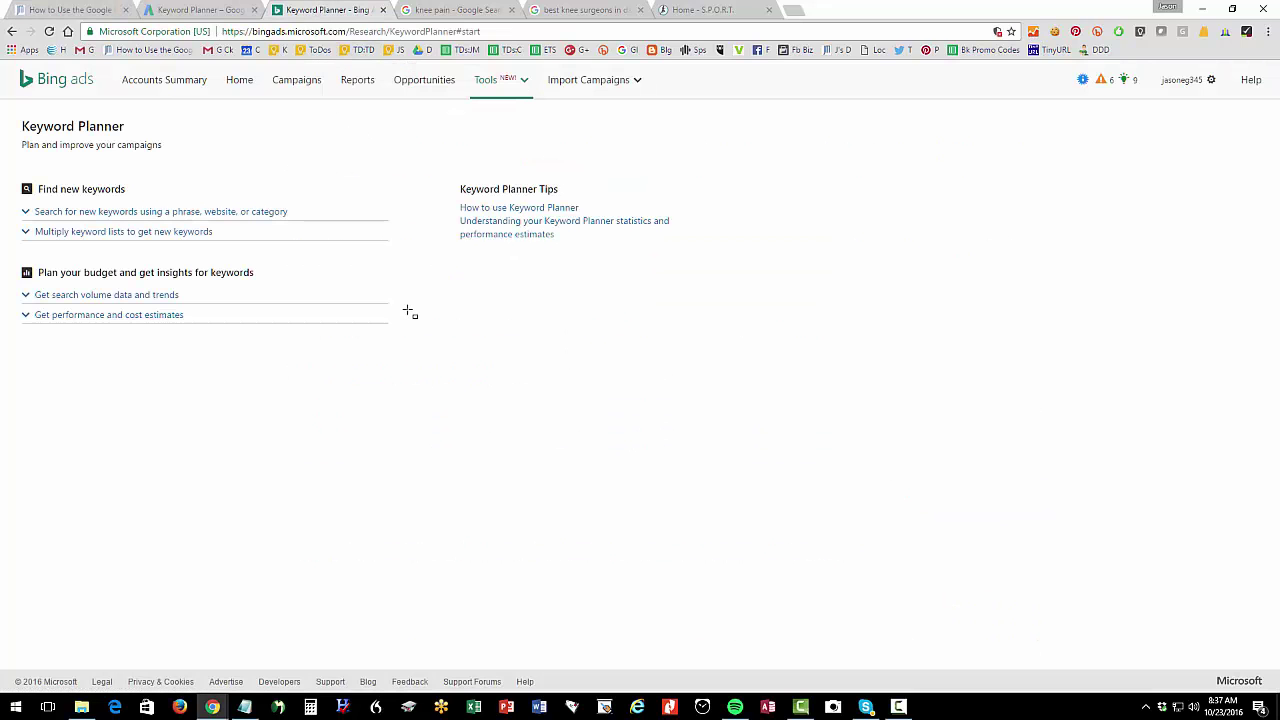
left_click(178, 213)
left_click(157, 291)
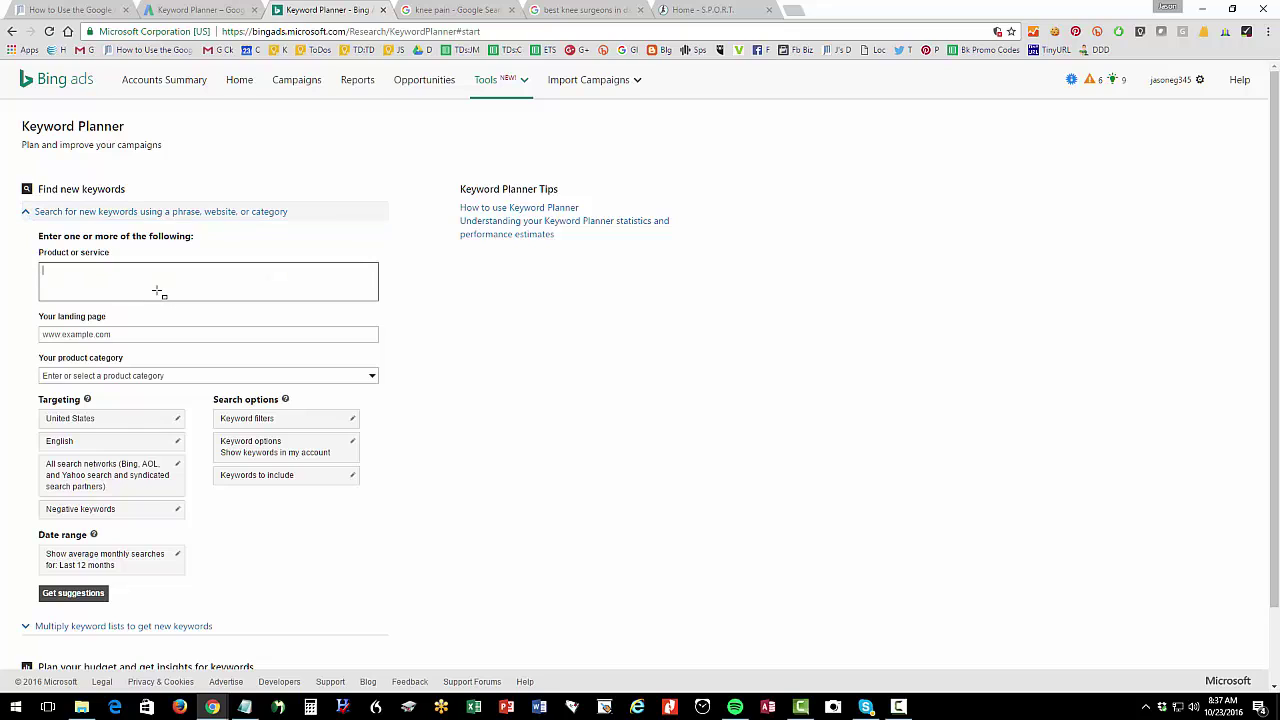
type("knee pain")
left_click(78, 593)
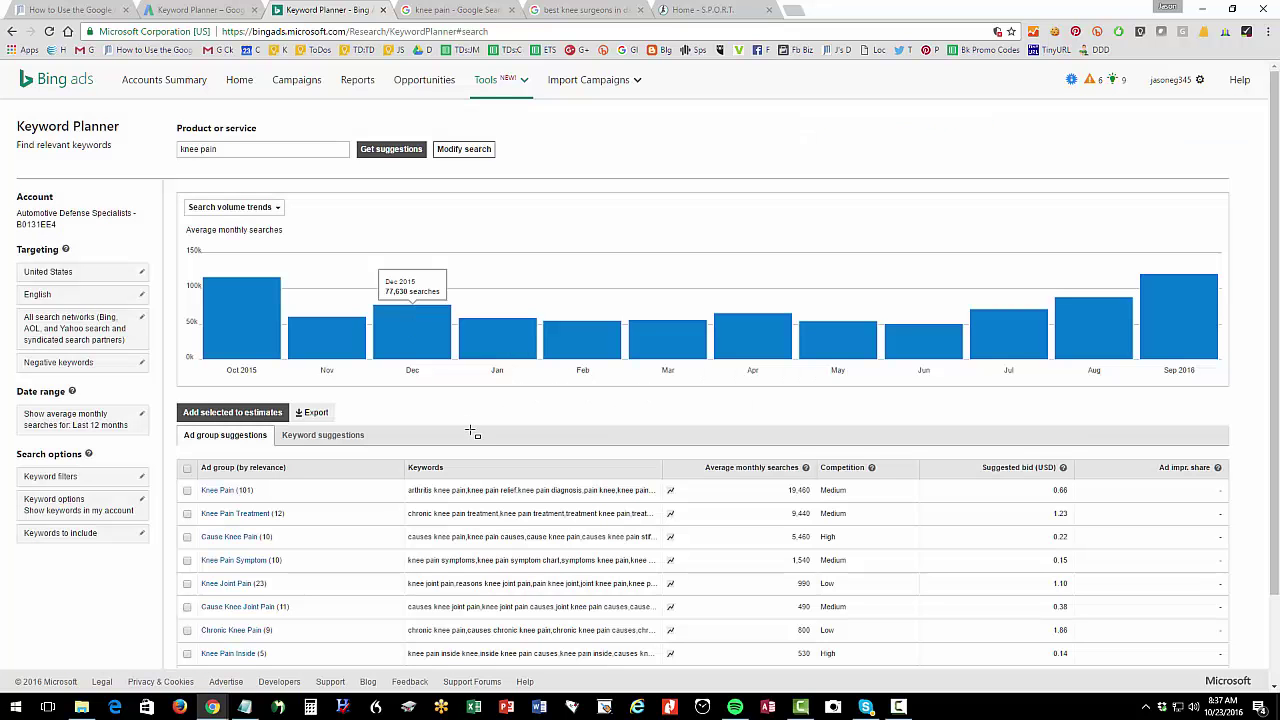
Examine Bing's search volume trends and ad group suggestions for knee pain, and return to the Keyword Planner article
scroll(472, 432, "down", 2)
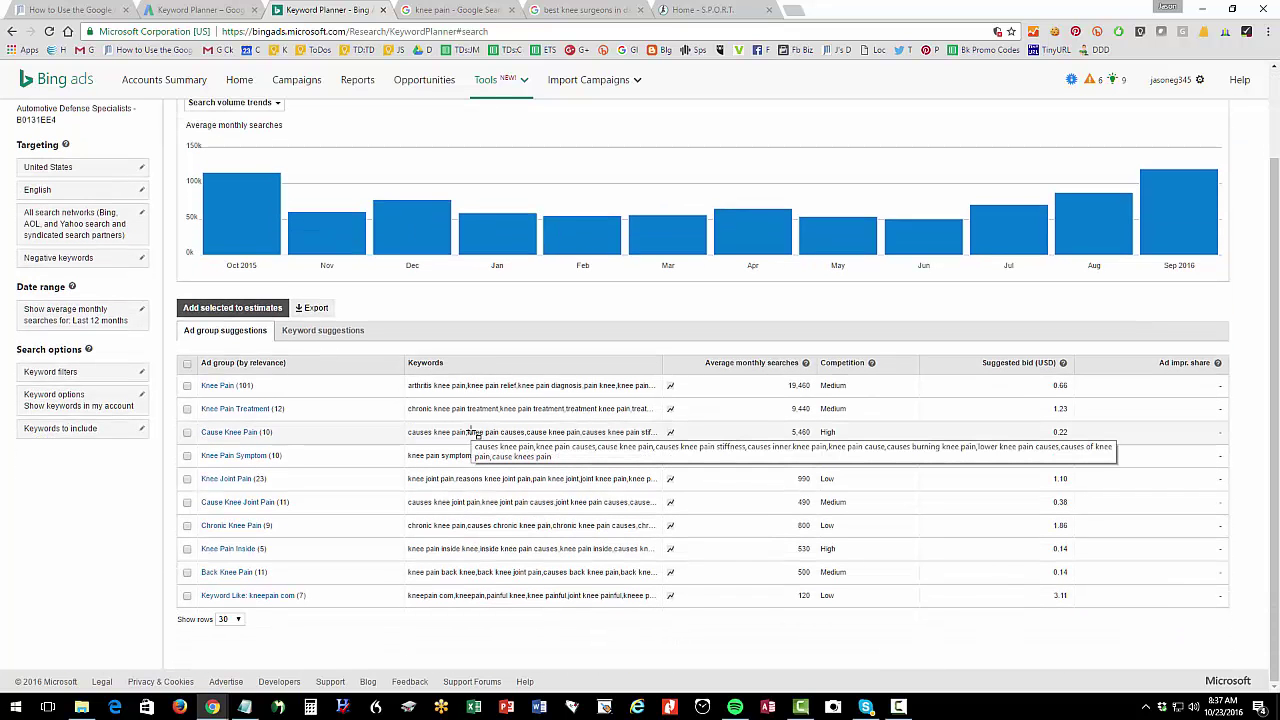
scroll(477, 434, "up", 3)
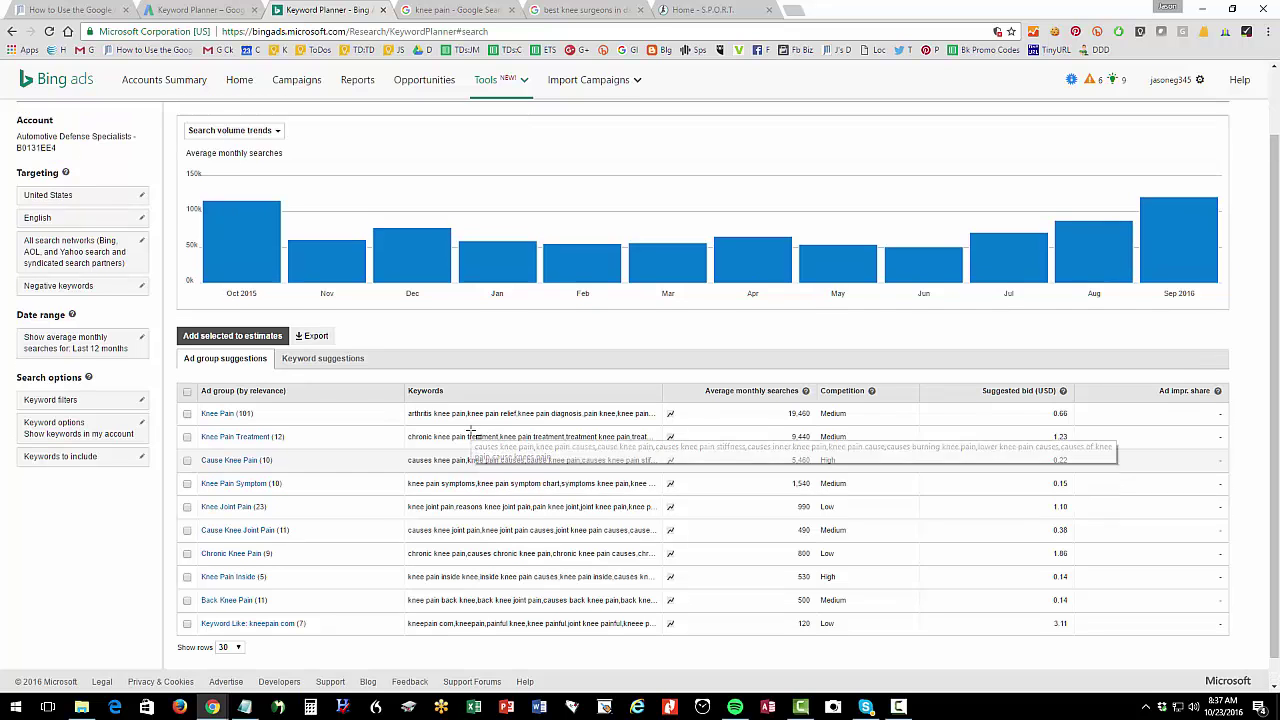
scroll(477, 434, "down", 3)
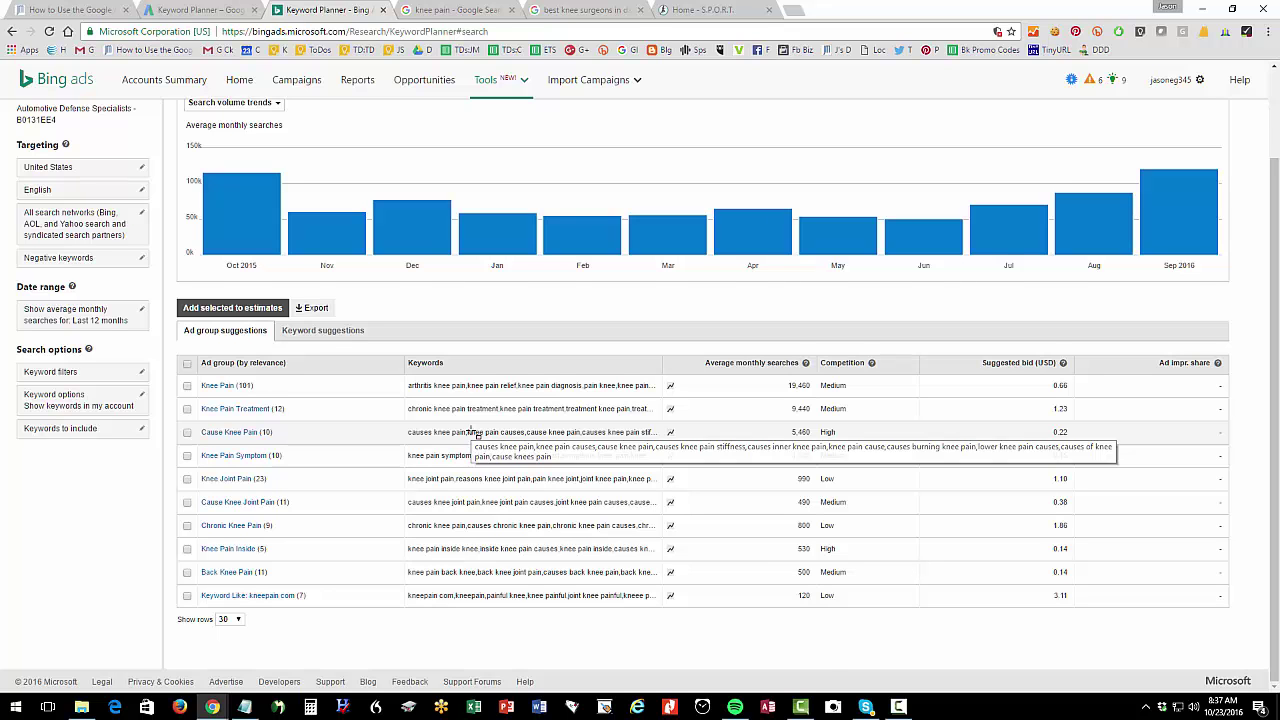
scroll(477, 434, "up", 2)
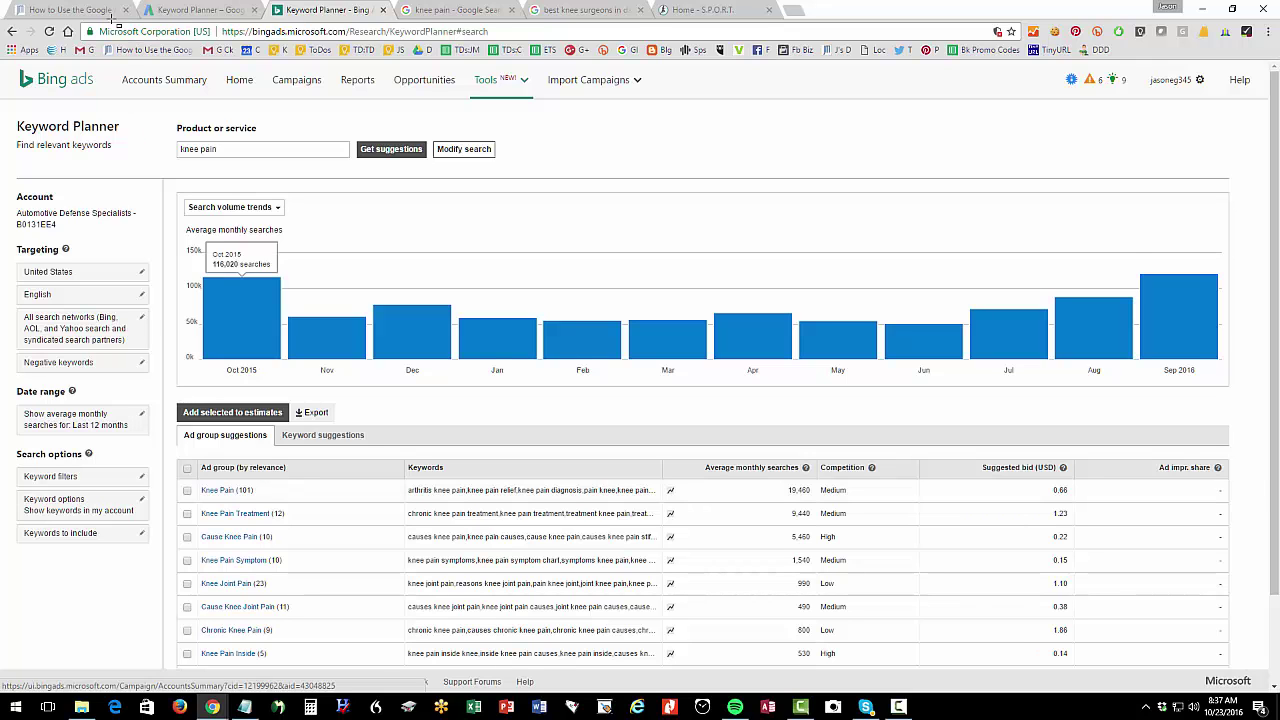
left_click(75, 10)
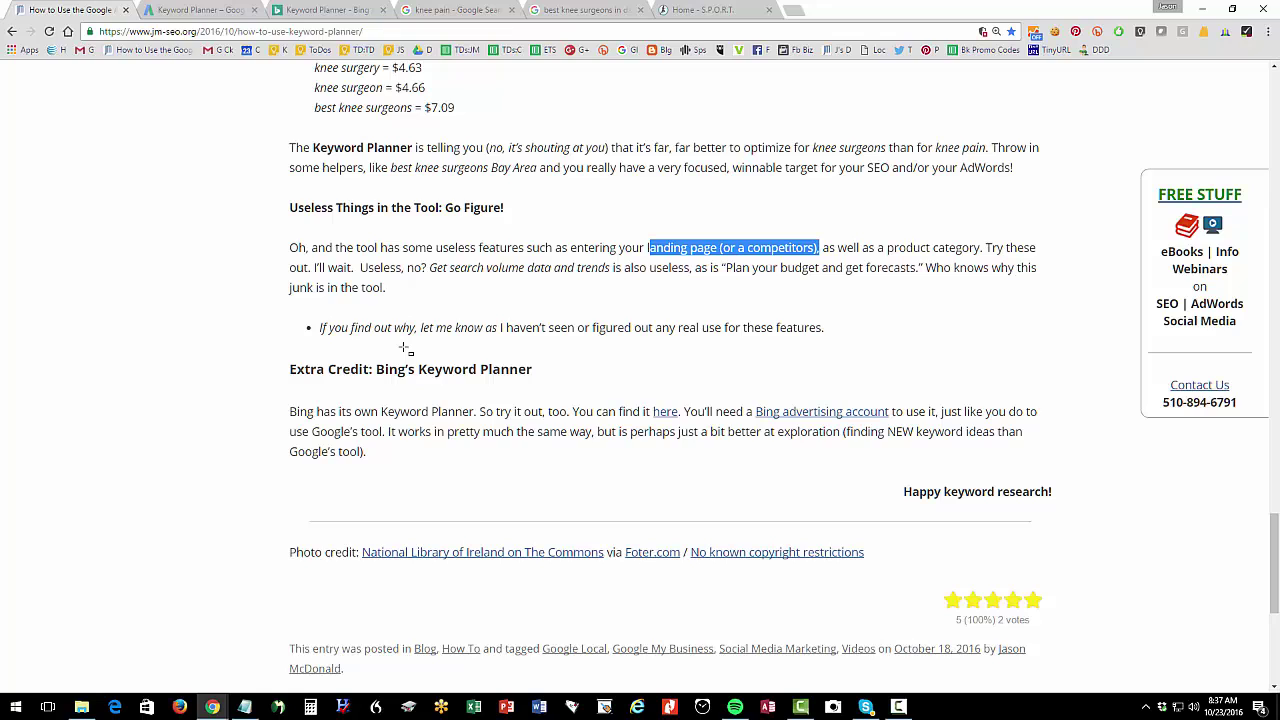